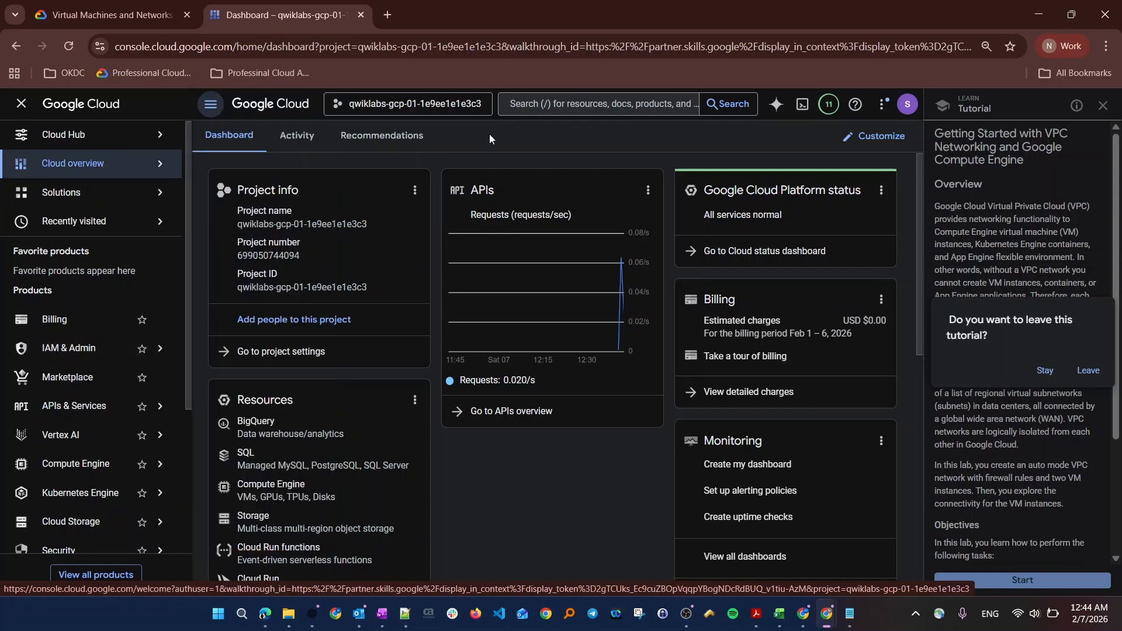
Search the console for vpc and open the VPC networks page
{"action": "left_click", "coordinate": [537, 104]}
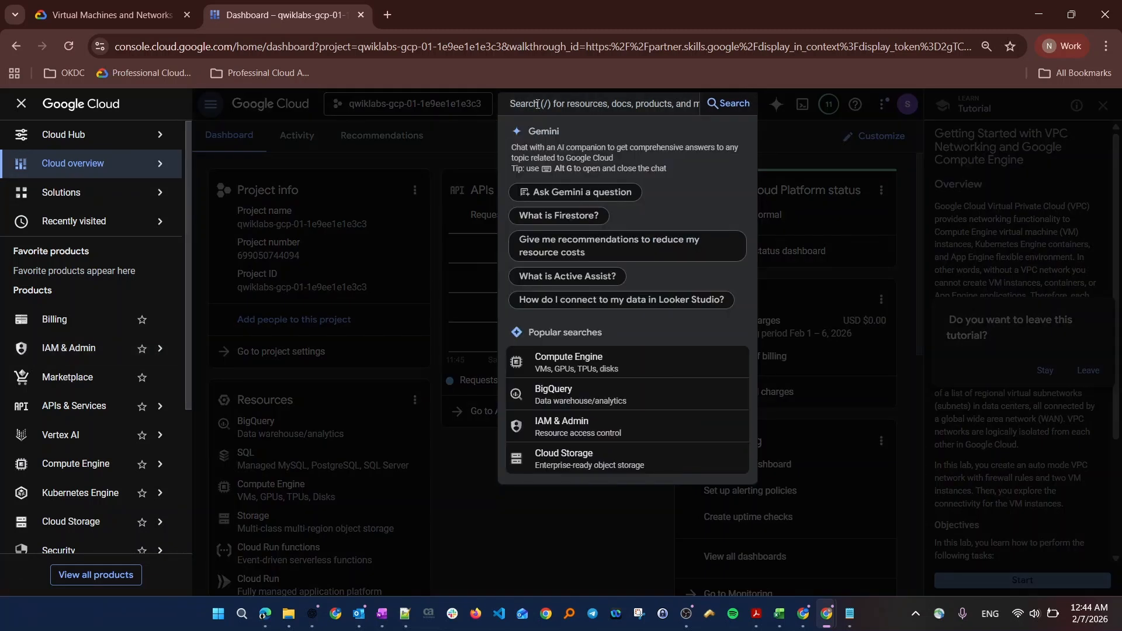
{"action": "type", "text": "voc"}
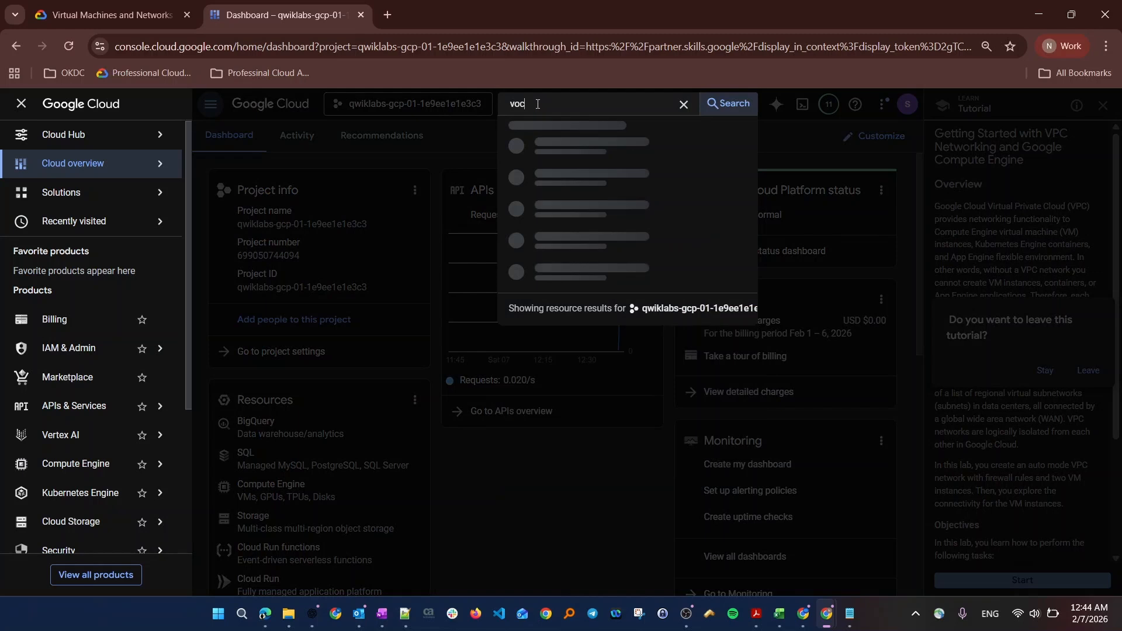
{"action": "key", "text": "BackSpace"}
{"action": "key", "text": "BackSpace"}
{"action": "type", "text": "pc"}
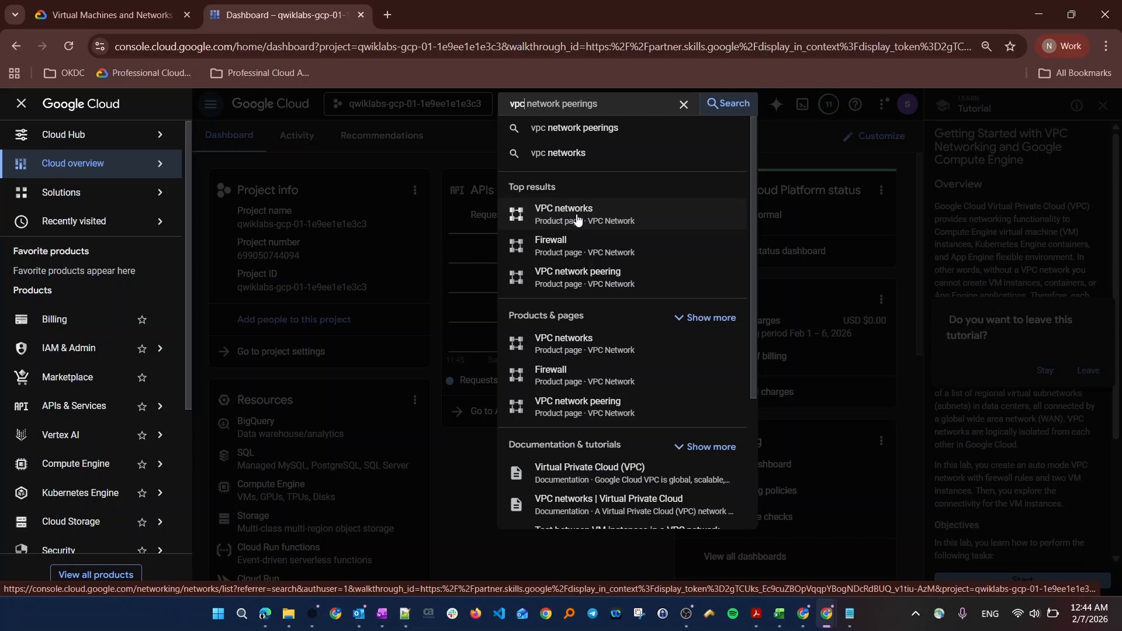
{"action": "left_click", "coordinate": [577, 215]}
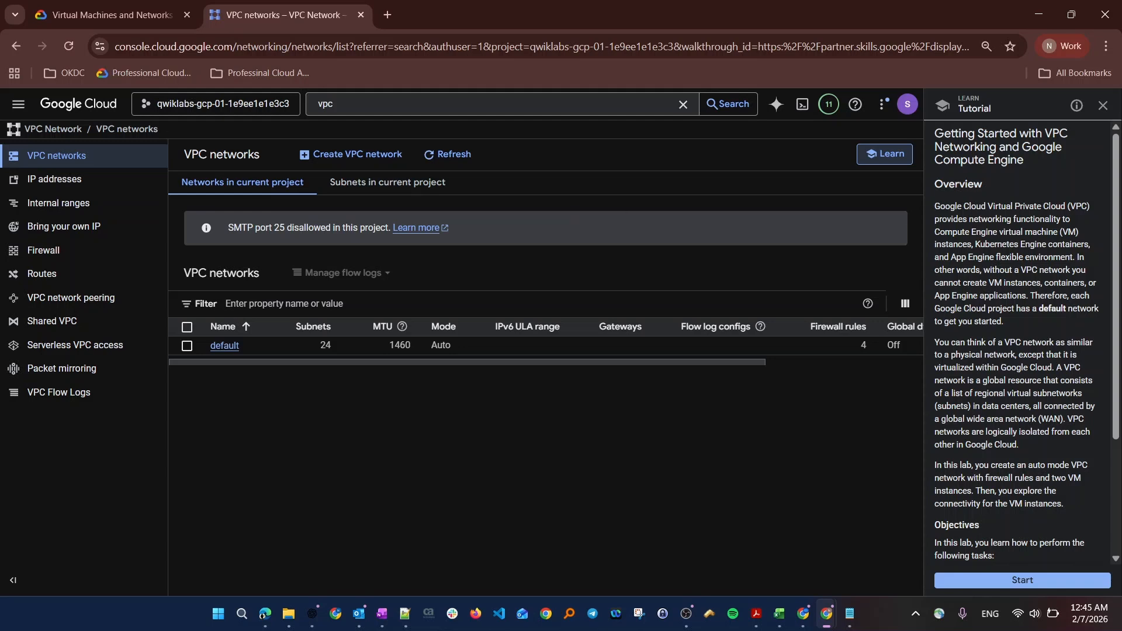
Ask to close the tutorial panel and look over the default network's entry in the VPC networks list
{"action": "left_click", "coordinate": [1103, 105]}
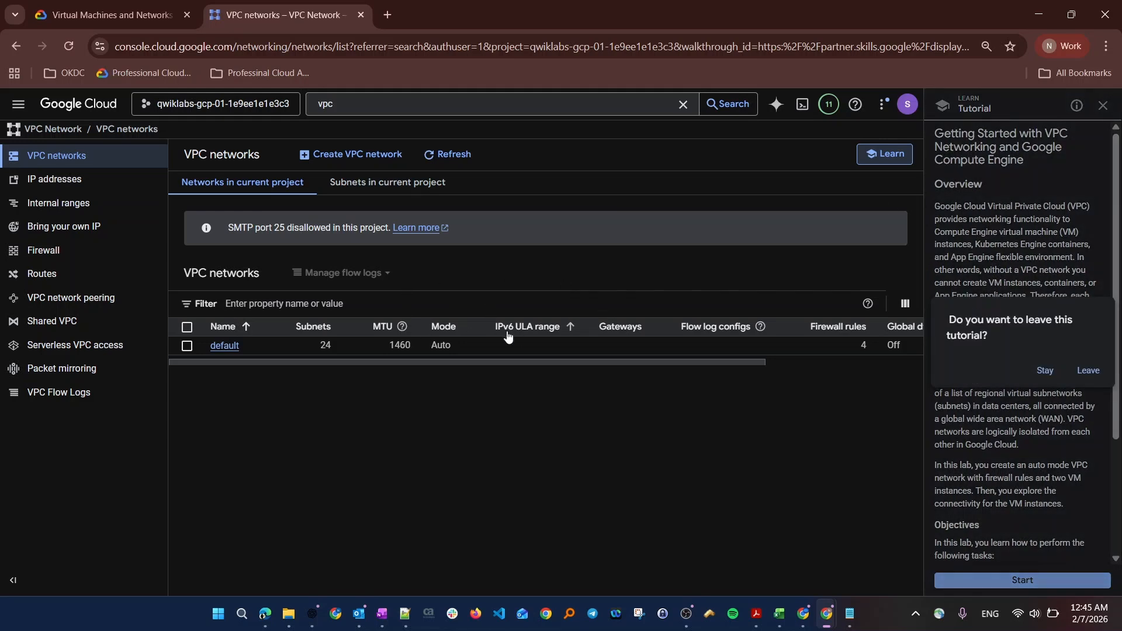
{"action": "left_click_drag", "start_coordinate": [410, 365], "coordinate": [263, 366]}
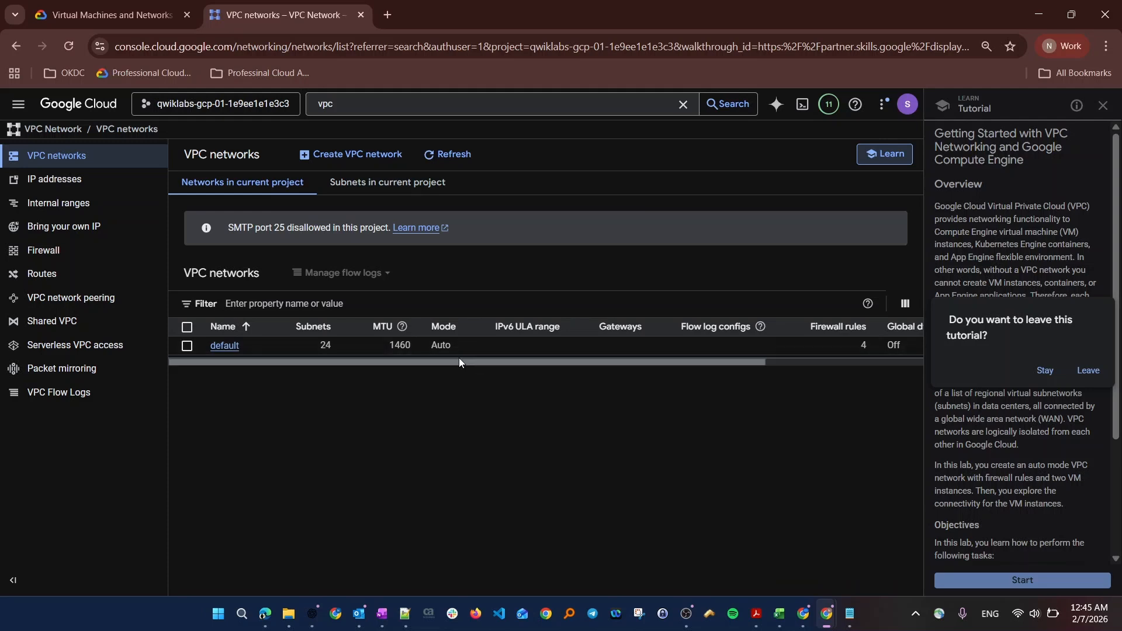
{"action": "mouse_move", "coordinate": [231, 356]}
{"action": "left_mouse_down"}
{"action": "mouse_move", "coordinate": [406, 367]}
{"action": "mouse_move", "coordinate": [230, 364]}
{"action": "left_mouse_up"}
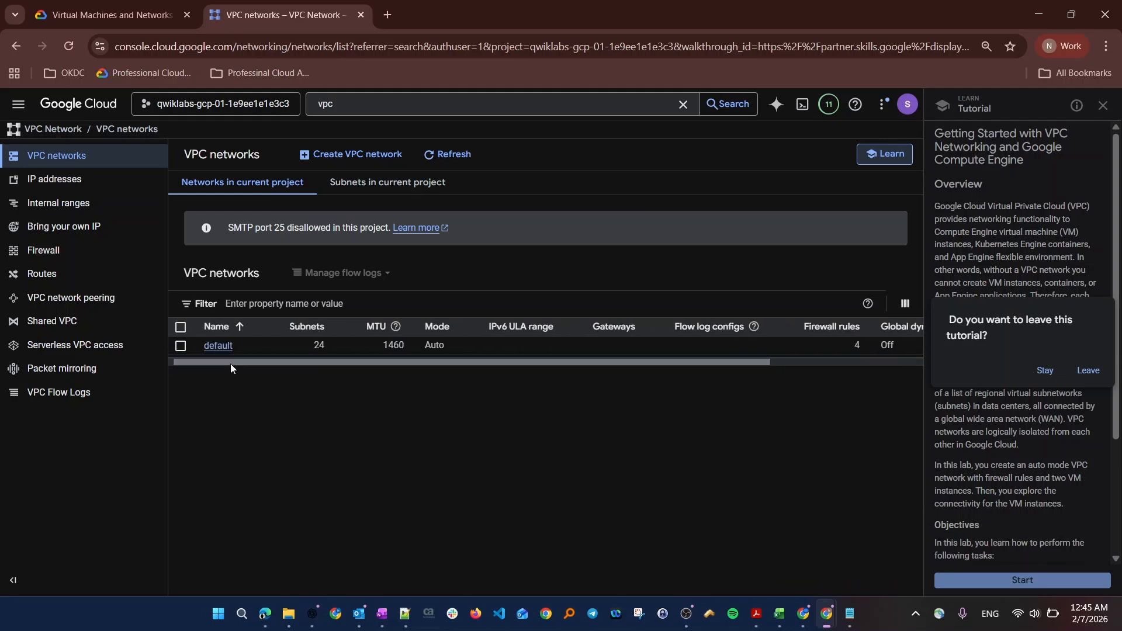
Open the default network's details and review its subnets across all regions
{"action": "left_click", "coordinate": [218, 346]}
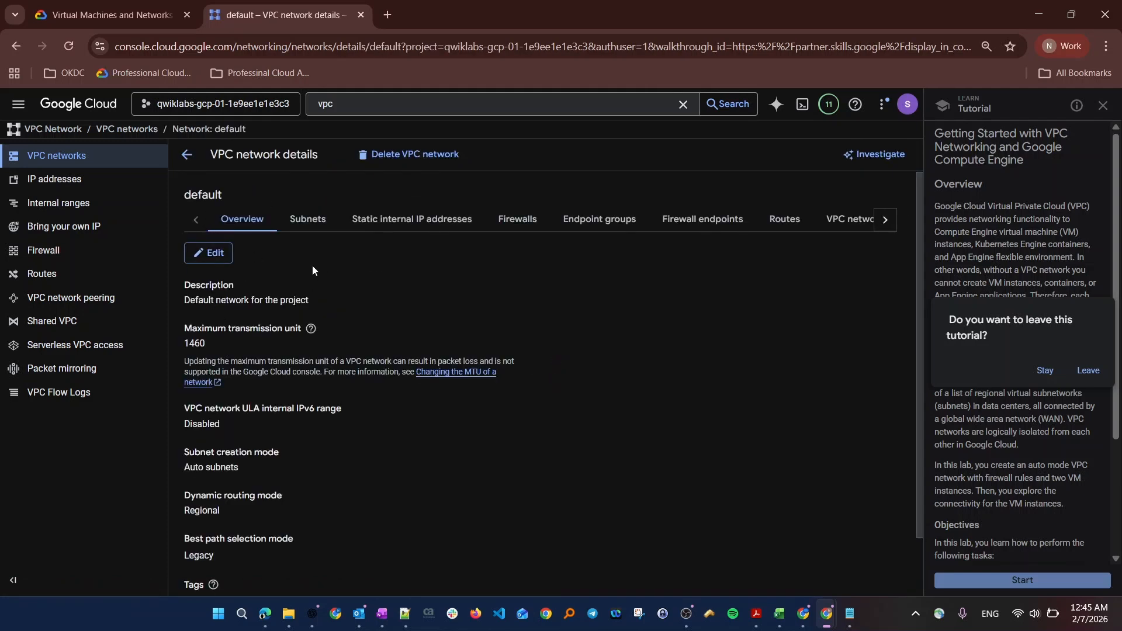
{"action": "left_click", "coordinate": [318, 226]}
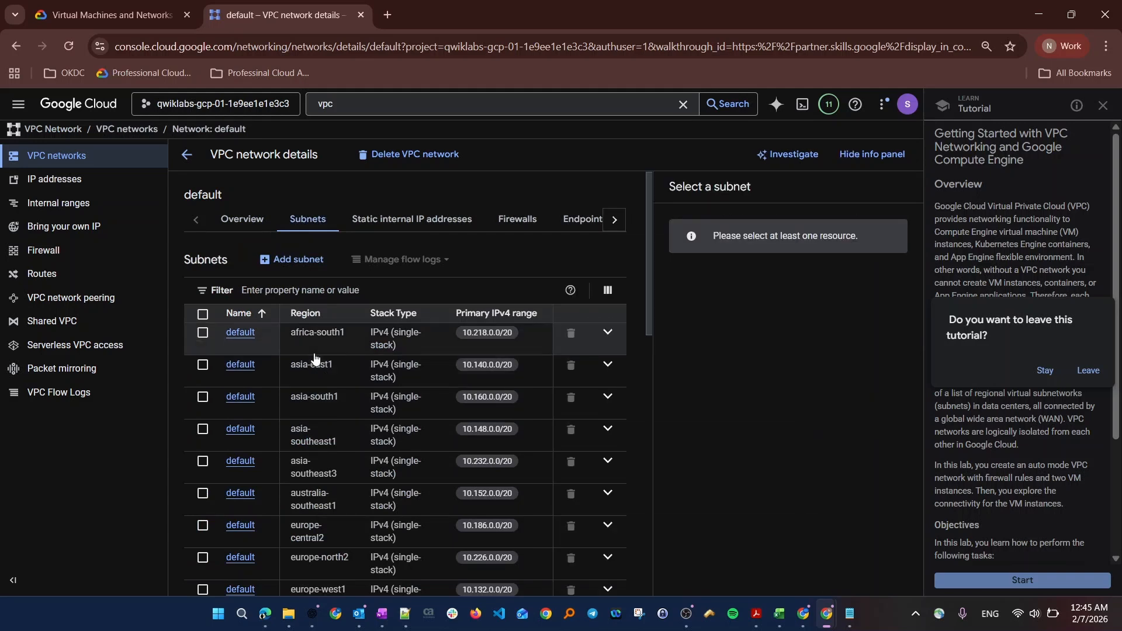
{"action": "scroll", "coordinate": [314, 358], "scroll_direction": "down", "scroll_amount": 1}
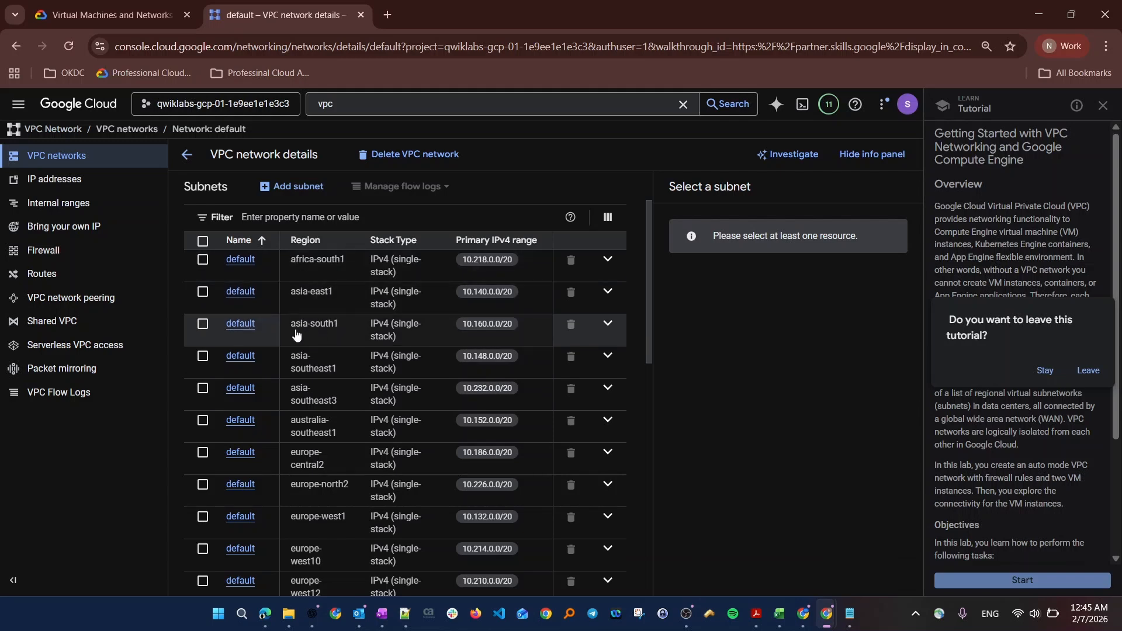
{"action": "scroll", "coordinate": [322, 335], "scroll_direction": "down", "scroll_amount": 4}
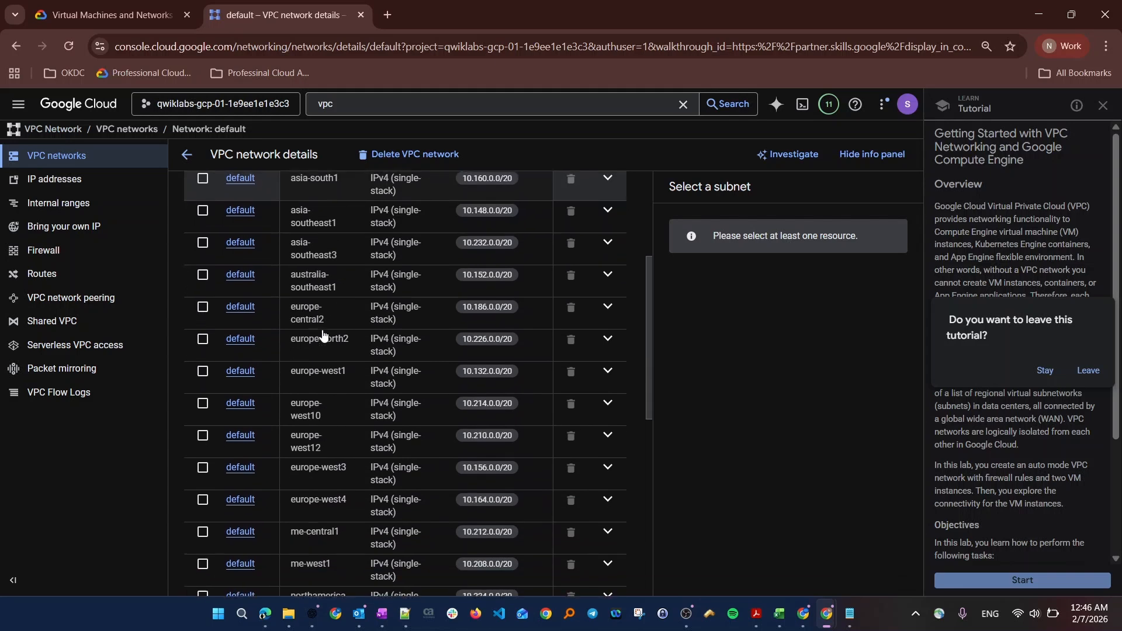
{"action": "scroll", "coordinate": [323, 335], "scroll_direction": "down", "scroll_amount": 4}
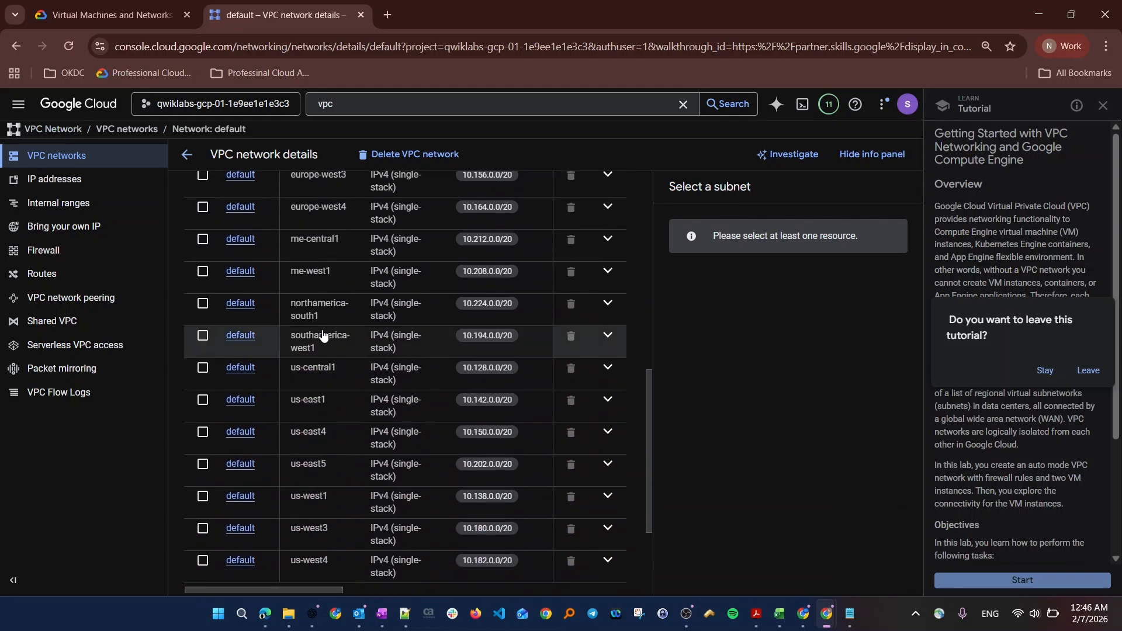
{"action": "scroll", "coordinate": [322, 334], "scroll_direction": "down", "scroll_amount": 3}
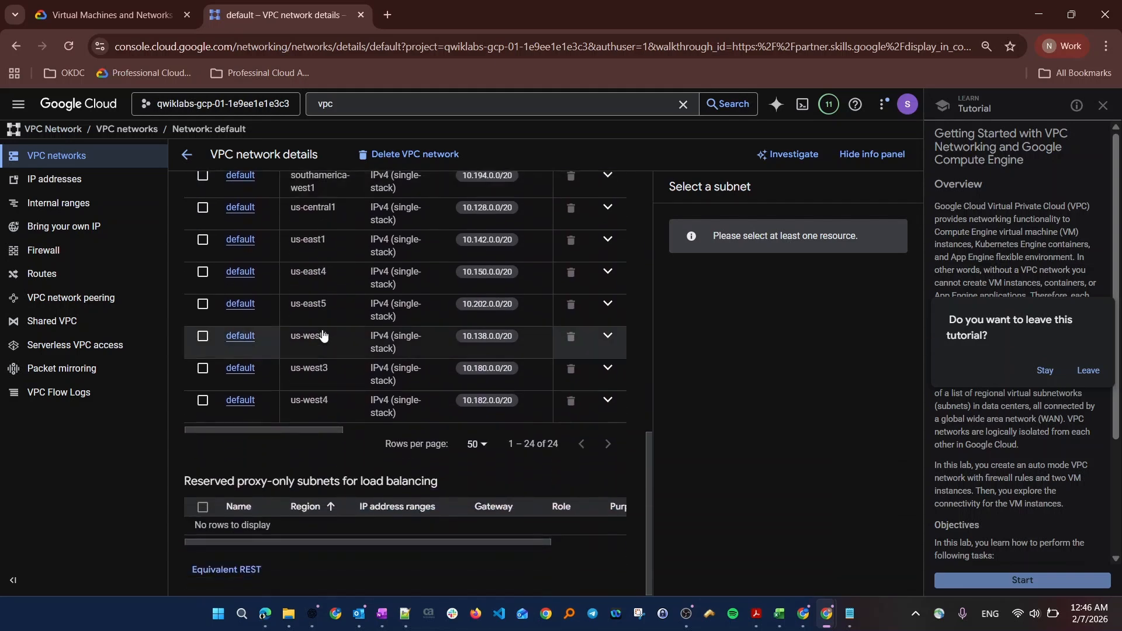
{"action": "scroll", "coordinate": [323, 334], "scroll_direction": "up", "scroll_amount": 8}
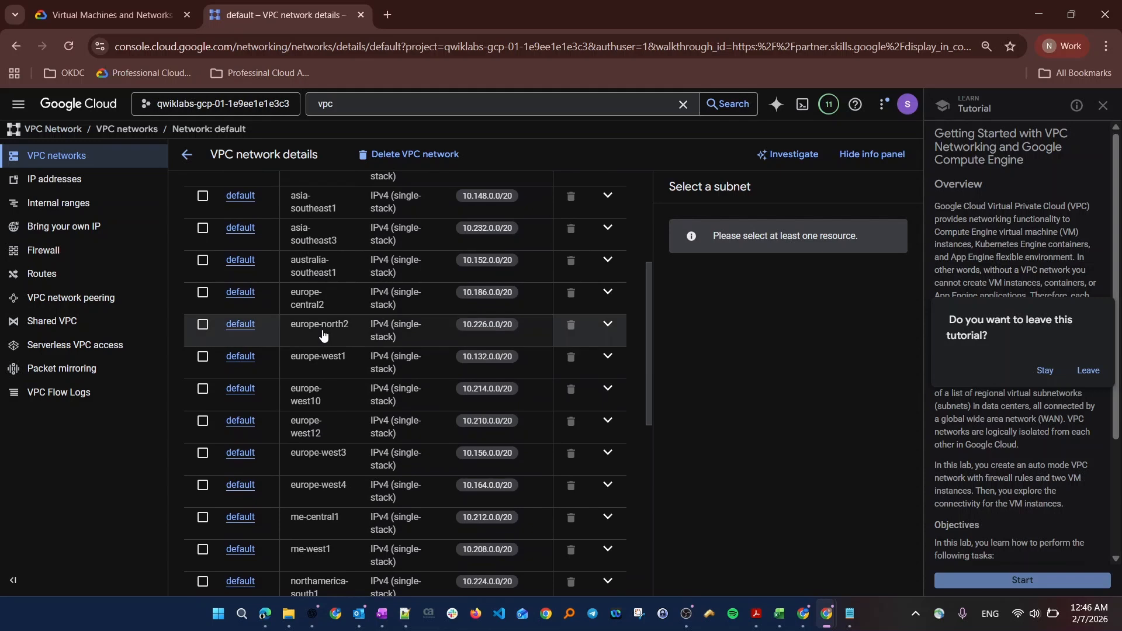
Leave the default network's details and return to the list of VPC networks
{"action": "left_click", "coordinate": [90, 161]}
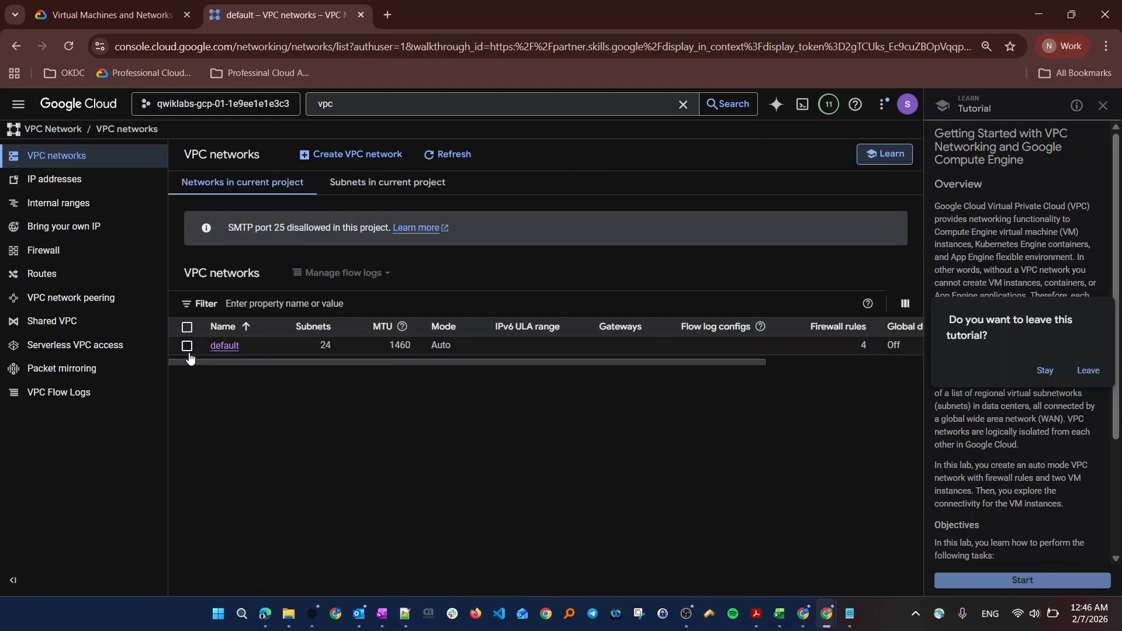
{"action": "left_click", "coordinate": [187, 346]}
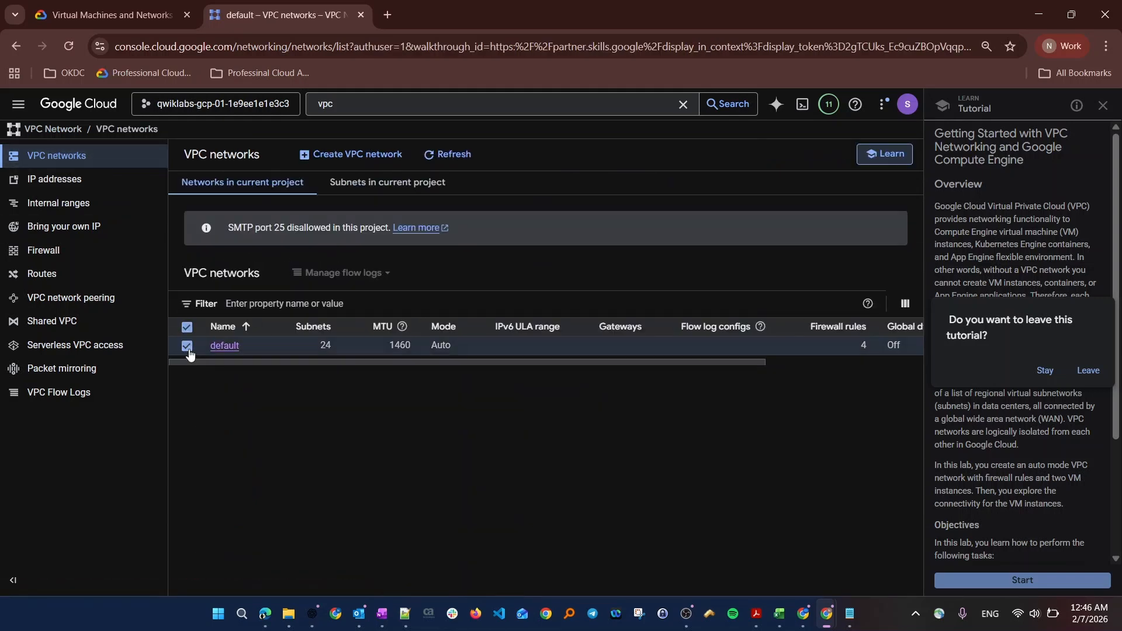
{"action": "left_click", "coordinate": [233, 345]}
{"action": "left_click", "coordinate": [82, 155]}
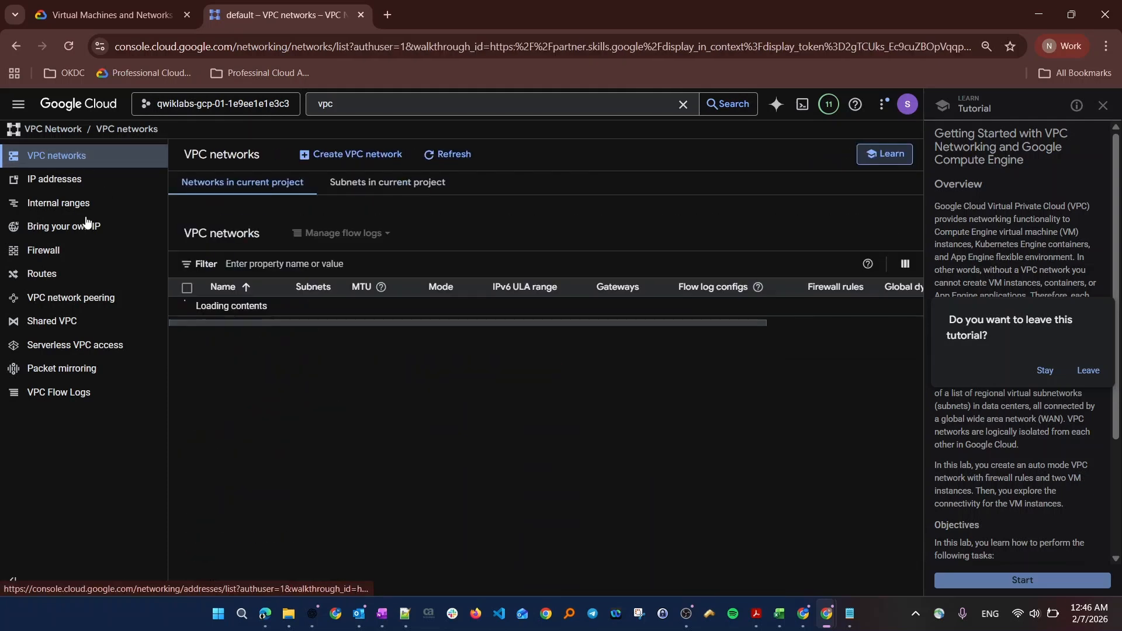
Open the project's firewall policies and bring up the VPC firewall rules table
{"action": "left_click", "coordinate": [79, 264]}
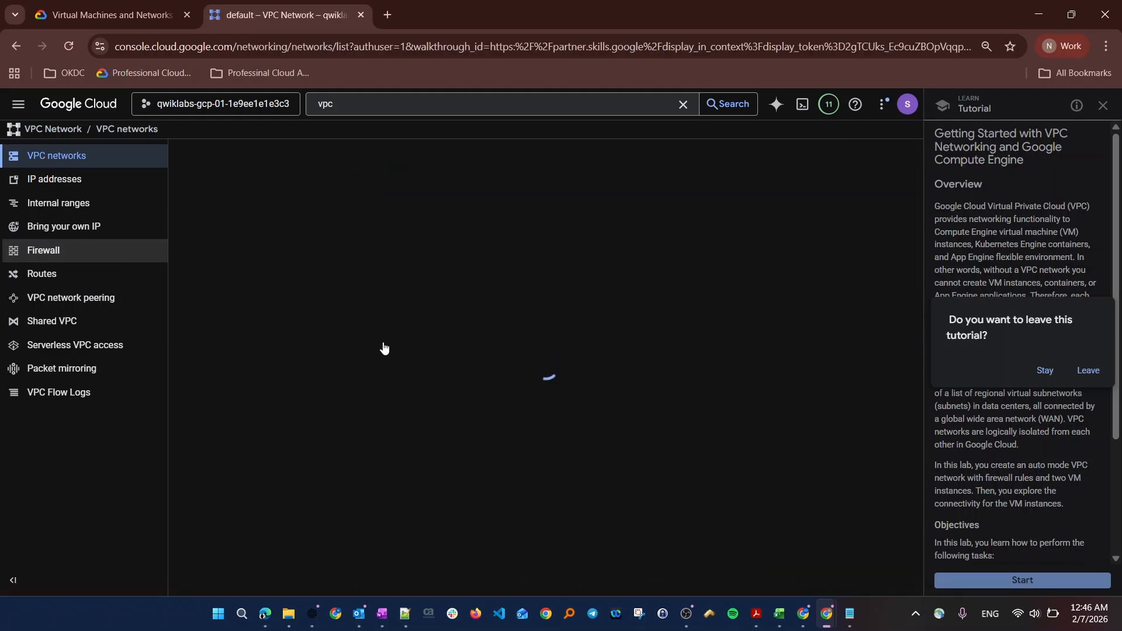
{"action": "left_click", "coordinate": [33, 251]}
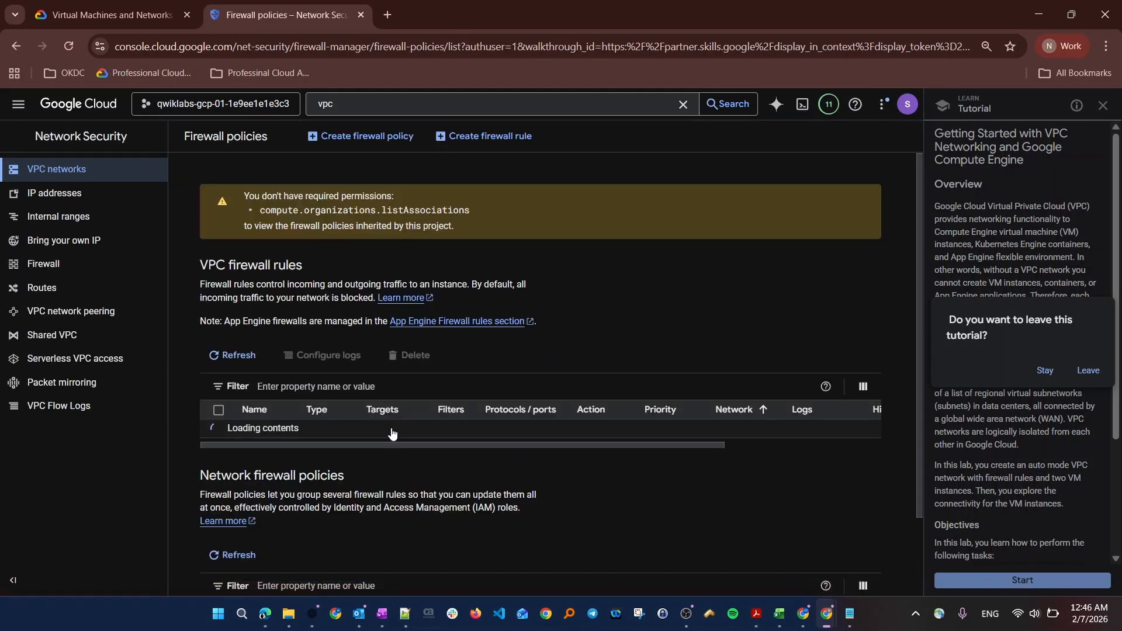
{"action": "scroll", "coordinate": [388, 432], "scroll_direction": "down", "scroll_amount": 3}
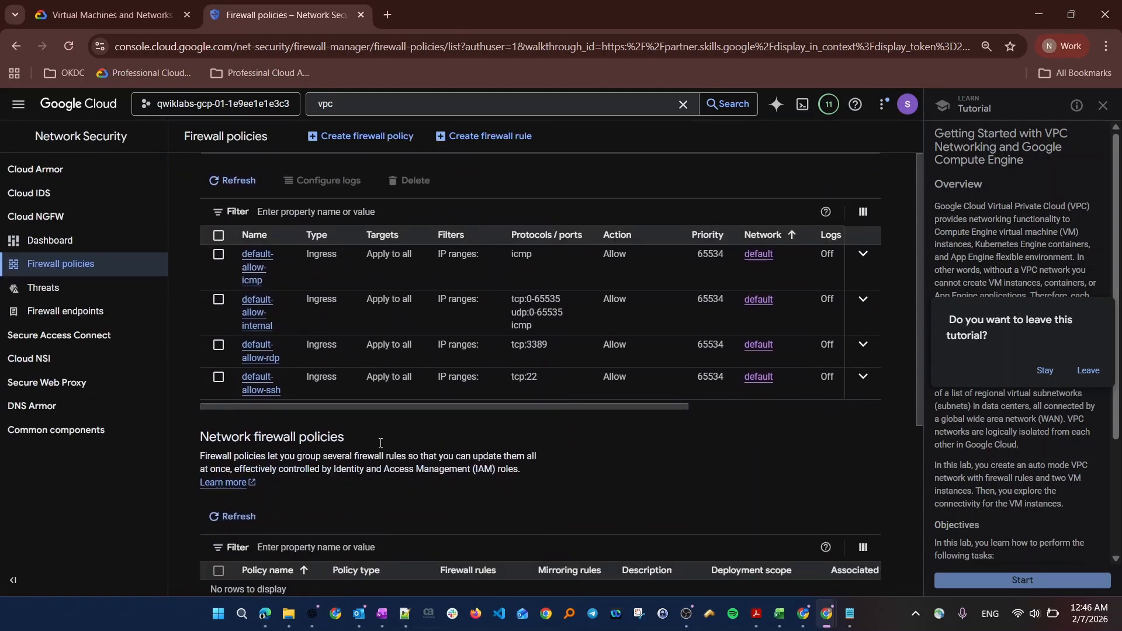
{"action": "scroll", "coordinate": [351, 442], "scroll_direction": "down", "scroll_amount": 2}
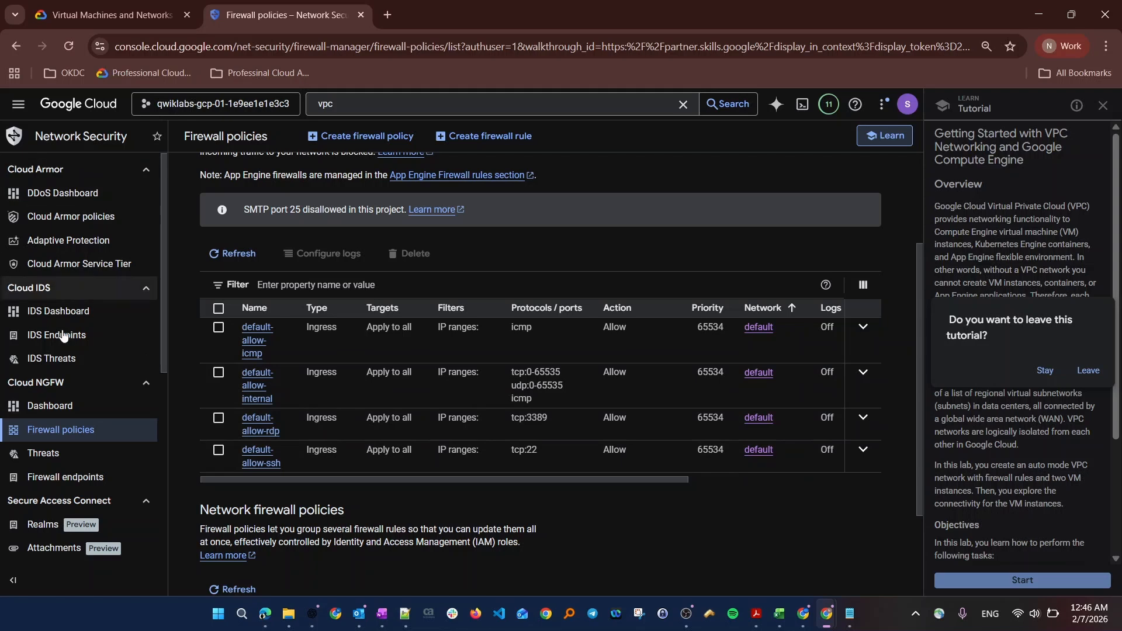
Examine the type, protocols, ports and priority of the default network's ICMP, internal, RDP and SSH firewall rules
{"action": "left_click", "coordinate": [19, 104]}
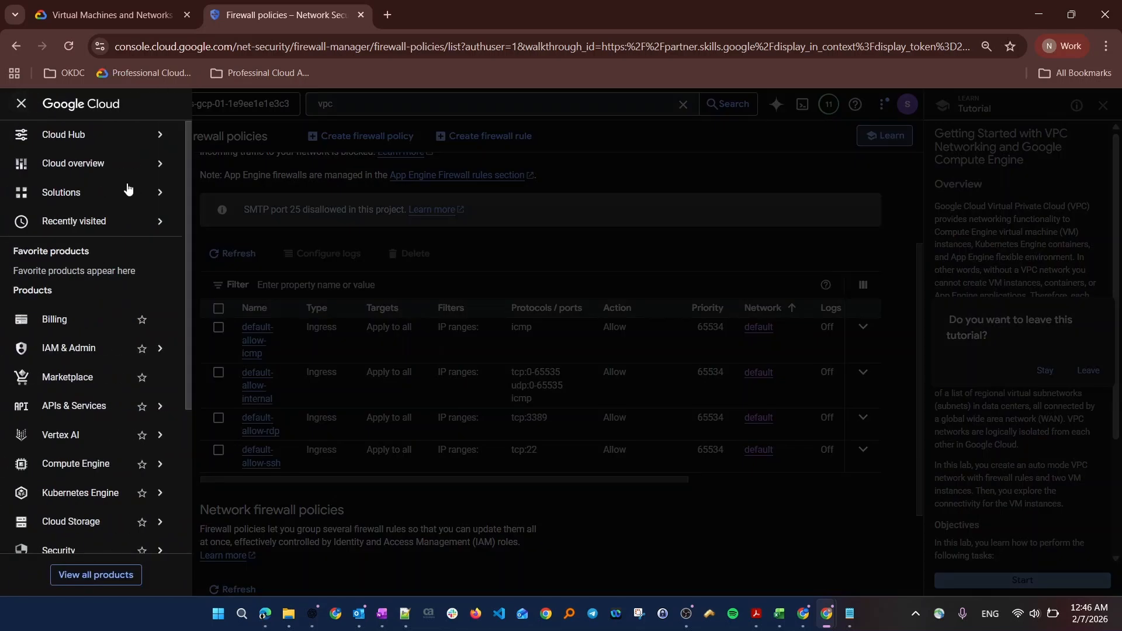
{"action": "left_click", "coordinate": [608, 248]}
{"action": "scroll", "coordinate": [493, 450], "scroll_direction": "down", "scroll_amount": 1}
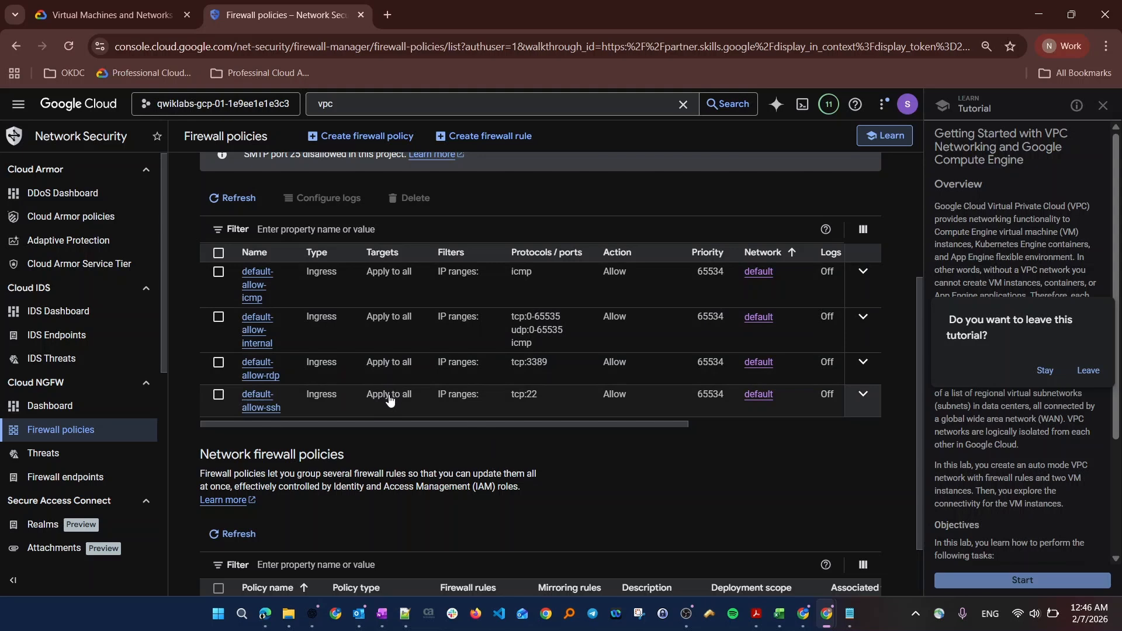
{"action": "left_click_drag", "start_coordinate": [507, 279], "coordinate": [556, 280]}
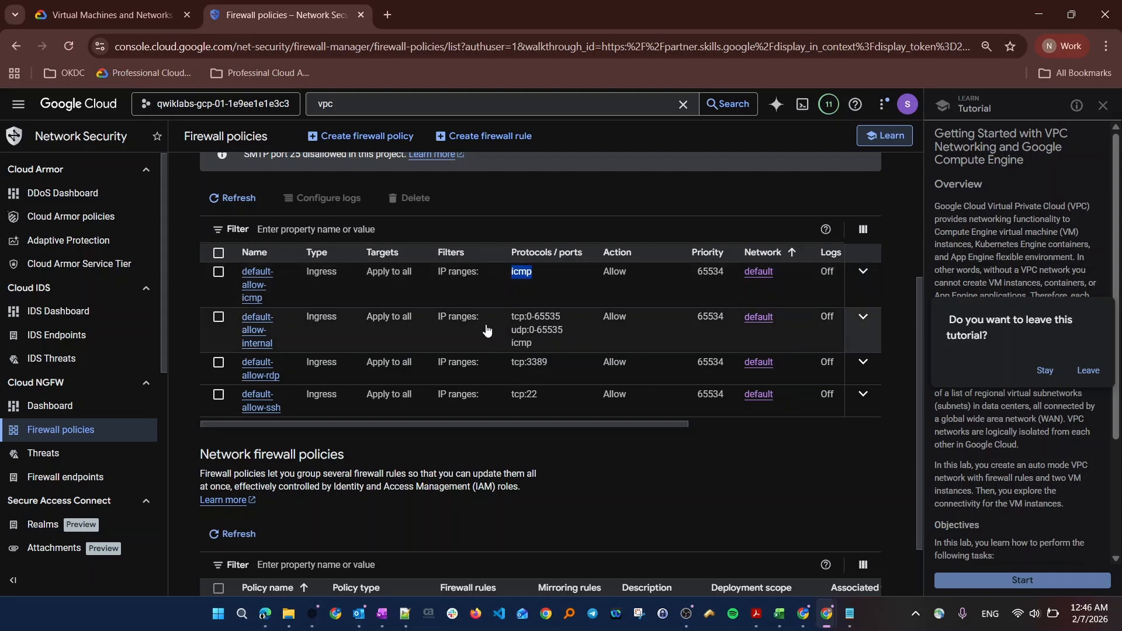
{"action": "left_click_drag", "start_coordinate": [308, 320], "coordinate": [340, 326]}
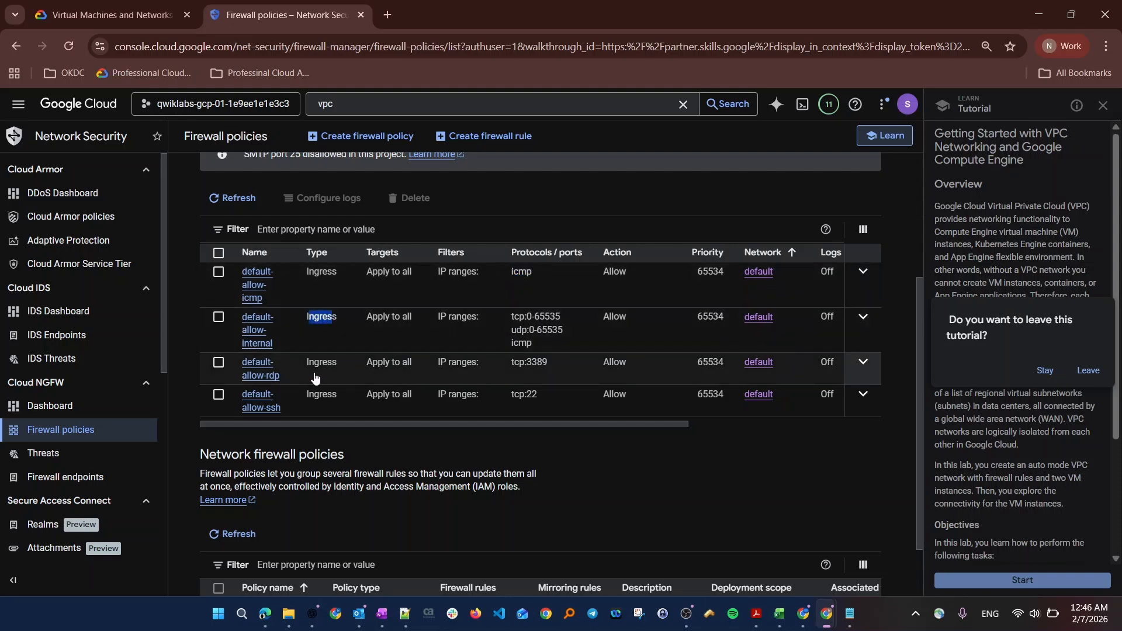
{"action": "left_click_drag", "start_coordinate": [307, 367], "coordinate": [339, 377]}
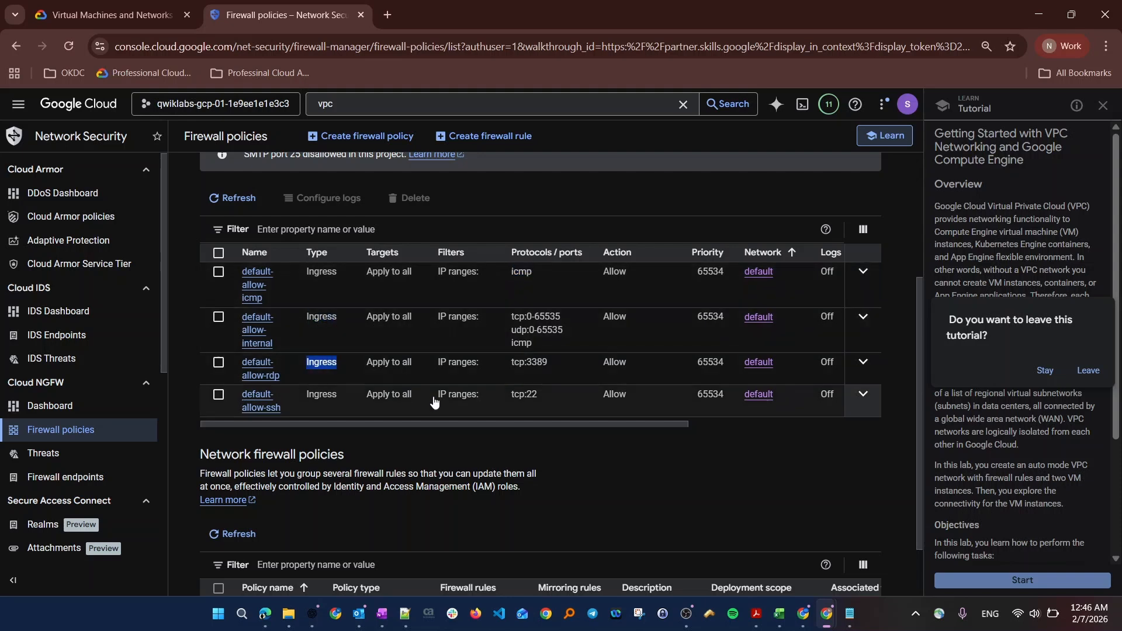
{"action": "left_click_drag", "start_coordinate": [519, 367], "coordinate": [555, 400]}
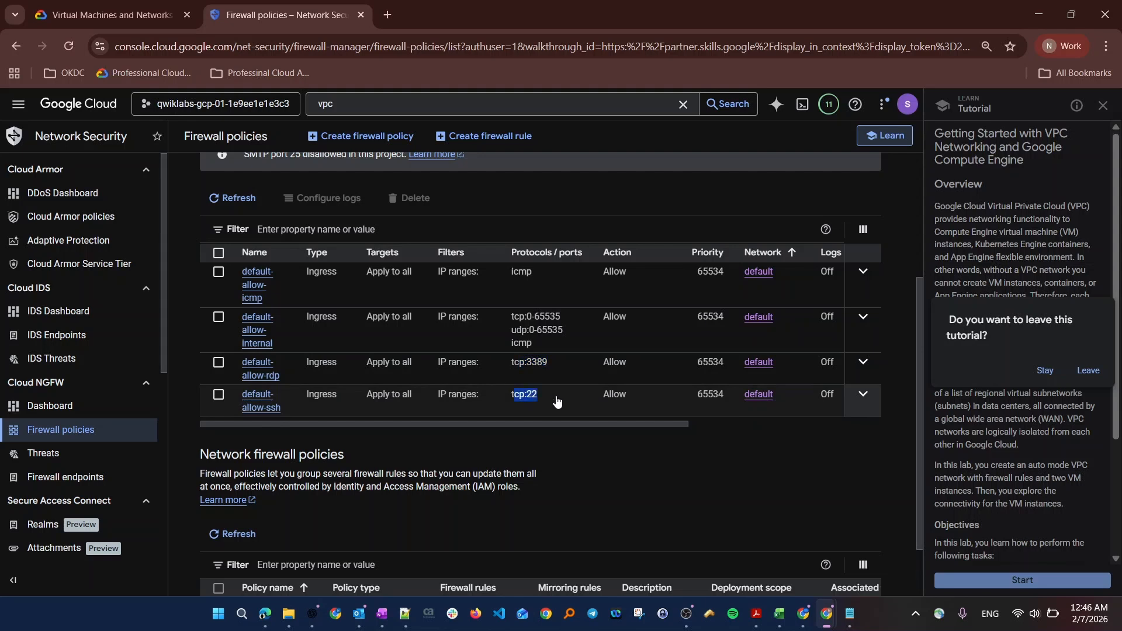
{"action": "left_click_drag", "start_coordinate": [525, 316], "coordinate": [553, 325]}
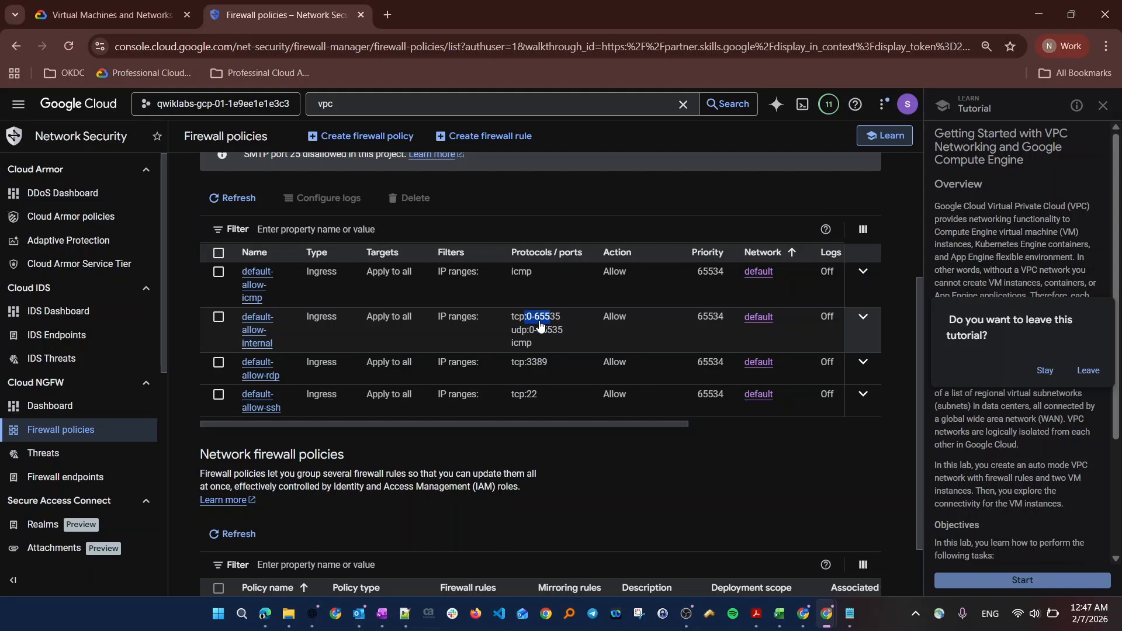
{"action": "left_click_drag", "start_coordinate": [697, 316], "coordinate": [713, 319]}
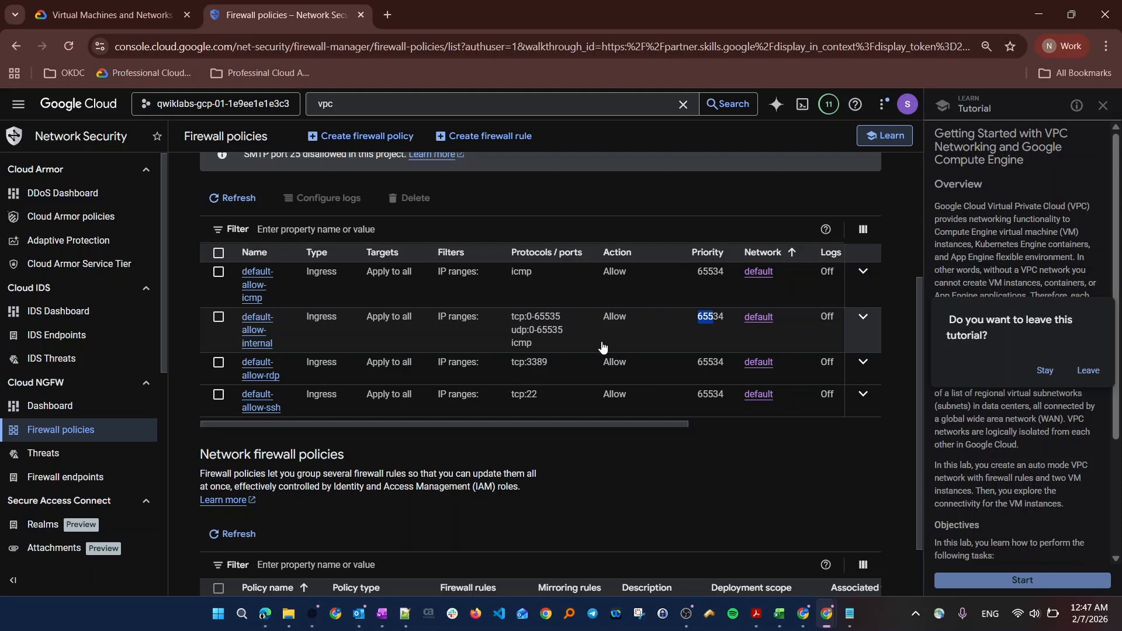
{"action": "scroll", "coordinate": [524, 335], "scroll_direction": "down", "scroll_amount": 2}
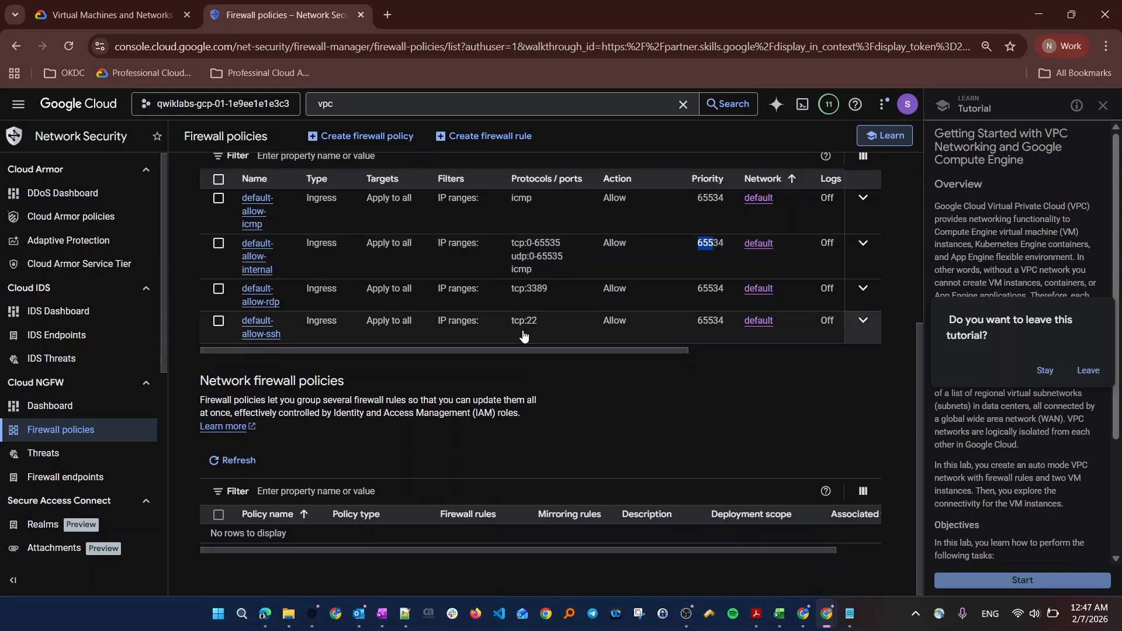
{"action": "scroll", "coordinate": [523, 334], "scroll_direction": "up", "scroll_amount": 5}
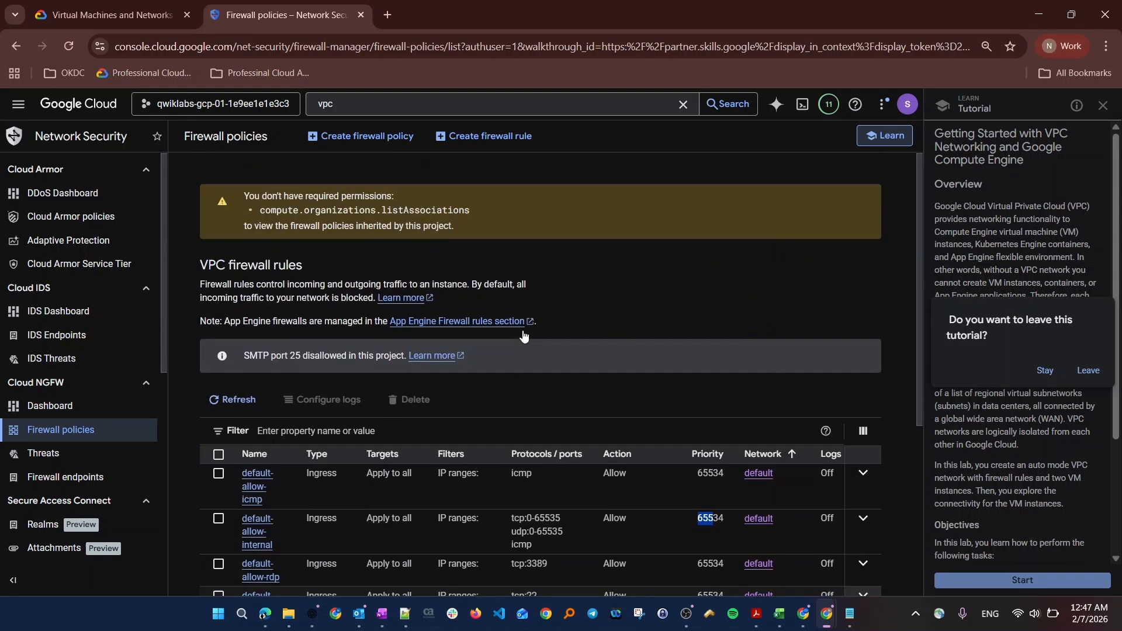
Return to the VPC networks page through the vpc search results and open the Routes page
{"action": "left_click", "coordinate": [20, 106]}
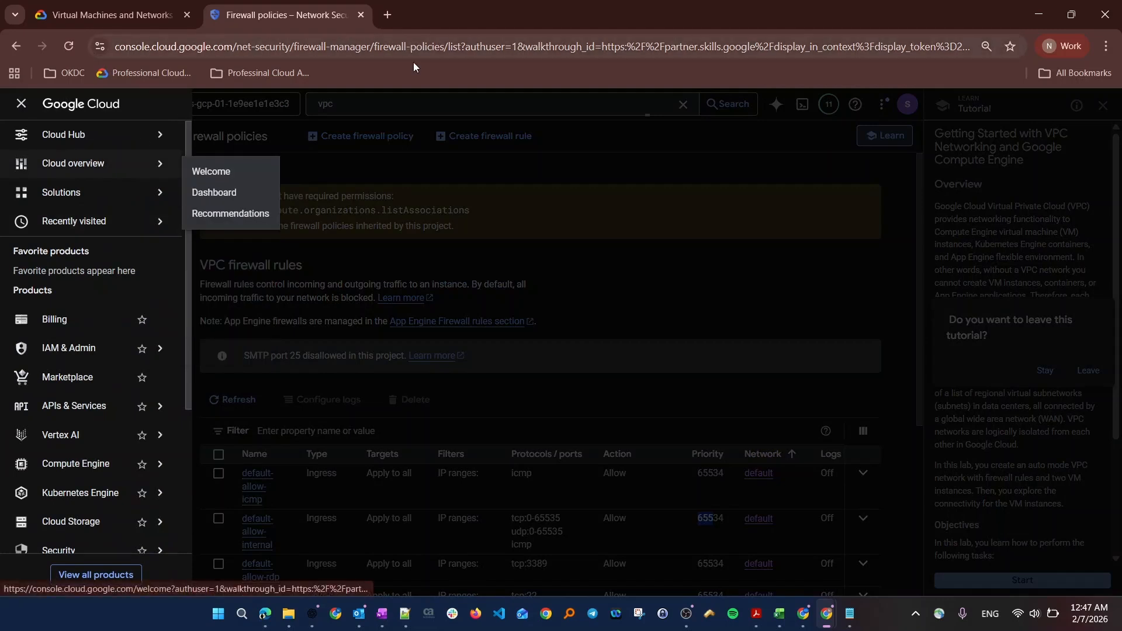
{"action": "left_click", "coordinate": [400, 104]}
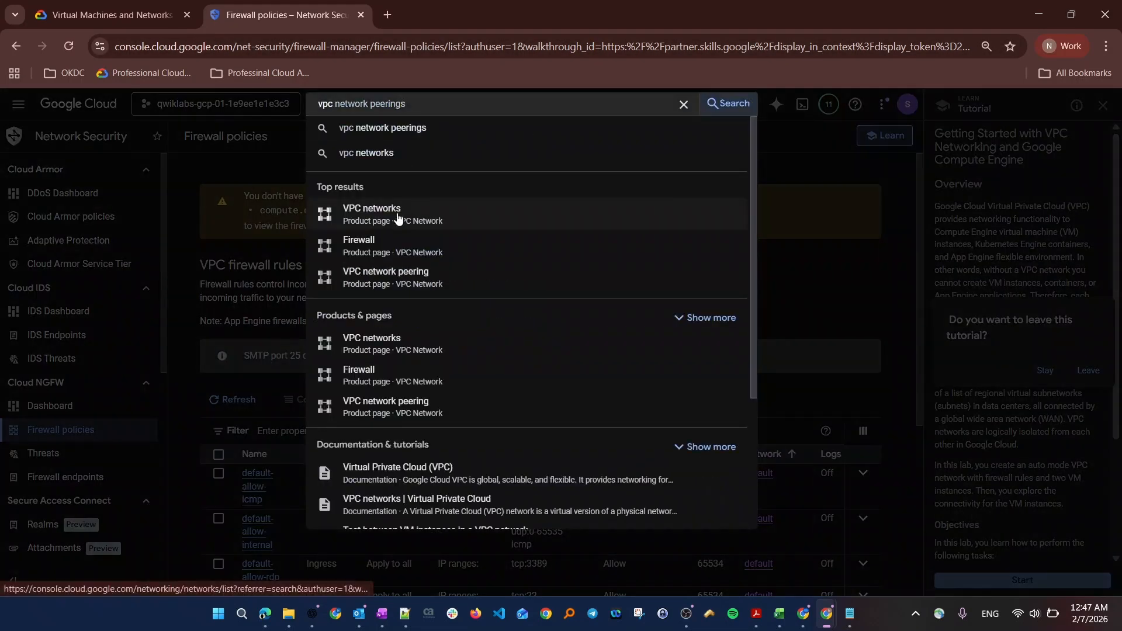
{"action": "left_click", "coordinate": [397, 211]}
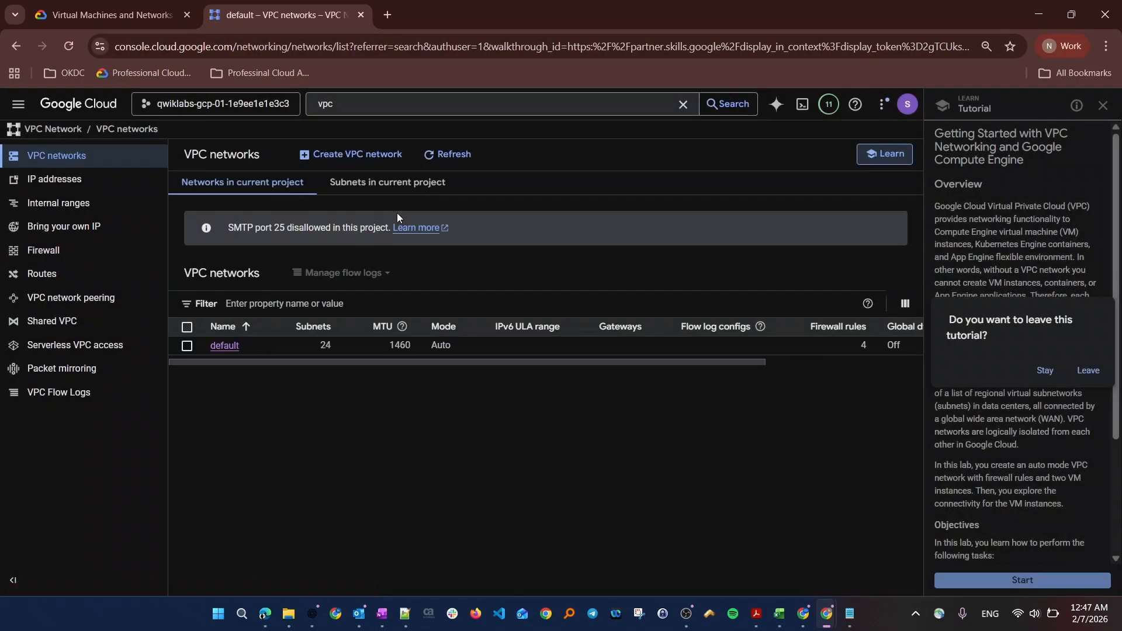
{"action": "left_click", "coordinate": [56, 277]}
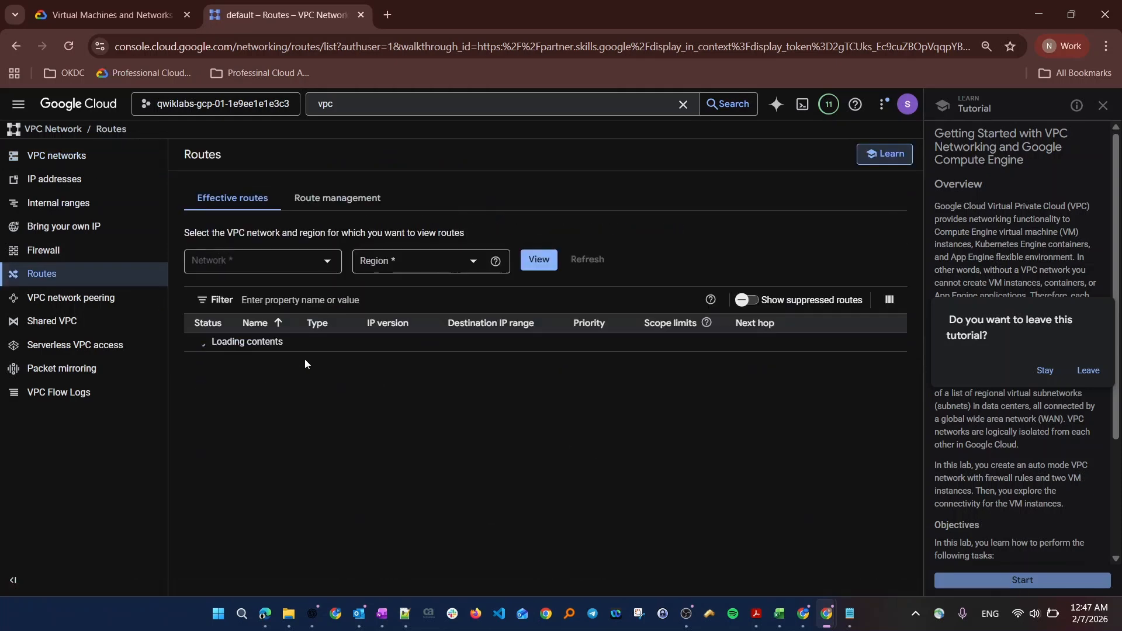
Examine the description and destination IP range of the default network's route in the route management view
{"action": "left_click", "coordinate": [318, 202]}
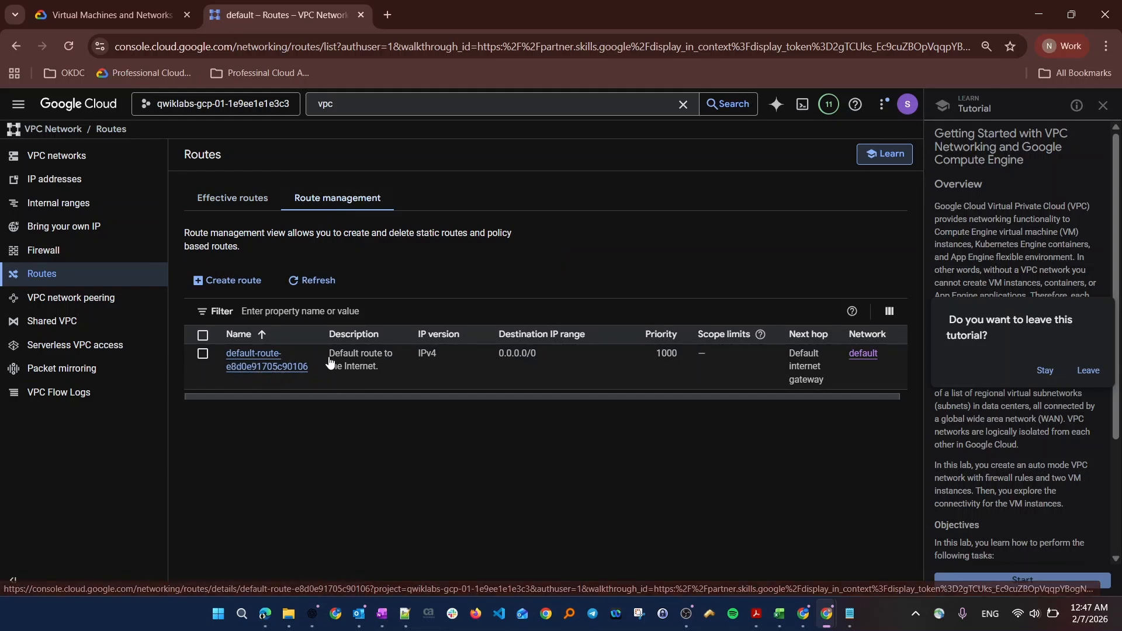
{"action": "left_click_drag", "start_coordinate": [376, 368], "coordinate": [327, 372]}
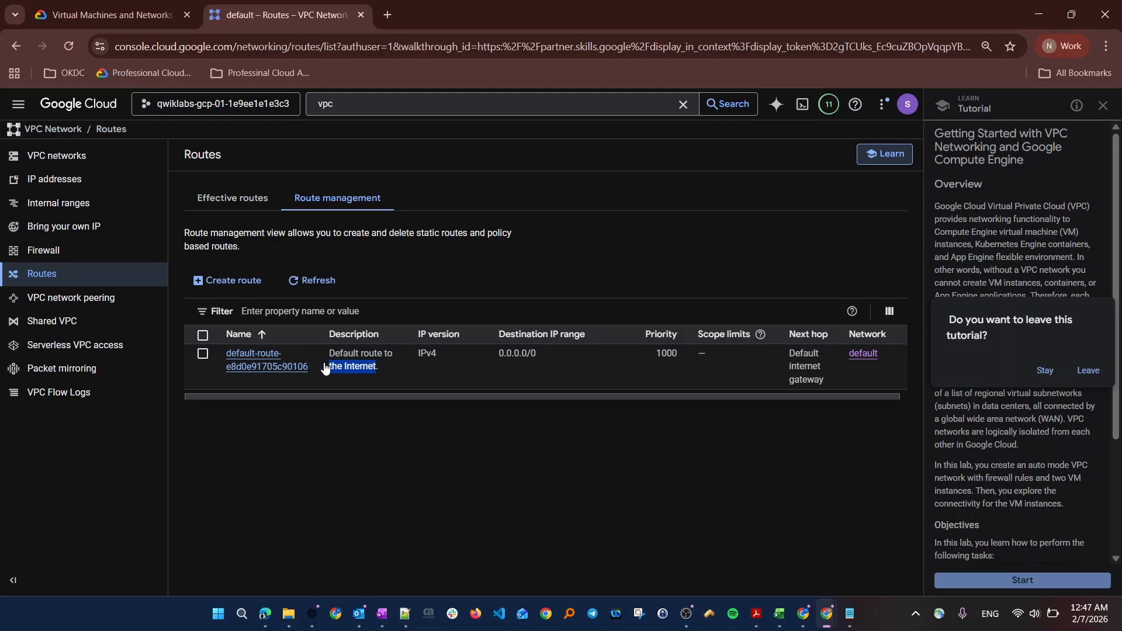
{"action": "left_click_drag", "start_coordinate": [475, 356], "coordinate": [543, 364]}
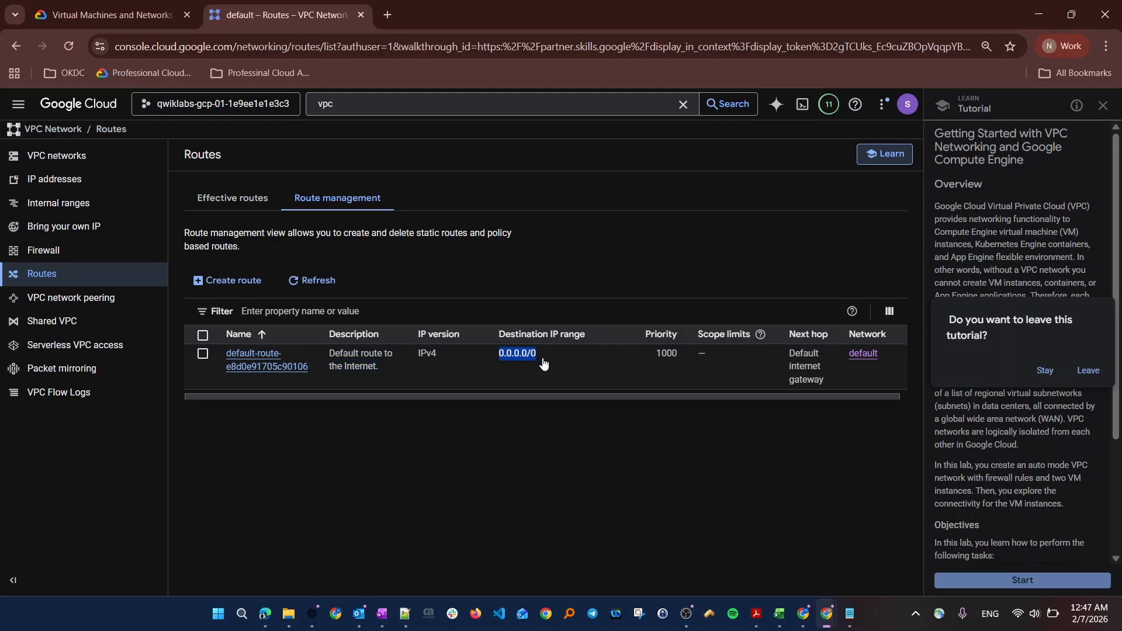
{"action": "left_click", "coordinate": [511, 367]}
{"action": "left_click_drag", "start_coordinate": [489, 365], "coordinate": [553, 367]}
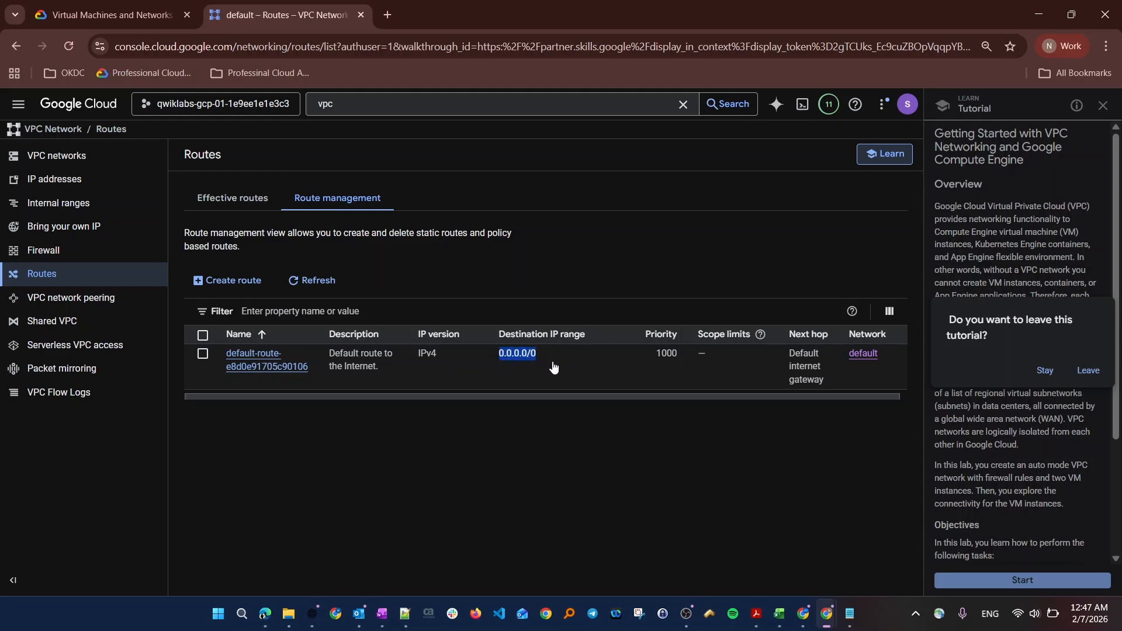
{"action": "left_click", "coordinate": [203, 355]}
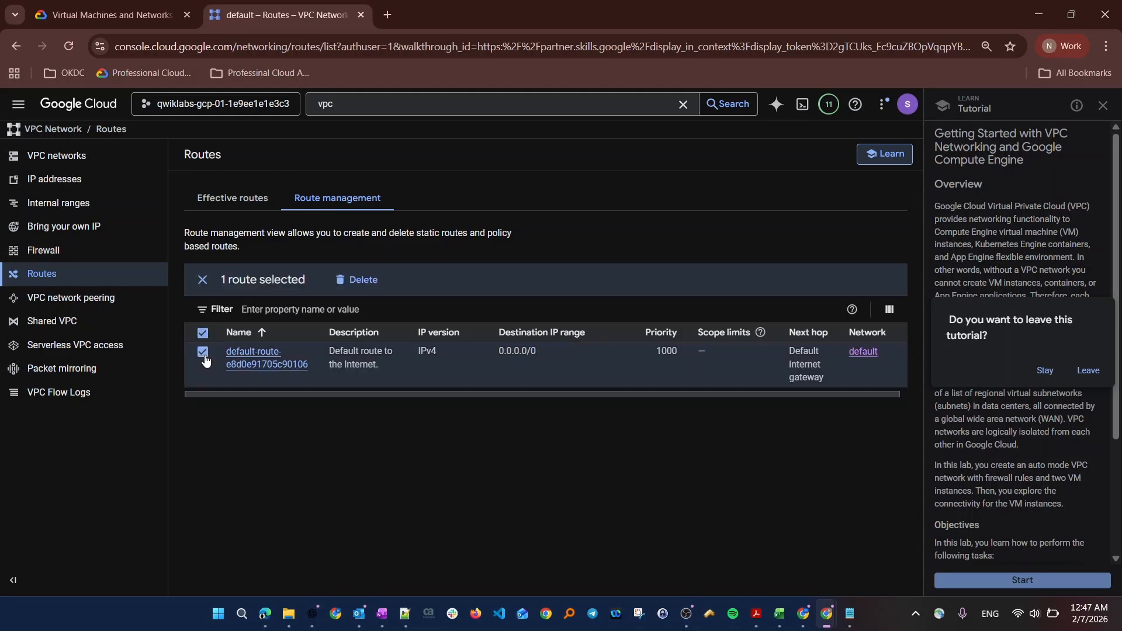
Return to the project's VPC networks list and open the default network's details
{"action": "left_click", "coordinate": [18, 105]}
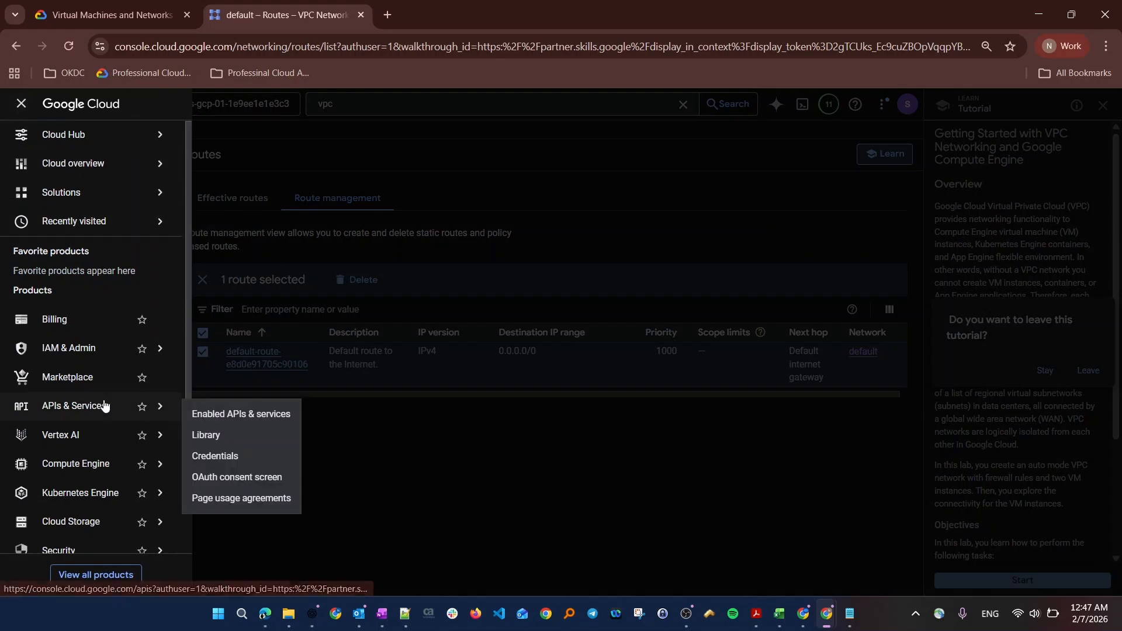
{"action": "scroll", "coordinate": [104, 397], "scroll_direction": "down", "scroll_amount": 2}
{"action": "mouse_move", "coordinate": [98, 487]}
{"action": "scroll", "coordinate": [98, 487], "scroll_direction": "down", "scroll_amount": 2}
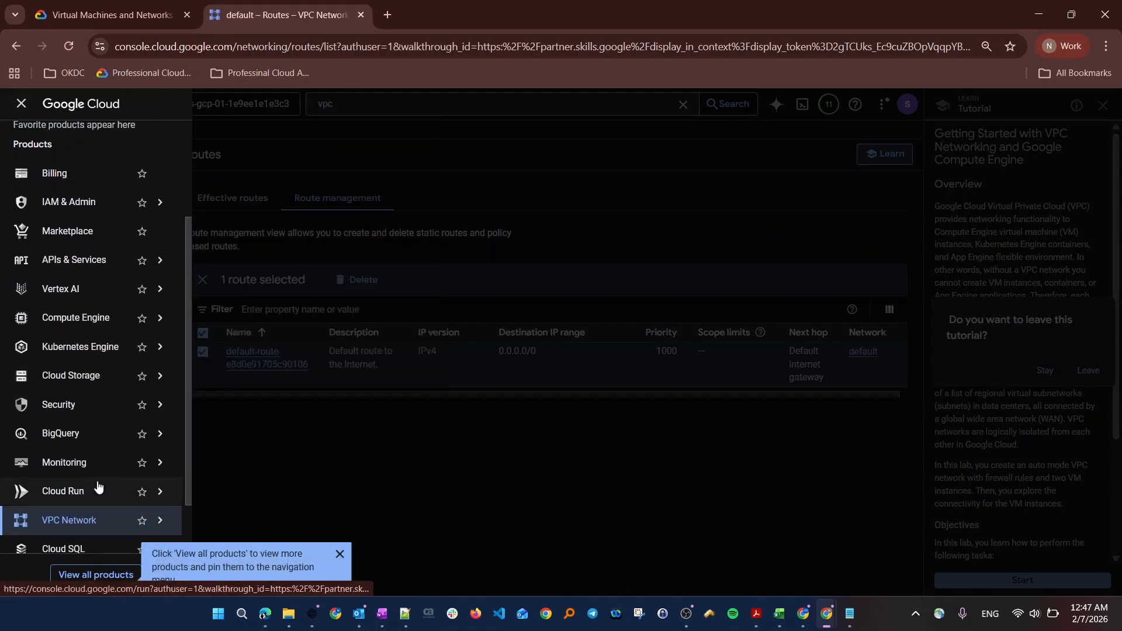
{"action": "mouse_move", "coordinate": [105, 519]}
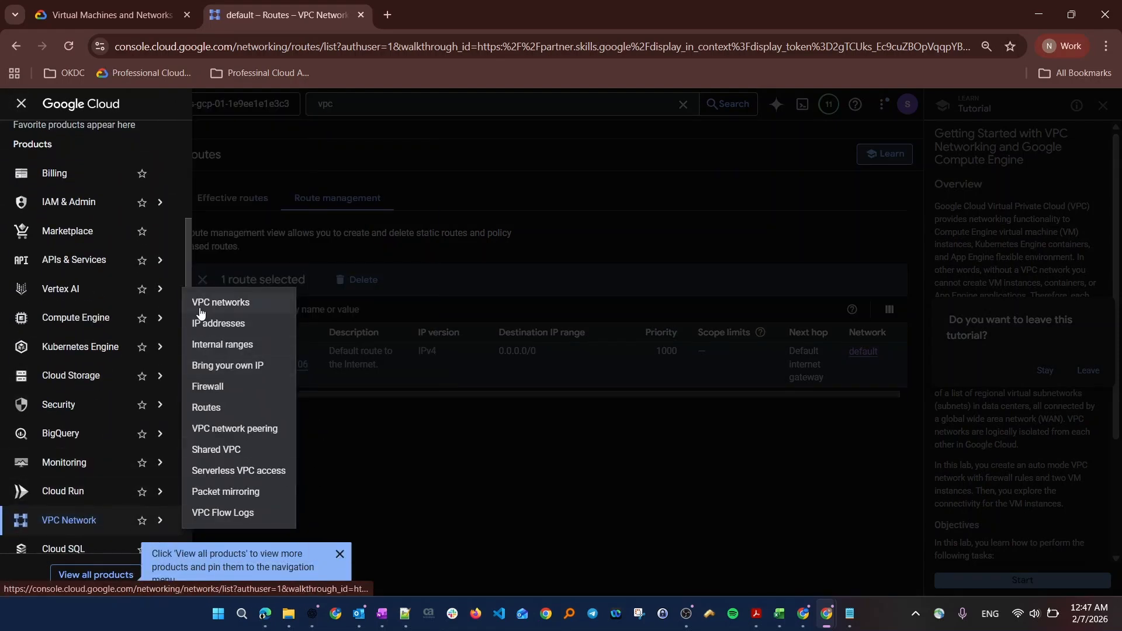
{"action": "left_click", "coordinate": [222, 303]}
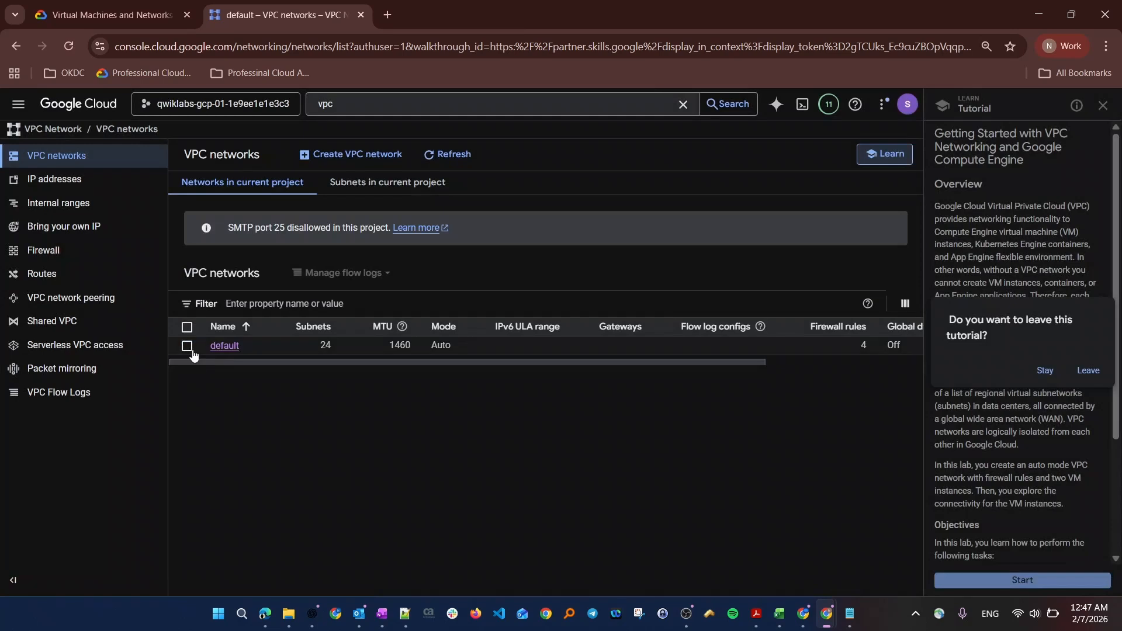
{"action": "left_click", "coordinate": [224, 346]}
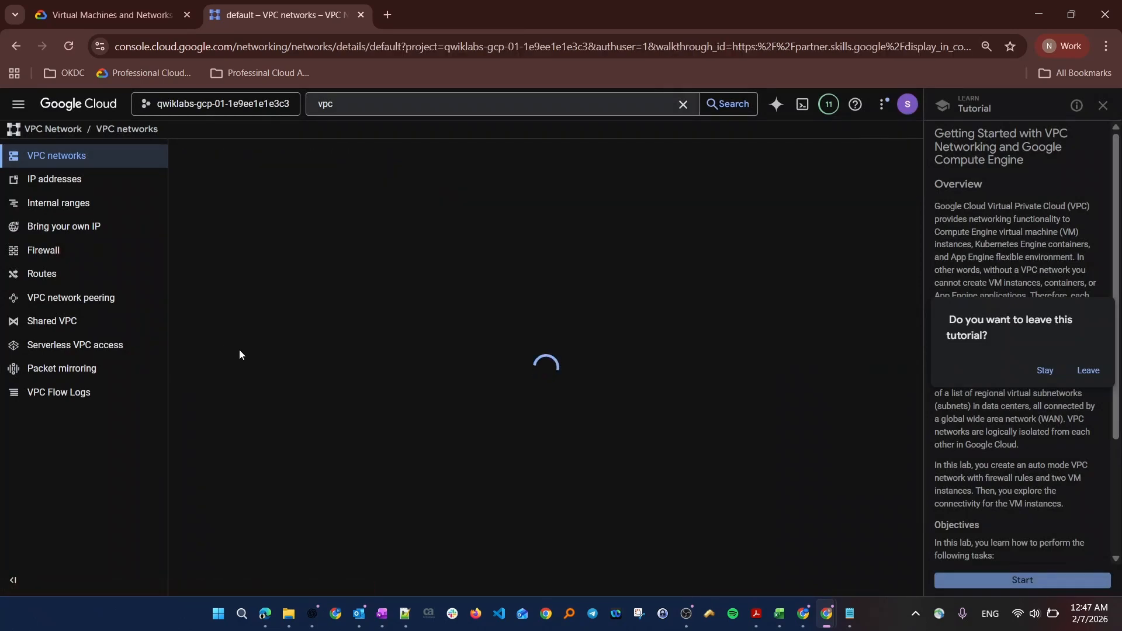
Delete the default VPC network, entering its name "default" as the confirmation
{"action": "left_click", "coordinate": [405, 156]}
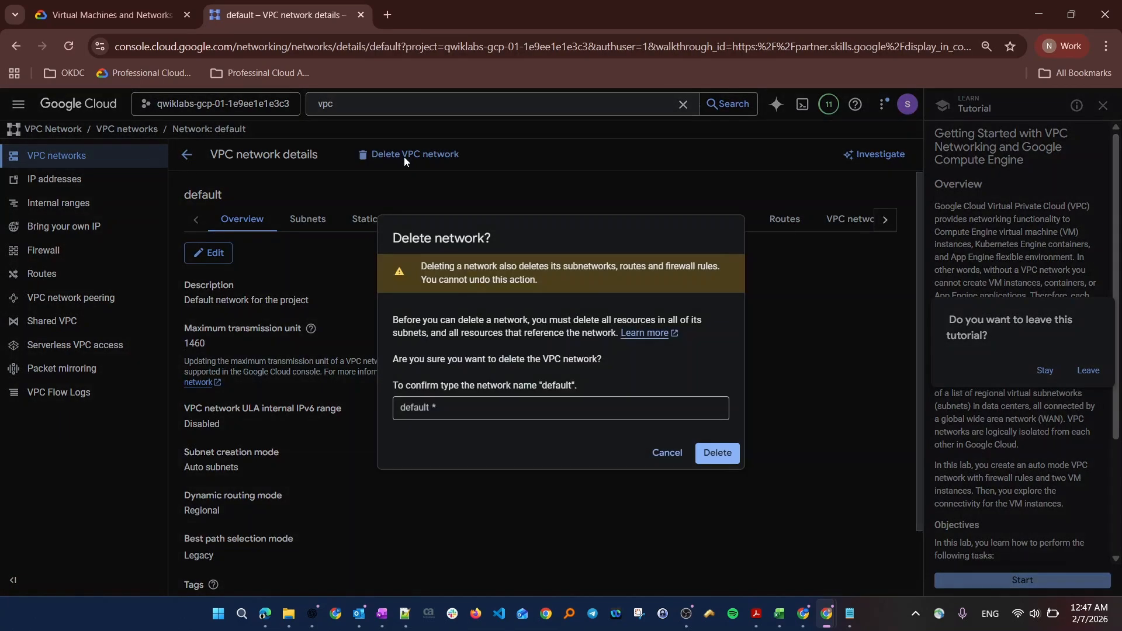
{"action": "double_click", "coordinate": [549, 386]}
{"action": "key", "text": "super+c"}
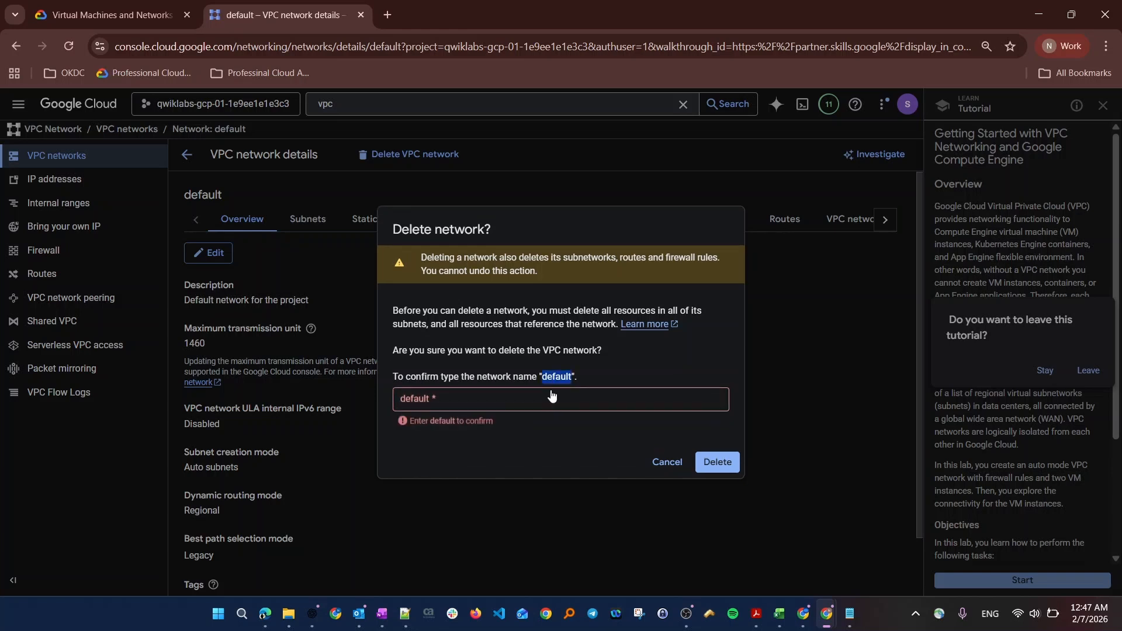
{"action": "right_click", "coordinate": [552, 377]}
{"action": "key", "text": "Escape"}
{"action": "right_click", "coordinate": [553, 388]}
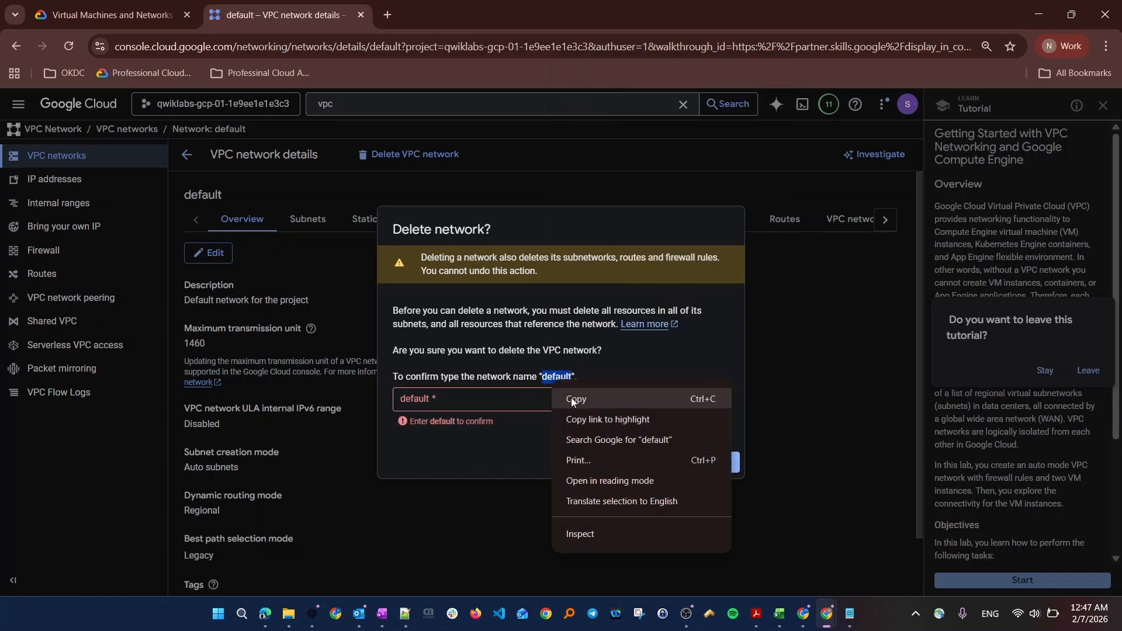
{"action": "key", "text": "Escape"}
{"action": "left_click", "coordinate": [478, 402]}
{"action": "right_click", "coordinate": [478, 402]}
{"action": "left_click", "coordinate": [536, 237]}
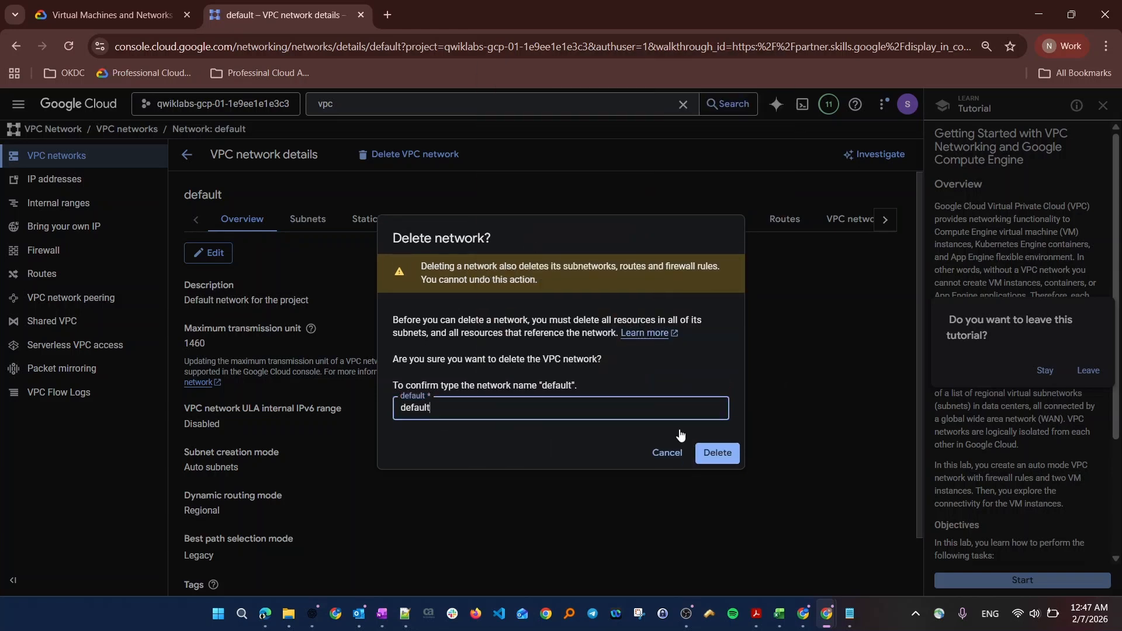
{"action": "left_click", "coordinate": [717, 460]}
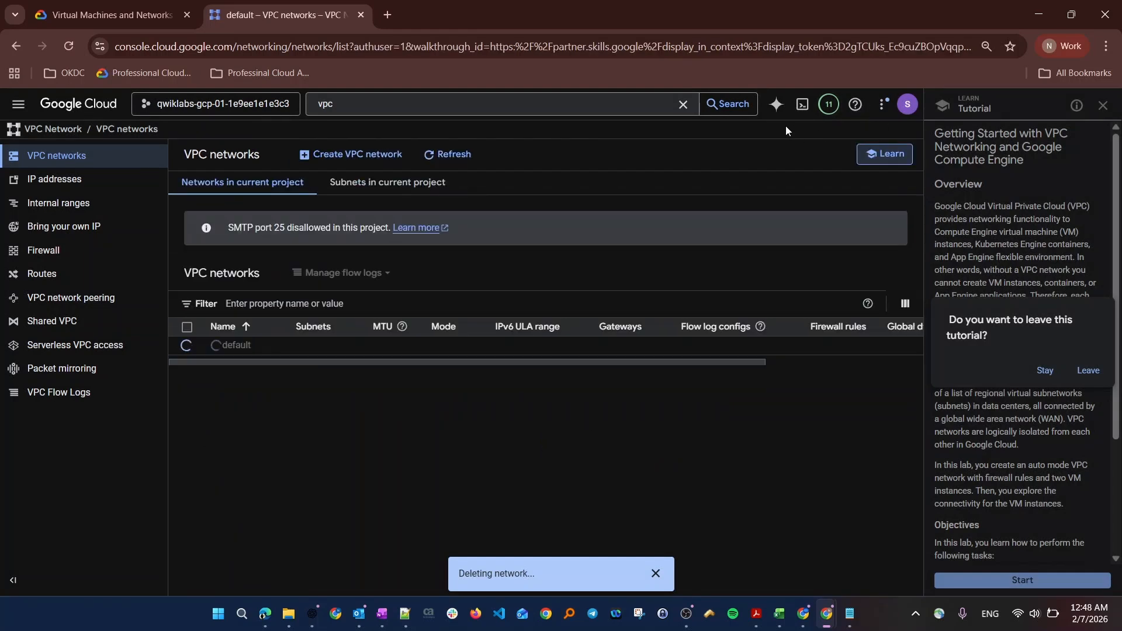
Leave the networking tutorial and open the Compute Engine overview with Cloud Shell closed
{"action": "left_click", "coordinate": [830, 109]}
{"action": "left_click", "coordinate": [1092, 372]}
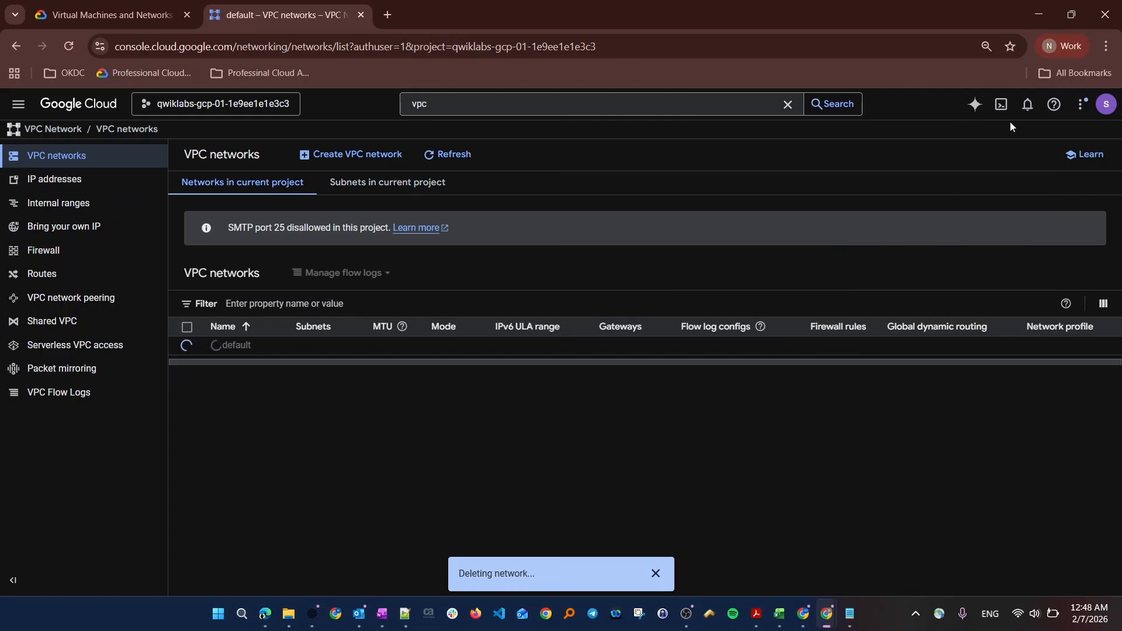
{"action": "left_click", "coordinate": [1002, 107]}
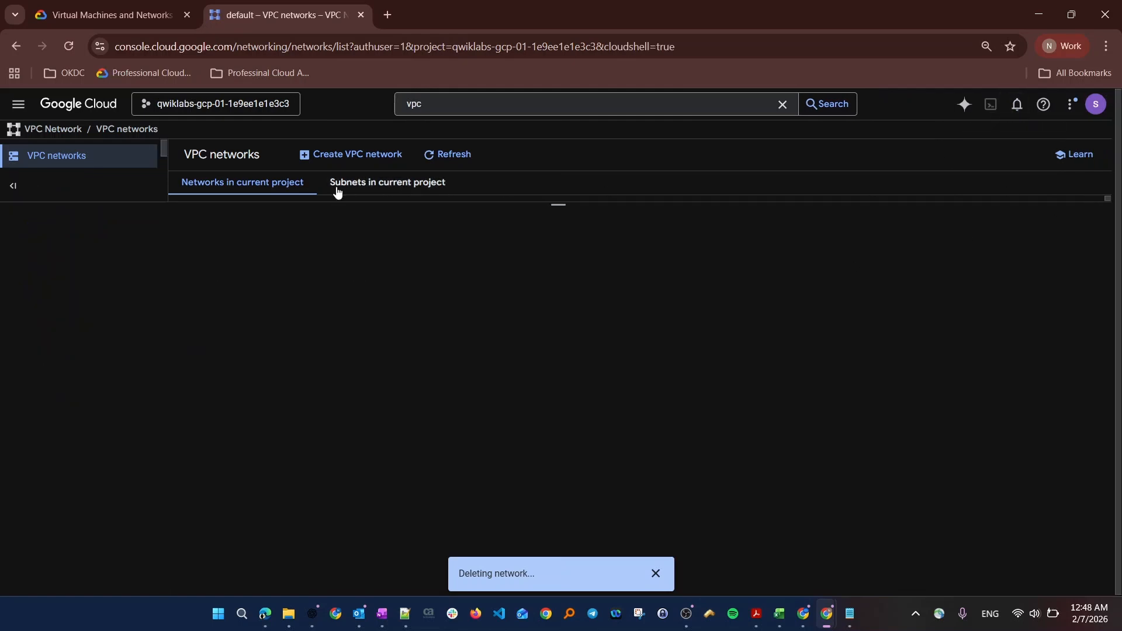
{"action": "left_click", "coordinate": [18, 106]}
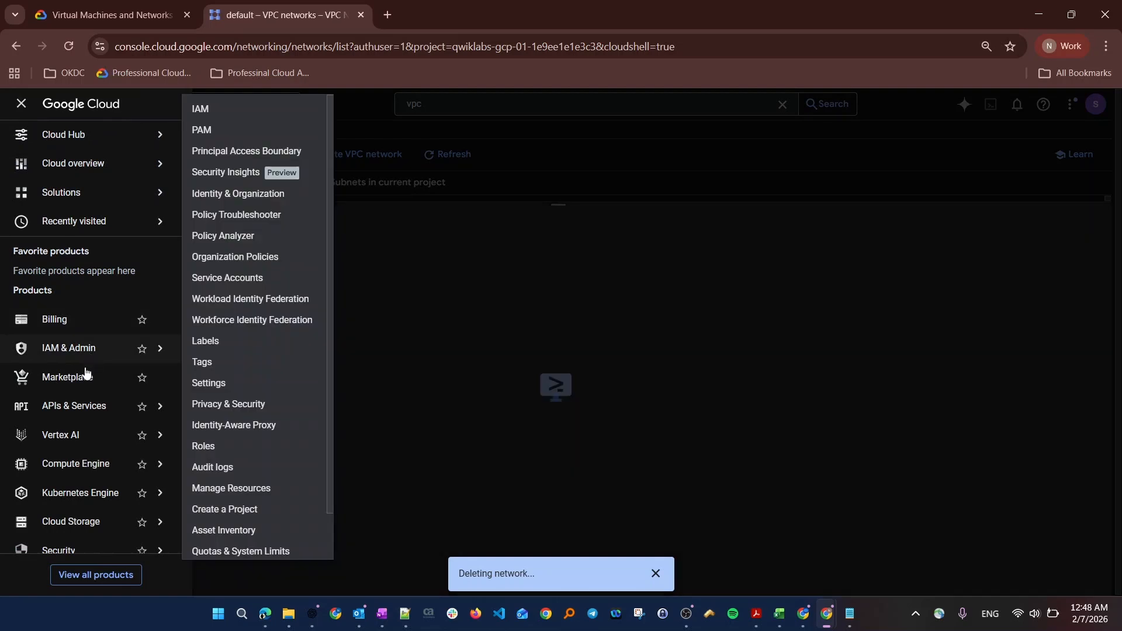
{"action": "left_click", "coordinate": [84, 475]}
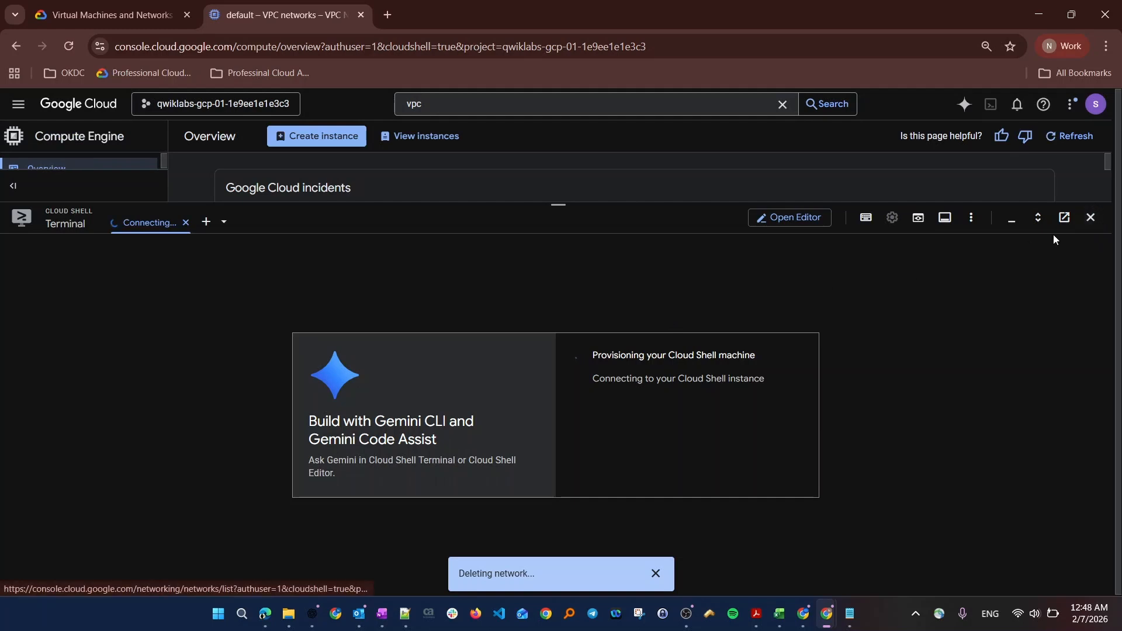
{"action": "left_click", "coordinate": [1091, 219]}
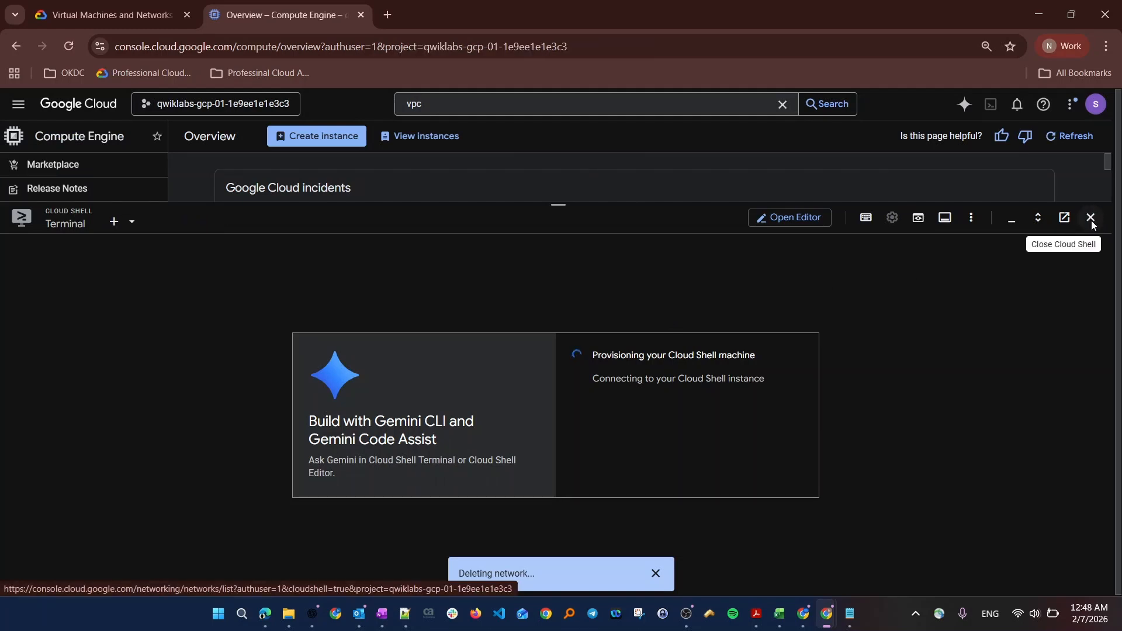
Go to the Compute Engine VM instances page and start creating a new instance, dismissing the introductory hint
{"action": "left_click", "coordinate": [18, 106]}
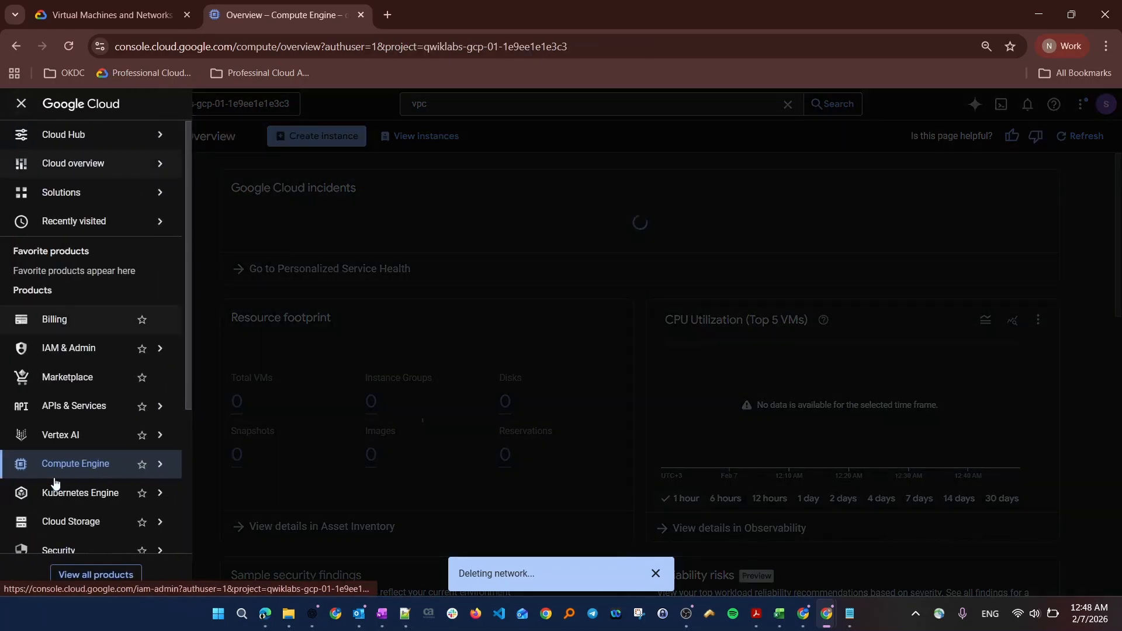
{"action": "mouse_move", "coordinate": [76, 464]}
{"action": "left_click", "coordinate": [225, 187]}
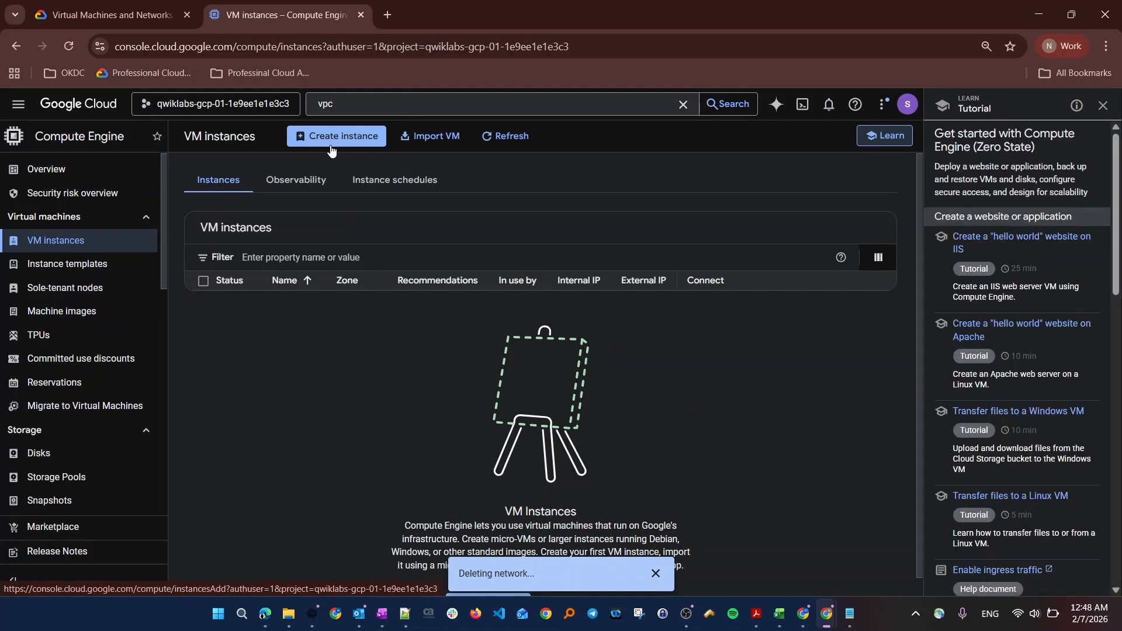
{"action": "left_click", "coordinate": [330, 137]}
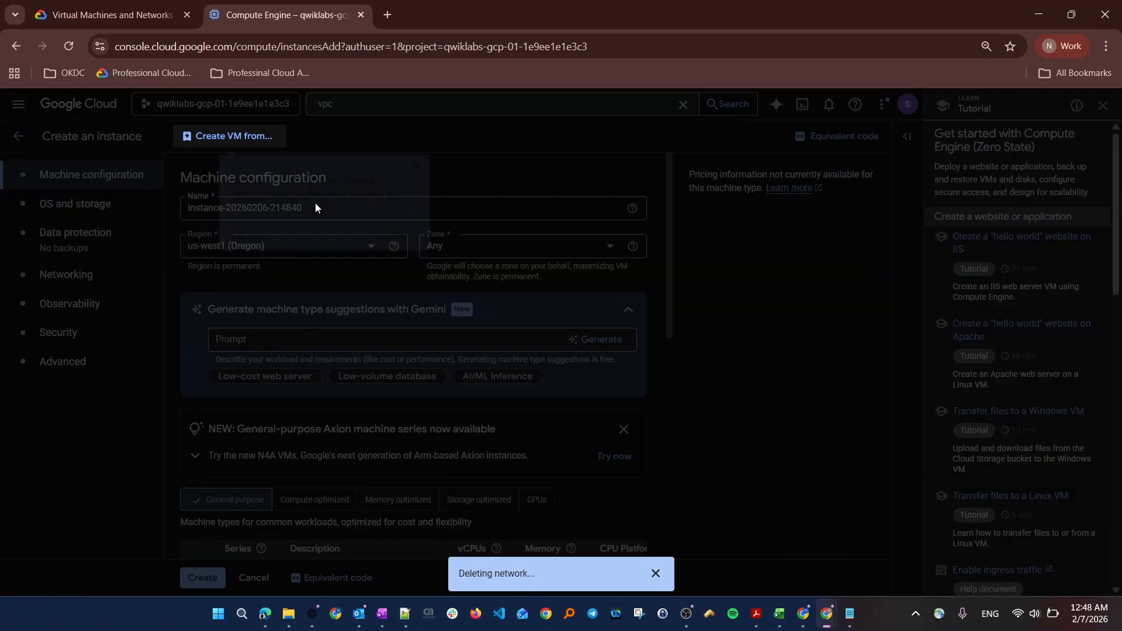
{"action": "left_click", "coordinate": [418, 167]}
Replace the instance's suggested name with the owner's first name followed by "-test-vm"
{"action": "left_click_drag", "start_coordinate": [316, 207], "coordinate": [200, 207]}
{"action": "key", "text": "BackSpace"}
{"action": "key", "text": "BackSpace"}
{"action": "key", "text": "BackSpace"}
{"action": "key", "text": "BackSpace"}
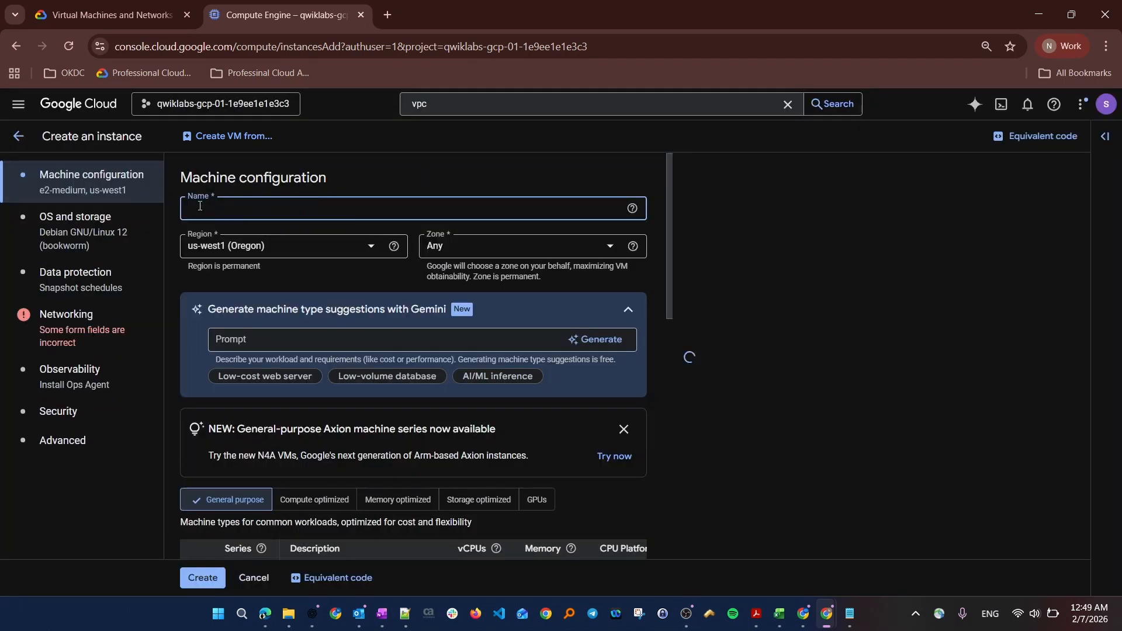
{"action": "type", "text": "nishant-es"}
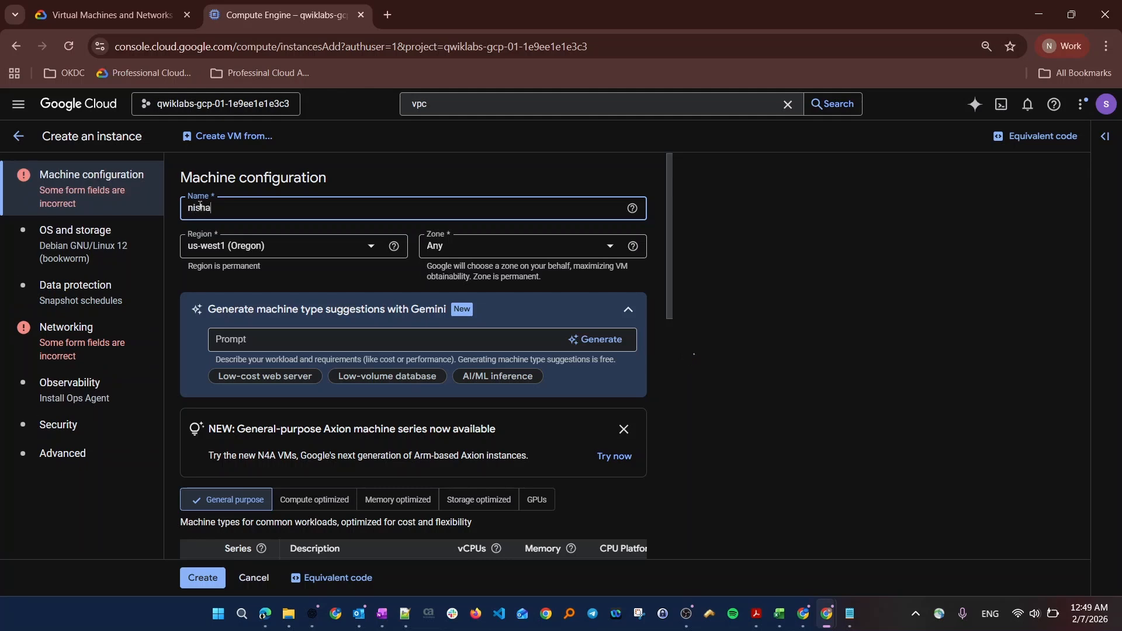
{"action": "key", "text": "BackSpace"}
{"action": "key", "text": "BackSpace"}
{"action": "type", "text": "tes"}
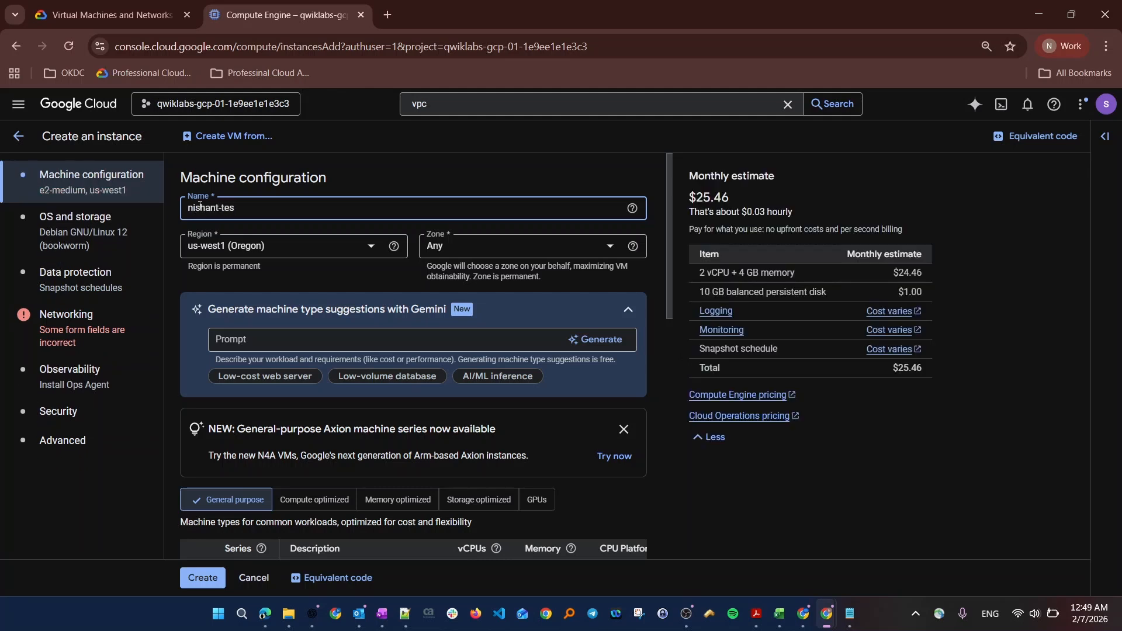
{"action": "type", "text": "t-vm"}
Set the instance's region to us-west1 (Oregon) and its zone to us-west1-a
{"action": "left_click", "coordinate": [210, 248]}
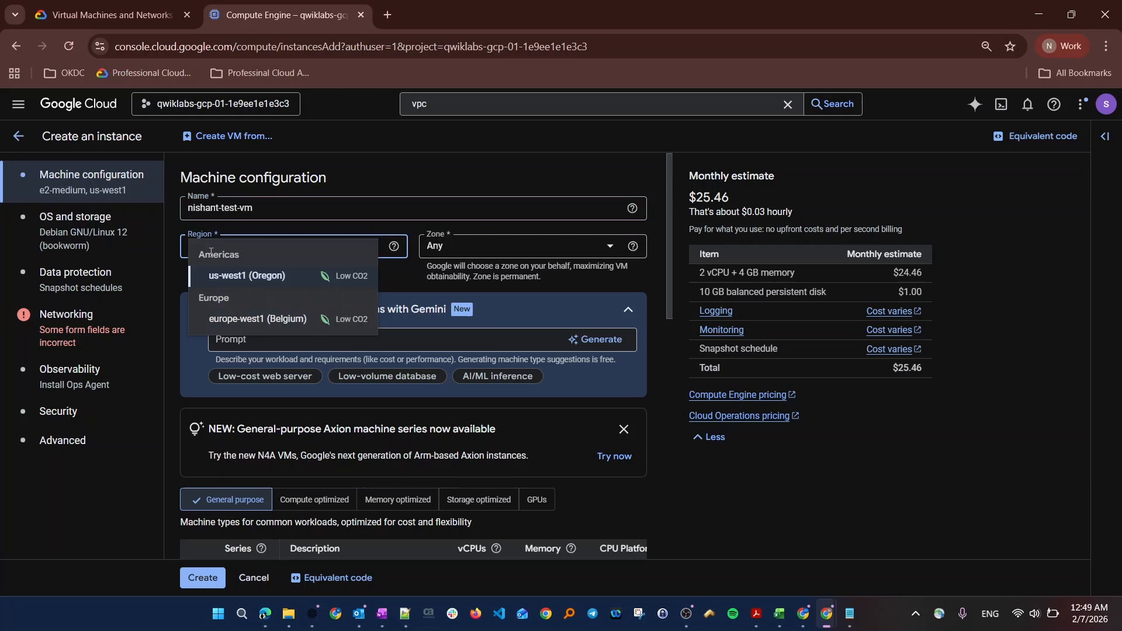
{"action": "left_click", "coordinate": [229, 281]}
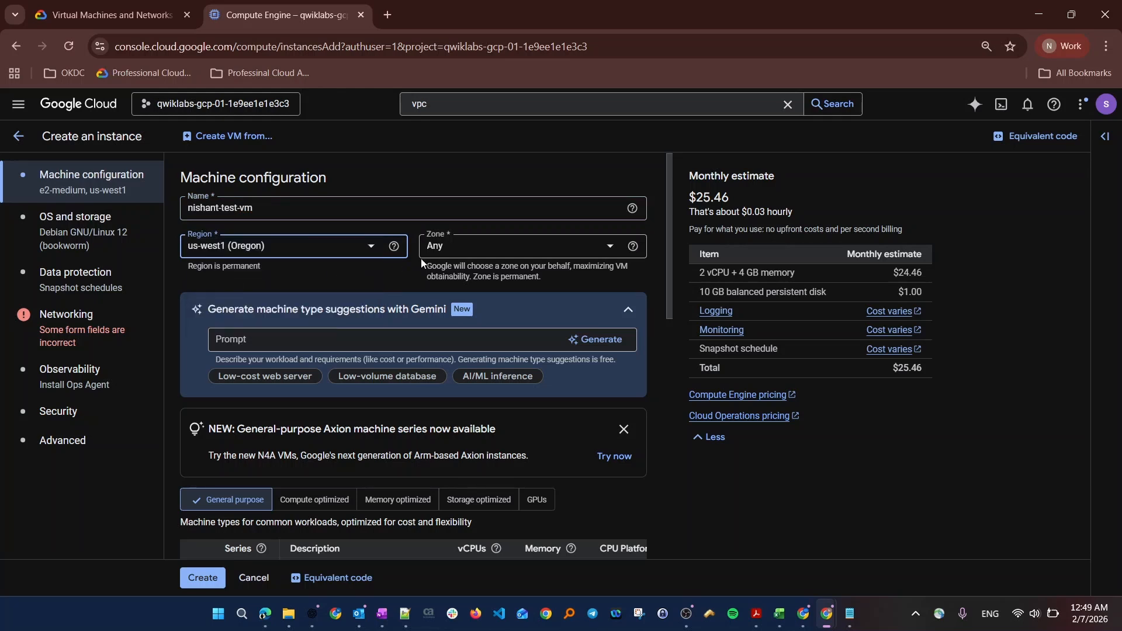
{"action": "left_click", "coordinate": [440, 250]}
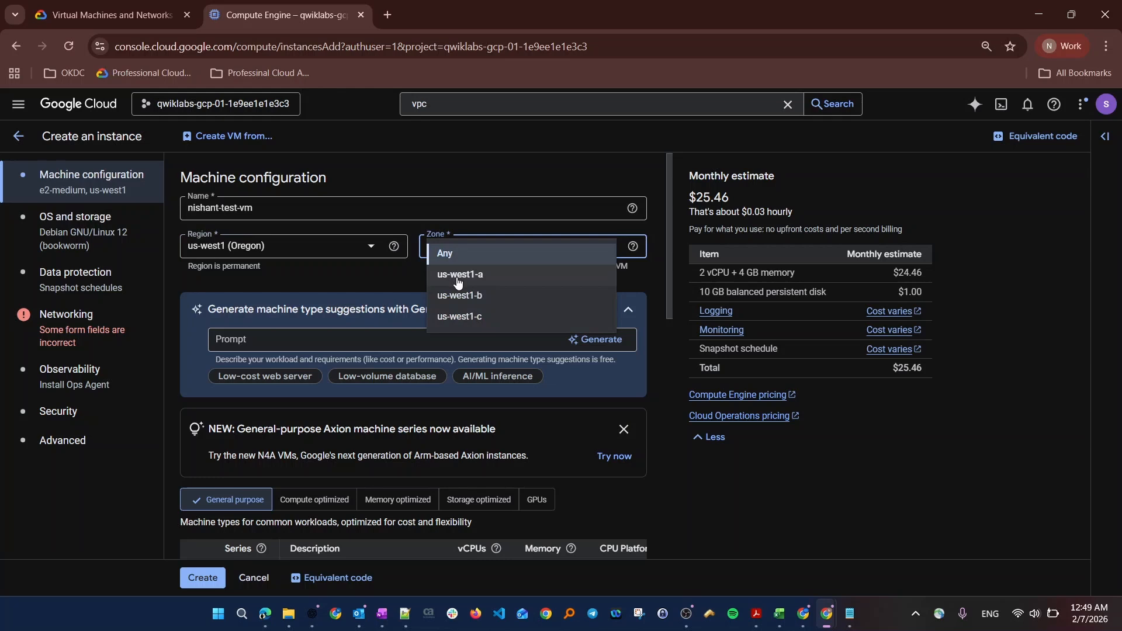
{"action": "left_click", "coordinate": [457, 278]}
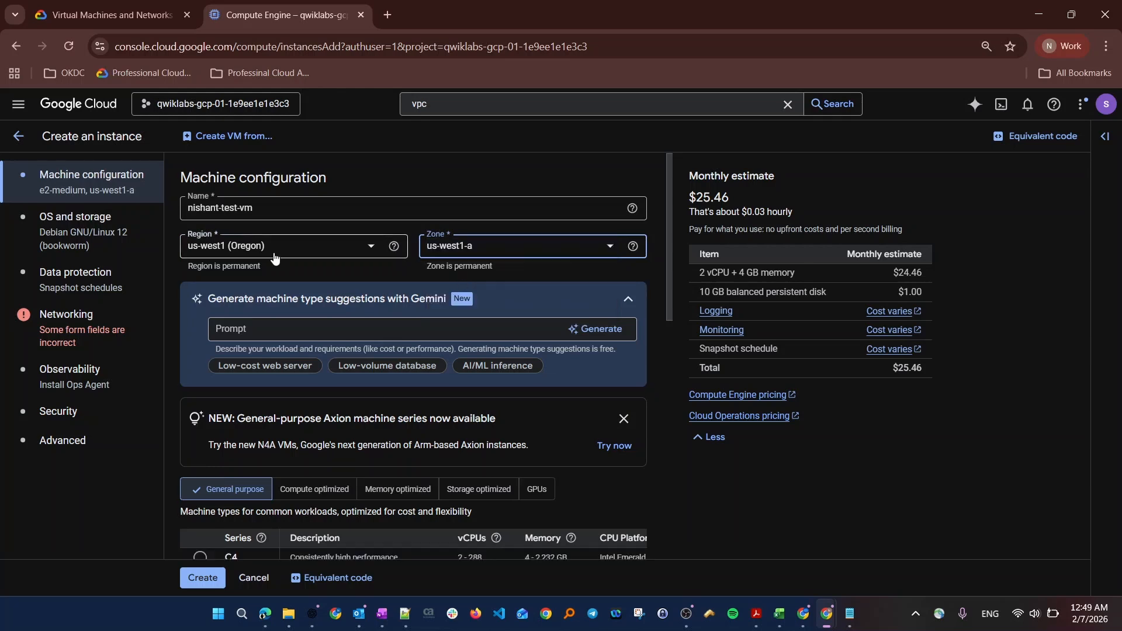
Review the available regions and the zones offered for us-west1 (Oregon), keeping the current selections
{"action": "left_click", "coordinate": [305, 258]}
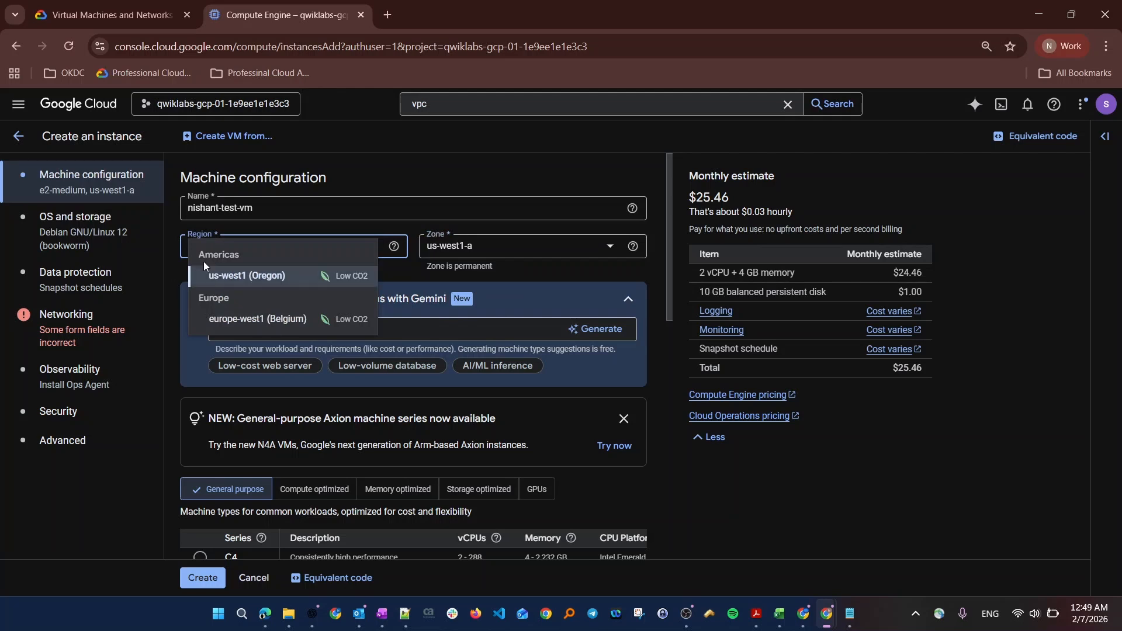
{"action": "left_click", "coordinate": [236, 281]}
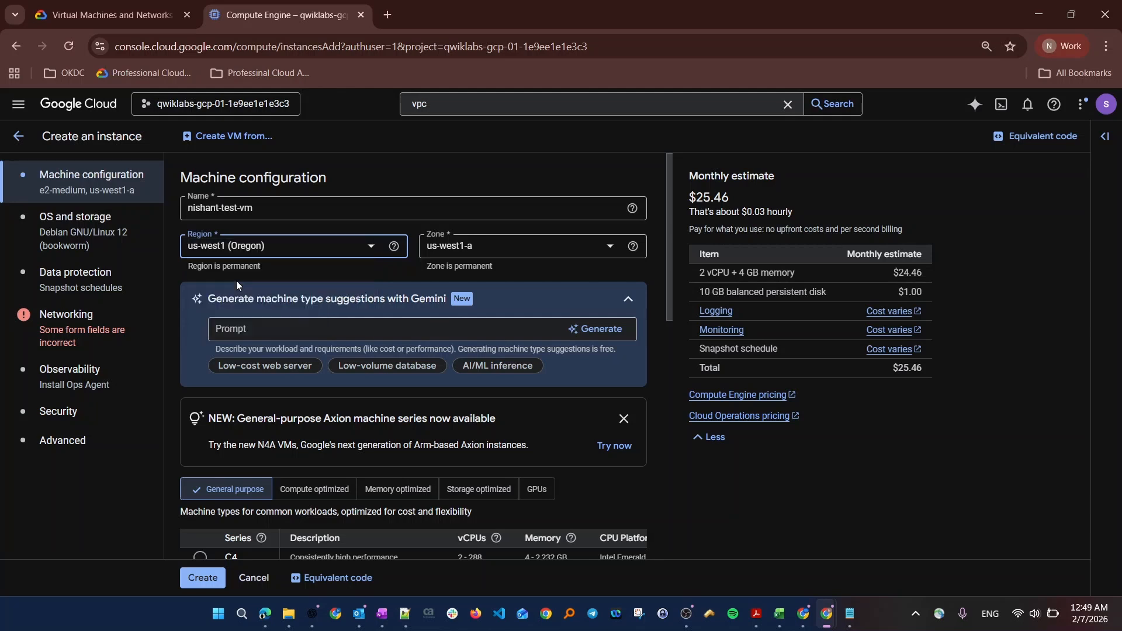
{"action": "left_click", "coordinate": [459, 257]}
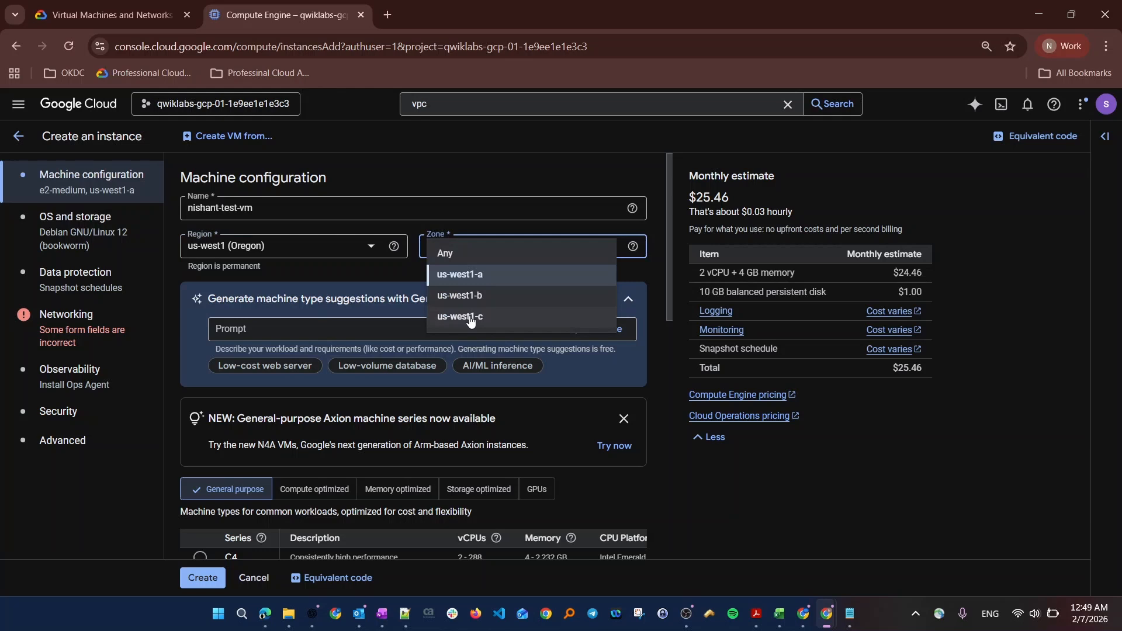
{"action": "left_click", "coordinate": [283, 255]}
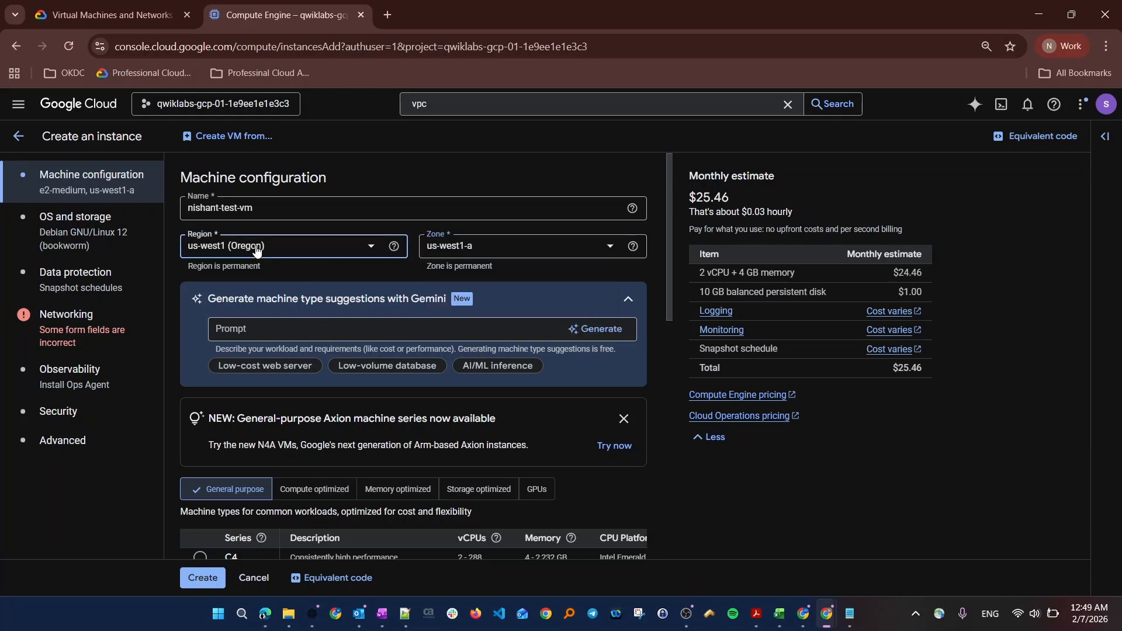
Try europe-west1 (Belgium) as the instance's region and look at the zones it offers
{"action": "left_click", "coordinate": [256, 248]}
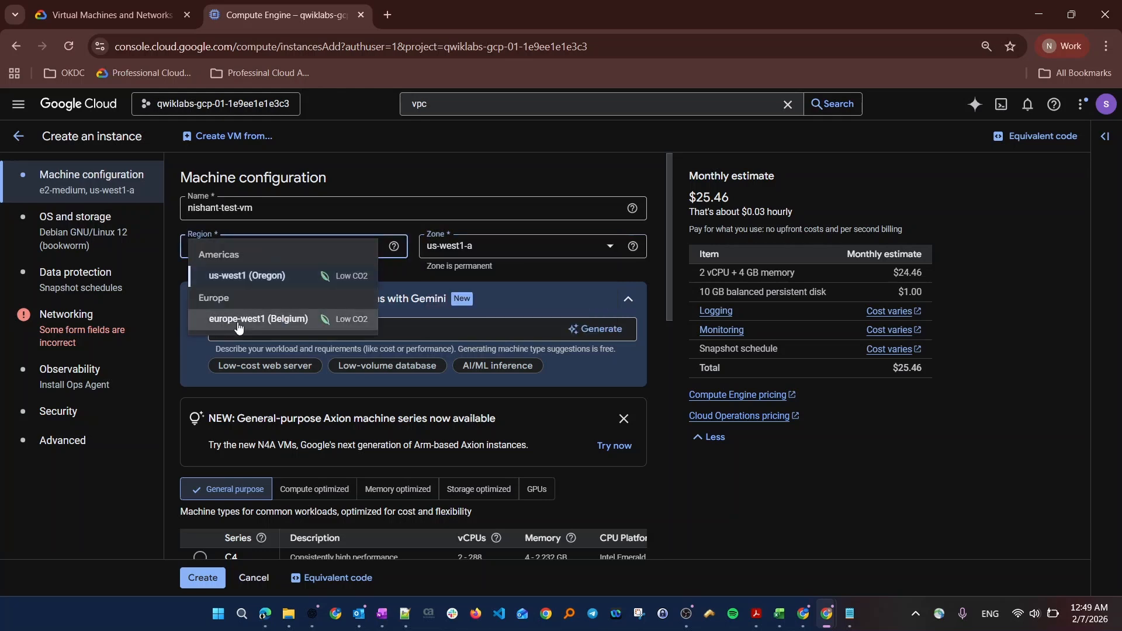
{"action": "left_click", "coordinate": [246, 319]}
{"action": "left_click", "coordinate": [439, 249]}
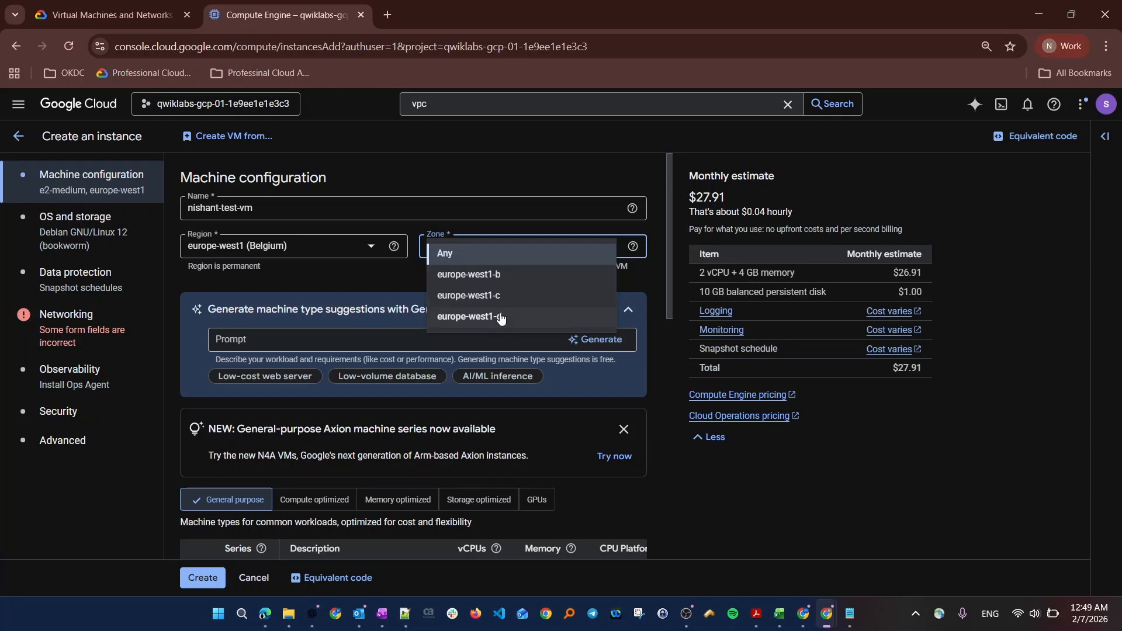
{"action": "left_click", "coordinate": [270, 250]}
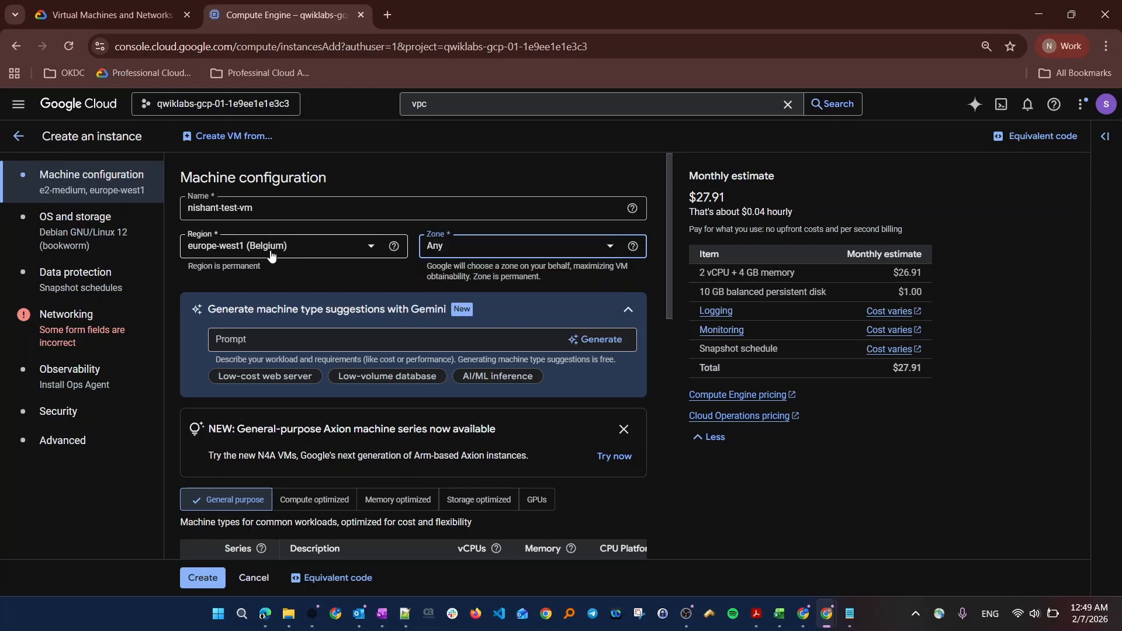
Set the instance's region back to us-west1 (Oregon) and its zone to us-west1-a
{"action": "left_click", "coordinate": [270, 250]}
{"action": "left_click", "coordinate": [273, 276]}
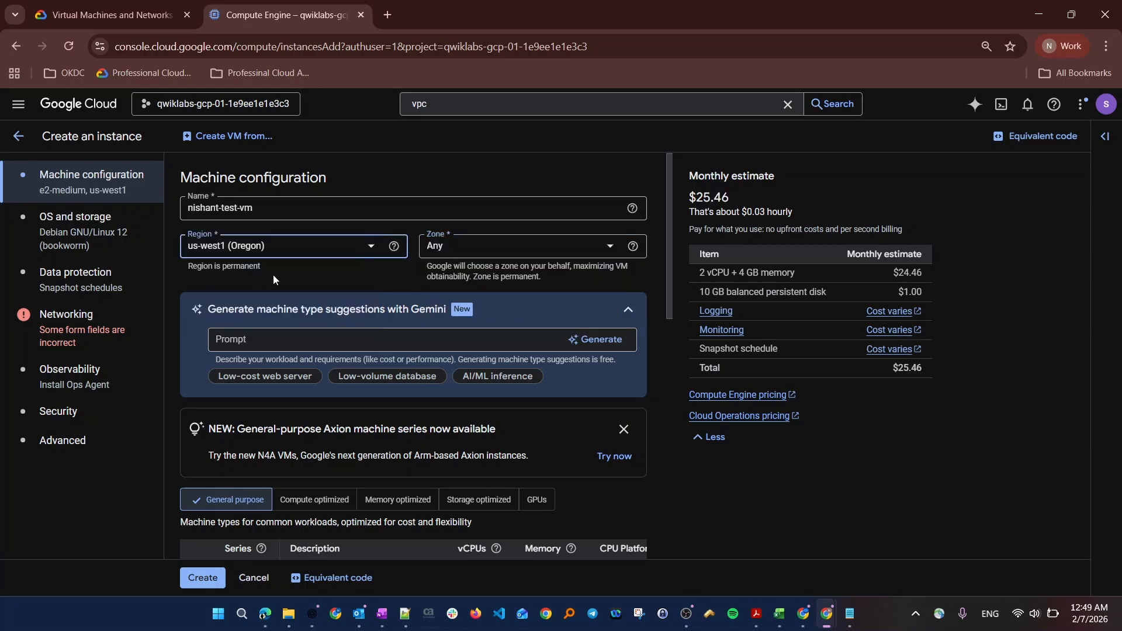
{"action": "left_click", "coordinate": [485, 246]}
{"action": "left_click", "coordinate": [479, 276]}
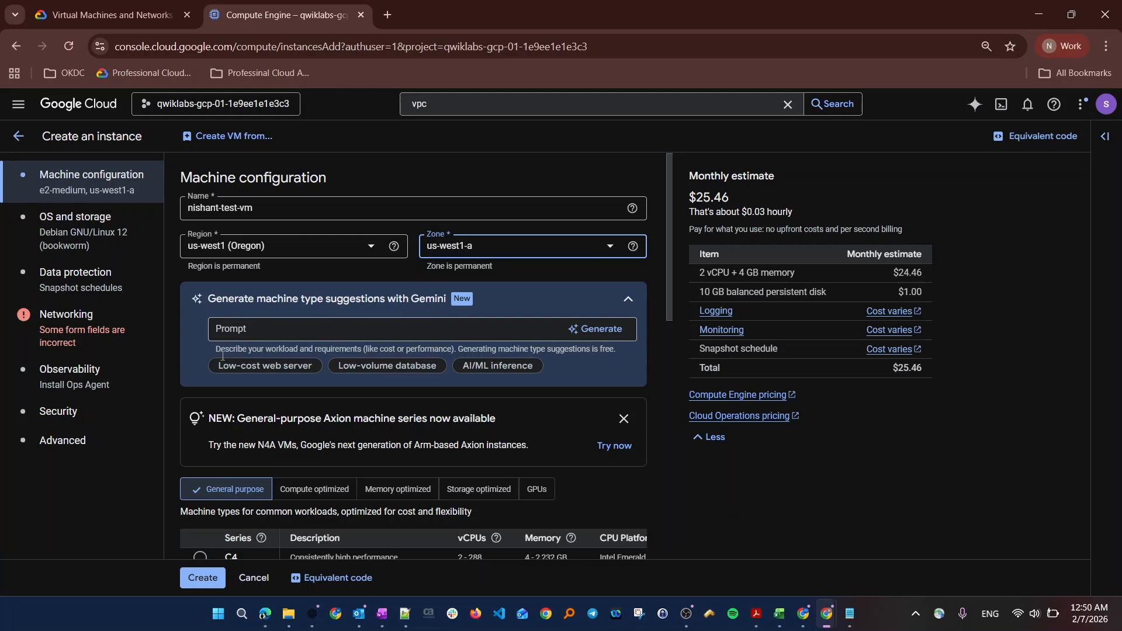
Generate Gemini machine type suggestions with the prompt "i want to create vms for the web application , nginx suggest me sepcs"
{"action": "left_click", "coordinate": [240, 332]}
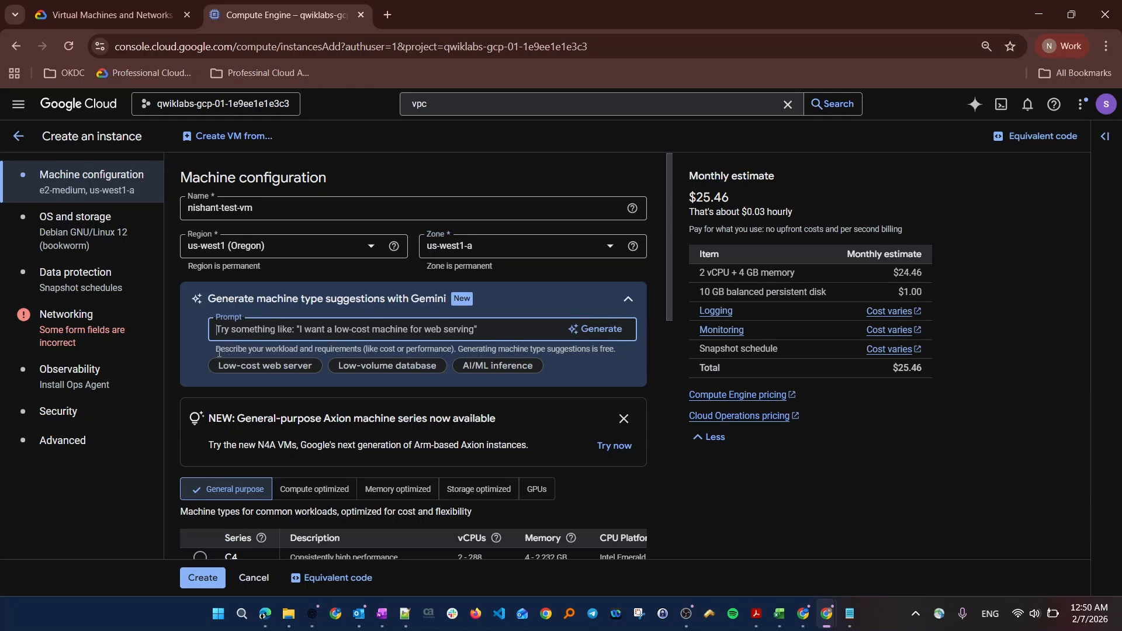
{"action": "left_click_drag", "start_coordinate": [219, 353], "coordinate": [452, 351]}
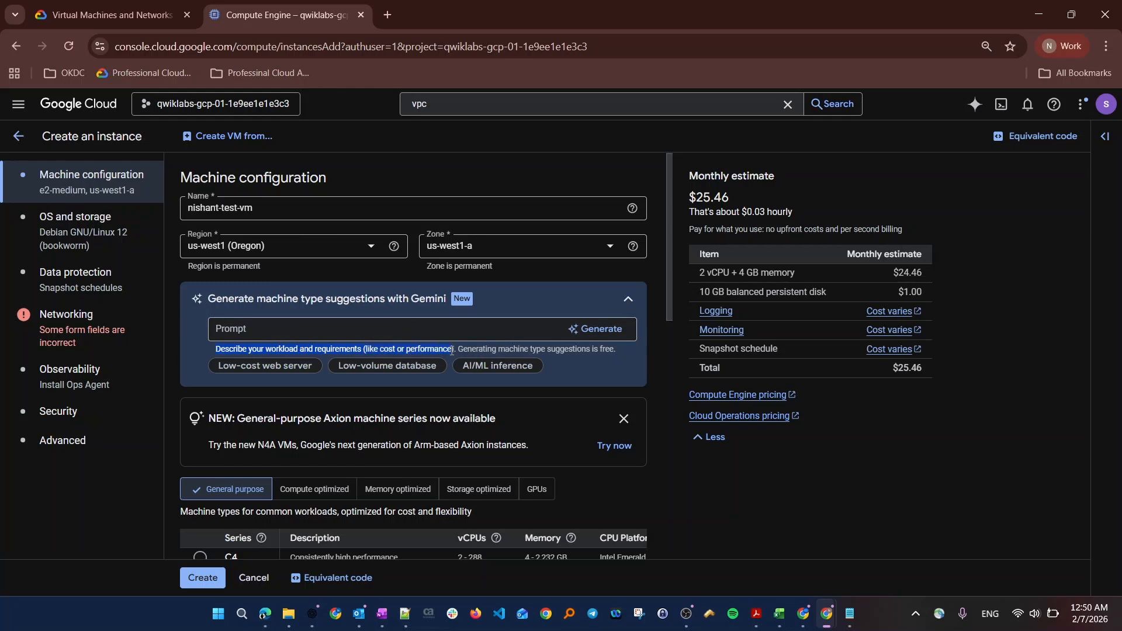
{"action": "left_click", "coordinate": [366, 328]}
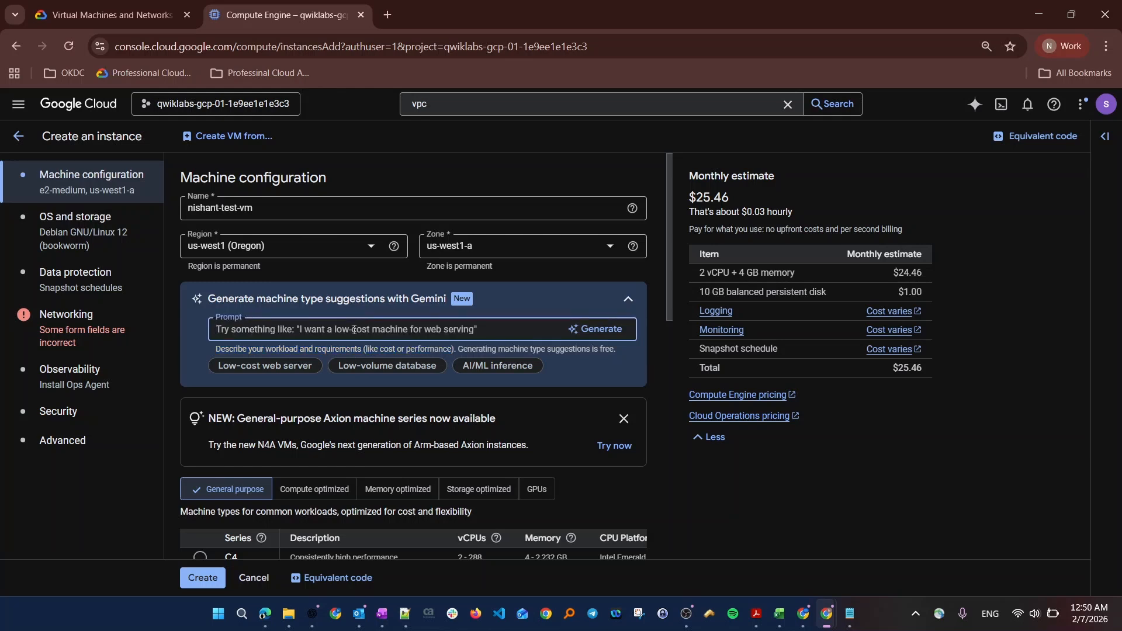
{"action": "type", "text": "i want to c"}
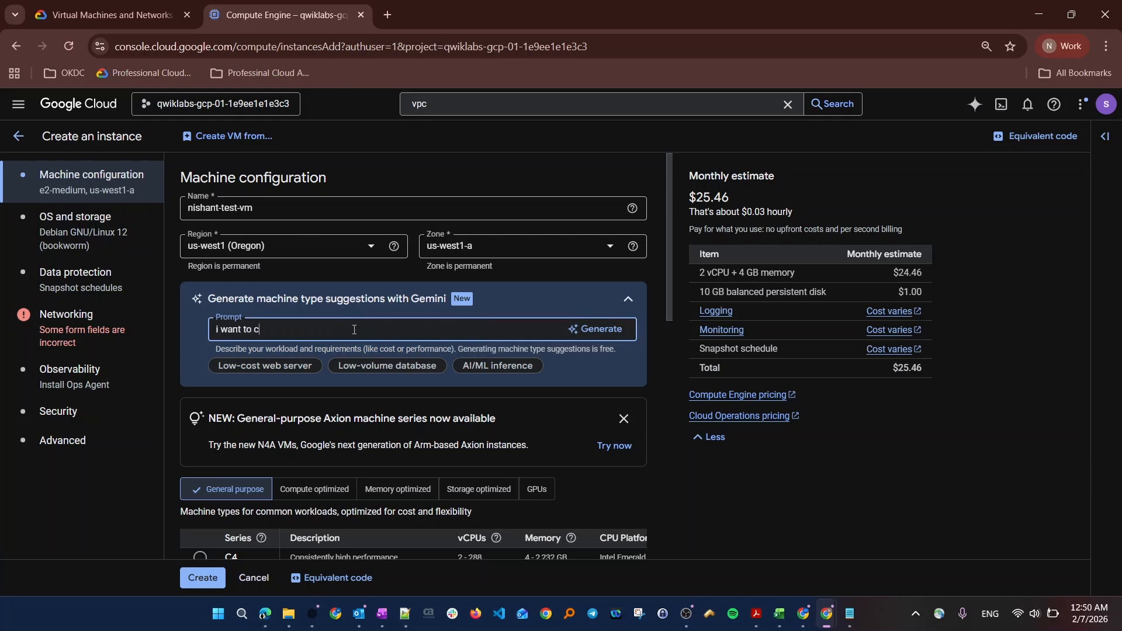
{"action": "type", "text": "reate vms for the datasae requrime"}
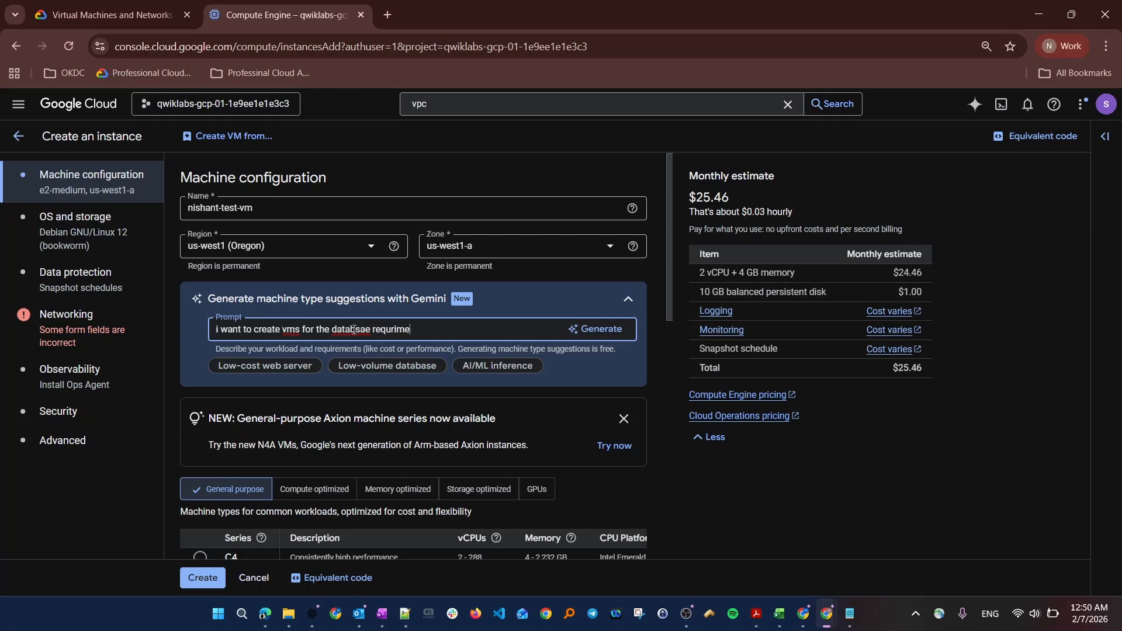
{"action": "key", "text": "BackSpace"}
{"action": "key", "text": "BackSpace"}
{"action": "key", "text": "BackSpace"}
{"action": "key", "text": "BackSpace"}
{"action": "key", "text": "BackSpace"}
{"action": "key", "text": "BackSpace"}
{"action": "key", "text": "BackSpace"}
{"action": "key", "text": "BackSpace"}
{"action": "key", "text": "BackSpace"}
{"action": "key", "text": "BackSpace"}
{"action": "key", "text": "BackSpace"}
{"action": "key", "text": "BackSpace"}
{"action": "key", "text": "BackSpace"}
{"action": "key", "text": "BackSpace"}
{"action": "key", "text": "BackSpace"}
{"action": "key", "text": "BackSpace"}
{"action": "key", "text": "BackSpace"}
{"action": "key", "text": "BackSpace"}
{"action": "key", "text": "BackSpace"}
{"action": "key", "text": "BackSpace"}
{"action": "type", "text": "web application , nginx an"}
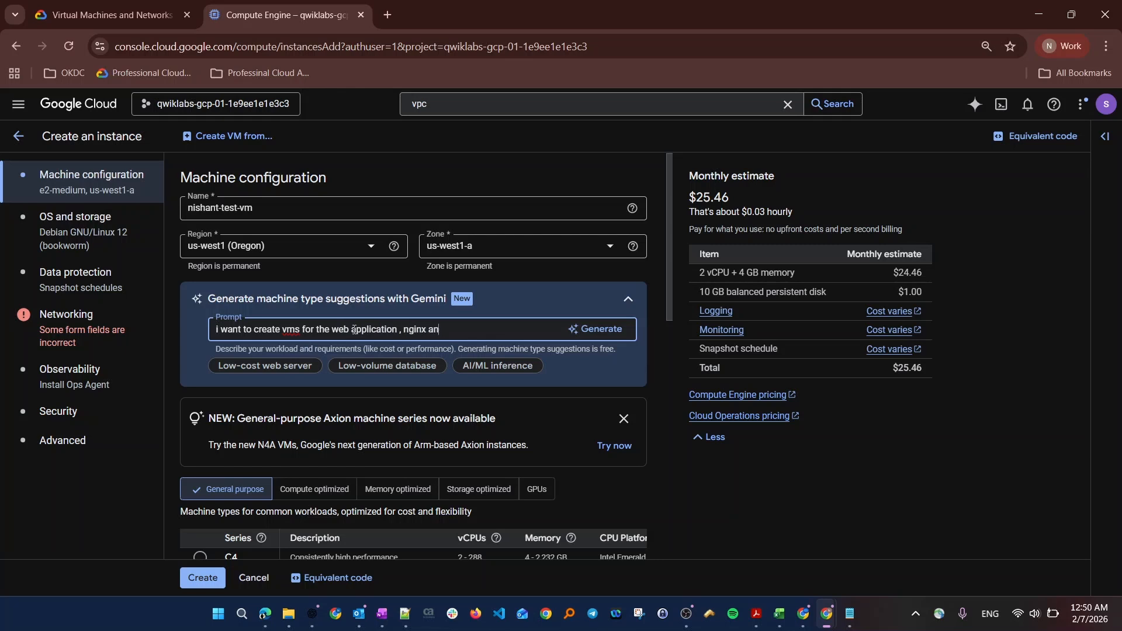
{"action": "type", "text": "suggest me vm"}
{"action": "key", "text": "BackSpace"}
{"action": "key", "text": "BackSpace"}
{"action": "type", "text": "sepcs"}
{"action": "key", "text": "Return"}
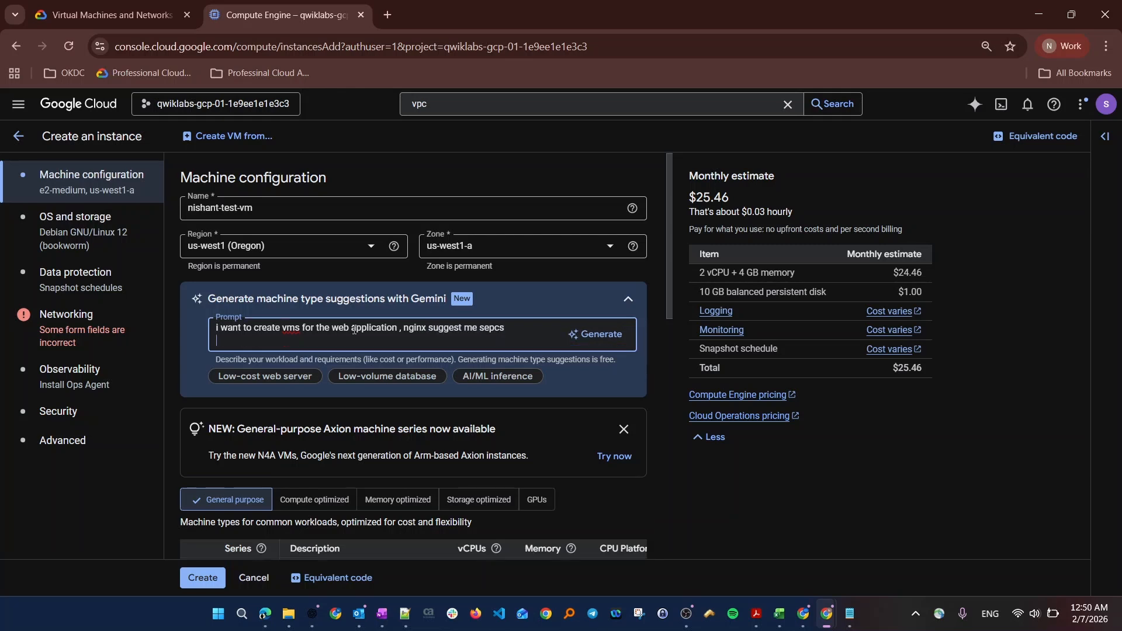
{"action": "left_click", "coordinate": [600, 334]}
Compare the suggested machine types by price, CPUs and memory, and select e2-micro for the instance
{"action": "scroll", "coordinate": [391, 472], "scroll_direction": "down", "scroll_amount": 5}
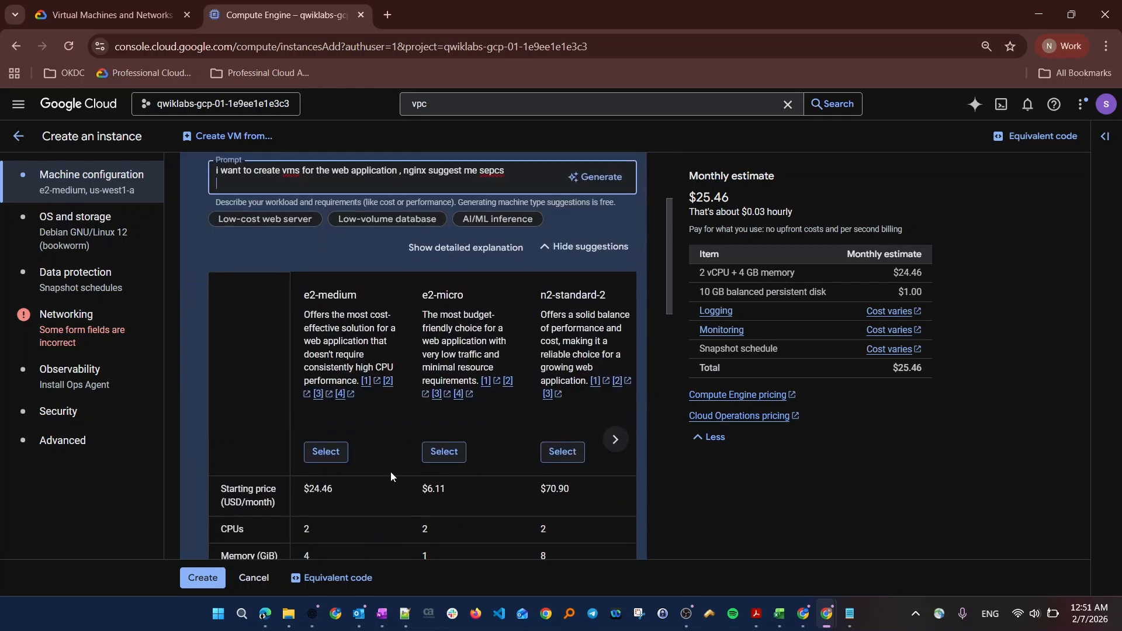
{"action": "scroll", "coordinate": [390, 474], "scroll_direction": "up", "scroll_amount": 3}
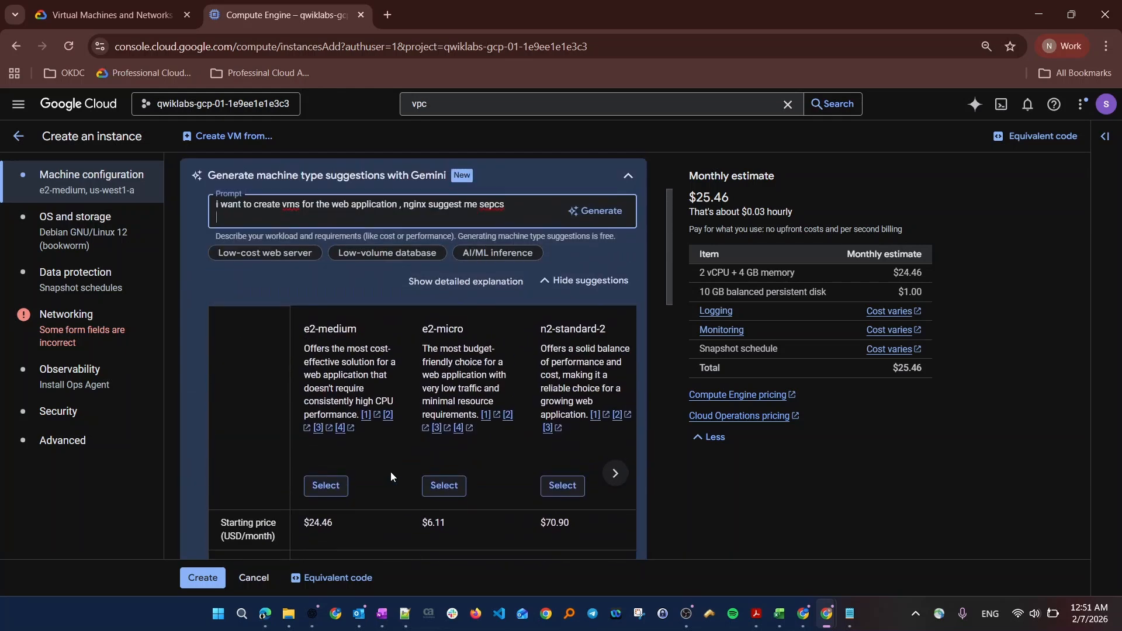
{"action": "scroll", "coordinate": [391, 474], "scroll_direction": "down", "scroll_amount": 1}
{"action": "scroll", "coordinate": [390, 476], "scroll_direction": "down", "scroll_amount": 2}
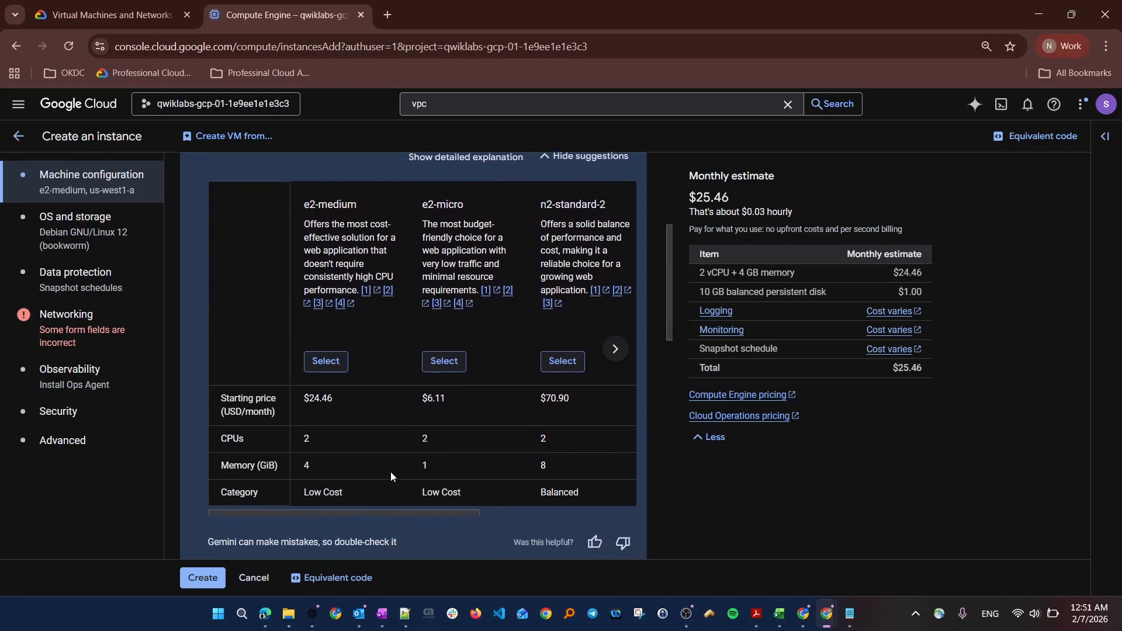
{"action": "scroll", "coordinate": [390, 472], "scroll_direction": "up", "scroll_amount": 1}
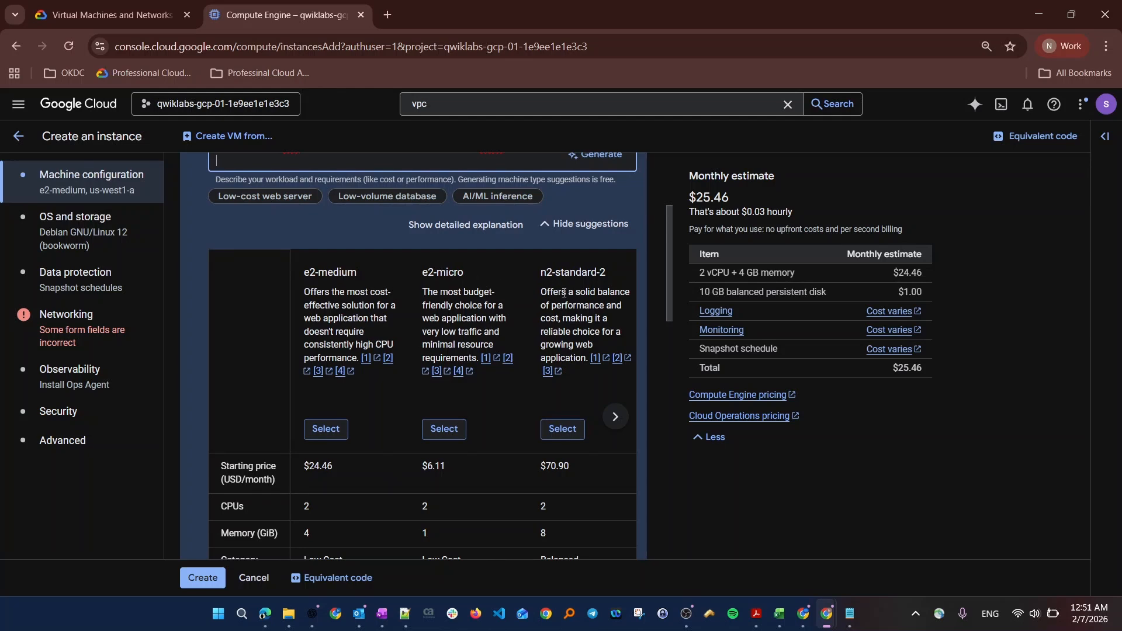
{"action": "scroll", "coordinate": [275, 506], "scroll_direction": "down", "scroll_amount": 2}
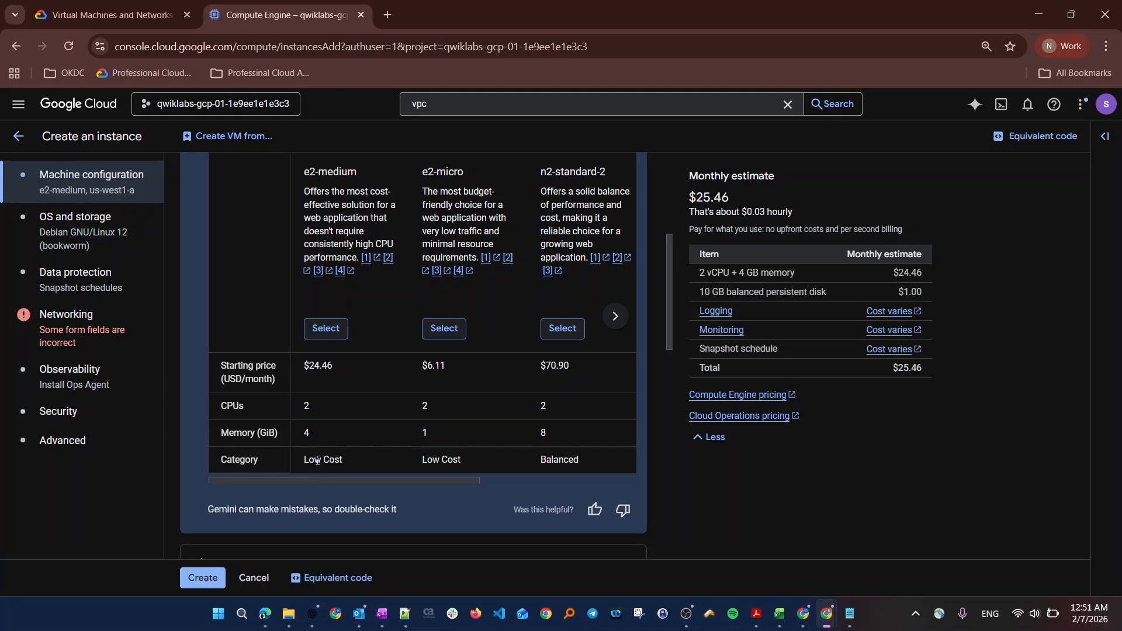
{"action": "scroll", "coordinate": [479, 433], "scroll_direction": "up", "scroll_amount": 1}
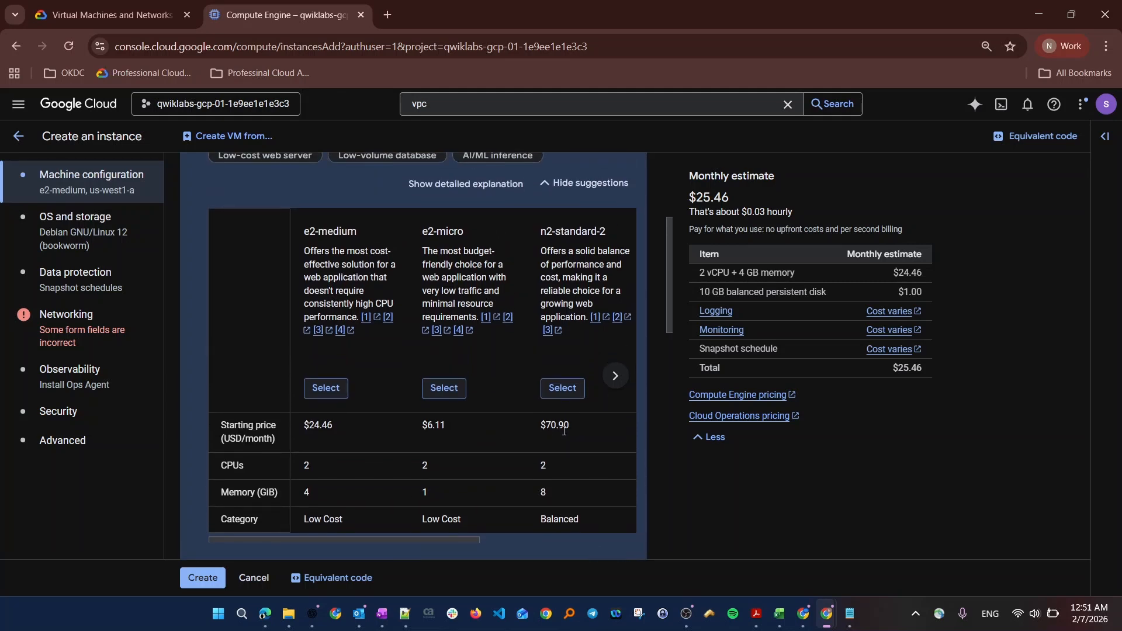
{"action": "left_click", "coordinate": [440, 390]}
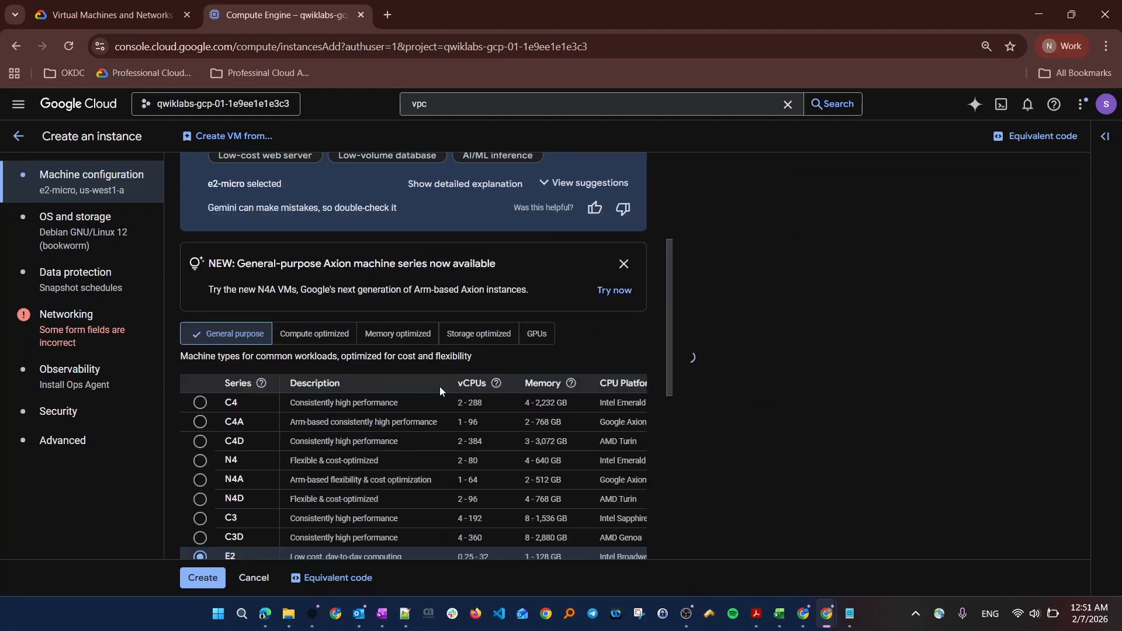
Try a custom machine type for the E2 series and return to the preset option with e2-medium
{"action": "scroll", "coordinate": [427, 520], "scroll_direction": "up", "scroll_amount": 2}
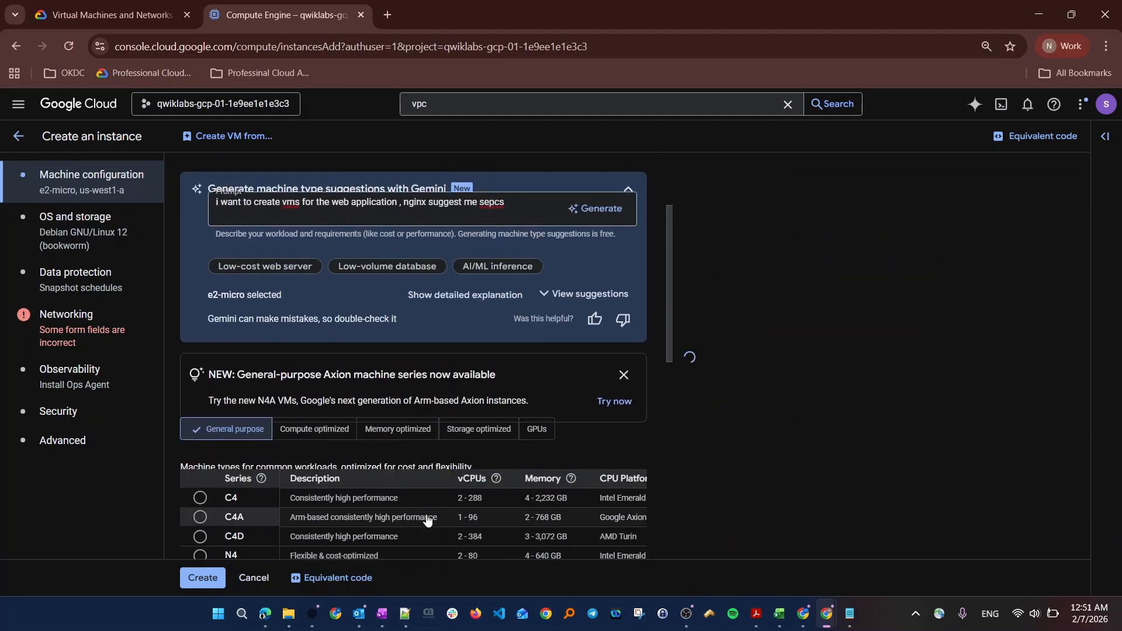
{"action": "scroll", "coordinate": [427, 520], "scroll_direction": "down", "scroll_amount": 1}
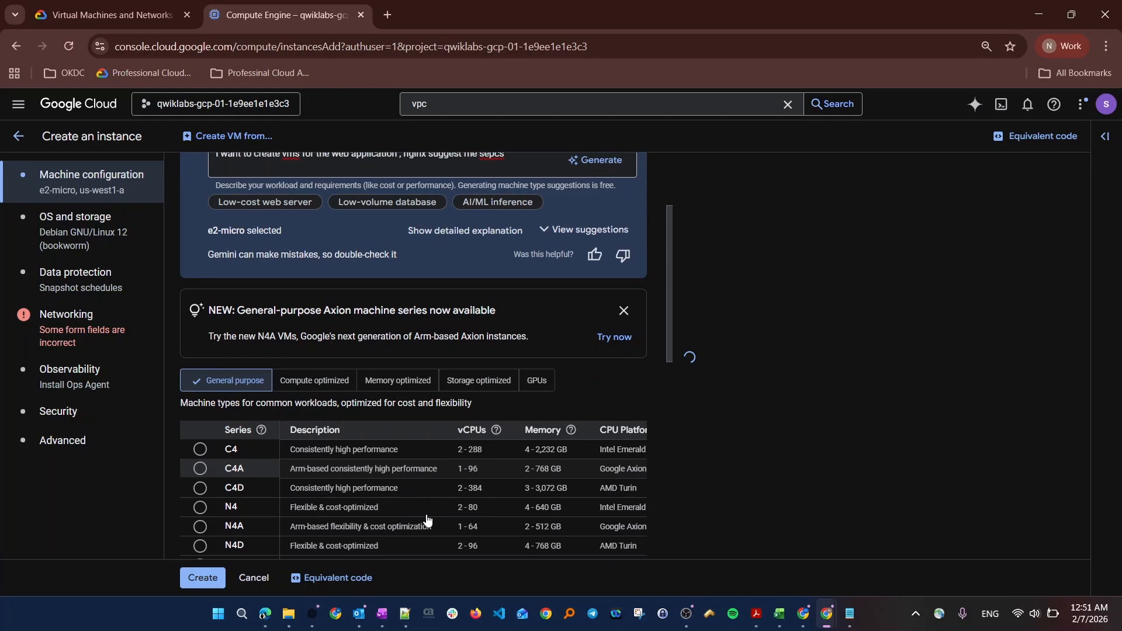
{"action": "scroll", "coordinate": [427, 519], "scroll_direction": "up", "scroll_amount": 3}
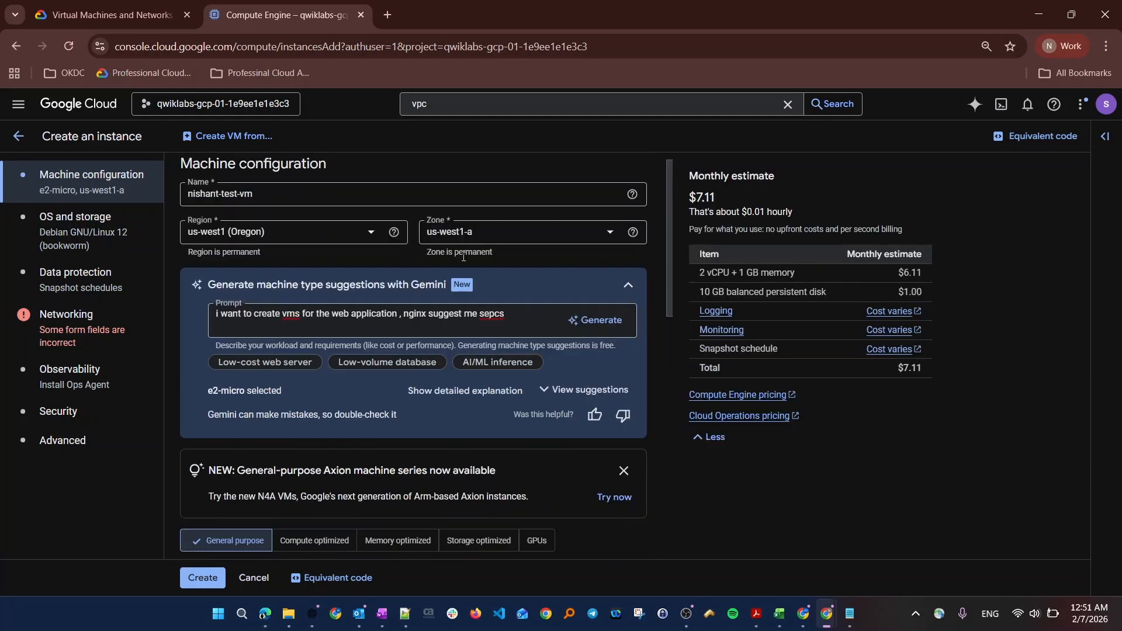
{"action": "scroll", "coordinate": [612, 414], "scroll_direction": "down", "scroll_amount": 4}
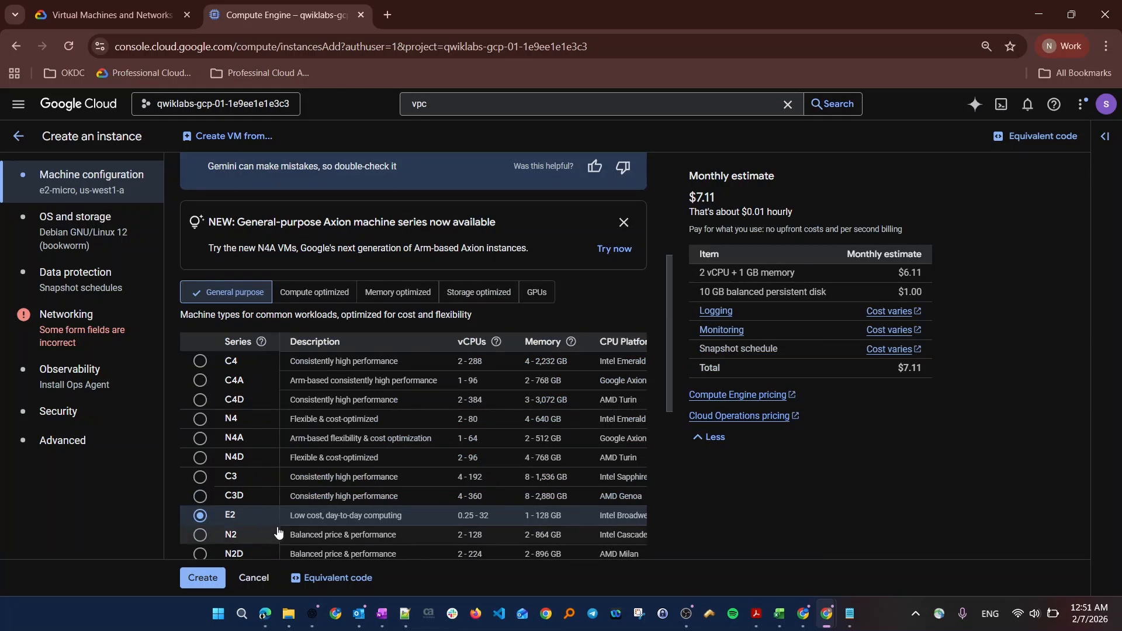
{"action": "scroll", "coordinate": [279, 531], "scroll_direction": "down", "scroll_amount": 3}
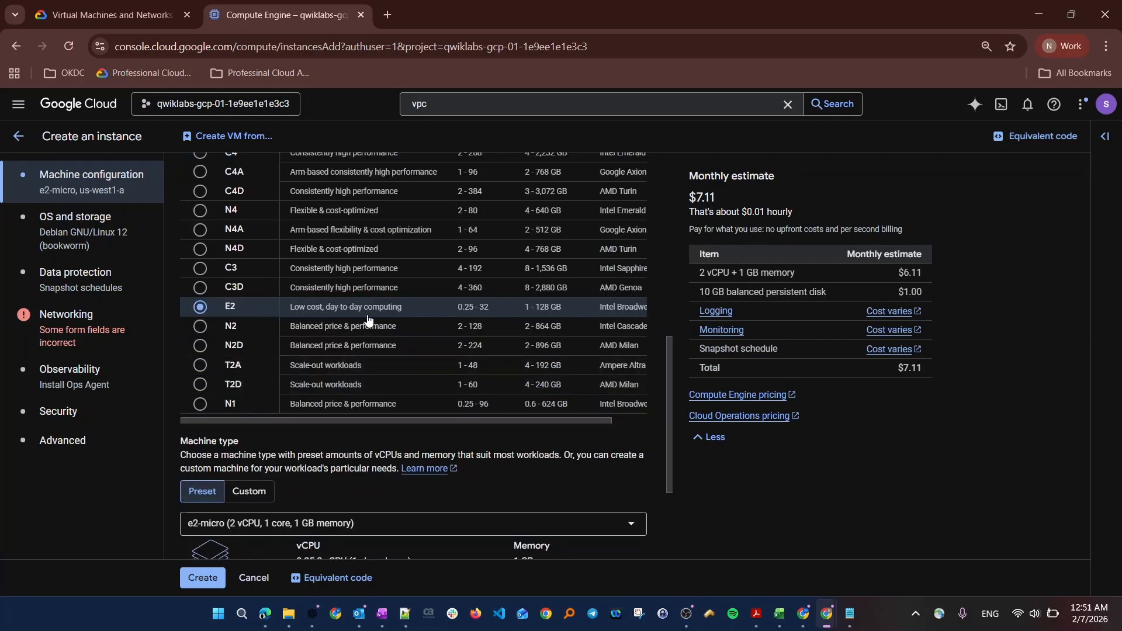
{"action": "scroll", "coordinate": [367, 320], "scroll_direction": "down", "scroll_amount": 2}
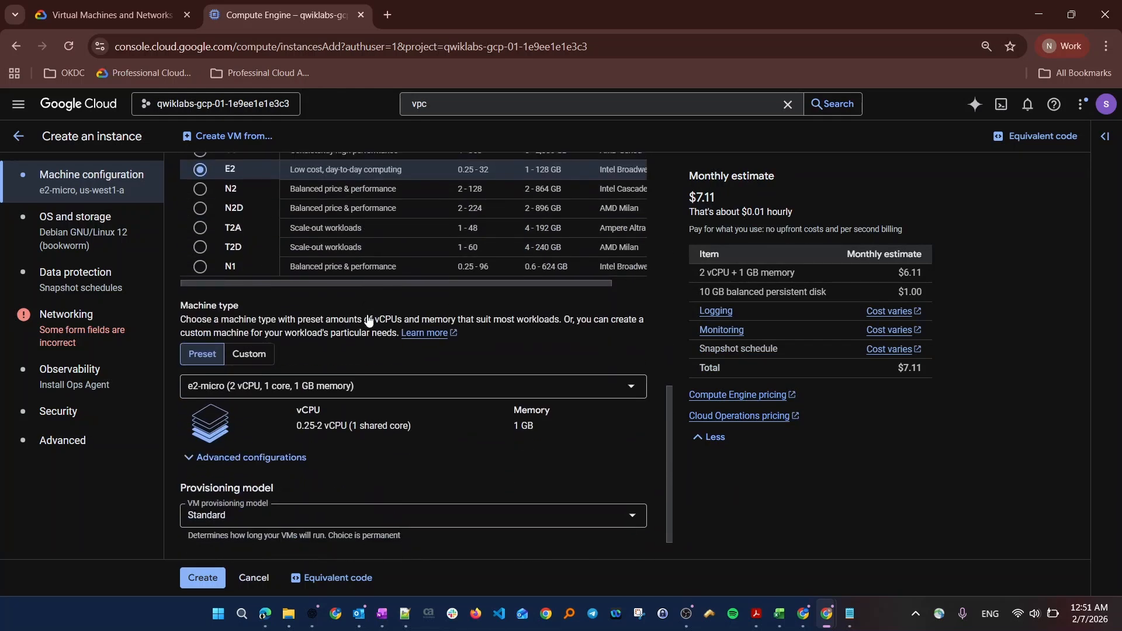
{"action": "left_click", "coordinate": [246, 351]}
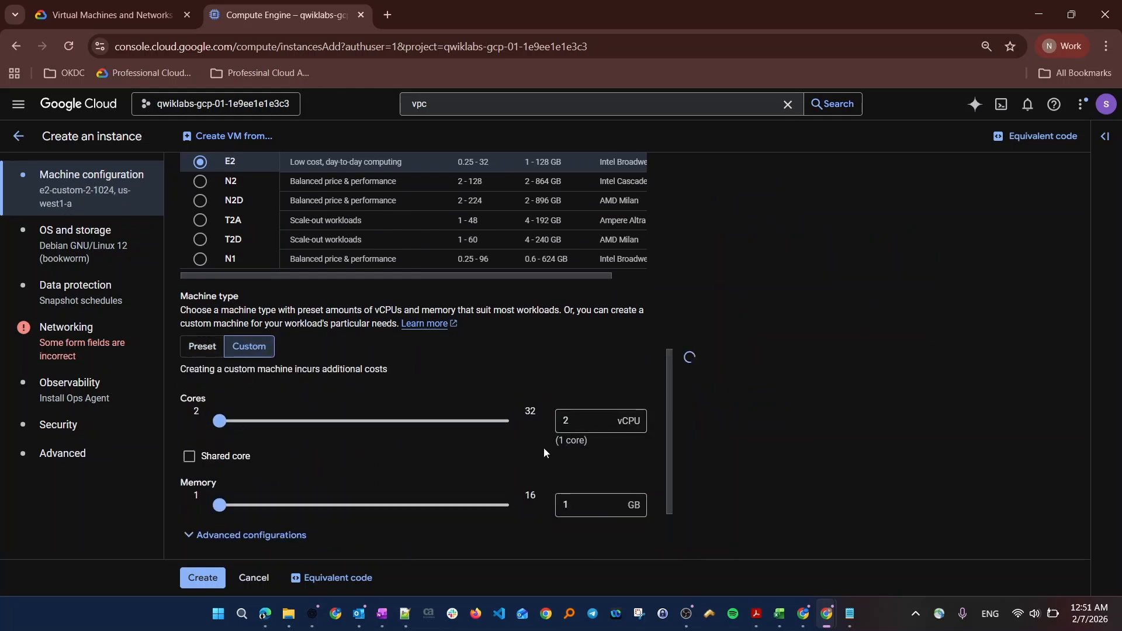
{"action": "left_click", "coordinate": [207, 352]}
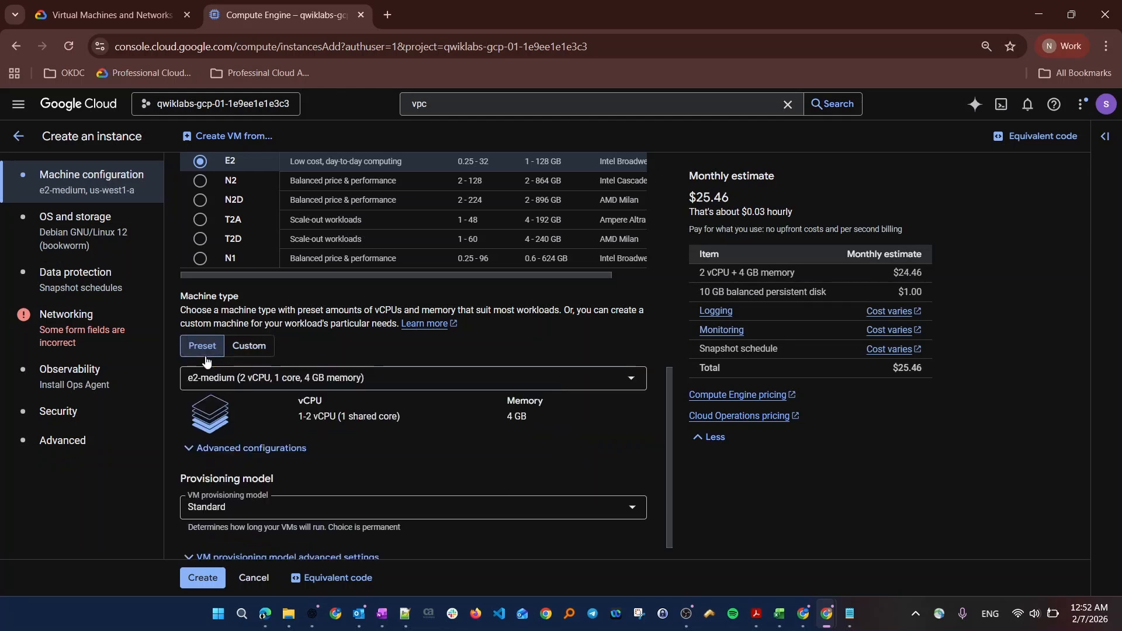
Review the preset E2 shared-core instance sizes, keeping e2-medium selected
{"action": "left_click", "coordinate": [252, 367]}
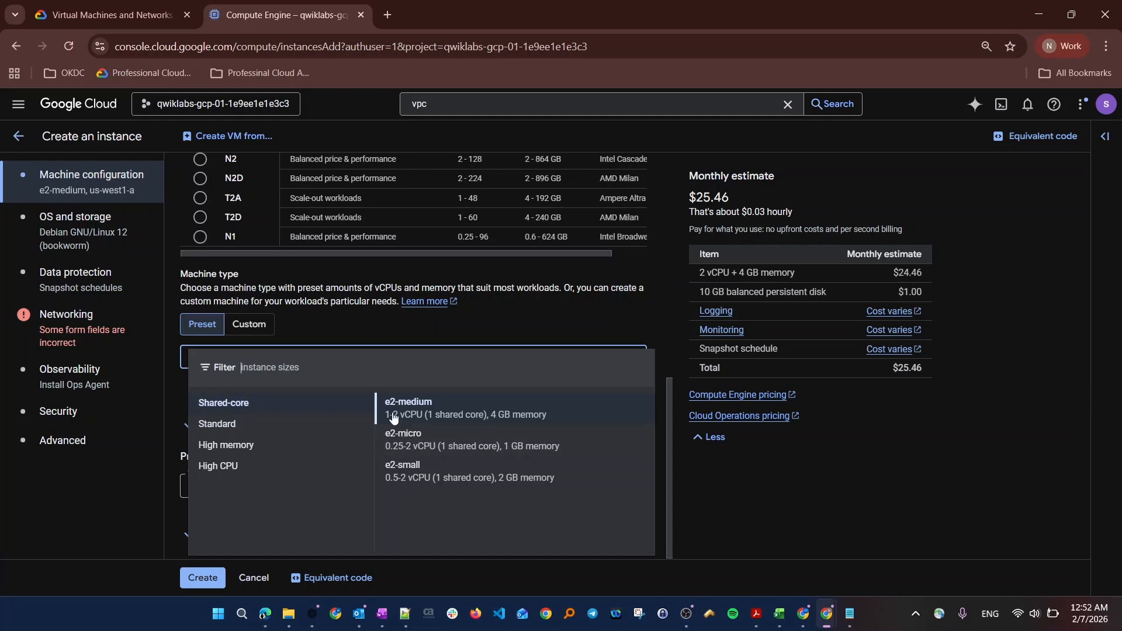
{"action": "left_click", "coordinate": [298, 333]}
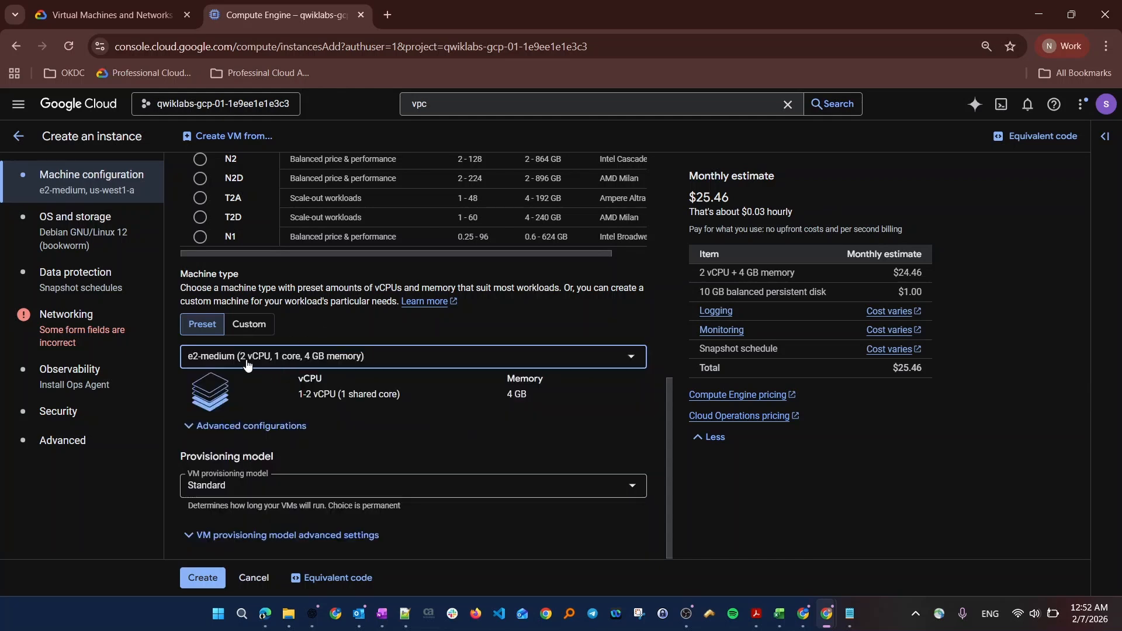
{"action": "left_click", "coordinate": [246, 362]}
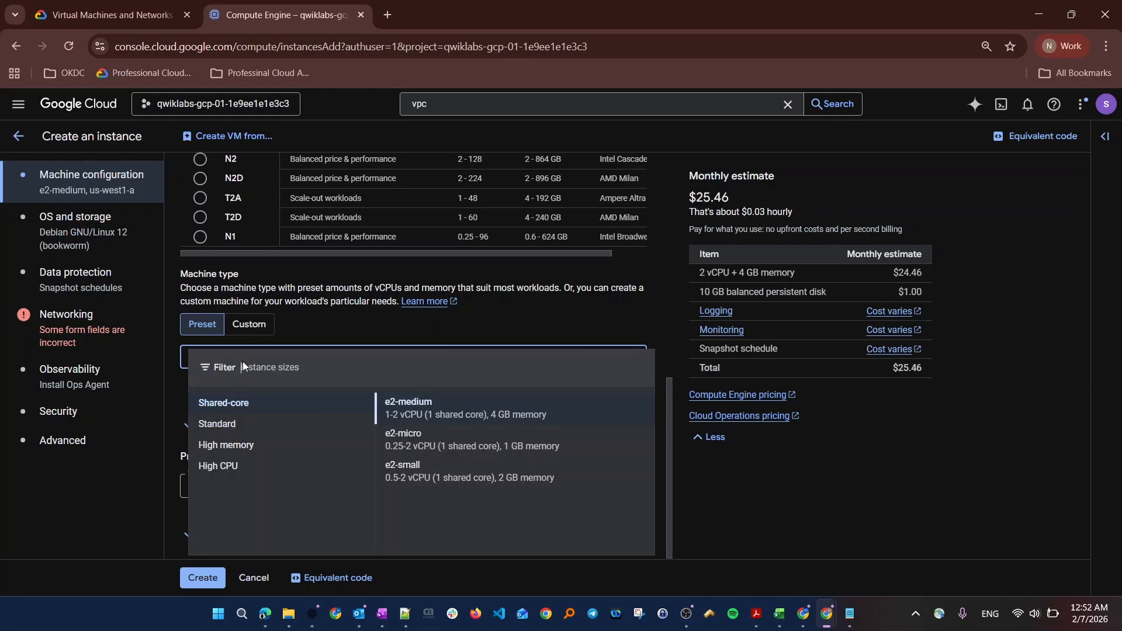
{"action": "left_click", "coordinate": [328, 321]}
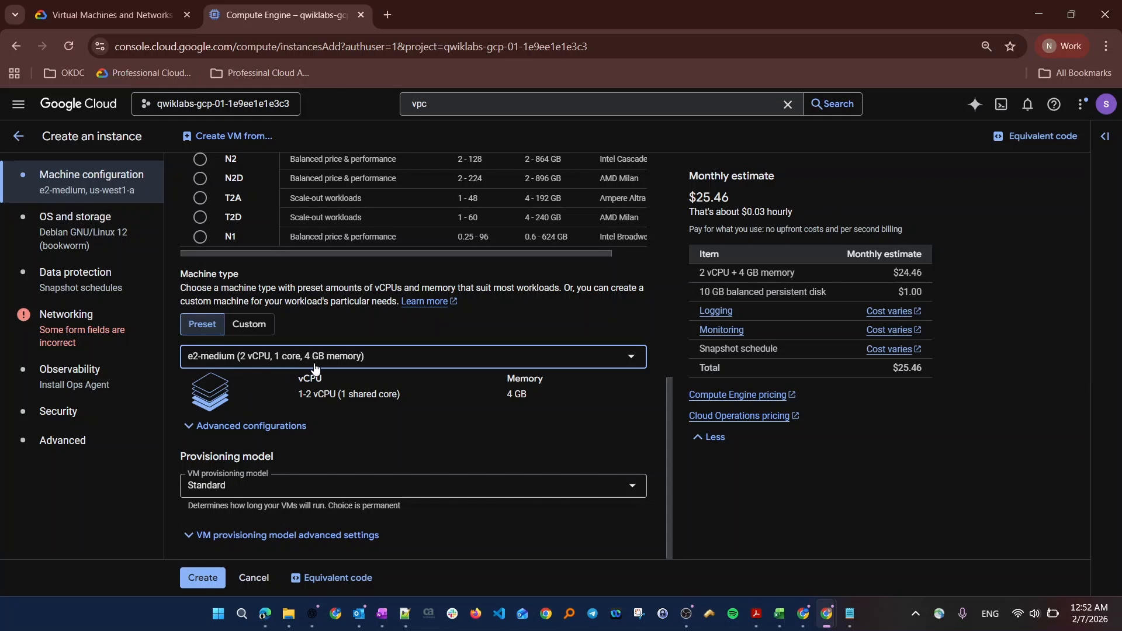
Set the instance's machine type to the standard preset e2-standard-4
{"action": "left_click", "coordinate": [285, 364]}
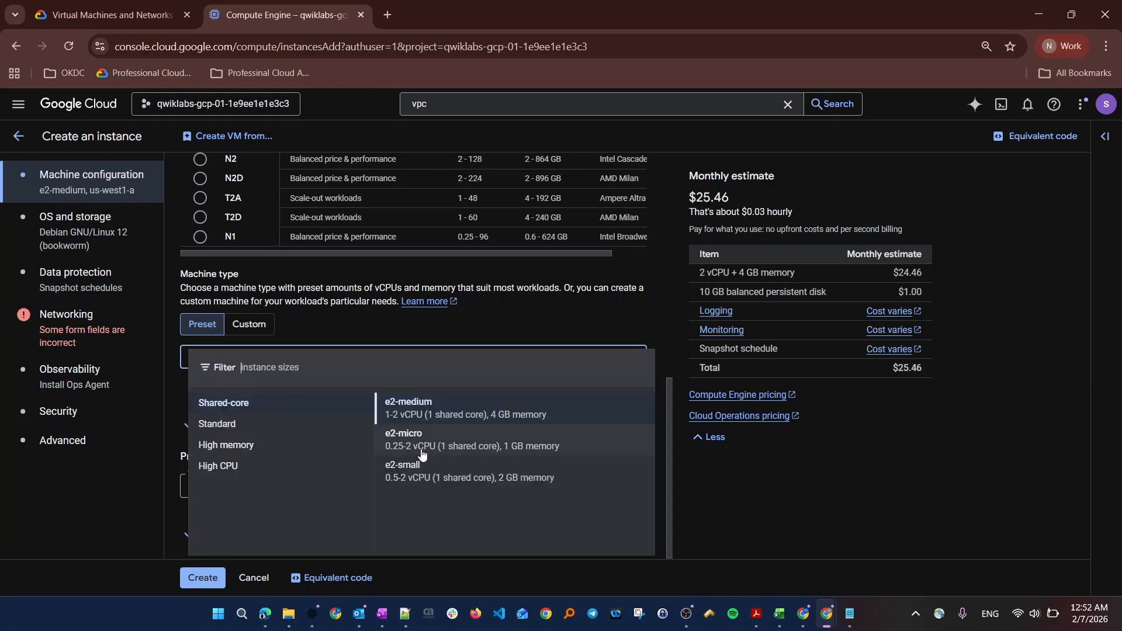
{"action": "left_click", "coordinate": [228, 424]}
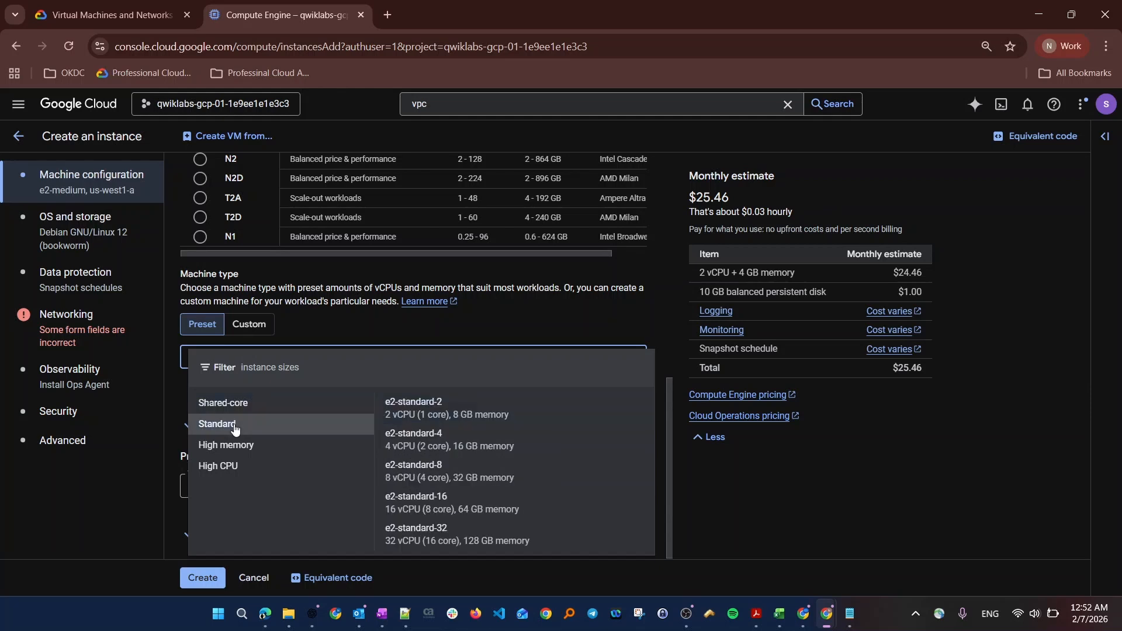
{"action": "left_click", "coordinate": [408, 453]}
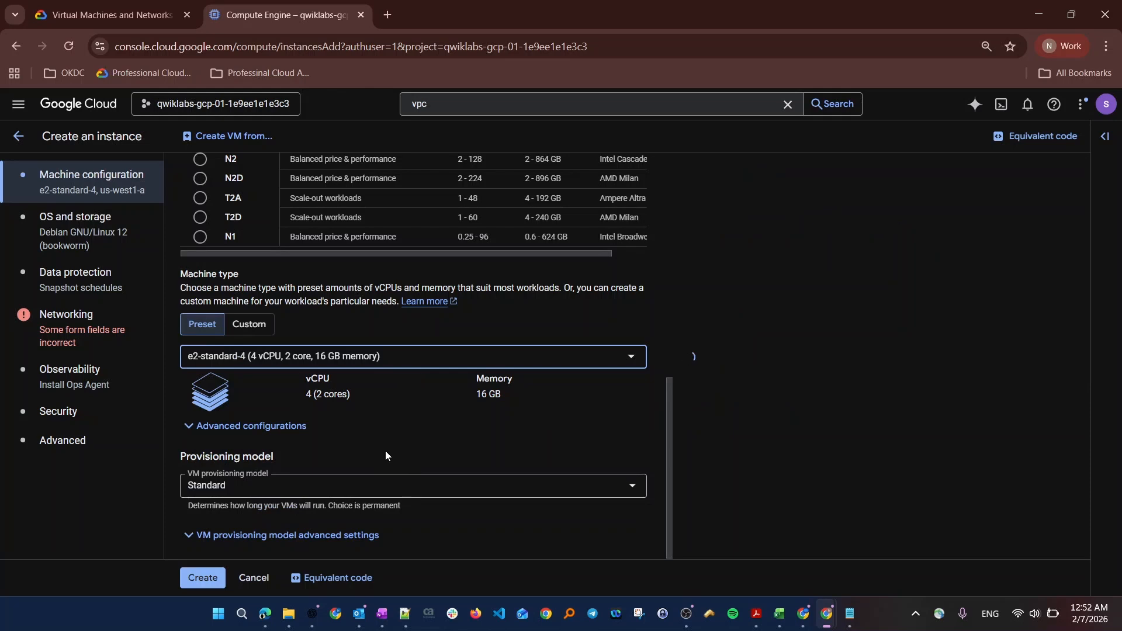
Expand the machine type's advanced configurations and look through the vCPUs to core ratio options without choosing one
{"action": "left_click", "coordinate": [284, 427]}
{"action": "scroll", "coordinate": [368, 444], "scroll_direction": "down", "scroll_amount": 2}
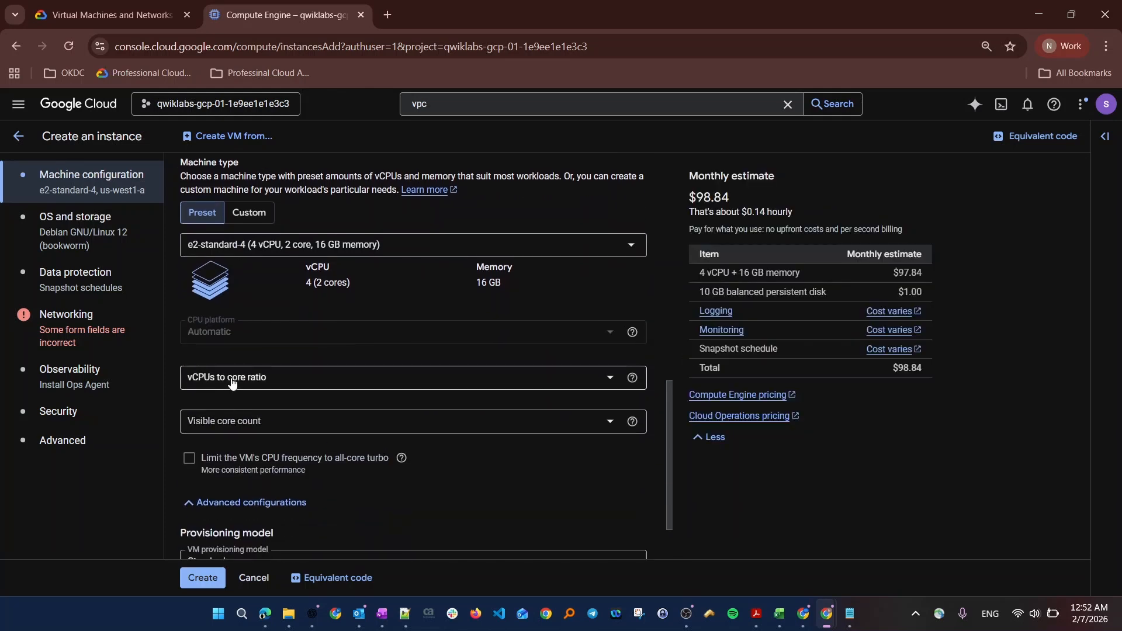
{"action": "left_click", "coordinate": [232, 383]}
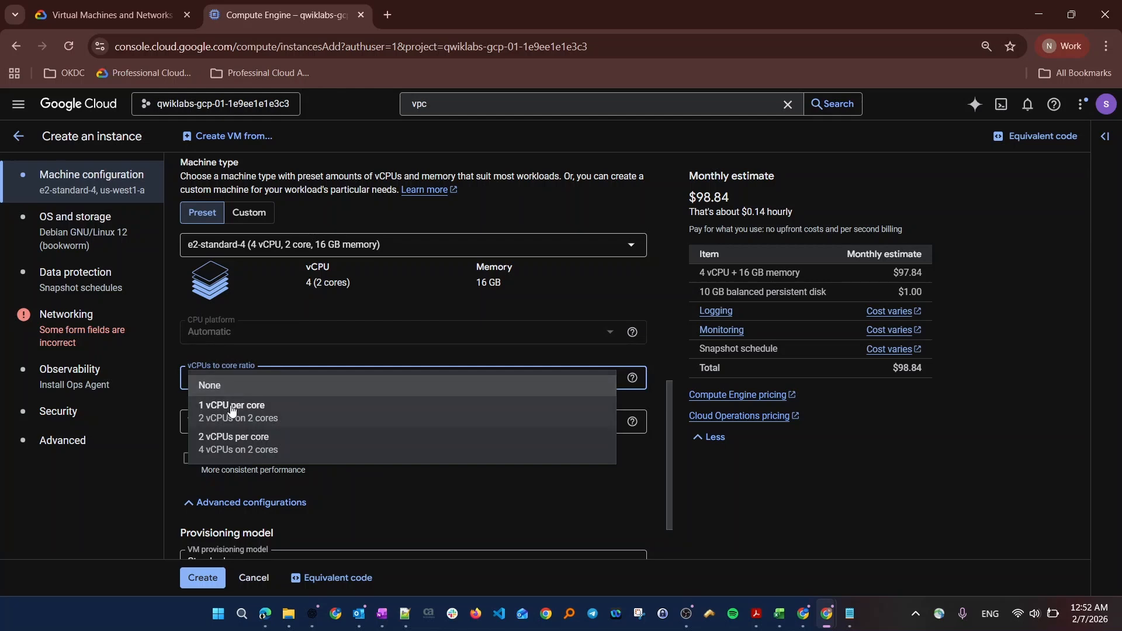
{"action": "left_click", "coordinate": [233, 356]}
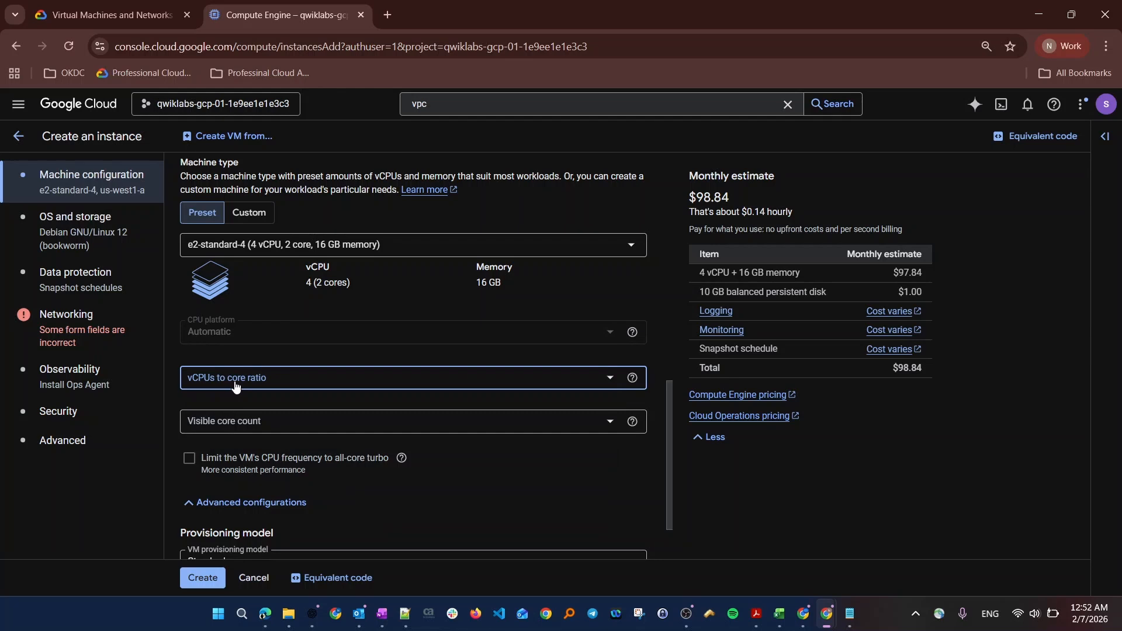
Switch to Paint and draw a rounded rectangle about 764 × 261 px near the middle of the blank canvas
{"action": "key", "text": "super"}
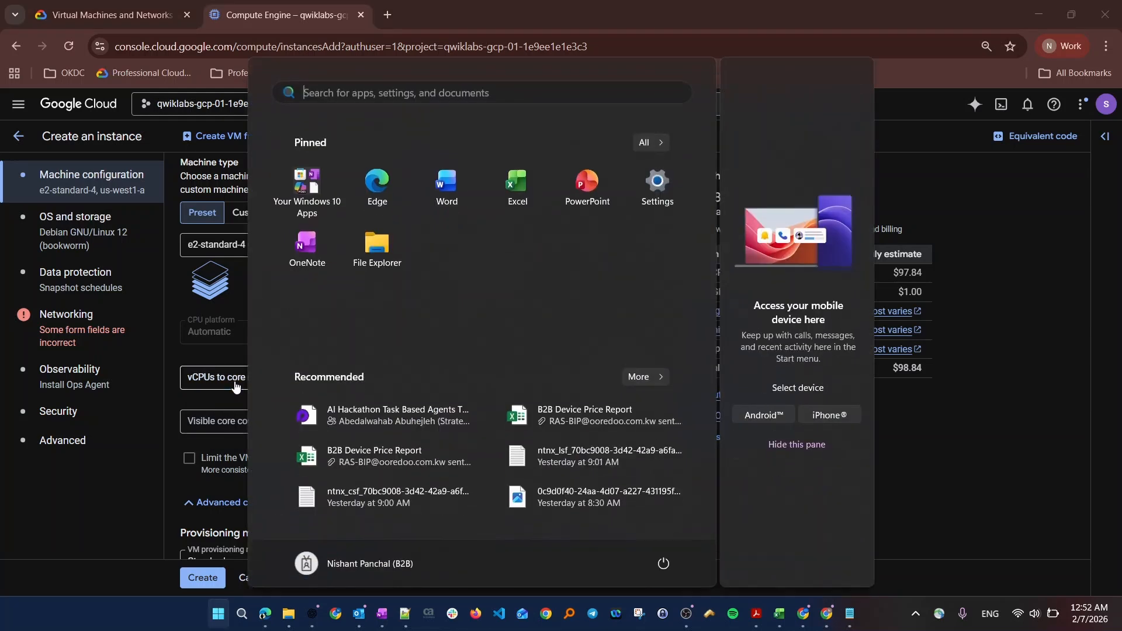
{"action": "type", "text": "msoau"}
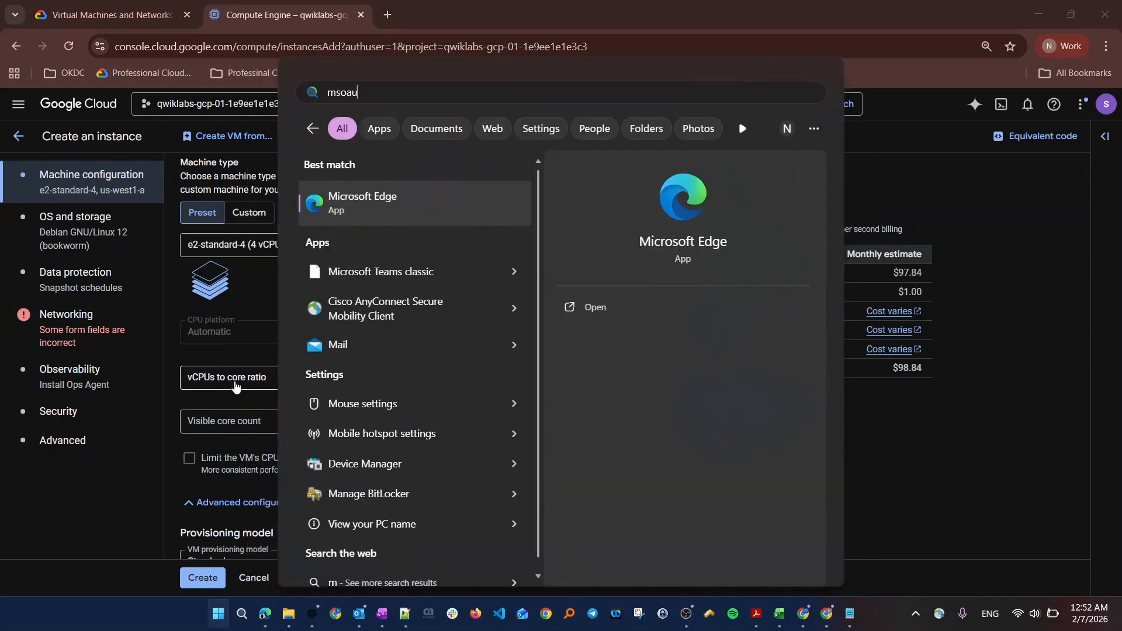
{"action": "key", "text": "BackSpace"}
{"action": "key", "text": "BackSpace"}
{"action": "key", "text": "BackSpace"}
{"action": "type", "text": "paint"}
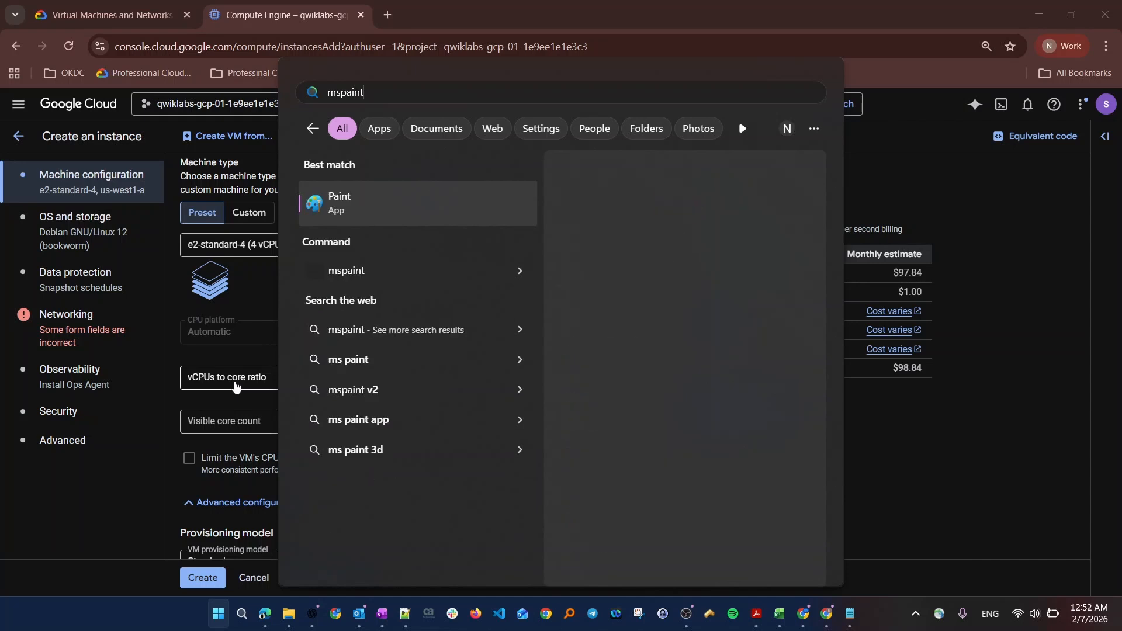
{"action": "key", "text": "Return"}
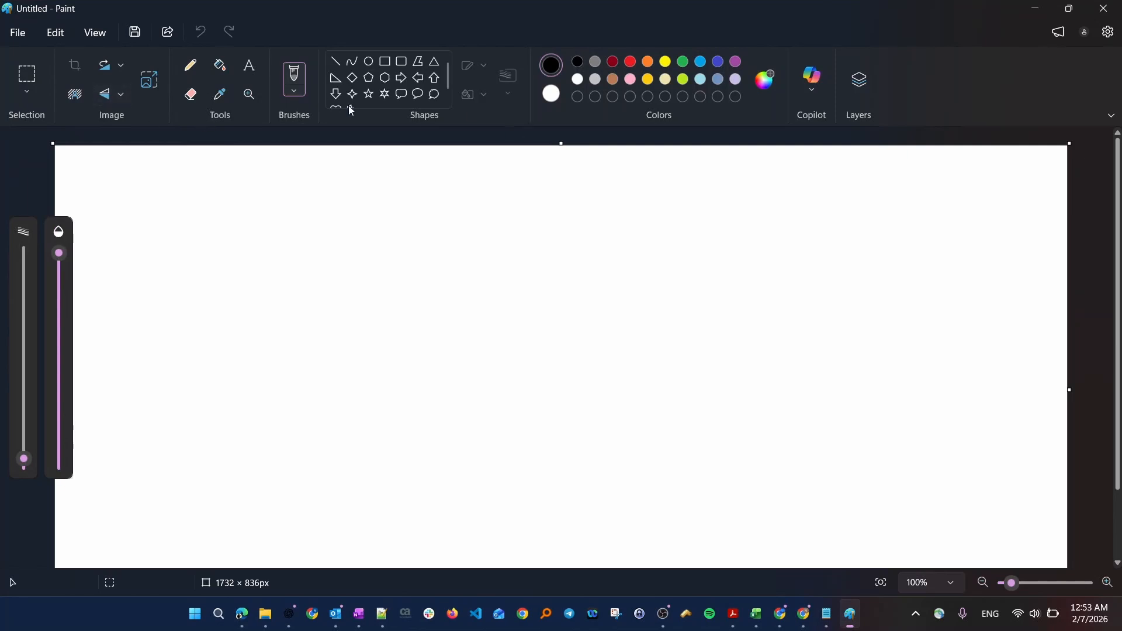
{"action": "left_click", "coordinate": [402, 62]}
{"action": "mouse_move", "coordinate": [228, 280]}
{"action": "left_mouse_down"}
{"action": "mouse_move", "coordinate": [591, 423]}
{"action": "mouse_move", "coordinate": [676, 433]}
{"action": "left_mouse_up"}
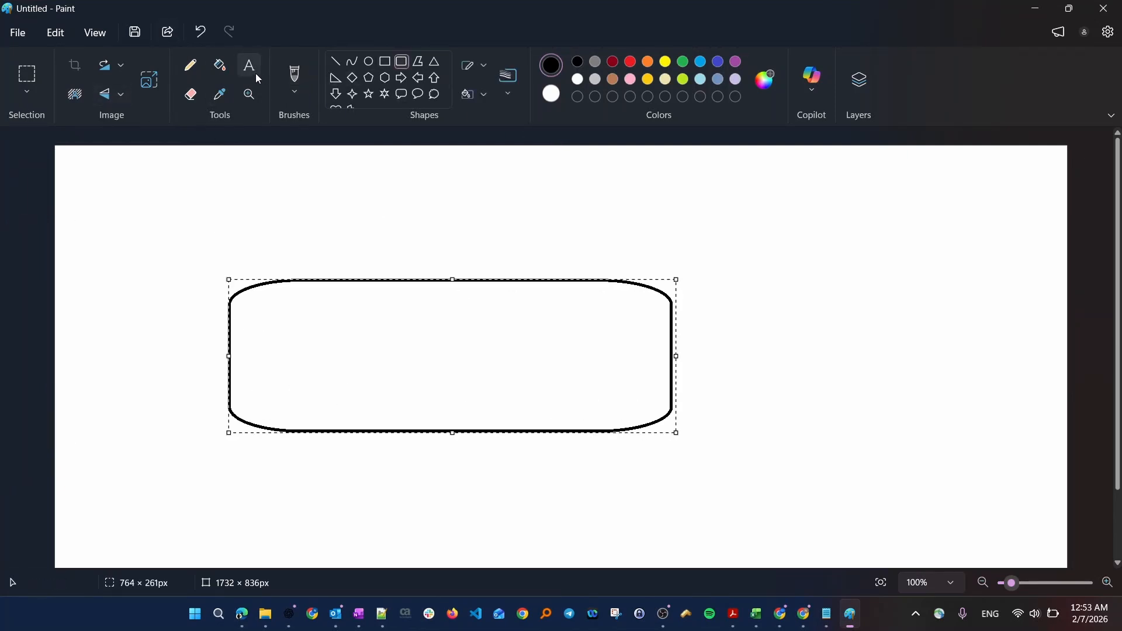
Pencil an underlined 1 inside the rounded rectangle and outline a long horizontal band across its upper part
{"action": "left_click", "coordinate": [191, 64]}
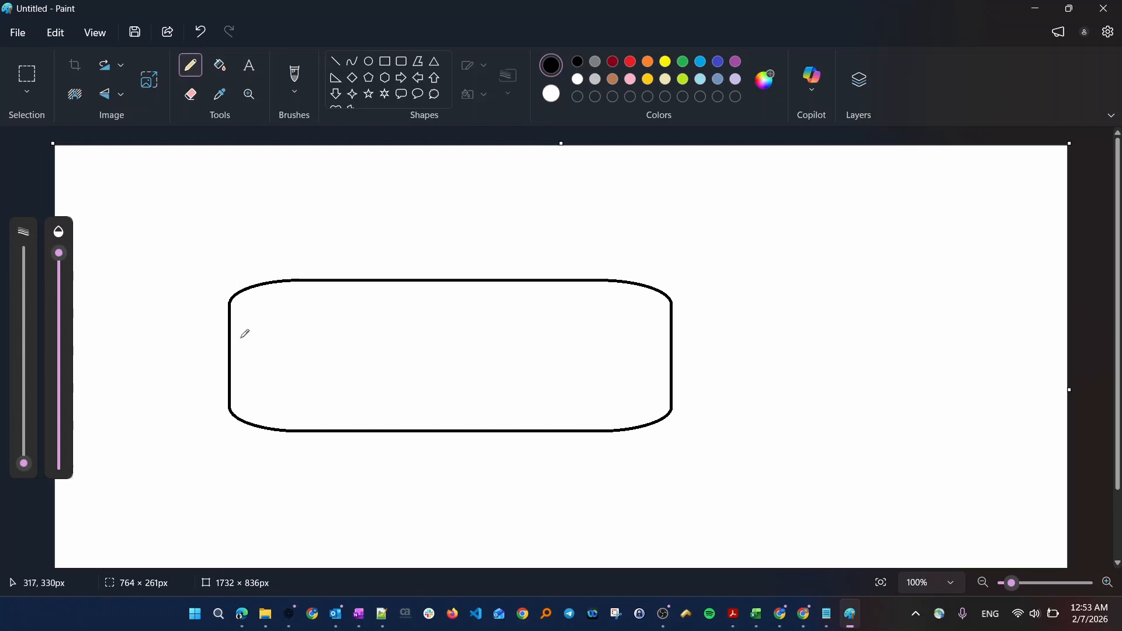
{"action": "mouse_move", "coordinate": [248, 336]}
{"action": "left_mouse_down"}
{"action": "mouse_move", "coordinate": [244, 344]}
{"action": "mouse_move", "coordinate": [265, 353]}
{"action": "left_mouse_up"}
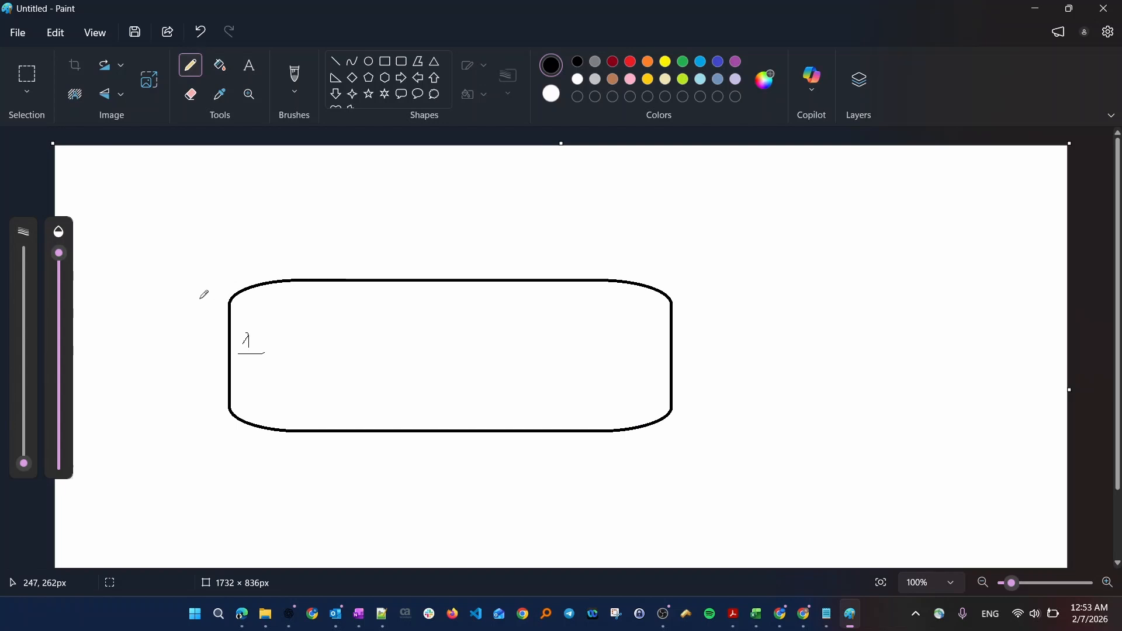
{"action": "mouse_move", "coordinate": [201, 298]}
{"action": "left_mouse_down"}
{"action": "mouse_move", "coordinate": [714, 274]}
{"action": "mouse_move", "coordinate": [729, 312]}
{"action": "mouse_move", "coordinate": [528, 333]}
{"action": "mouse_move", "coordinate": [206, 333]}
{"action": "mouse_move", "coordinate": [202, 299]}
{"action": "left_mouse_up"}
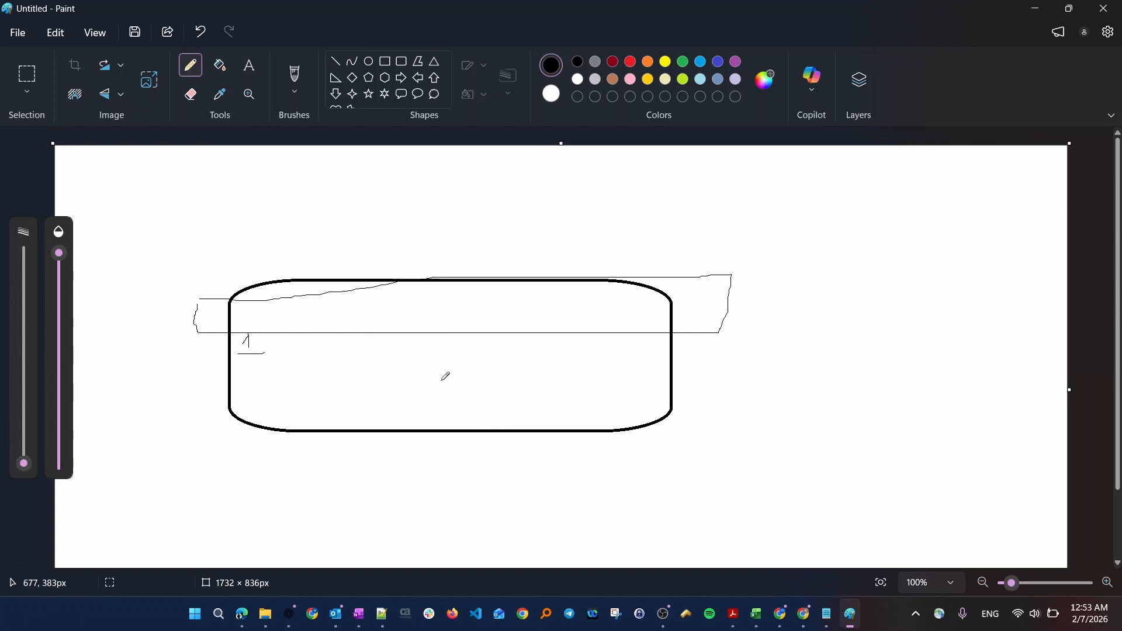
Circle the underlined 1 with the pencil and handwrite a 3, a 2 and short strokes above the rectangle
{"action": "mouse_move", "coordinate": [231, 363]}
{"action": "left_mouse_down"}
{"action": "mouse_move", "coordinate": [268, 364]}
{"action": "mouse_move", "coordinate": [253, 316]}
{"action": "mouse_move", "coordinate": [220, 350]}
{"action": "mouse_move", "coordinate": [226, 367]}
{"action": "left_mouse_up"}
{"action": "left_click_drag", "start_coordinate": [251, 319], "coordinate": [251, 307]}
{"action": "mouse_move", "coordinate": [218, 201]}
{"action": "left_mouse_down"}
{"action": "mouse_move", "coordinate": [222, 223]}
{"action": "mouse_move", "coordinate": [254, 188]}
{"action": "mouse_move", "coordinate": [286, 203]}
{"action": "mouse_move", "coordinate": [268, 210]}
{"action": "left_mouse_up"}
{"action": "left_click", "coordinate": [234, 200]}
{"action": "left_click", "coordinate": [241, 219]}
{"action": "mouse_move", "coordinate": [233, 246]}
{"action": "left_mouse_down"}
{"action": "mouse_move", "coordinate": [240, 262]}
{"action": "mouse_move", "coordinate": [316, 262]}
{"action": "left_mouse_up"}
{"action": "left_click", "coordinate": [252, 239]}
{"action": "left_click", "coordinate": [274, 269]}
{"action": "left_click_drag", "start_coordinate": [345, 228], "coordinate": [352, 253]}
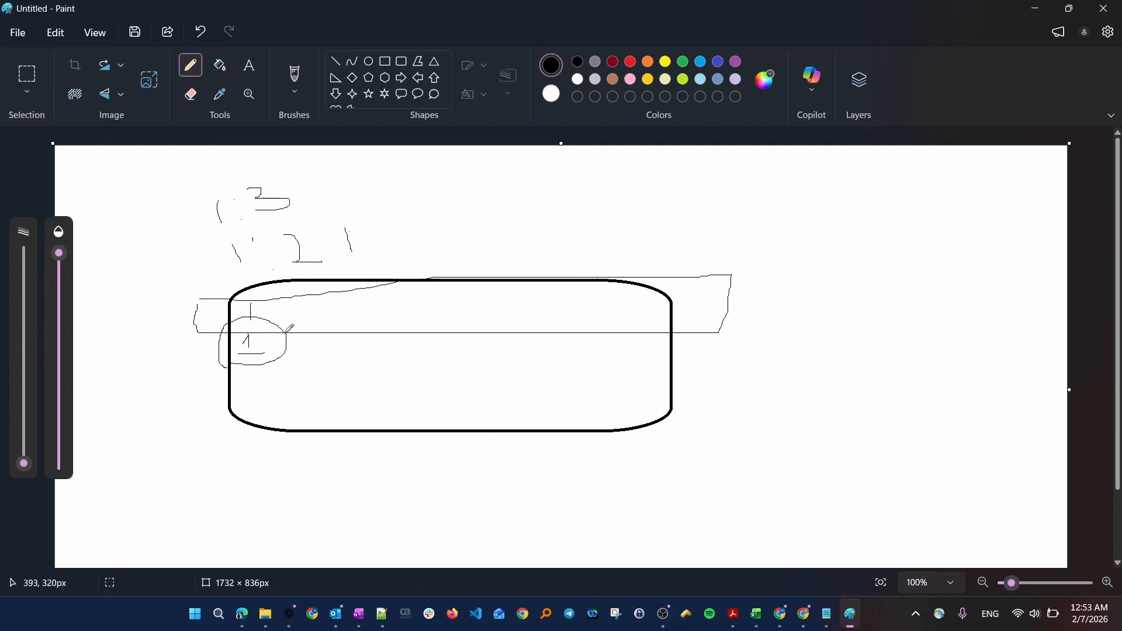
Open Calculator and place its window over the Paint canvas, clear of the handwritten numbers
{"action": "key", "text": "super+r"}
{"action": "type", "text": "c"}
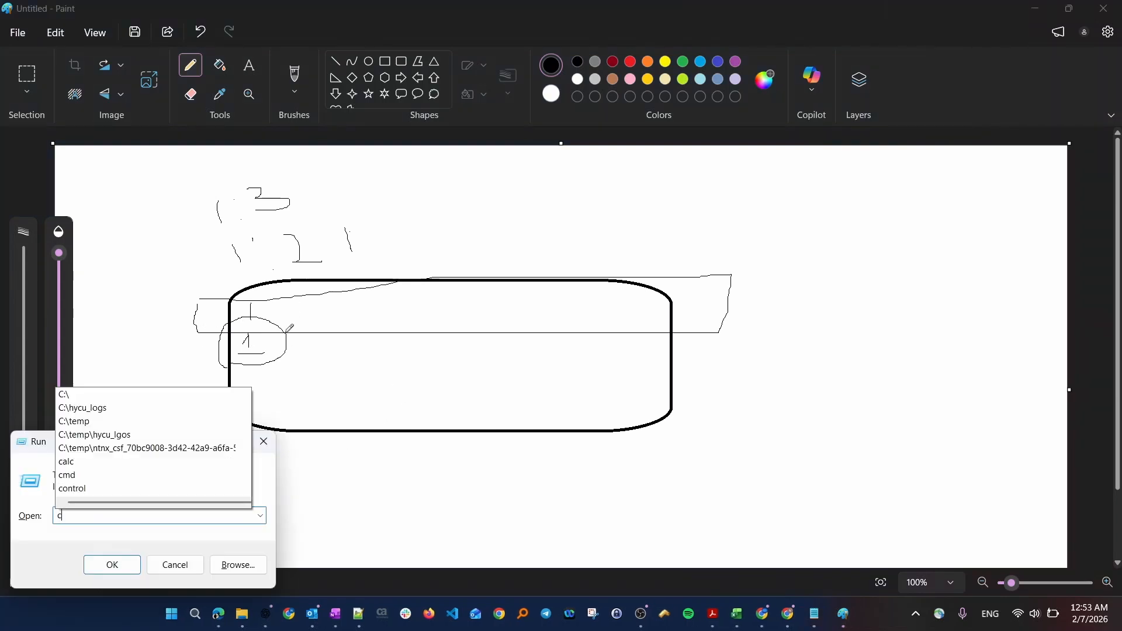
{"action": "type", "text": "alc"}
{"action": "key", "text": "Return"}
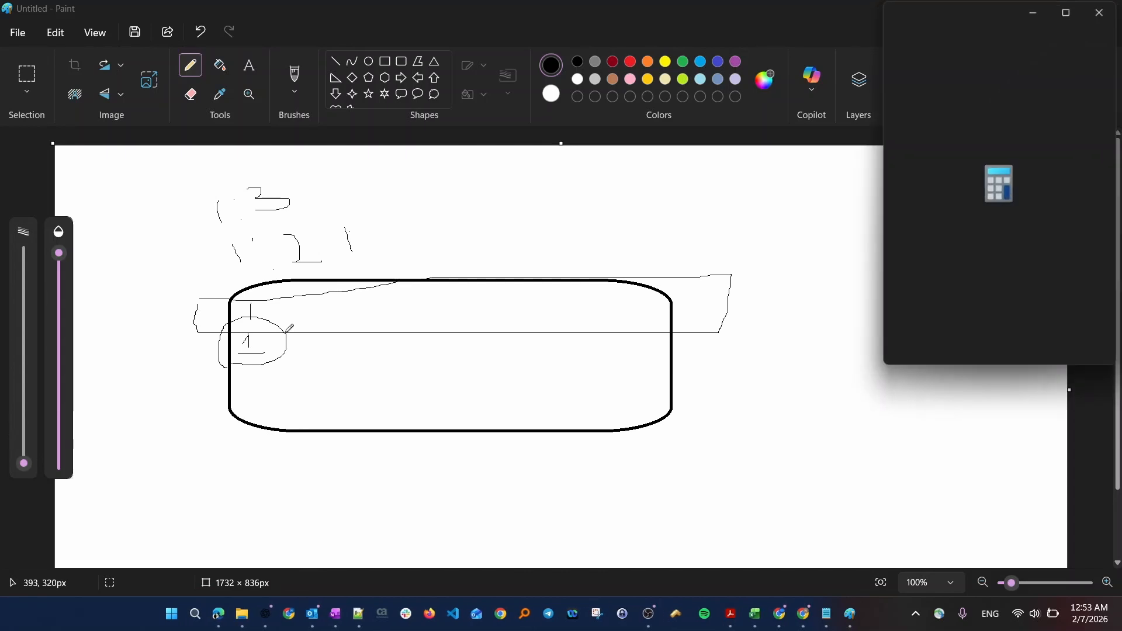
{"action": "left_click_drag", "start_coordinate": [977, 9], "coordinate": [735, 55]}
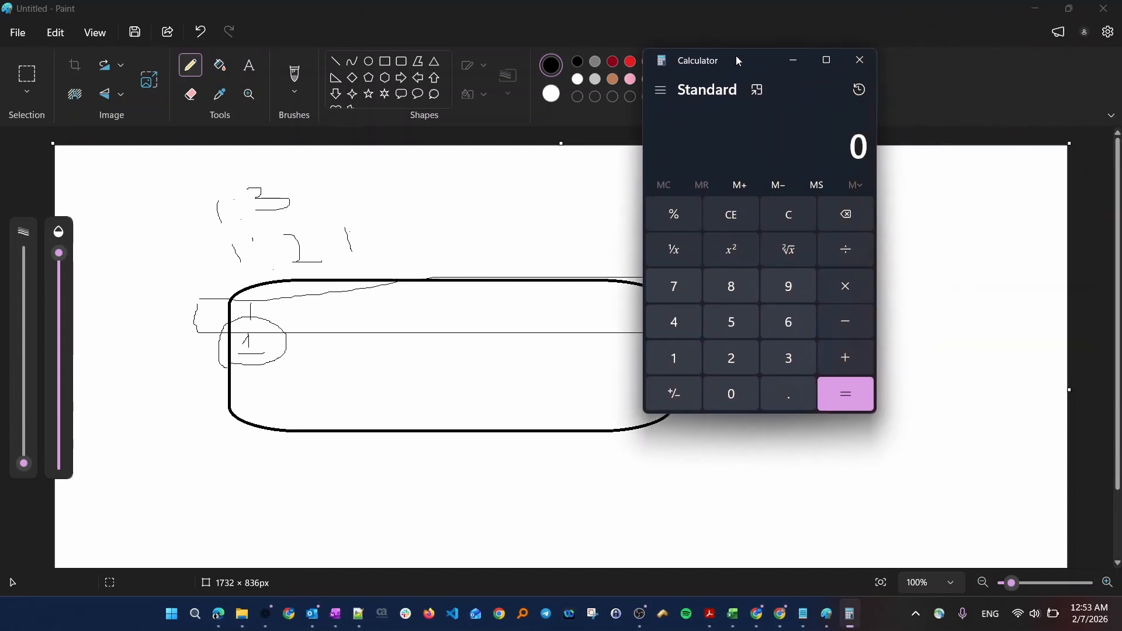
{"action": "left_click", "coordinate": [673, 359]}
{"action": "left_click", "coordinate": [794, 323]}
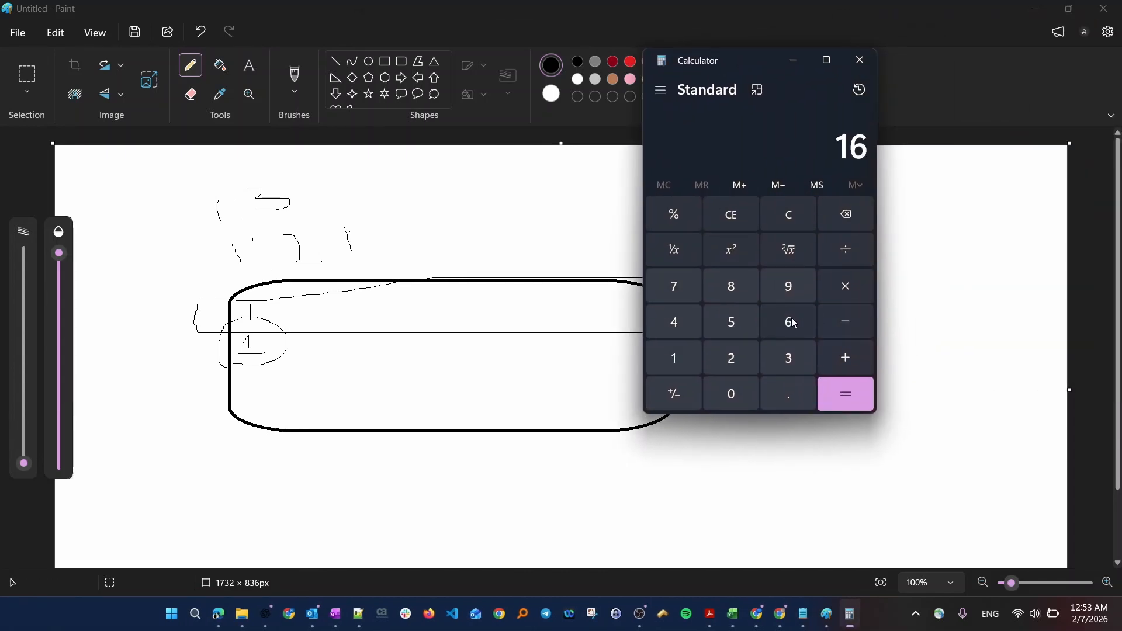
{"action": "left_click", "coordinate": [733, 358]}
{"action": "key", "text": "Escape"}
{"action": "type", "text": "3"}
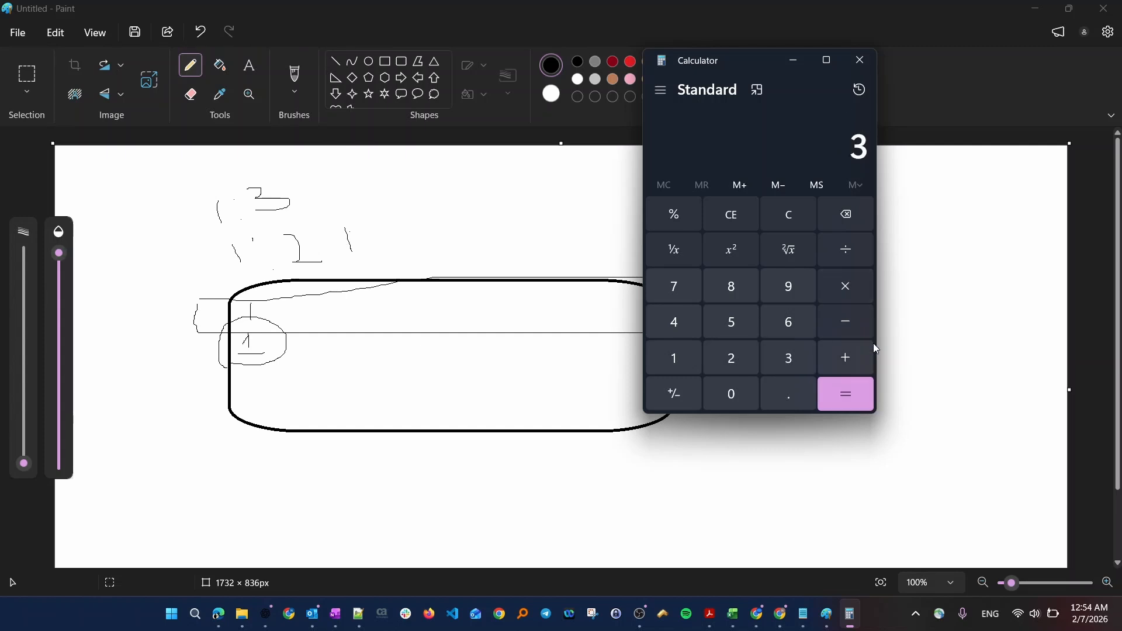
{"action": "left_click", "coordinate": [846, 401]}
{"action": "key", "text": "Escape"}
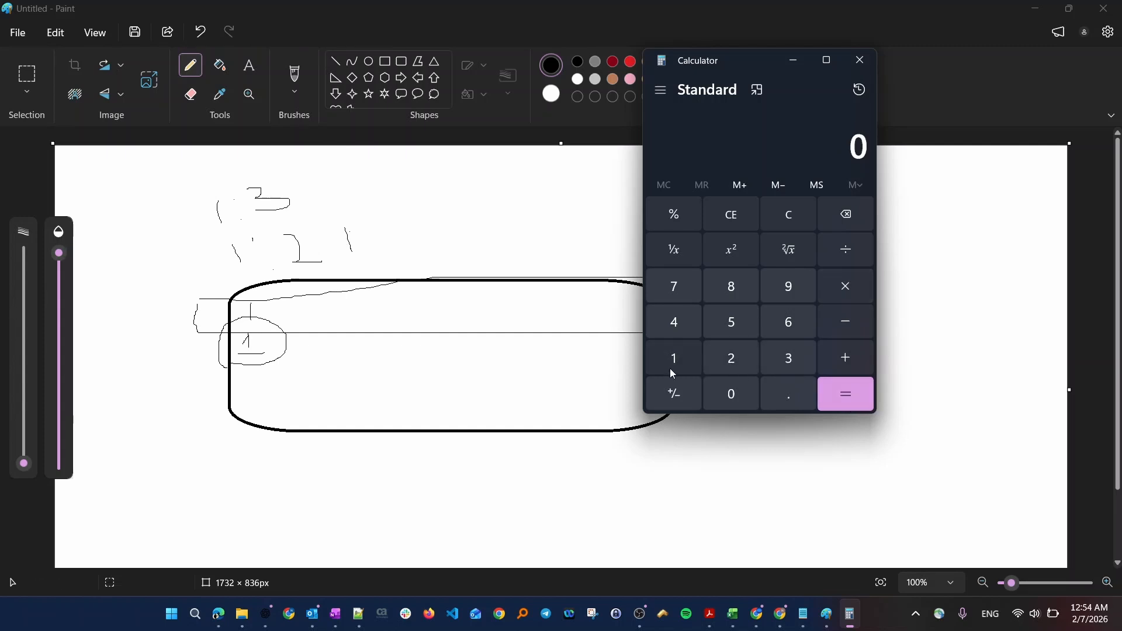
Calculate 16 × 3 and select the result
{"action": "left_click", "coordinate": [681, 359]}
{"action": "left_click", "coordinate": [788, 321]}
{"action": "left_click", "coordinate": [853, 284]}
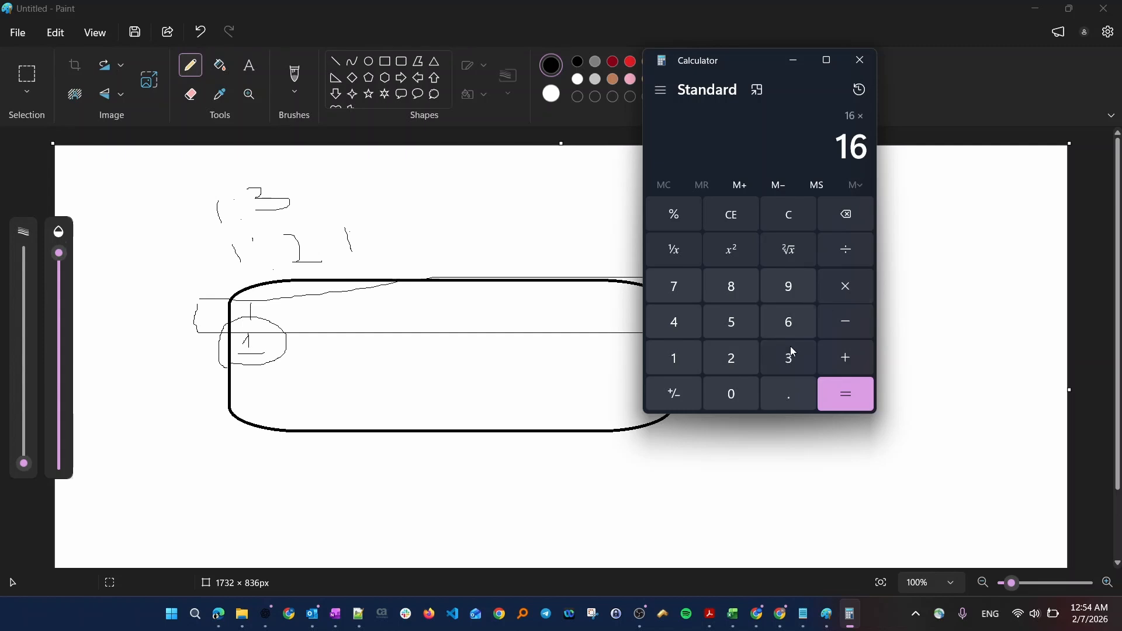
{"action": "left_click", "coordinate": [790, 348]}
{"action": "left_click", "coordinate": [858, 400]}
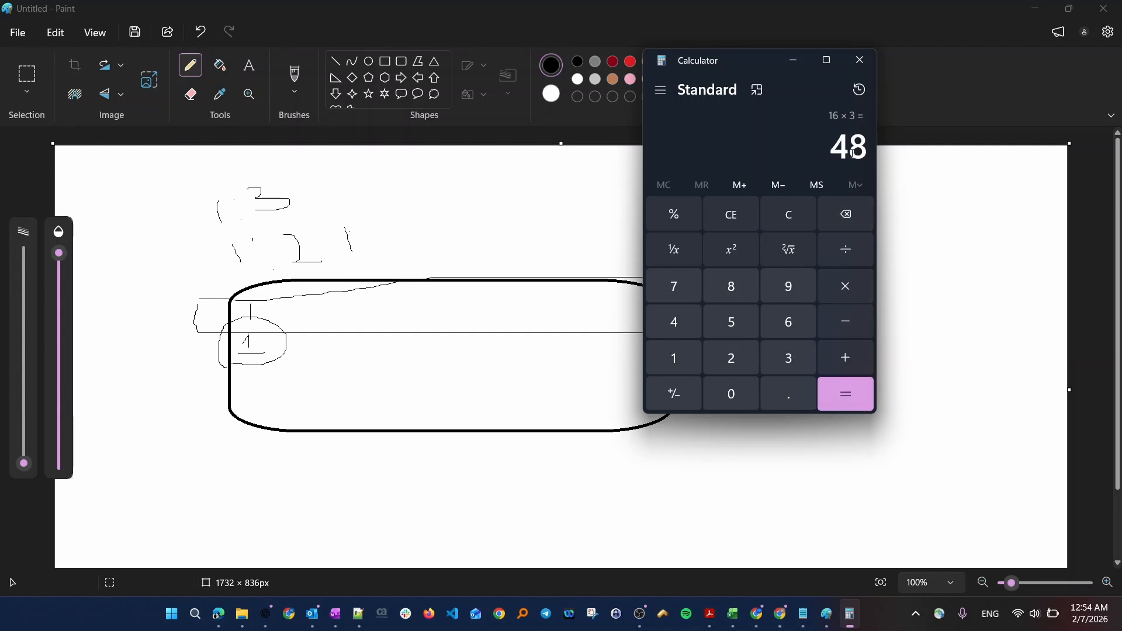
{"action": "key", "text": "ctrl+c"}
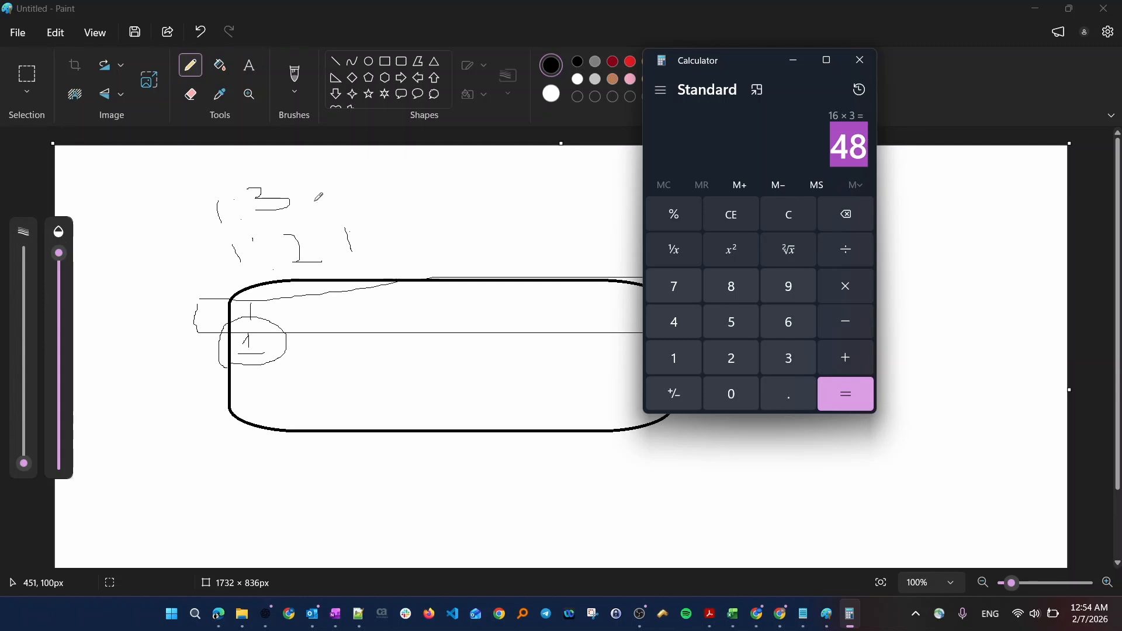
Divide the current result by 4, select the quotient, and clear the calculator
{"action": "left_click", "coordinate": [852, 257]}
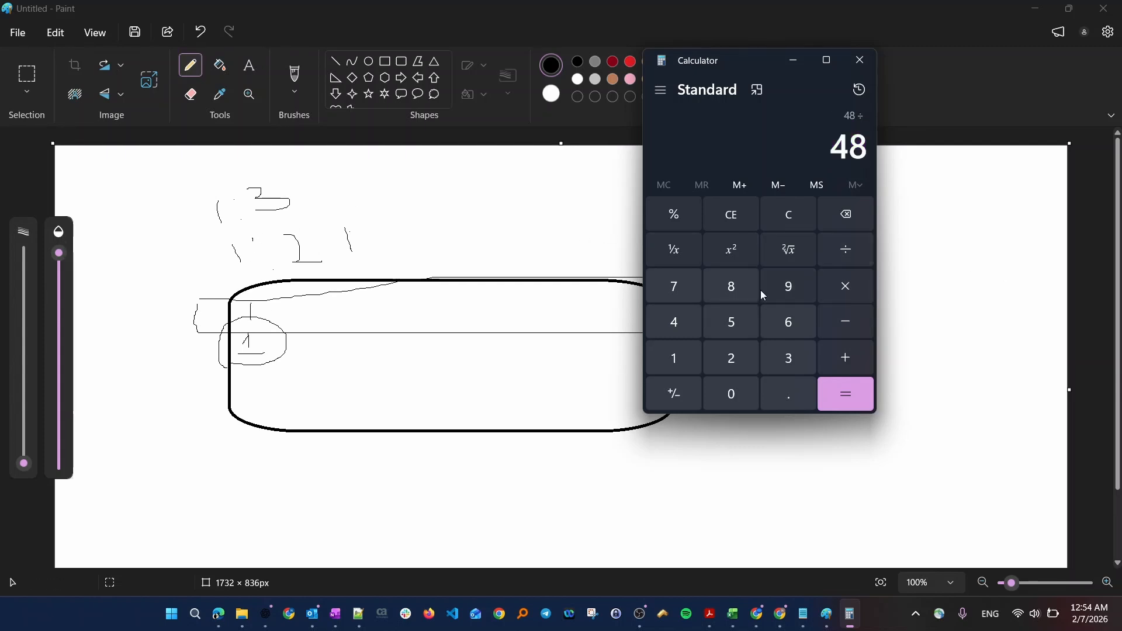
{"action": "left_click", "coordinate": [677, 303]}
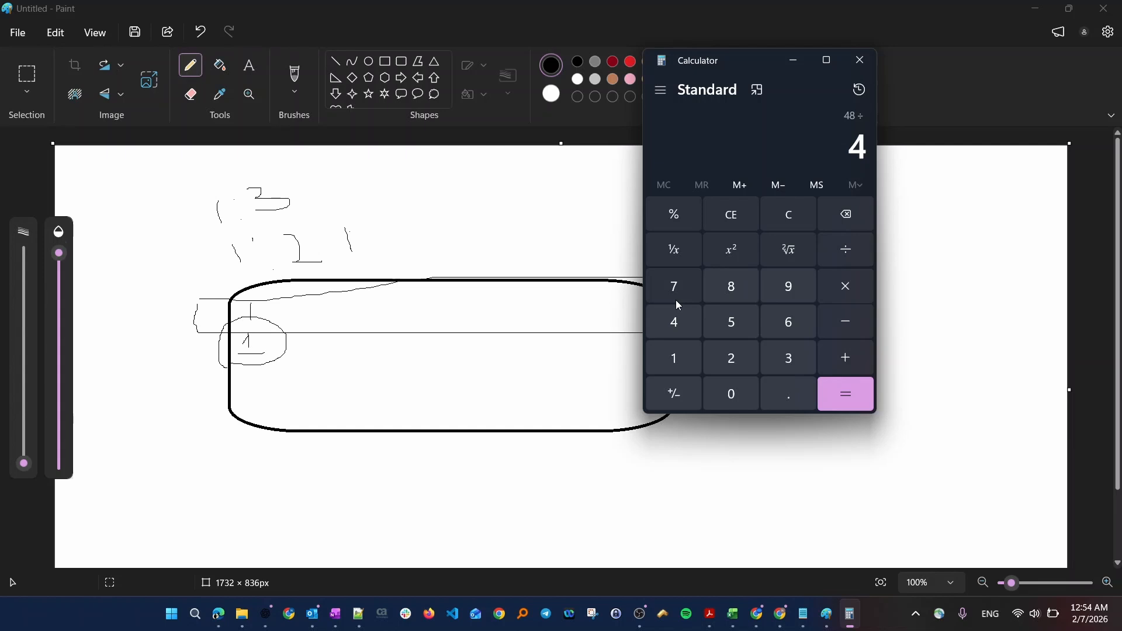
{"action": "left_click", "coordinate": [854, 380]}
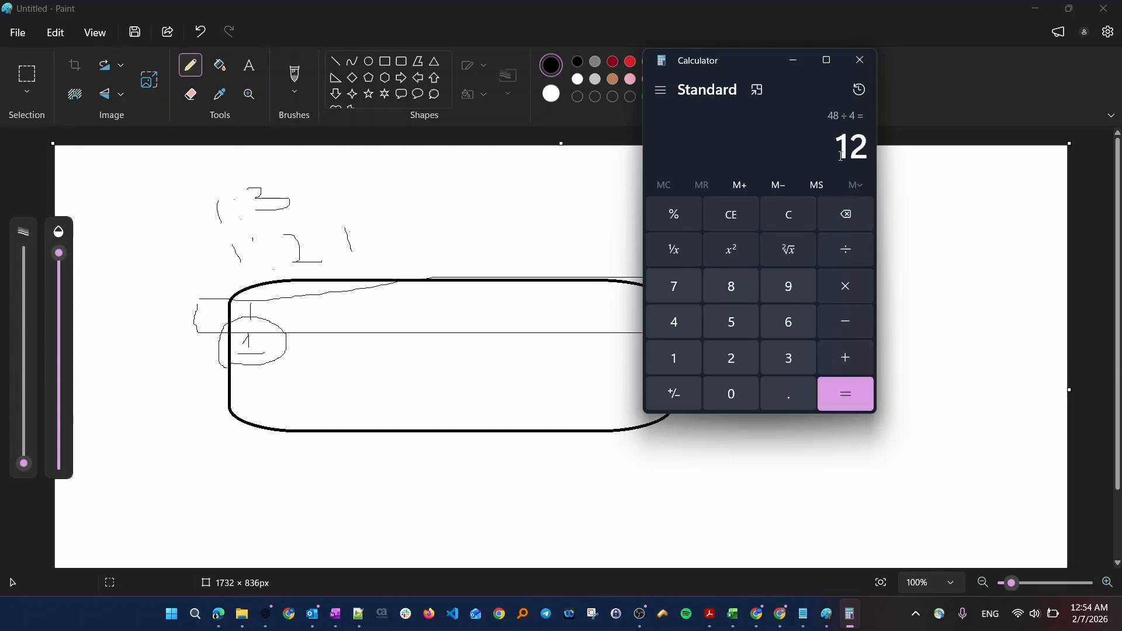
{"action": "key", "text": "ctrl+c"}
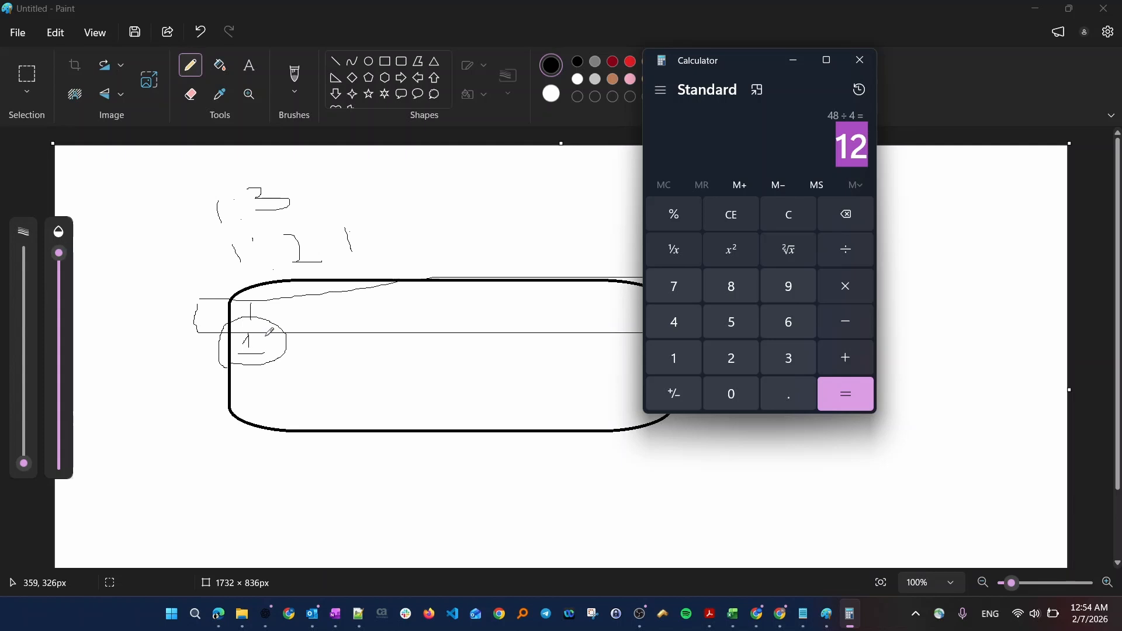
{"action": "key", "text": "Escape"}
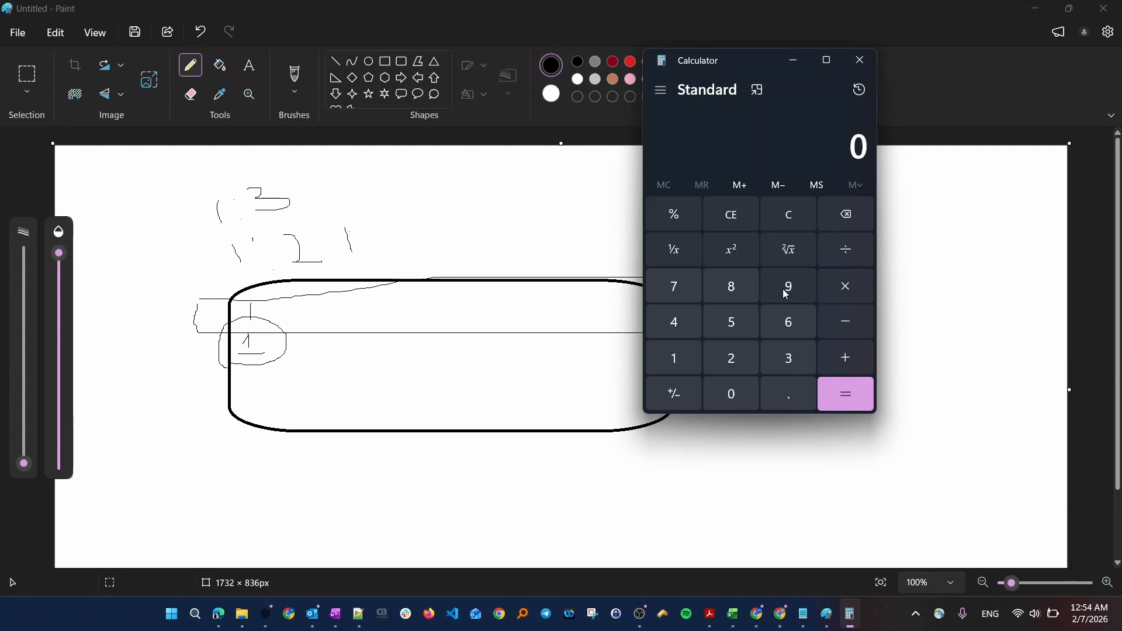
Work out 16 × 3 again and highlight the product
{"action": "left_click", "coordinate": [679, 359]}
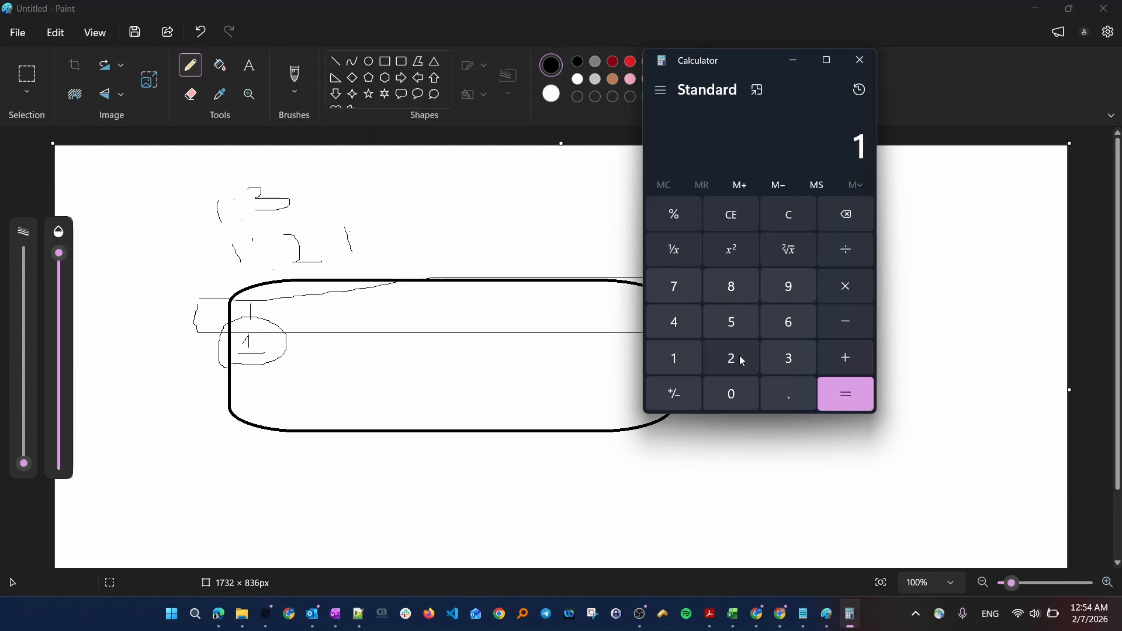
{"action": "left_click", "coordinate": [802, 323]}
{"action": "left_click", "coordinate": [844, 290]}
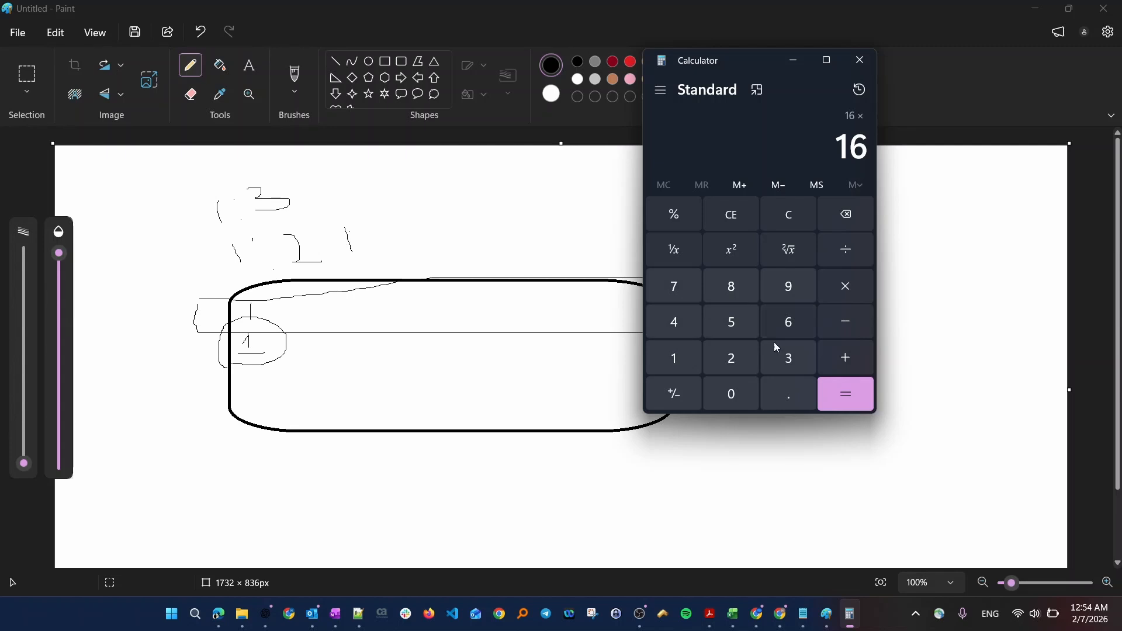
{"action": "left_click", "coordinate": [790, 357]}
{"action": "left_click", "coordinate": [847, 394]}
{"action": "left_click_drag", "start_coordinate": [834, 149], "coordinate": [866, 149]}
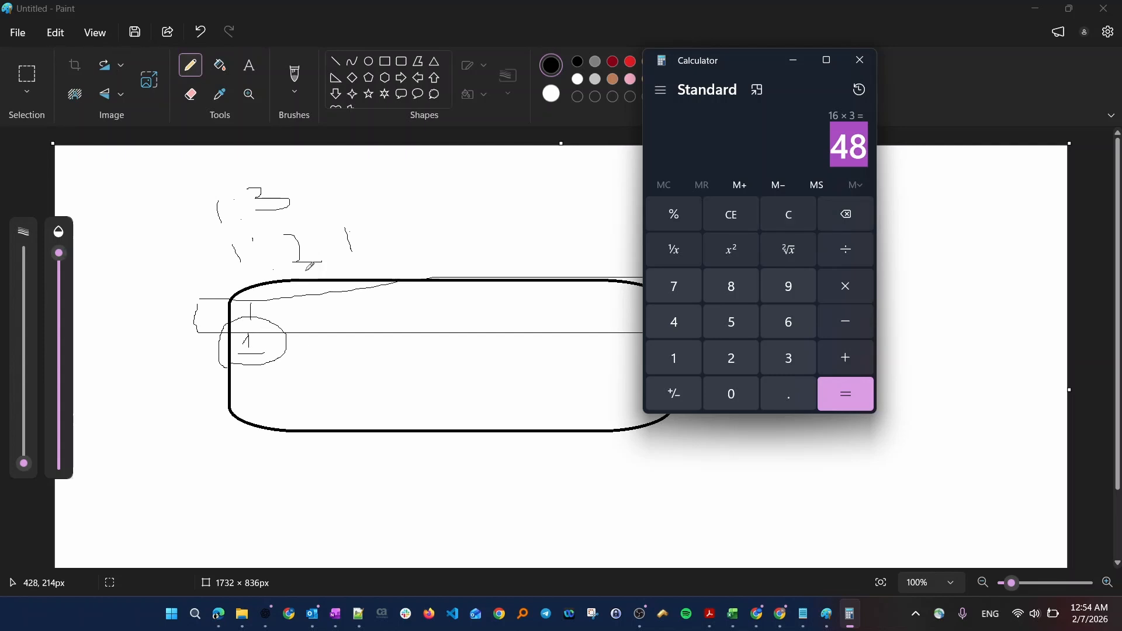
{"action": "left_click", "coordinate": [770, 211]}
{"action": "left_click", "coordinate": [665, 359]}
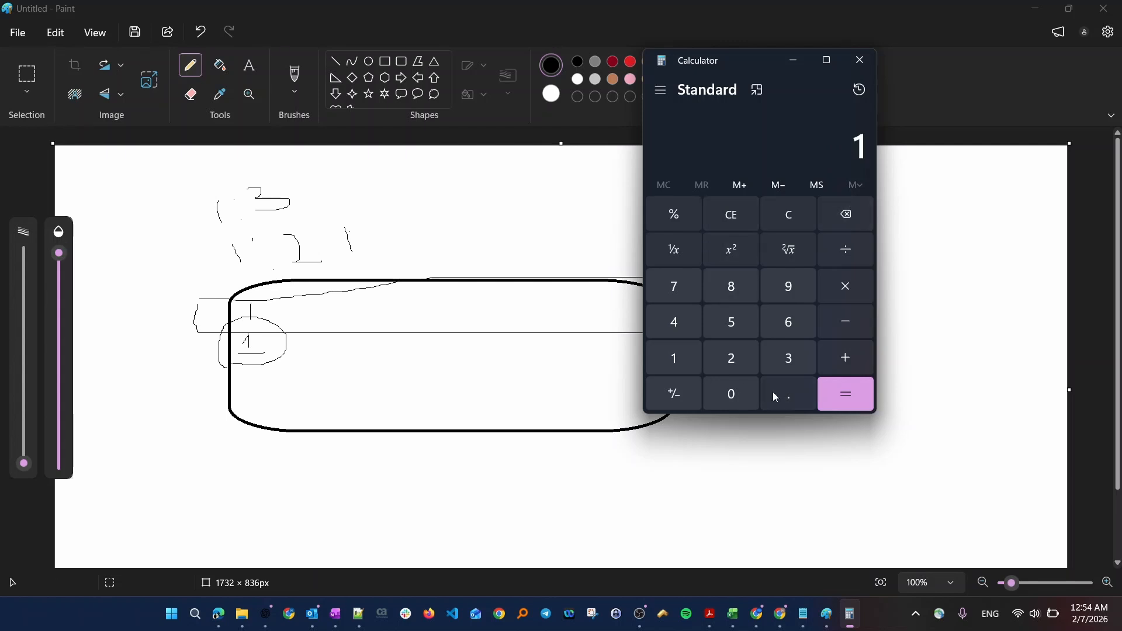
{"action": "left_click", "coordinate": [774, 392]}
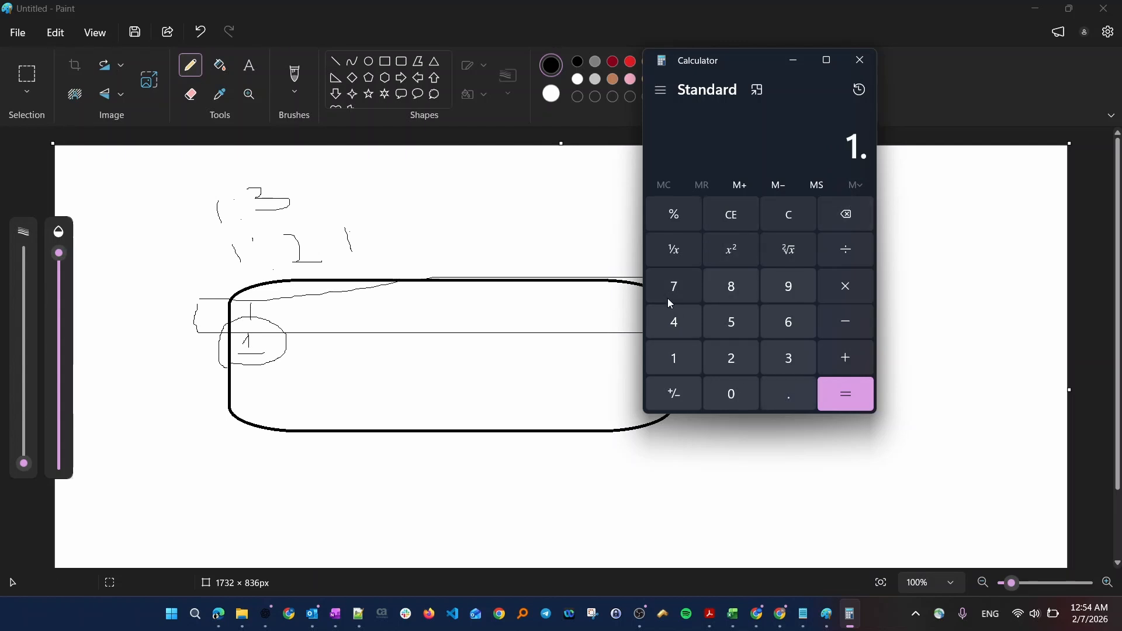
{"action": "key", "text": "Escape"}
{"action": "left_click", "coordinate": [688, 365]}
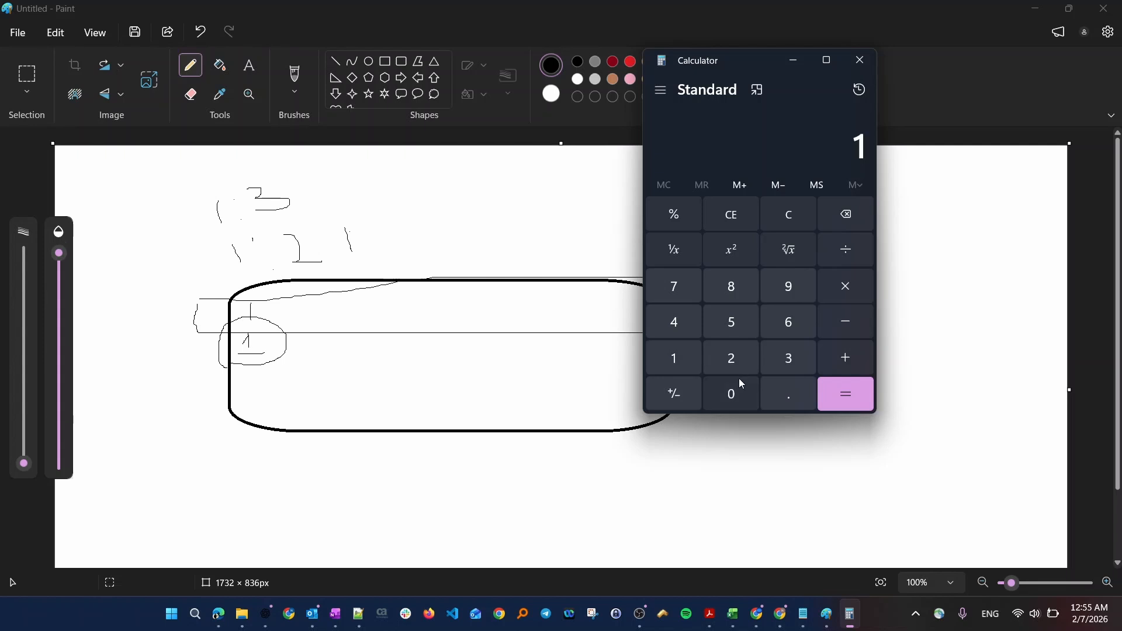
{"action": "key", "text": "Escape"}
Close Calculator, minimize Paint to return to the Google Cloud console, and set the vCPUs to core ratio to 1 vCPU per core
{"action": "left_click", "coordinate": [859, 60]}
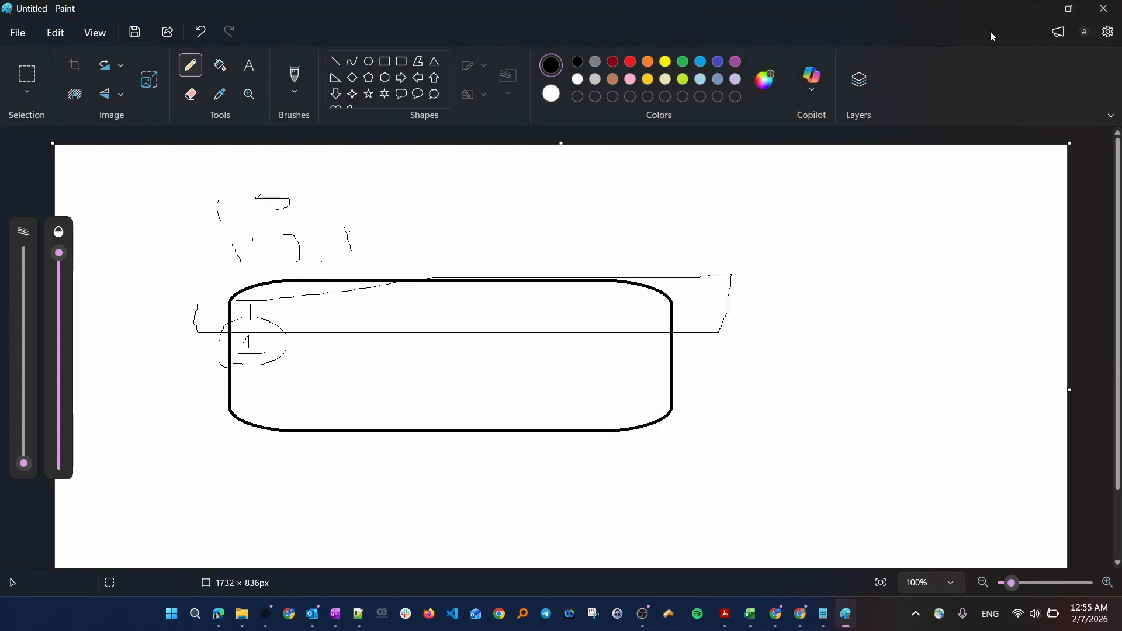
{"action": "left_click", "coordinate": [1032, 17]}
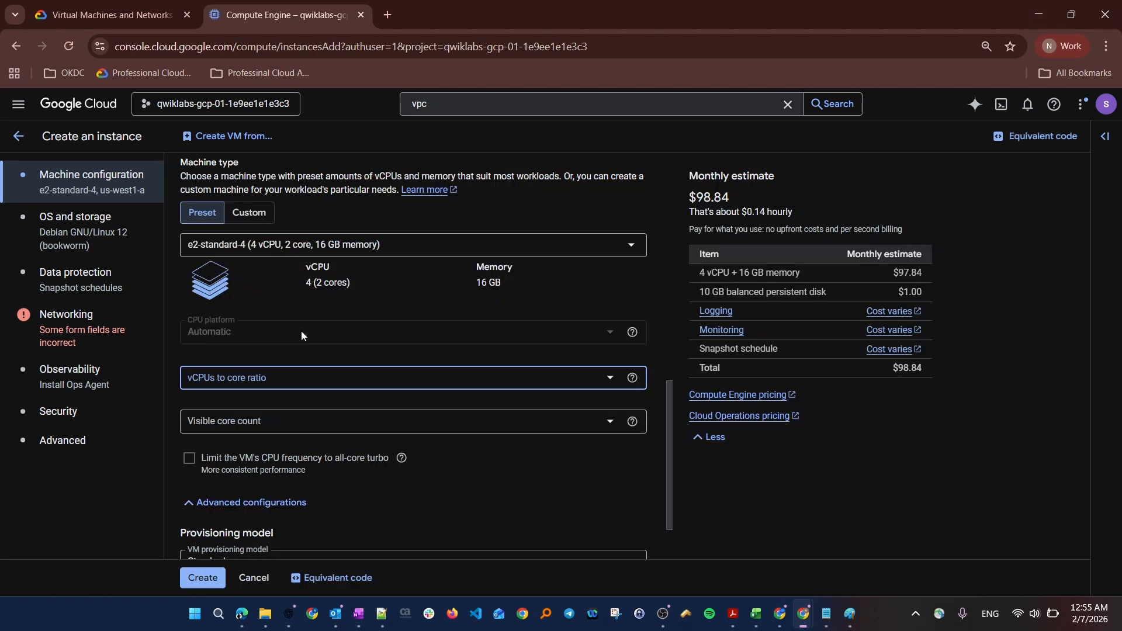
{"action": "left_click", "coordinate": [218, 389]}
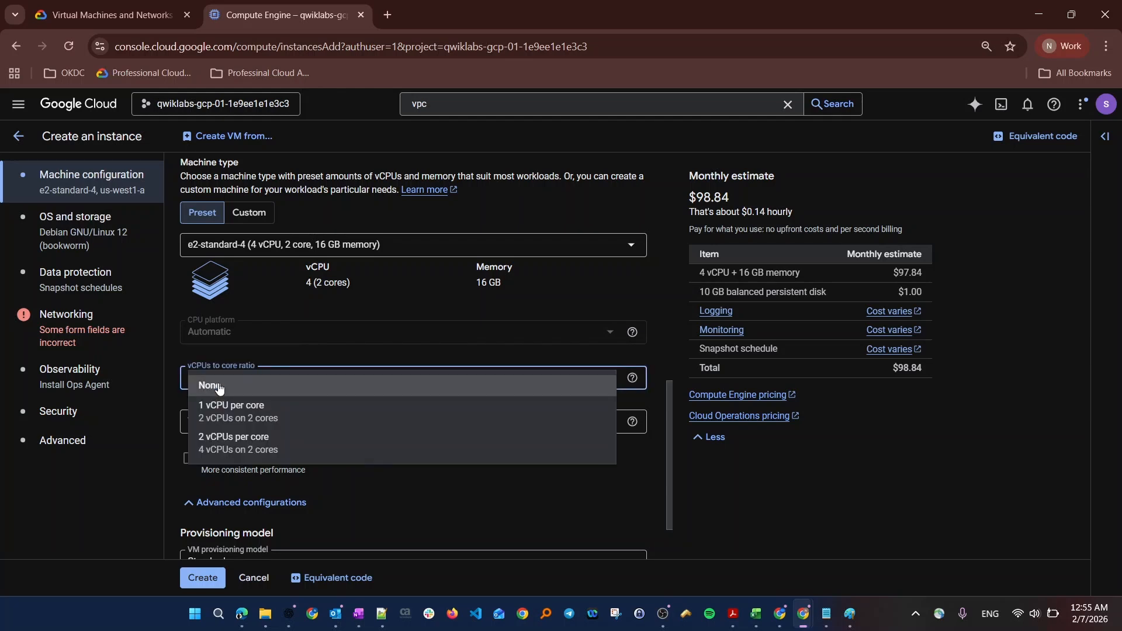
{"action": "left_click", "coordinate": [228, 420]}
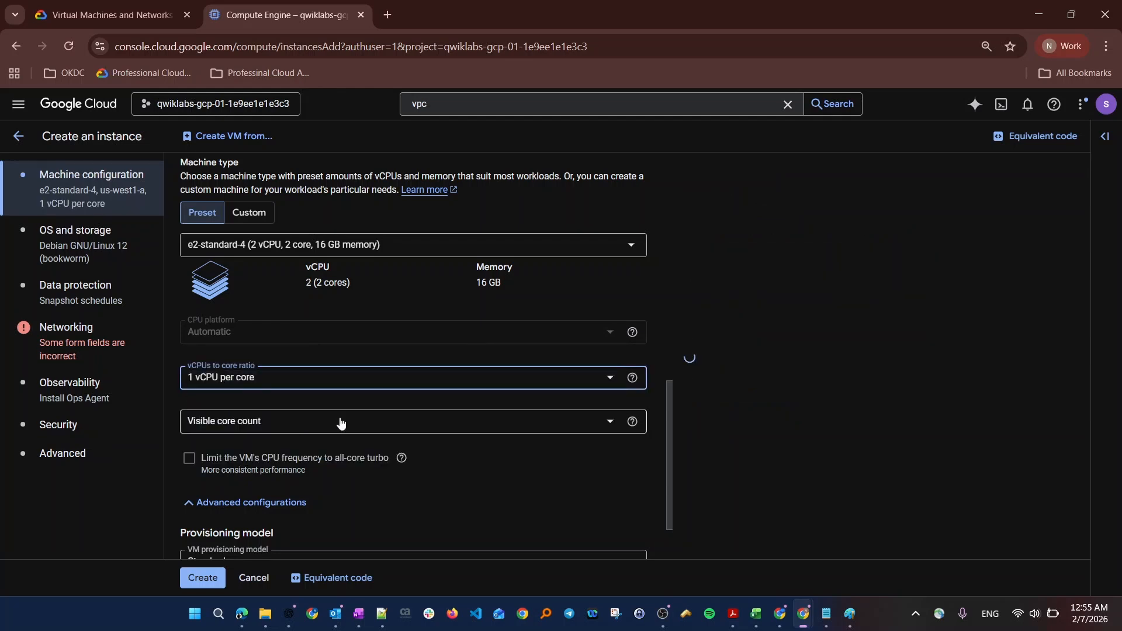
Keep Standard as the VM provisioning model
{"action": "scroll", "coordinate": [340, 426], "scroll_direction": "down", "scroll_amount": 1}
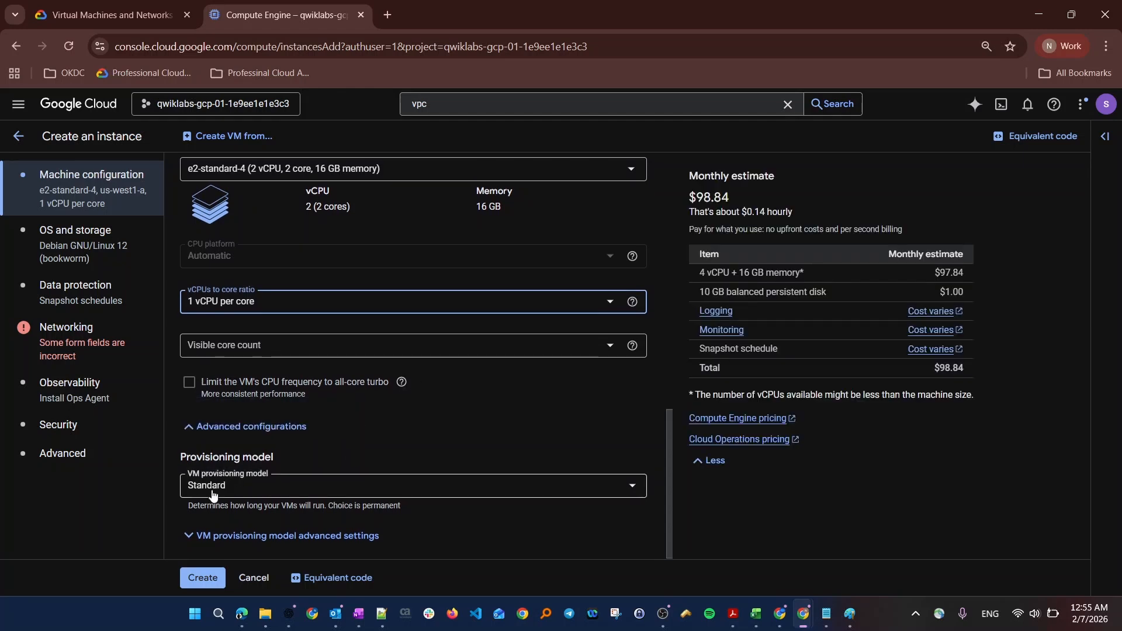
{"action": "left_click", "coordinate": [246, 488]}
{"action": "left_click", "coordinate": [248, 506]}
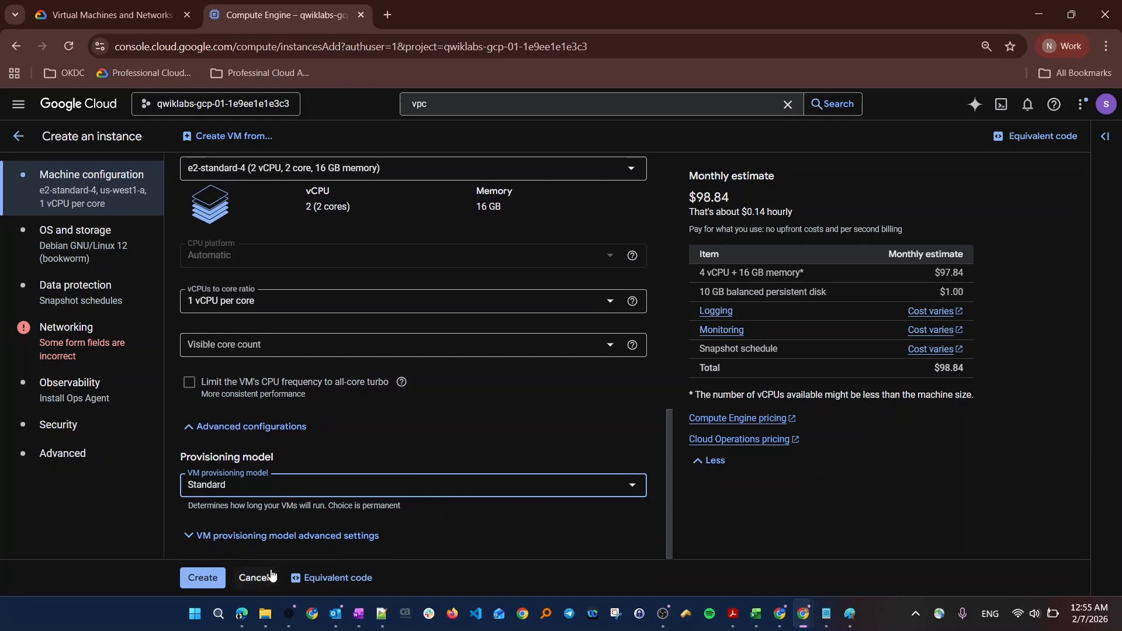
Show the equivalent code for the VM configuration and read through its gcloud command-line version
{"action": "left_click", "coordinate": [331, 578]}
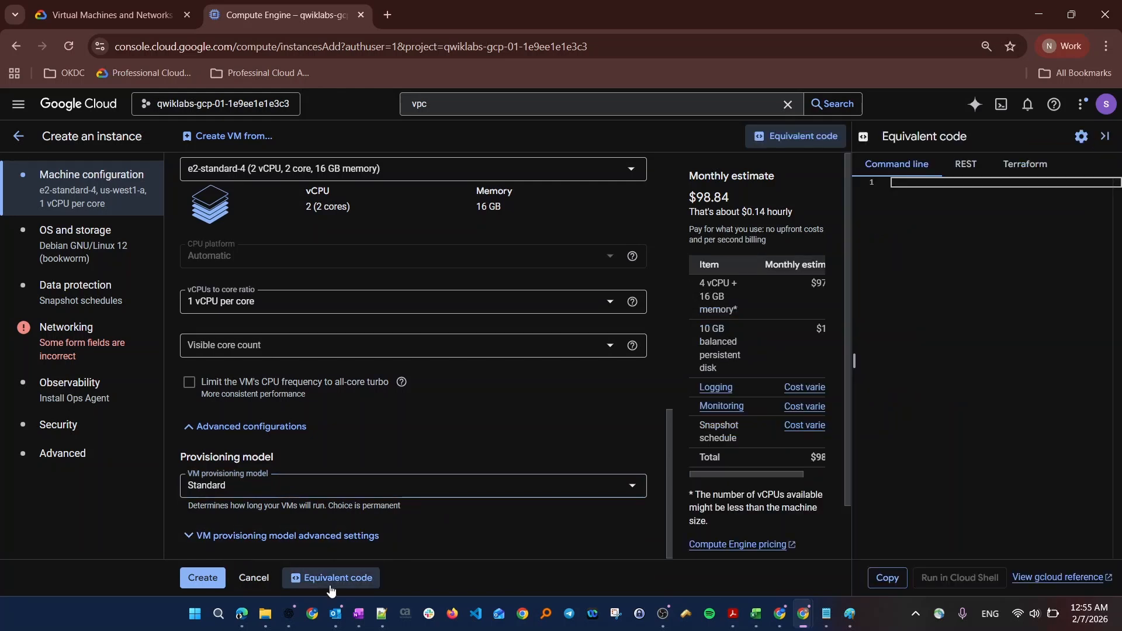
{"action": "scroll", "coordinate": [992, 308], "scroll_direction": "down", "scroll_amount": 5}
{"action": "scroll", "coordinate": [992, 308], "scroll_direction": "down", "scroll_amount": 3}
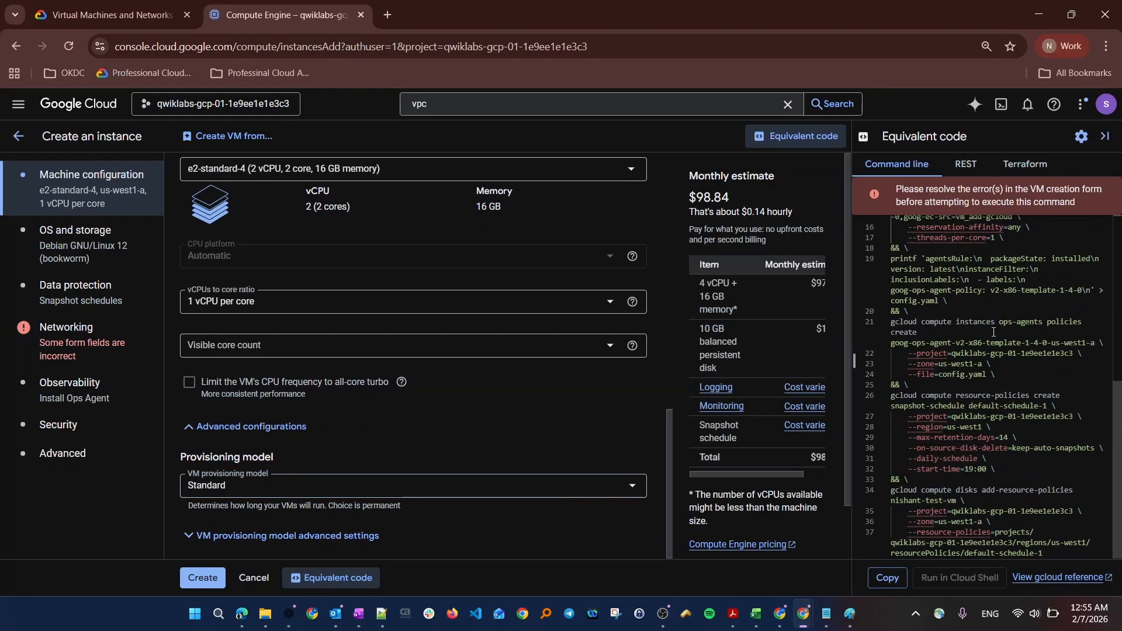
{"action": "scroll", "coordinate": [993, 327], "scroll_direction": "up", "scroll_amount": 6}
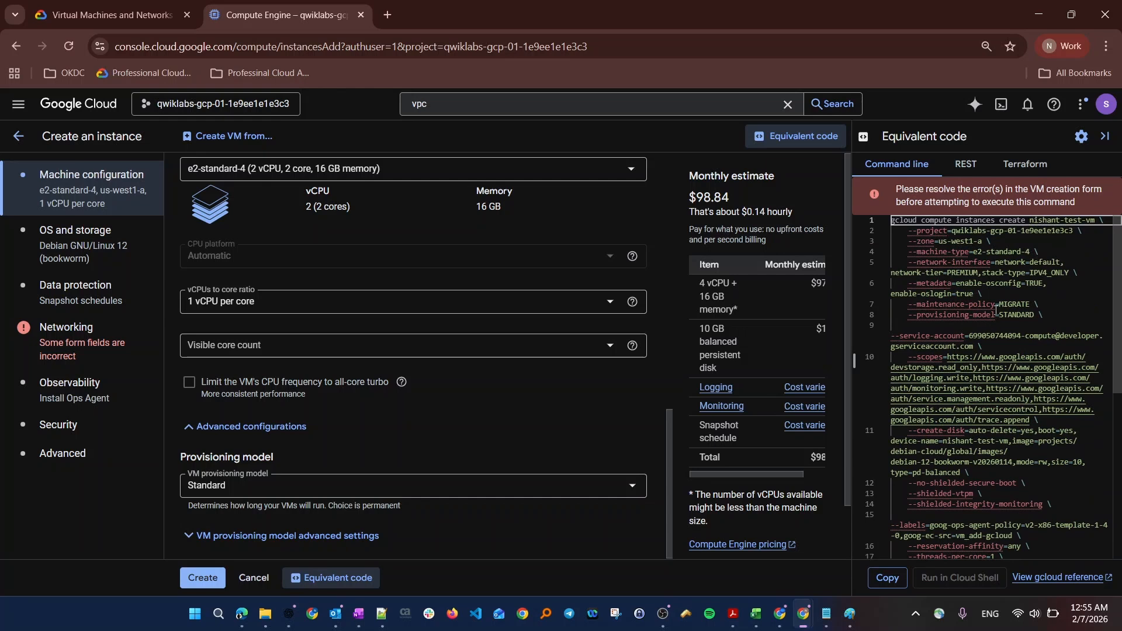
{"action": "left_click", "coordinate": [1081, 305]}
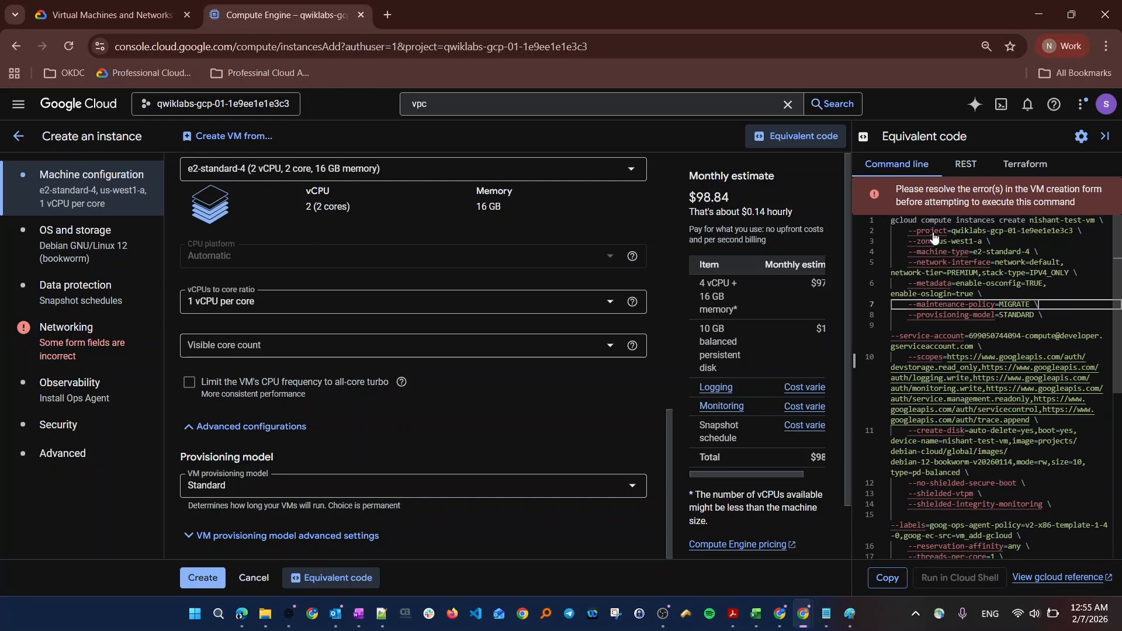
Review the Terraform version of the VM's equivalent code from start to network settings
{"action": "left_click", "coordinate": [1025, 164]}
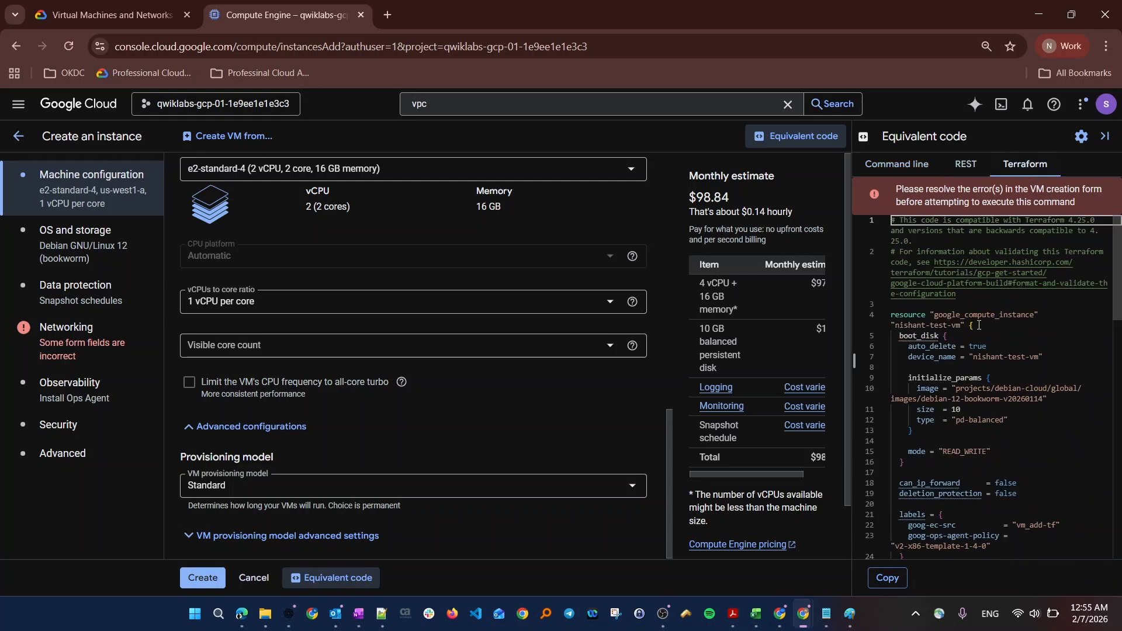
{"action": "scroll", "coordinate": [972, 338], "scroll_direction": "down", "scroll_amount": 4}
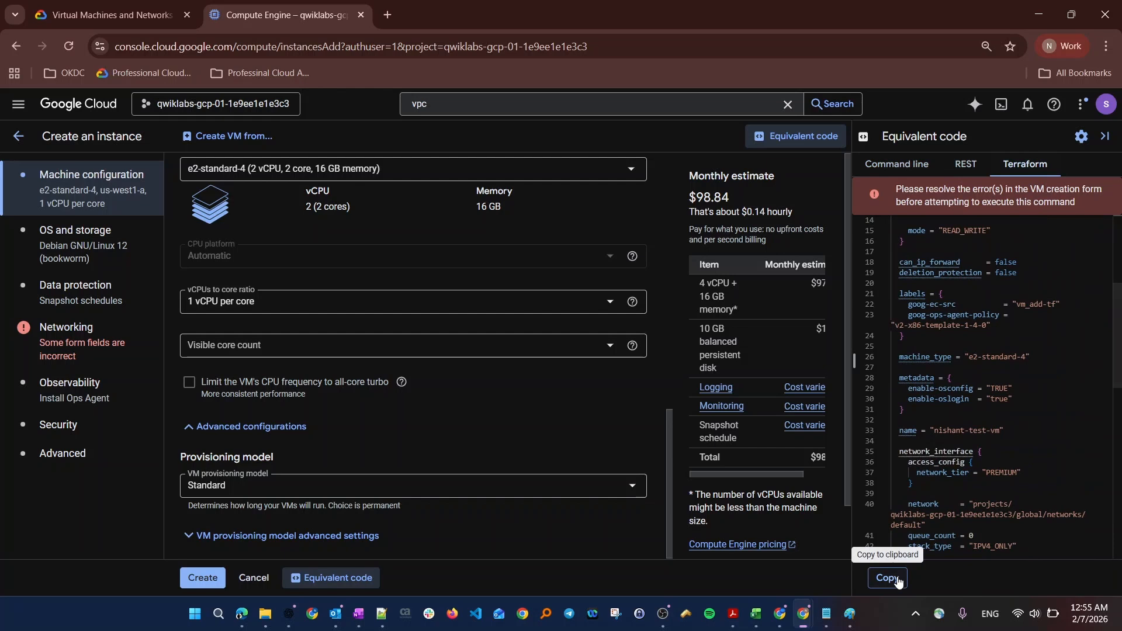
{"action": "scroll", "coordinate": [1096, 277], "scroll_direction": "up", "scroll_amount": 4}
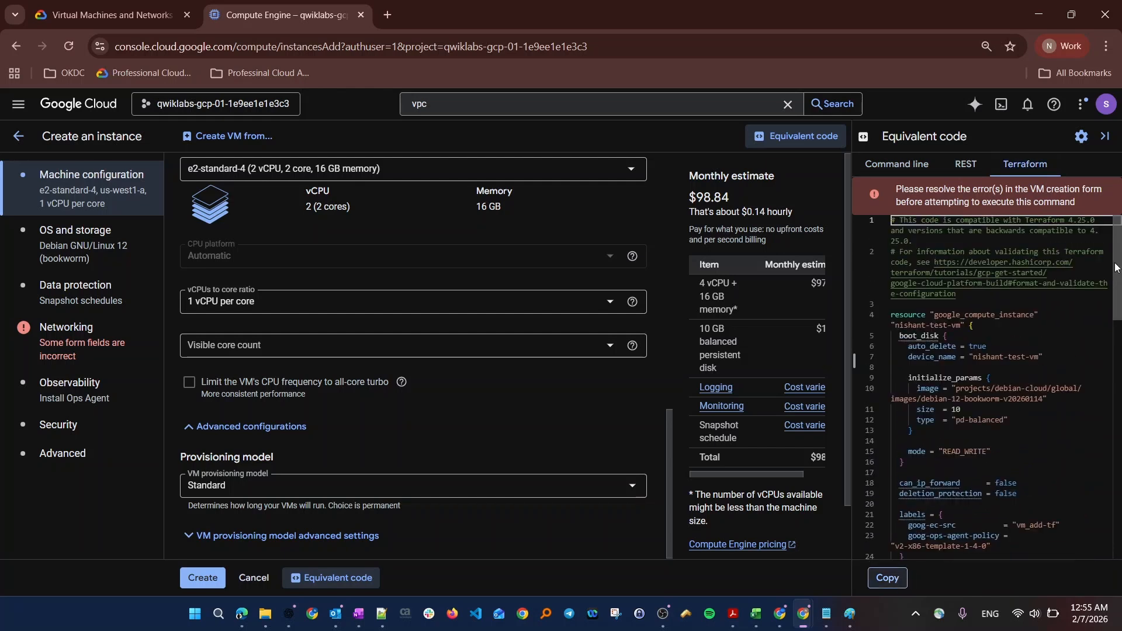
{"action": "left_click_drag", "start_coordinate": [1116, 274], "coordinate": [1118, 179]}
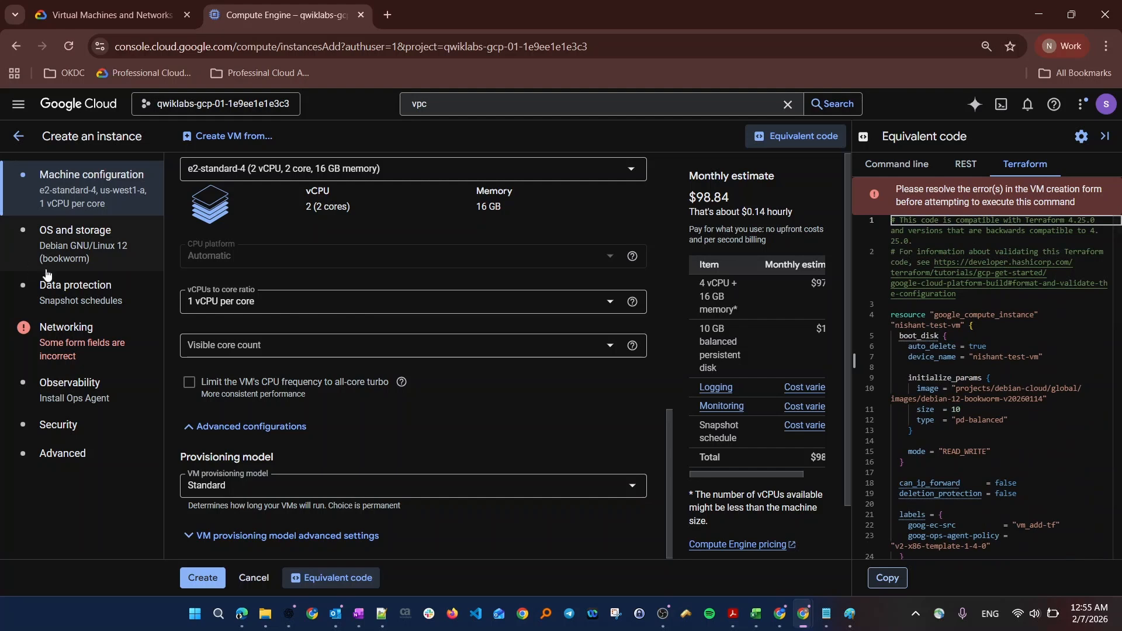
Open the boot disk settings for OS and storage and keep Debian as the operating system
{"action": "left_click", "coordinate": [97, 243]}
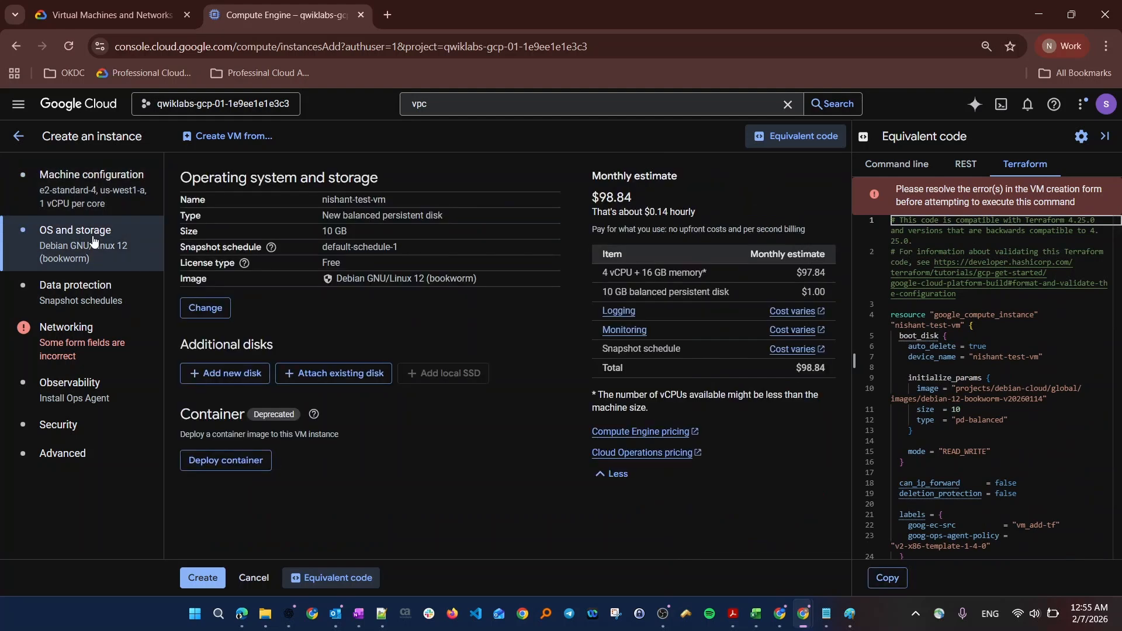
{"action": "left_click", "coordinate": [204, 309]}
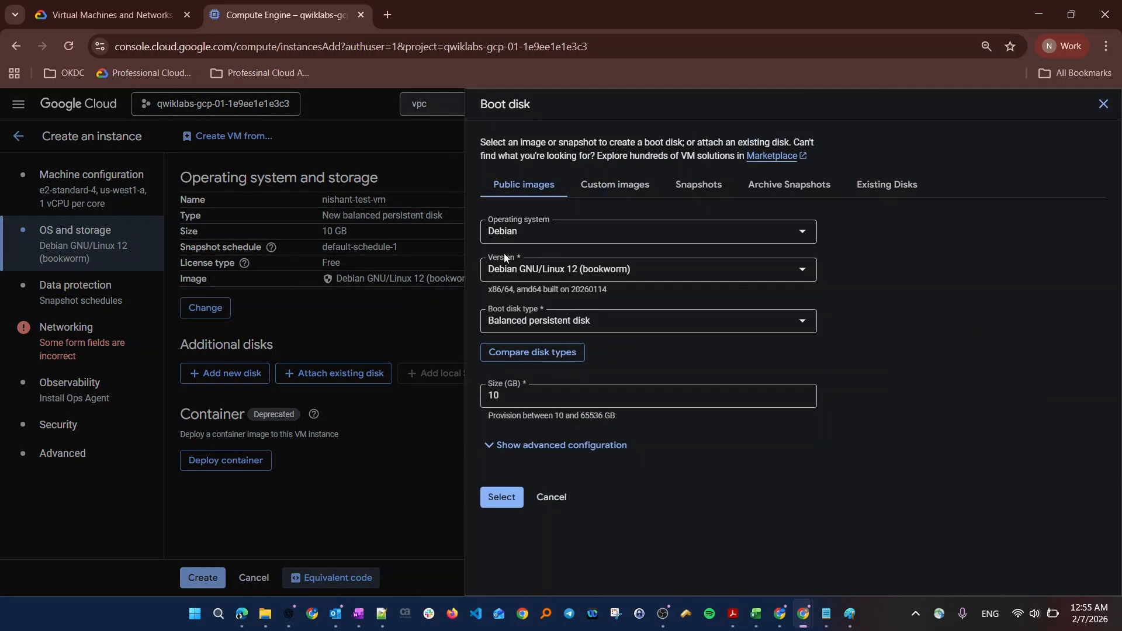
{"action": "left_click", "coordinate": [556, 232]}
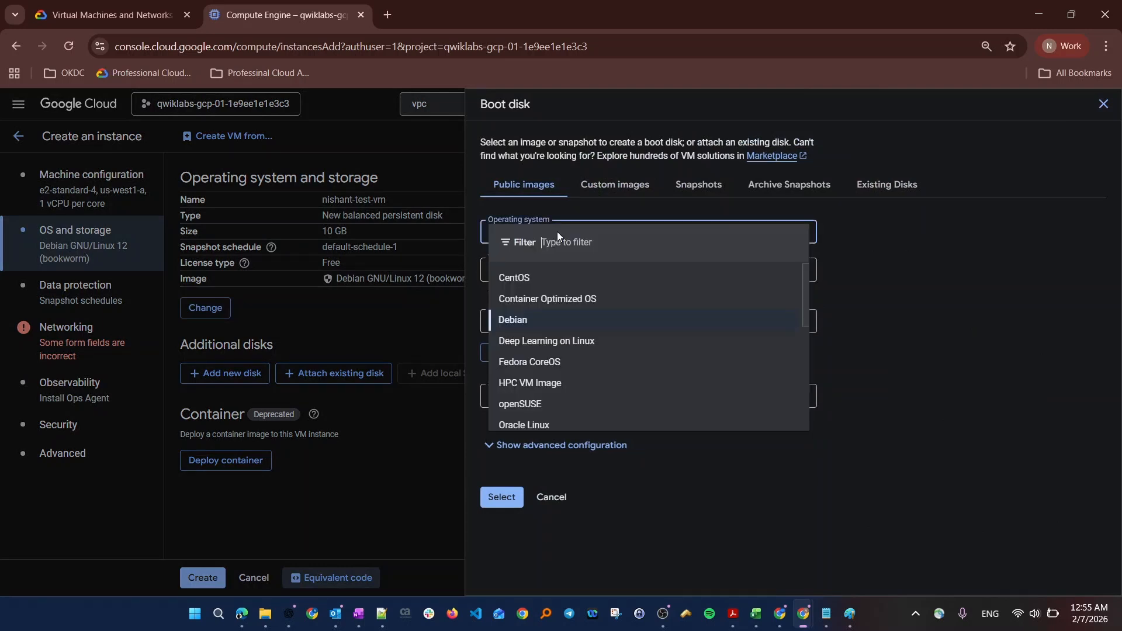
{"action": "left_click", "coordinate": [514, 320]}
Review the available boot disk types and set the type to SSD persistent disk
{"action": "left_click", "coordinate": [538, 320]}
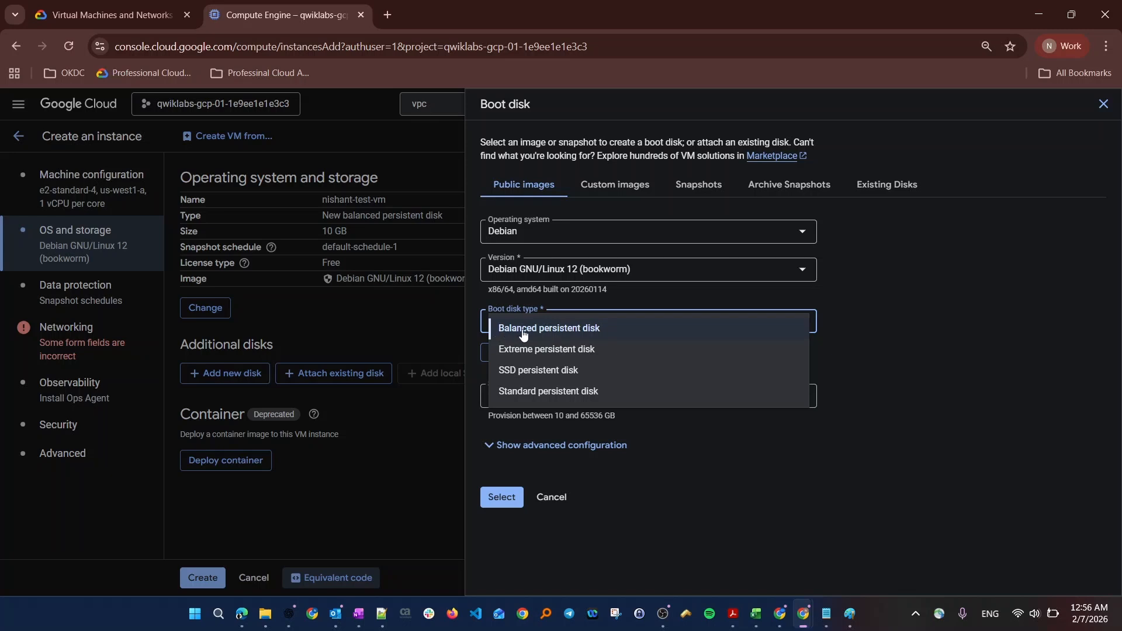
{"action": "left_click", "coordinate": [566, 335]}
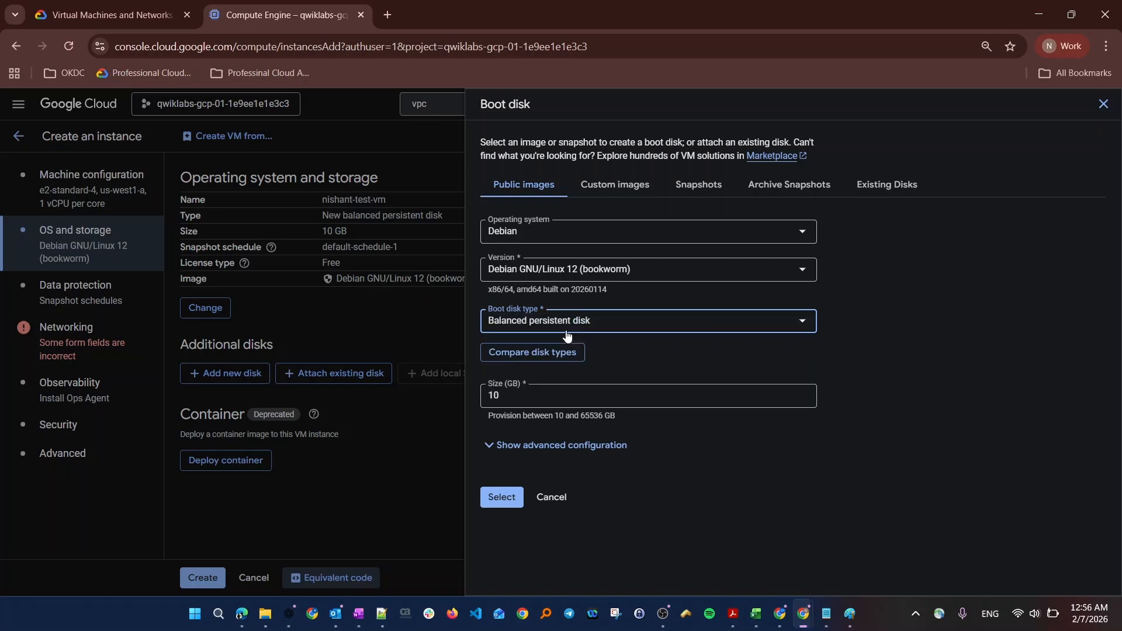
{"action": "left_click", "coordinate": [566, 332]}
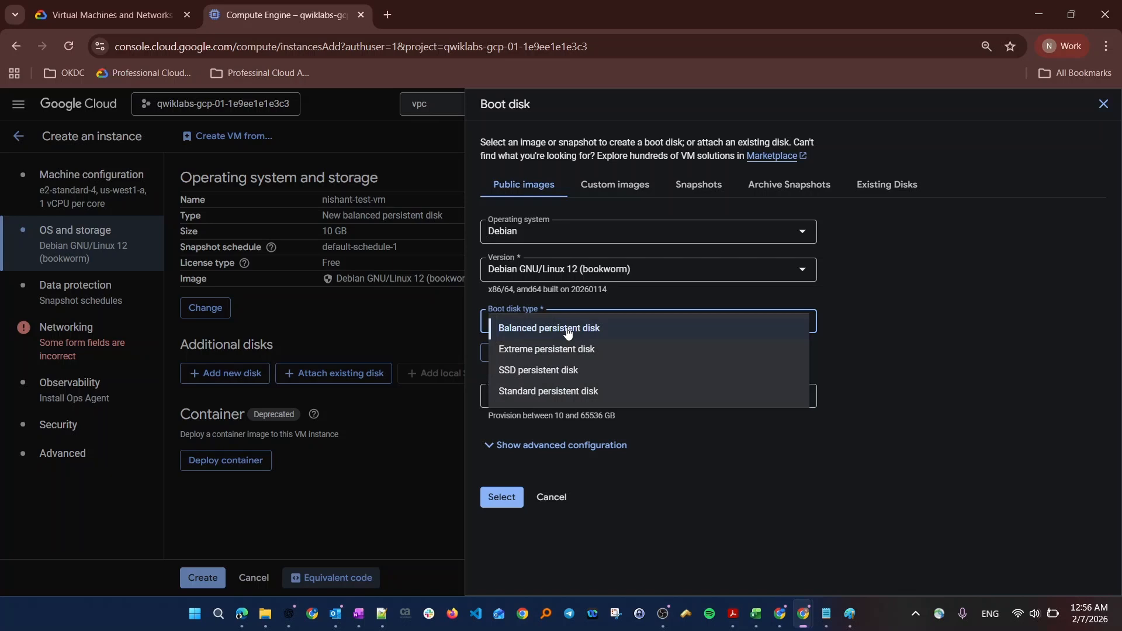
{"action": "left_click", "coordinate": [531, 374]}
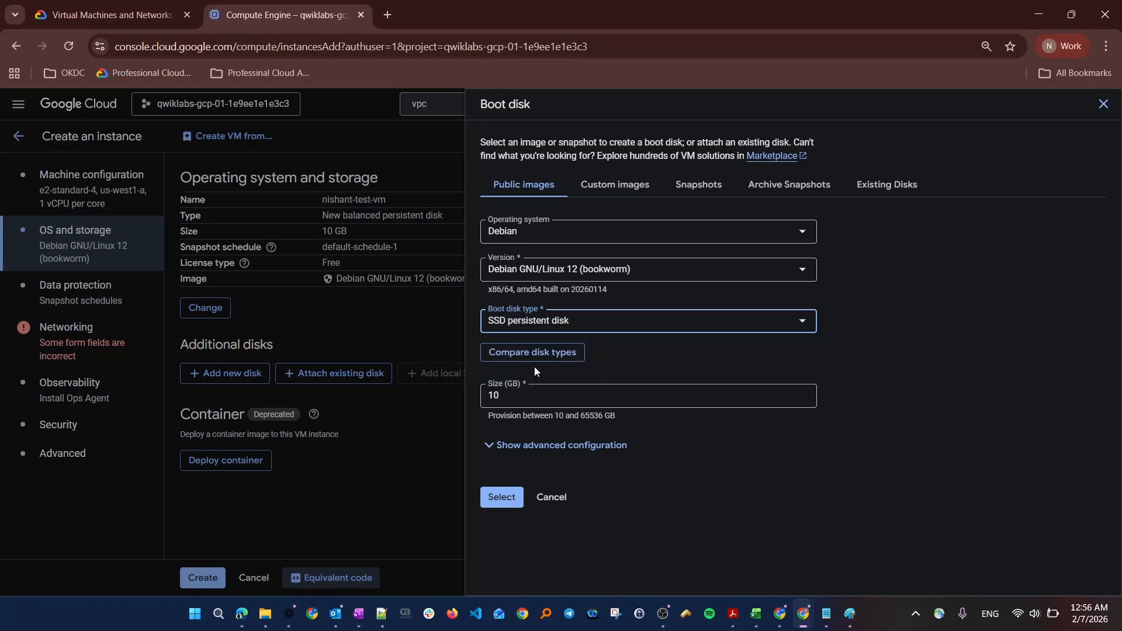
Open the disk type comparison and highlight the read IOPS per instance for the Extreme, SSD, Balanced and Standard disks
{"action": "left_click", "coordinate": [536, 354]}
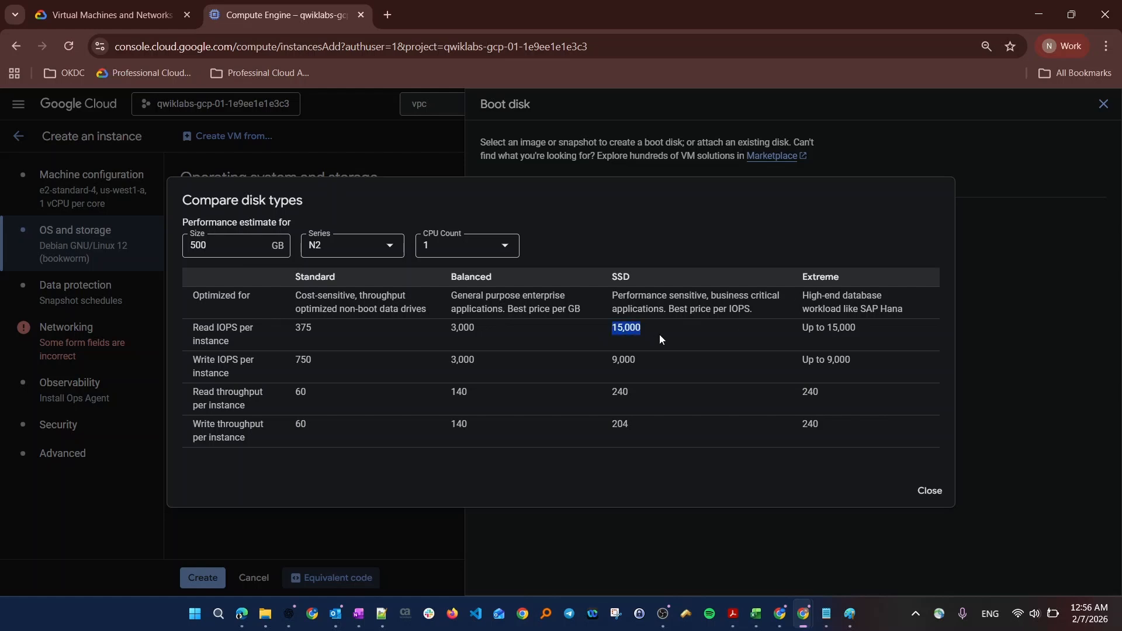
{"action": "left_click_drag", "start_coordinate": [801, 328], "coordinate": [869, 331]}
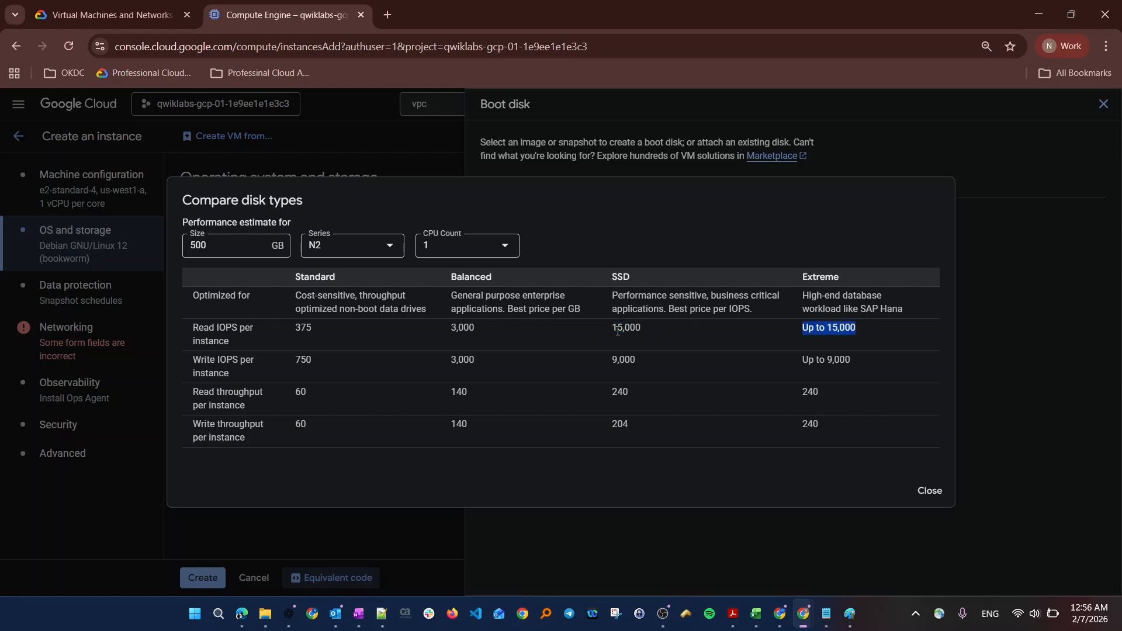
{"action": "left_click_drag", "start_coordinate": [618, 330], "coordinate": [639, 336]}
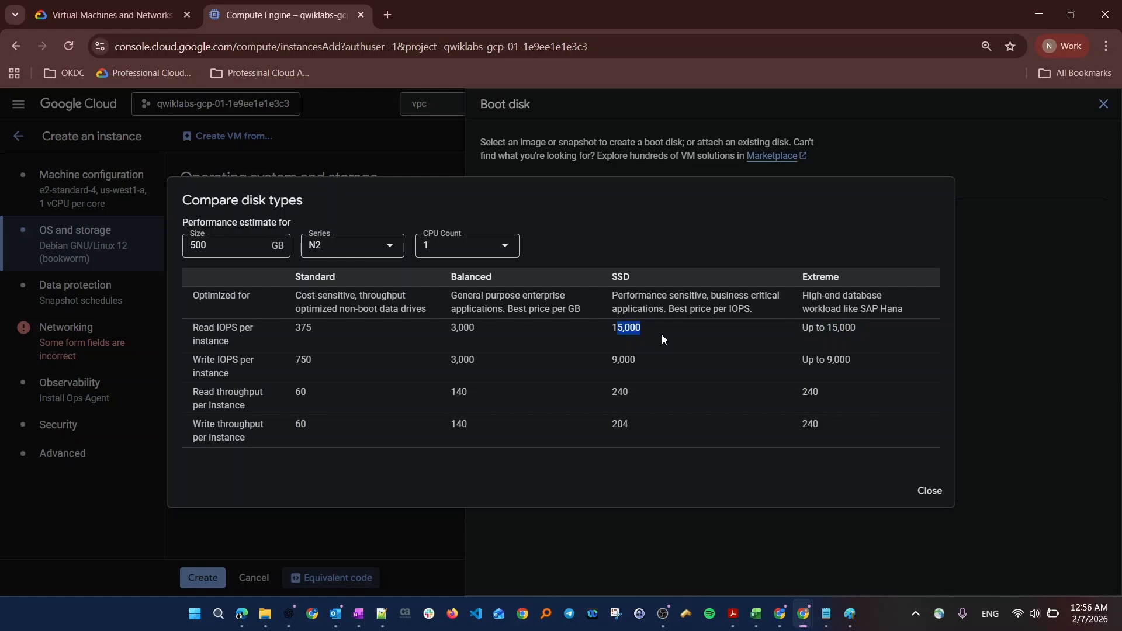
{"action": "left_click_drag", "start_coordinate": [212, 328], "coordinate": [227, 336]}
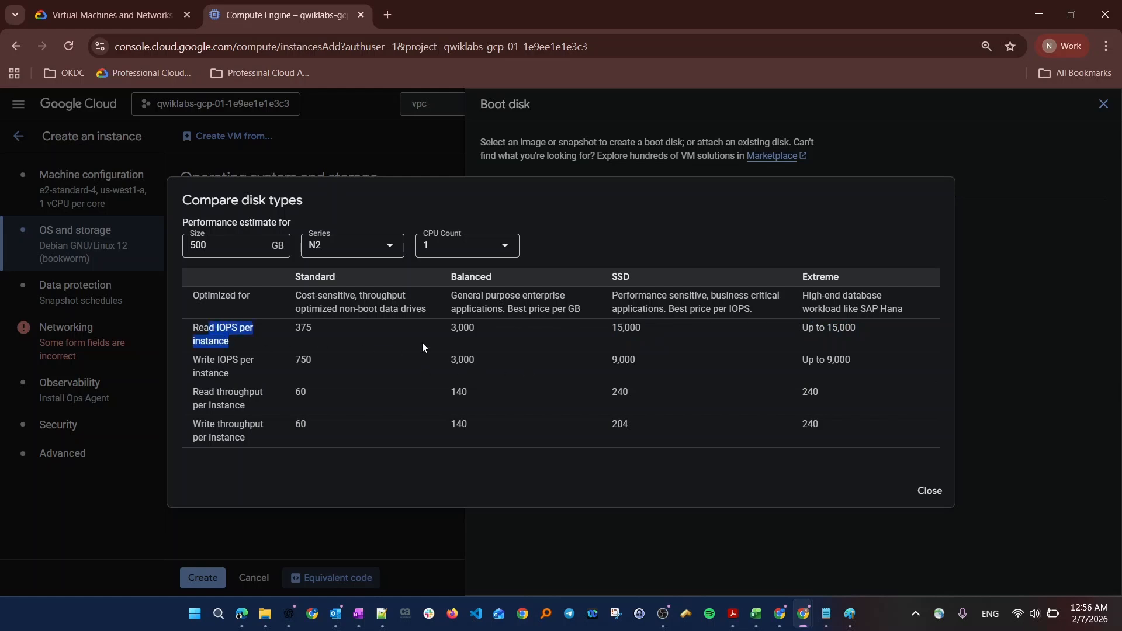
{"action": "left_click_drag", "start_coordinate": [450, 329], "coordinate": [498, 345]}
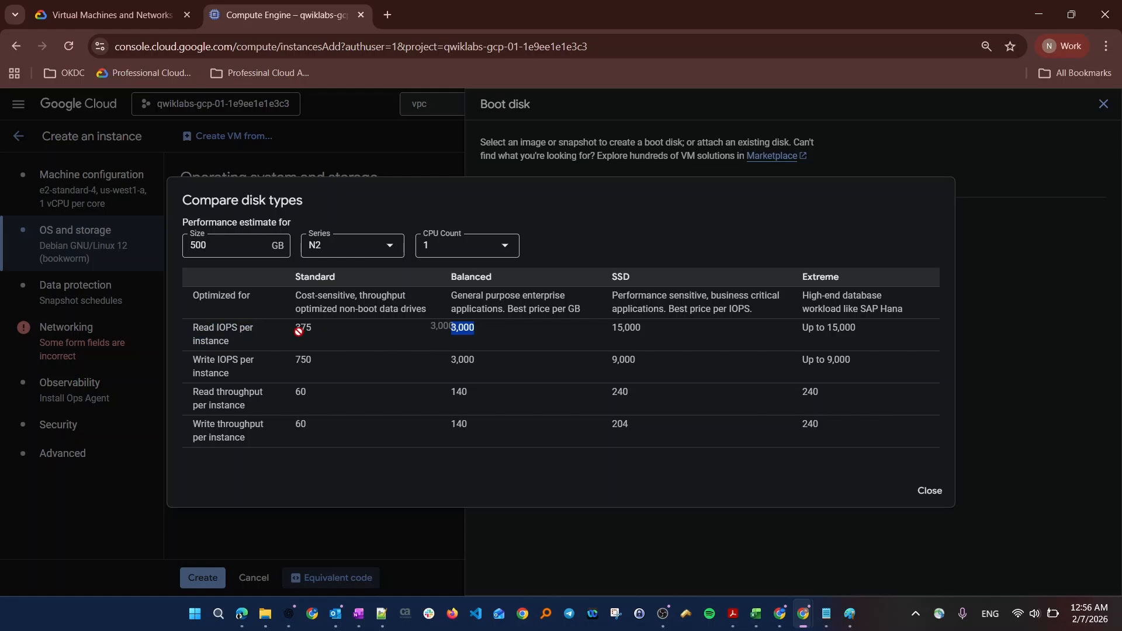
{"action": "left_click_drag", "start_coordinate": [294, 329], "coordinate": [313, 331]}
Highlight the Standard disk's intended use and read IOPS, compare them with the Balanced disk's read IOPS, and close the comparison
{"action": "left_click_drag", "start_coordinate": [296, 296], "coordinate": [417, 304]}
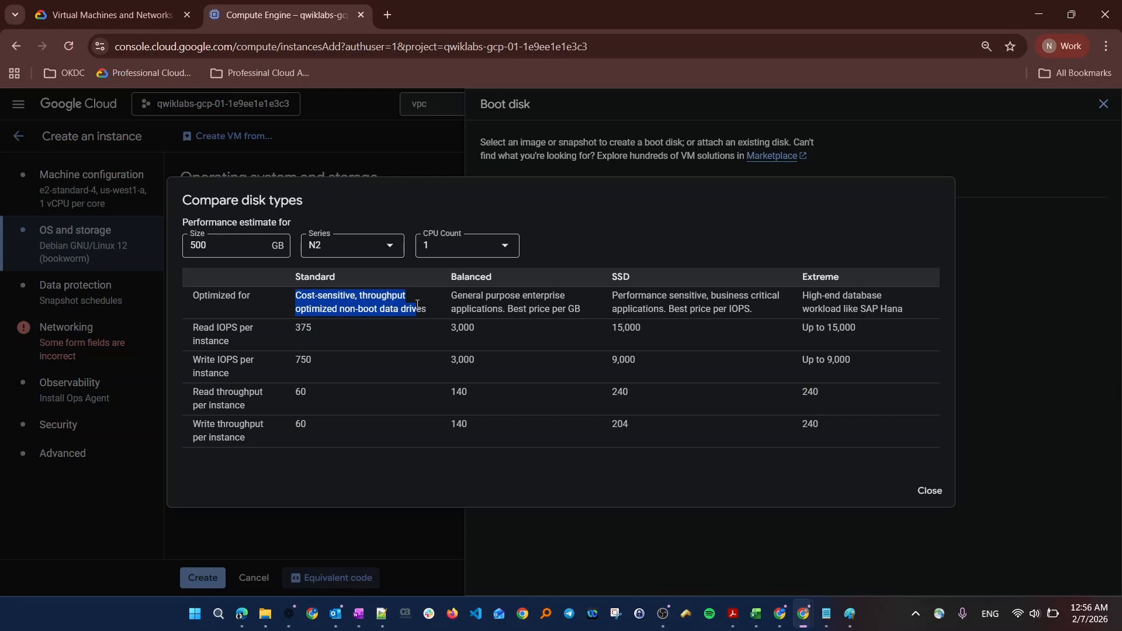
{"action": "left_click", "coordinate": [303, 330]}
{"action": "left_click_drag", "start_coordinate": [298, 297], "coordinate": [354, 304]}
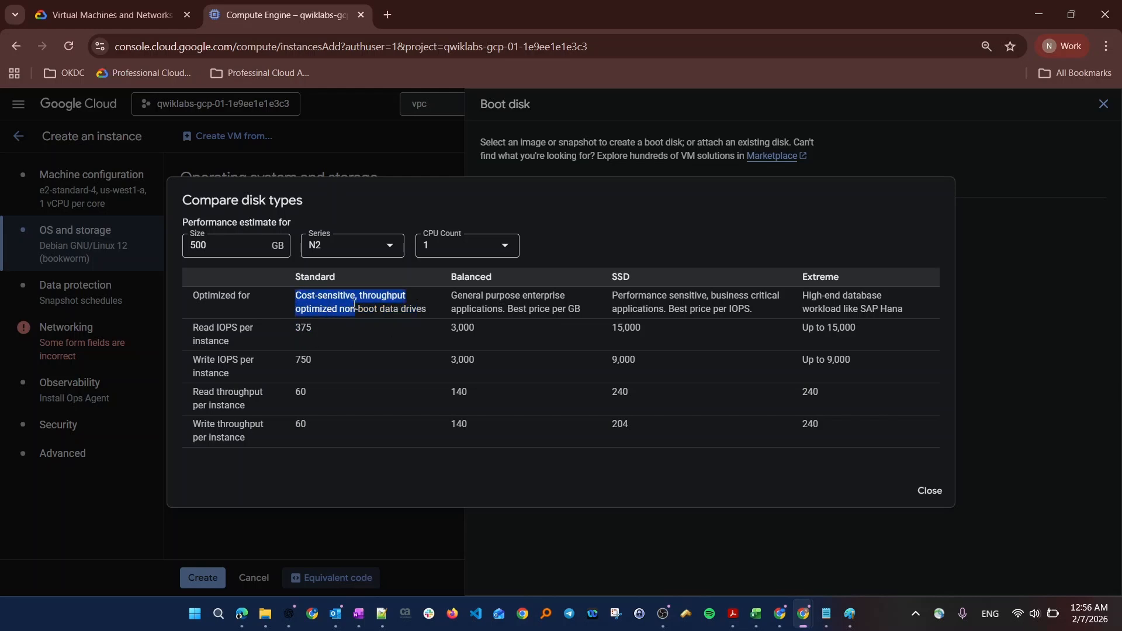
{"action": "left_click_drag", "start_coordinate": [296, 328], "coordinate": [307, 346]}
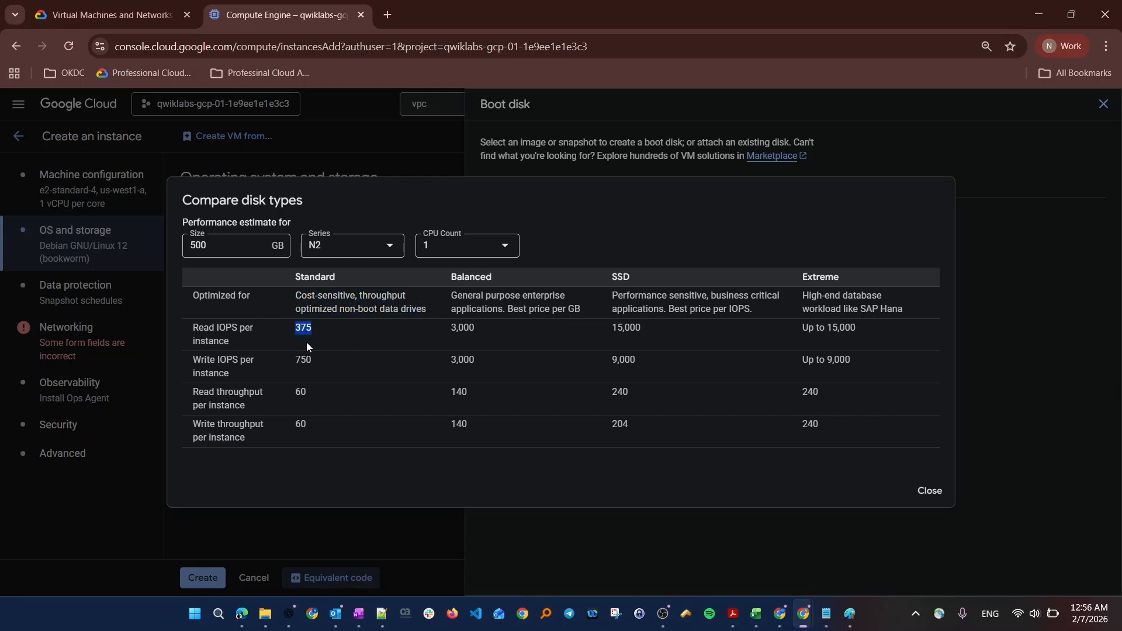
{"action": "left_click_drag", "start_coordinate": [296, 297], "coordinate": [357, 301]}
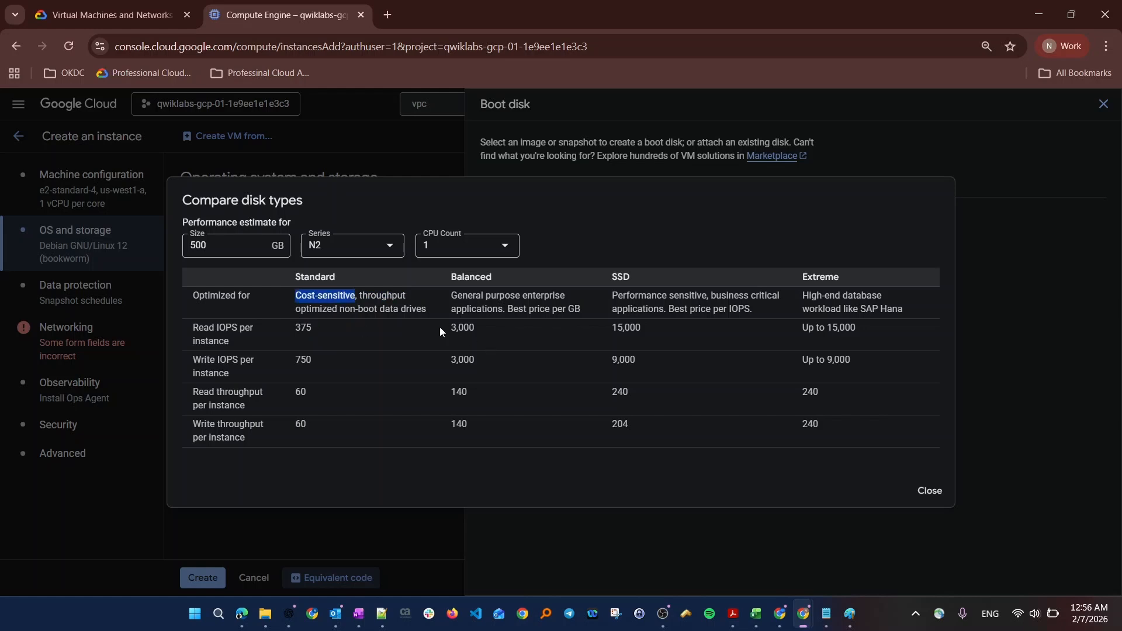
{"action": "left_click_drag", "start_coordinate": [440, 328], "coordinate": [485, 326]}
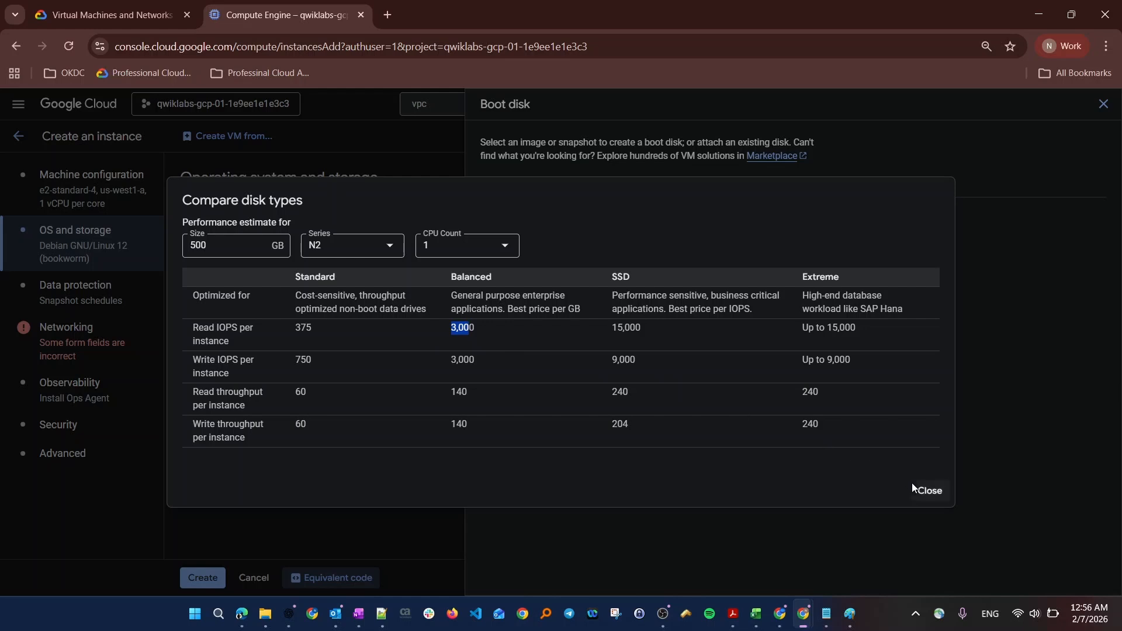
{"action": "left_click", "coordinate": [925, 490]}
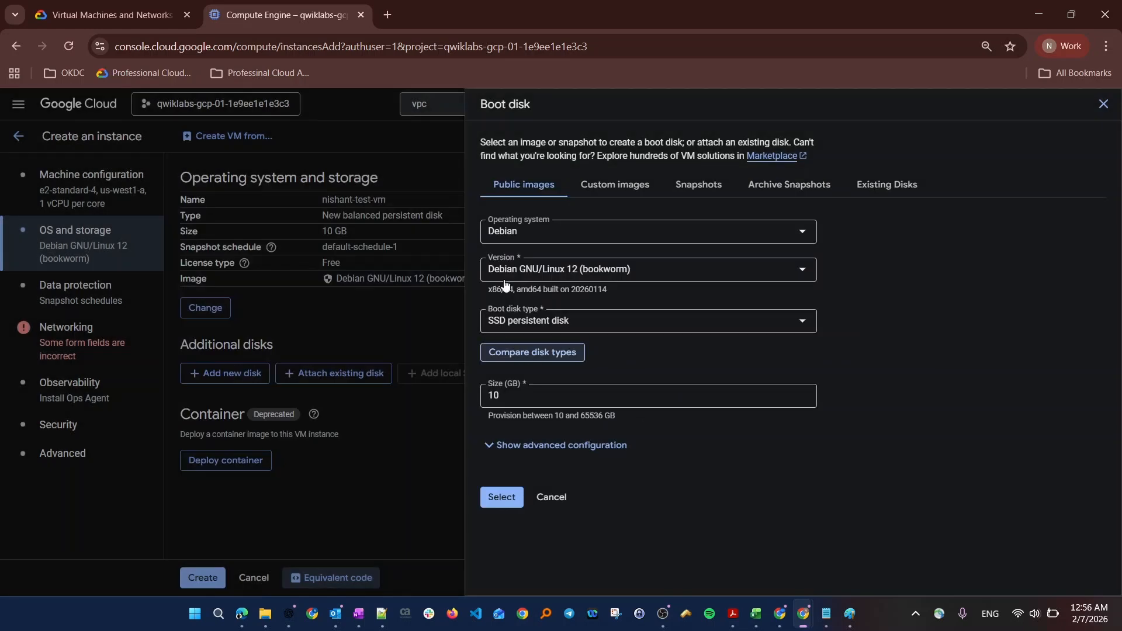
Set the boot disk type to Balanced persistent disk and apply the boot disk settings
{"action": "left_click", "coordinate": [523, 321]}
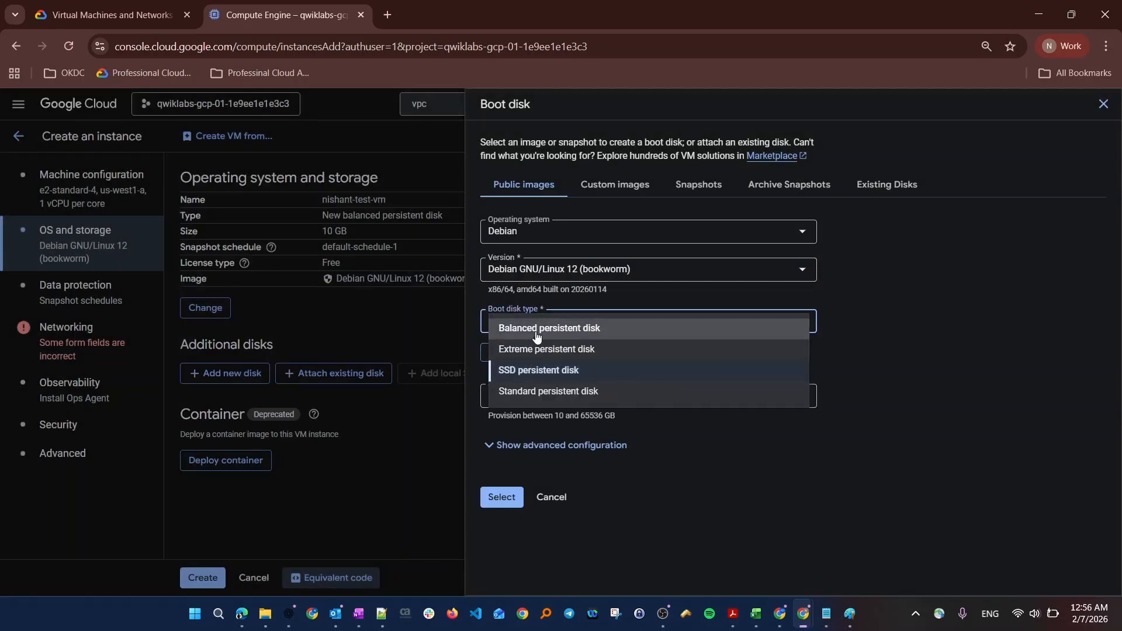
{"action": "left_click", "coordinate": [536, 336]}
{"action": "left_click", "coordinate": [543, 321]}
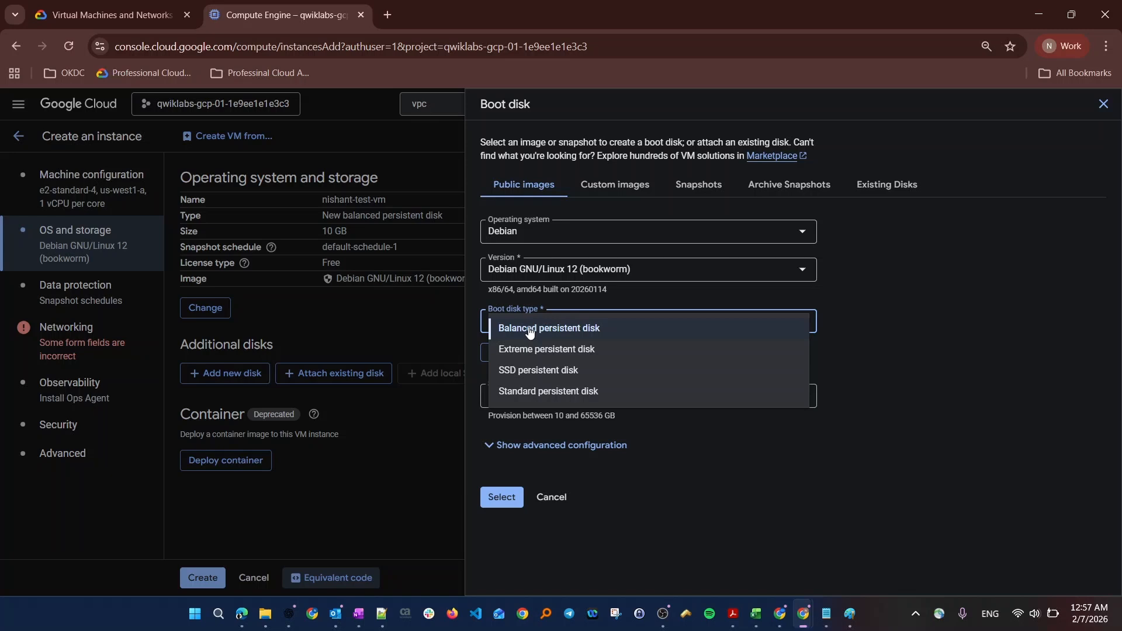
{"action": "left_click", "coordinate": [529, 331]}
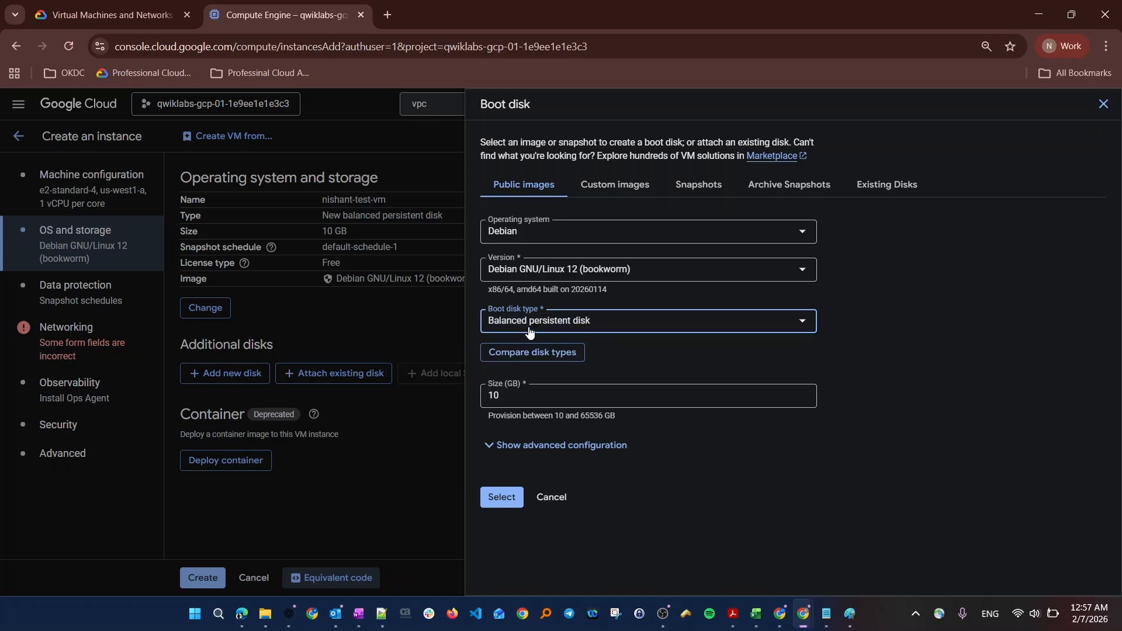
{"action": "left_click", "coordinate": [492, 497]}
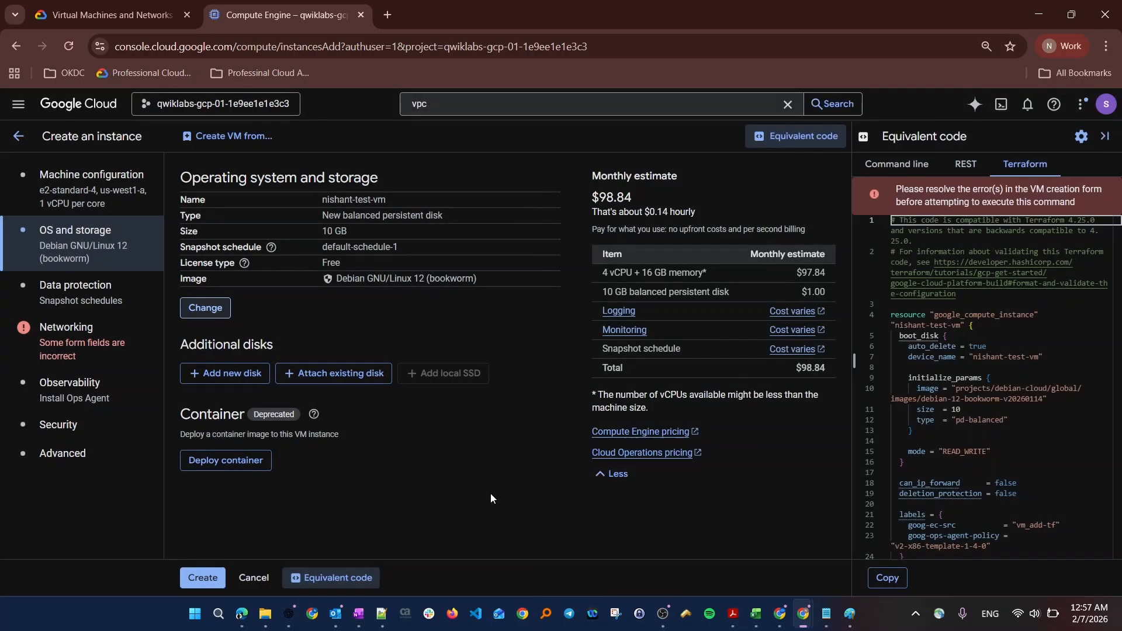
Review the backup, snapshot schedule and replication options in the data protection settings
{"action": "left_click", "coordinate": [71, 297]}
{"action": "scroll", "coordinate": [305, 346], "scroll_direction": "down", "scroll_amount": 1}
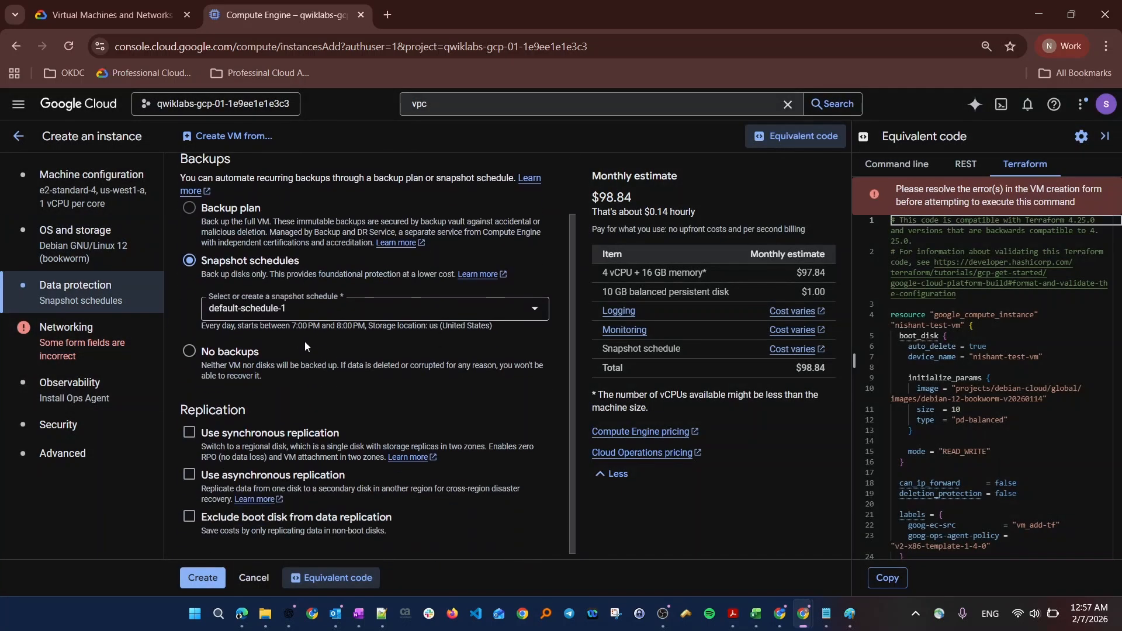
{"action": "scroll", "coordinate": [283, 327], "scroll_direction": "up", "scroll_amount": 1}
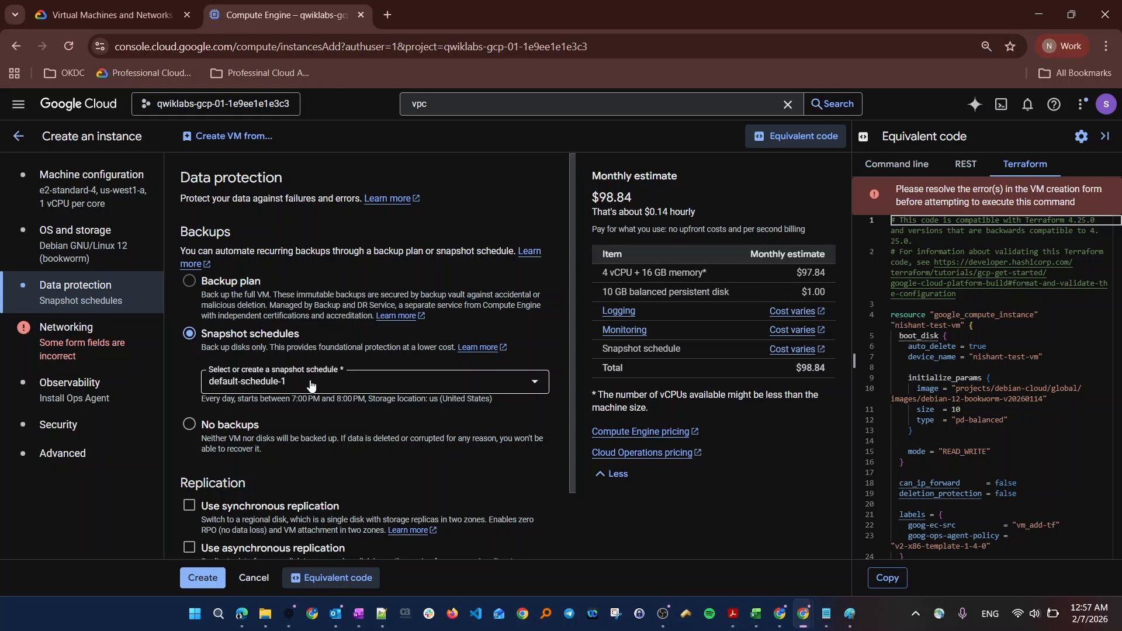
Allow HTTP and HTTPS traffic through the firewall in the instance's networking settings
{"action": "left_click", "coordinate": [73, 350]}
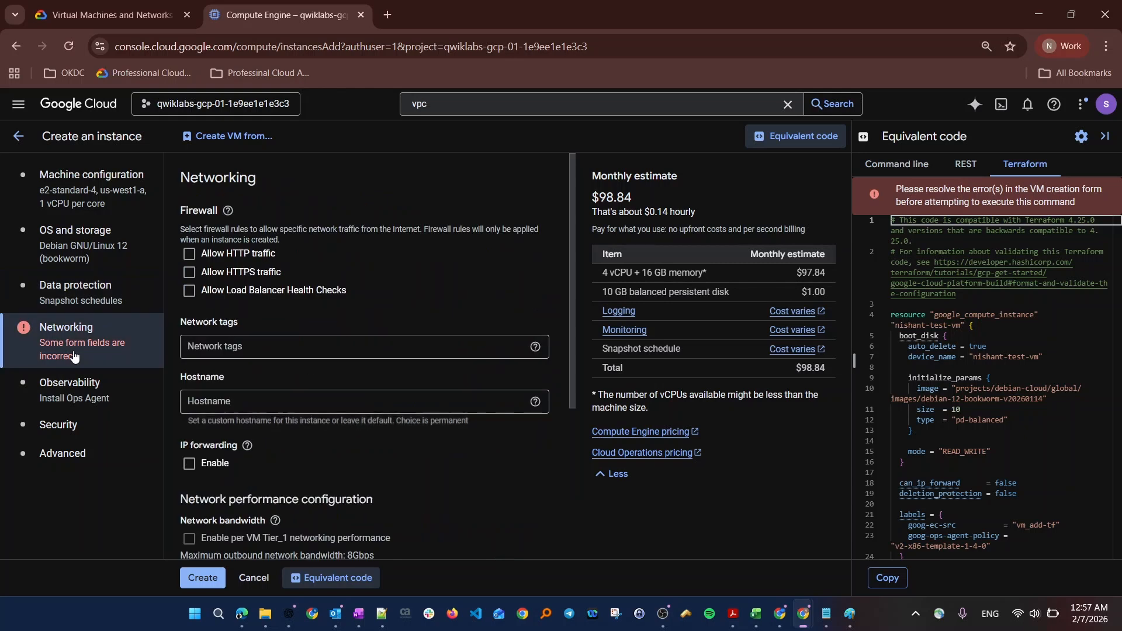
{"action": "left_click", "coordinate": [204, 353]}
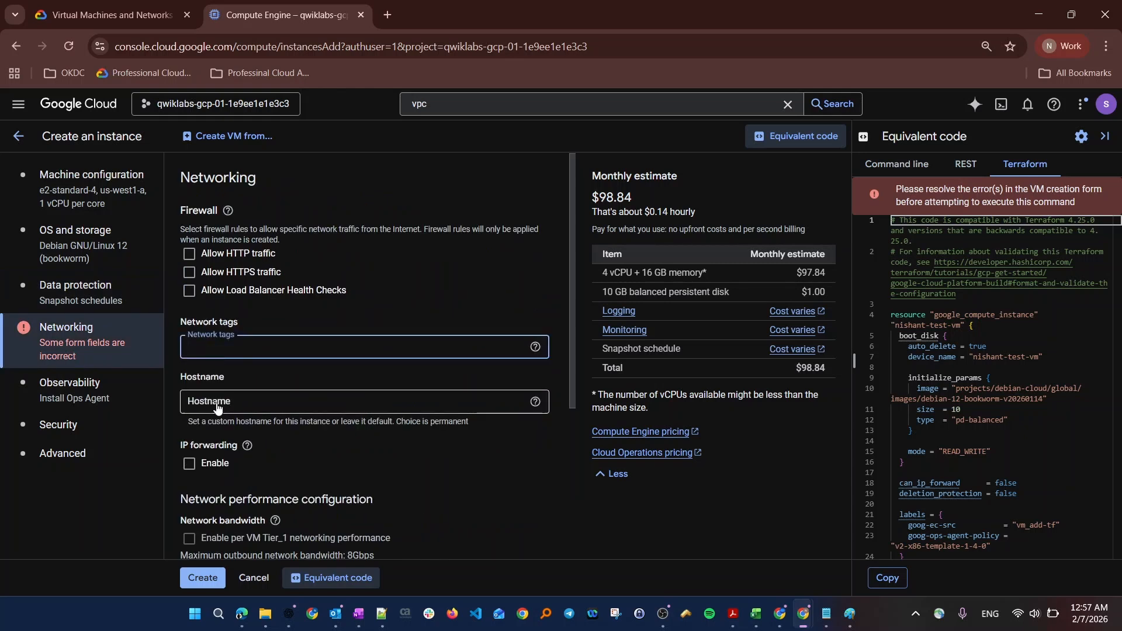
{"action": "left_click", "coordinate": [189, 254]}
{"action": "left_click", "coordinate": [189, 272]}
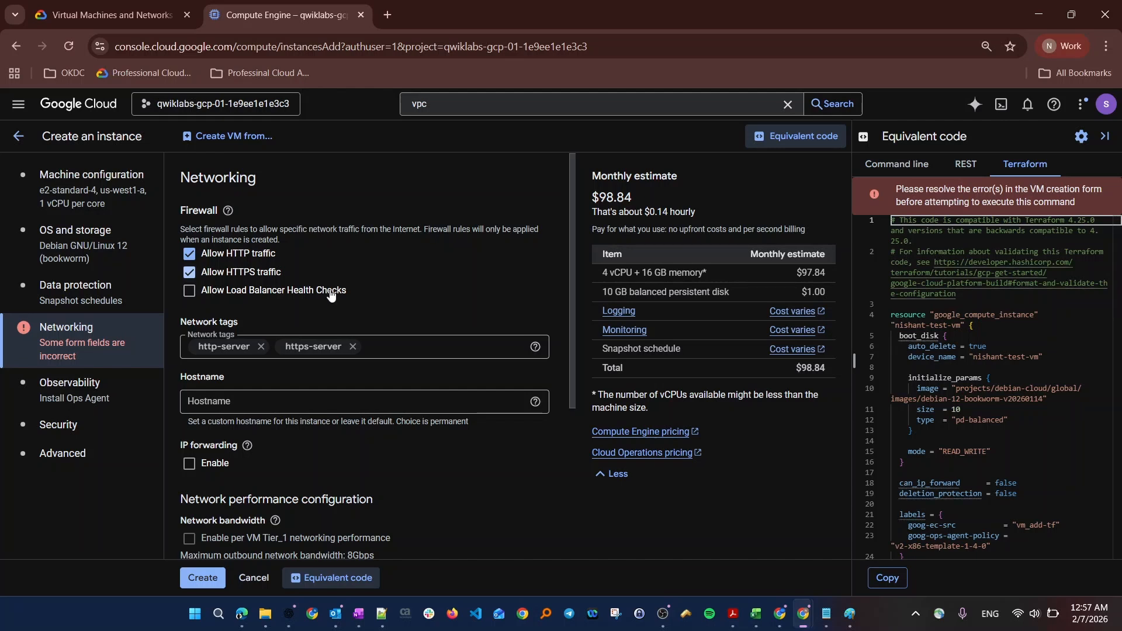
Expand the nic0 network interface and check its available networks and subnetworks, keeping the default network
{"action": "scroll", "coordinate": [336, 297], "scroll_direction": "down", "scroll_amount": 1}
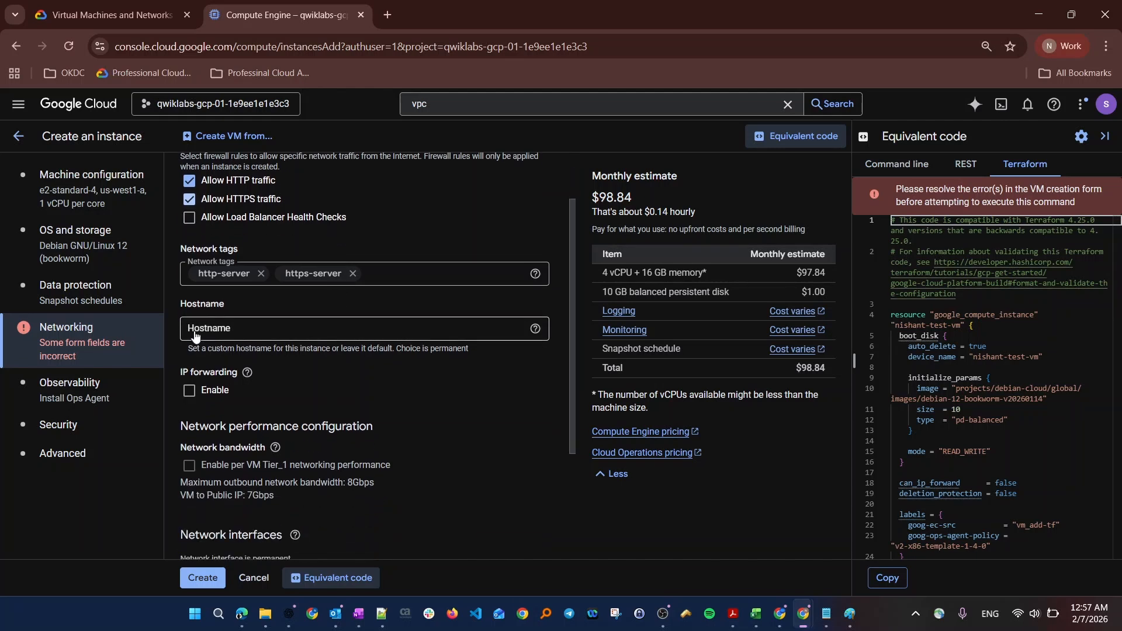
{"action": "scroll", "coordinate": [199, 339], "scroll_direction": "down", "scroll_amount": 1}
{"action": "scroll", "coordinate": [220, 392], "scroll_direction": "down", "scroll_amount": 1}
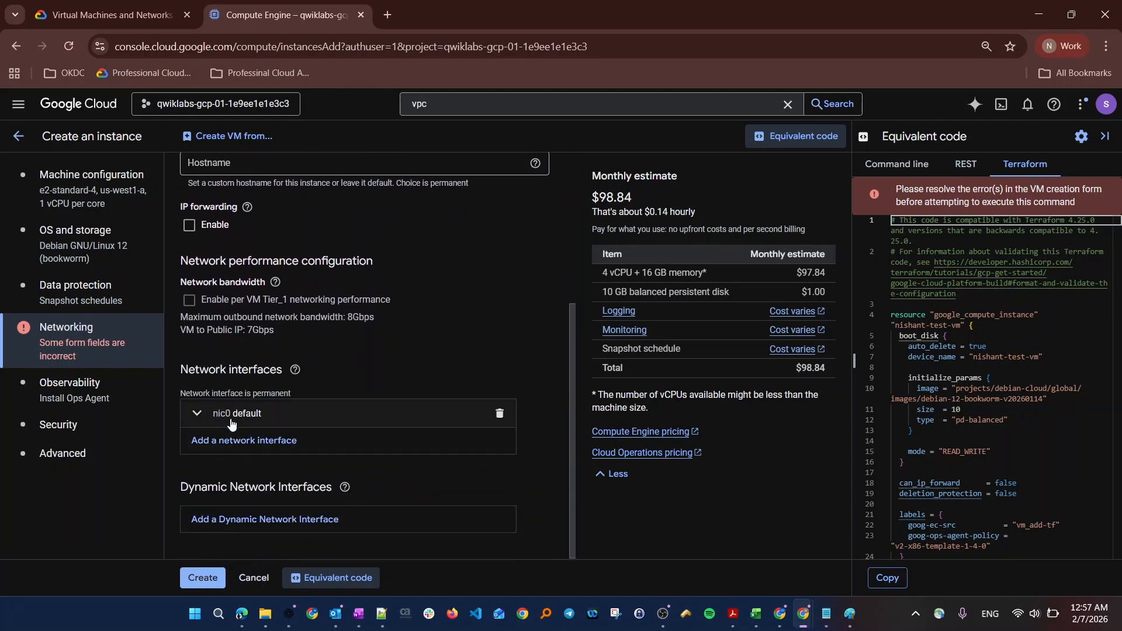
{"action": "left_click", "coordinate": [232, 420]}
{"action": "left_click", "coordinate": [246, 471]}
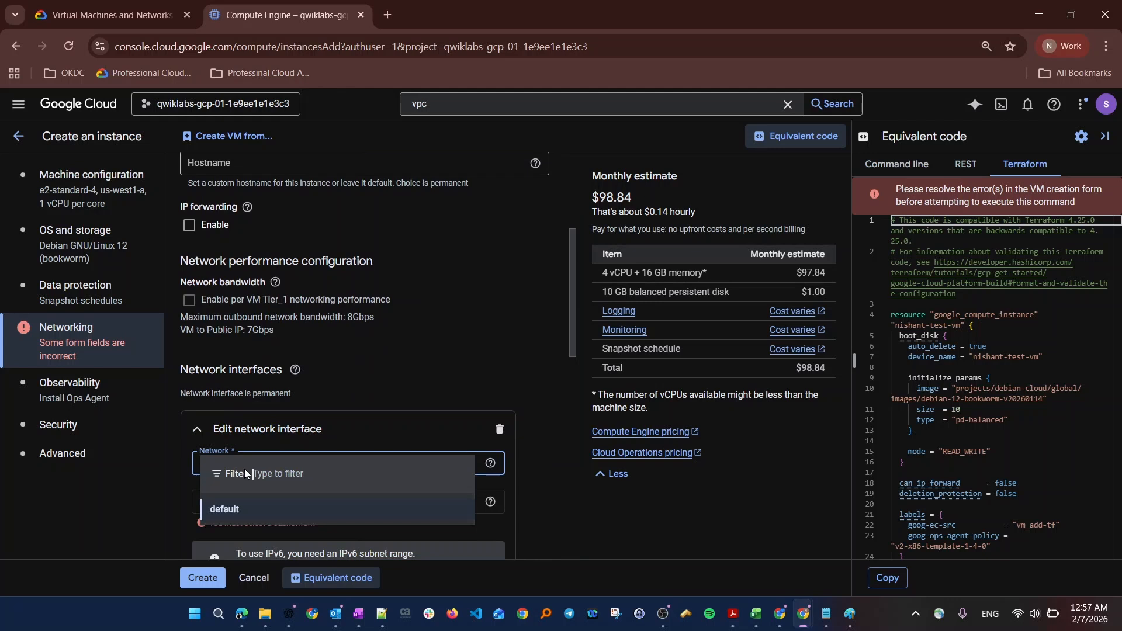
{"action": "left_click", "coordinate": [223, 514]}
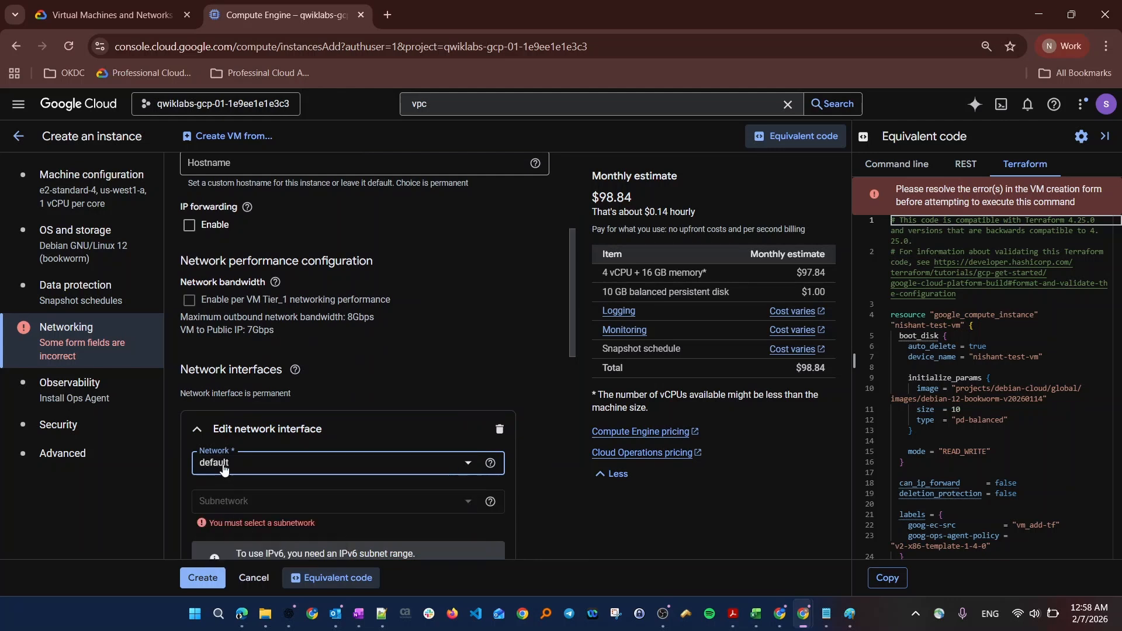
{"action": "left_click", "coordinate": [224, 466]}
{"action": "left_click", "coordinate": [240, 509]}
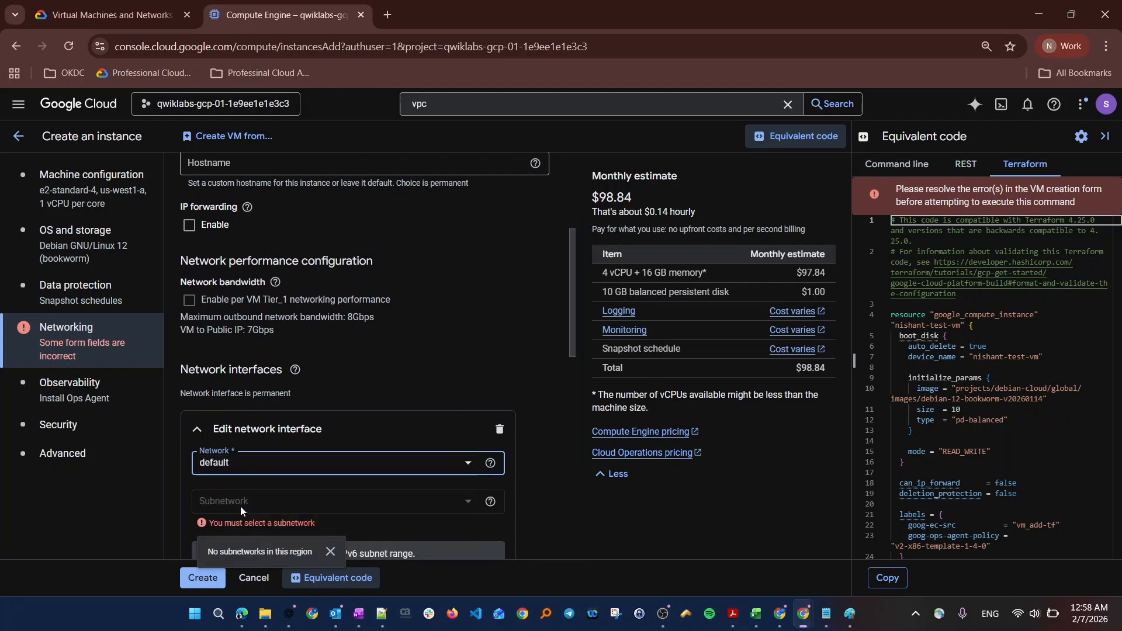
Set the nic0 interface's network interface card to VirtIO
{"action": "scroll", "coordinate": [234, 444], "scroll_direction": "down", "scroll_amount": 2}
{"action": "left_click", "coordinate": [223, 469]}
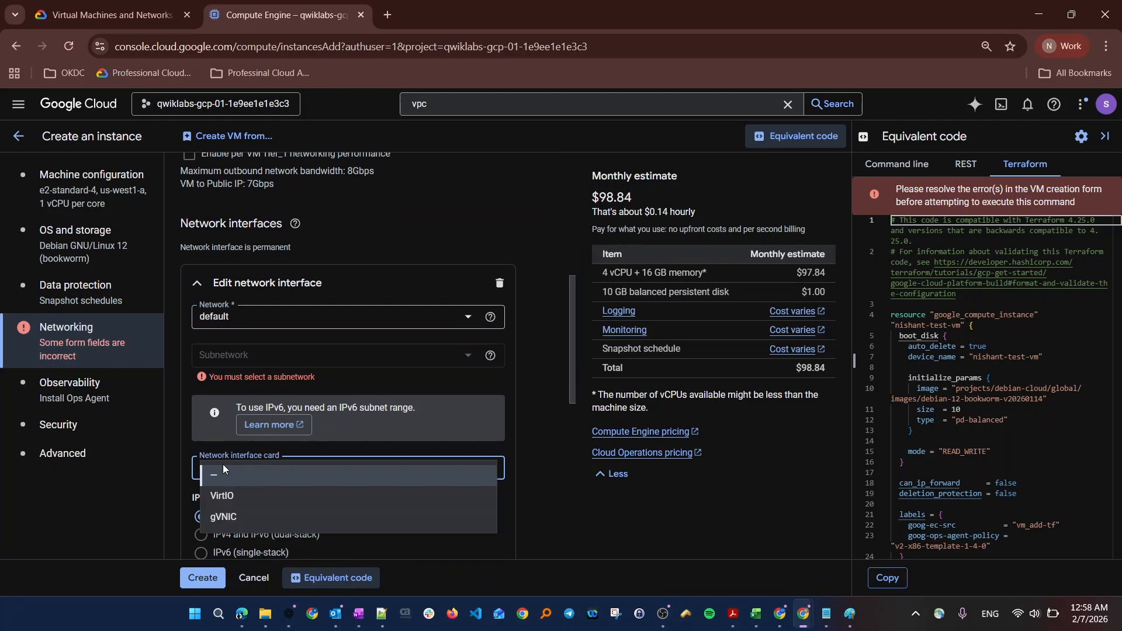
{"action": "left_click", "coordinate": [226, 497]}
Reselect the default network for the interface and recheck whether a subnetwork can be chosen
{"action": "left_click", "coordinate": [222, 319]}
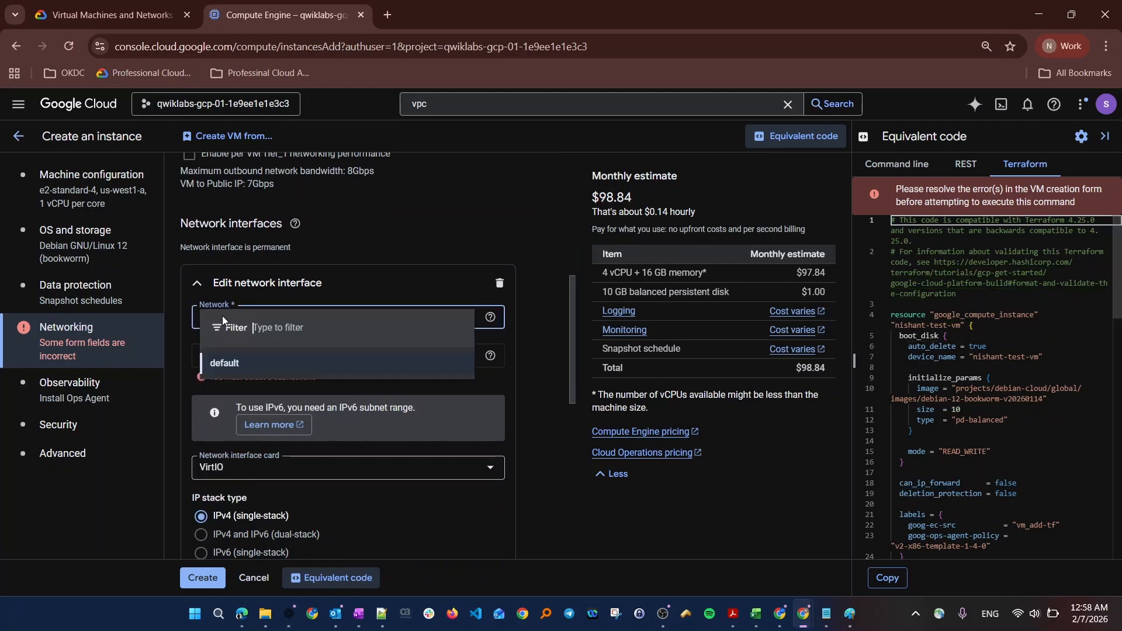
{"action": "left_click", "coordinate": [223, 358]}
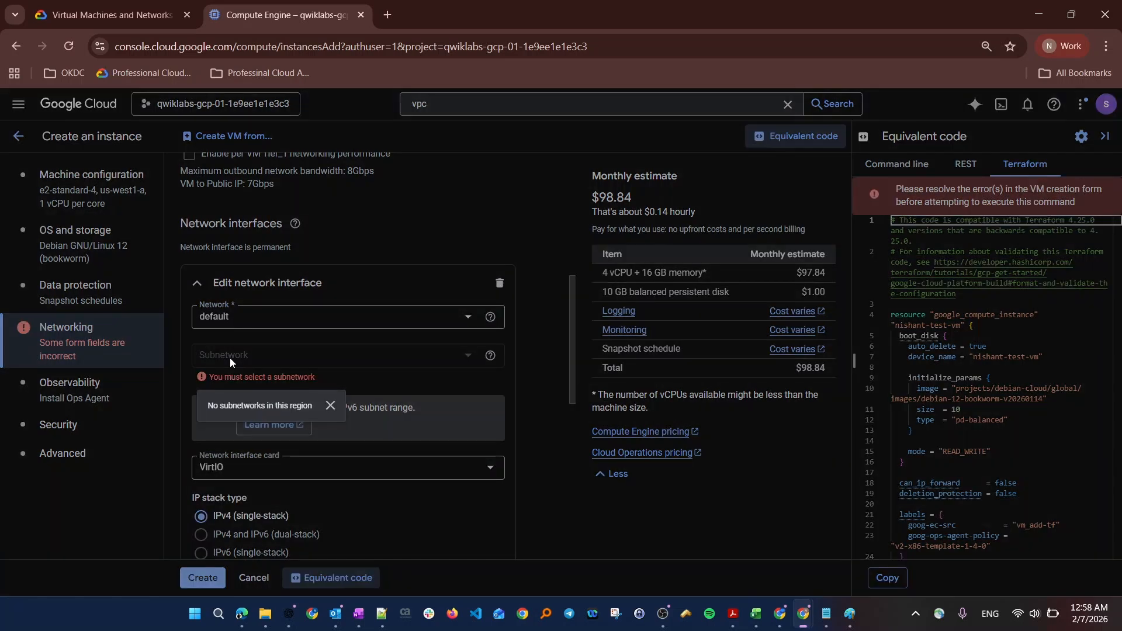
{"action": "left_click", "coordinate": [330, 406]}
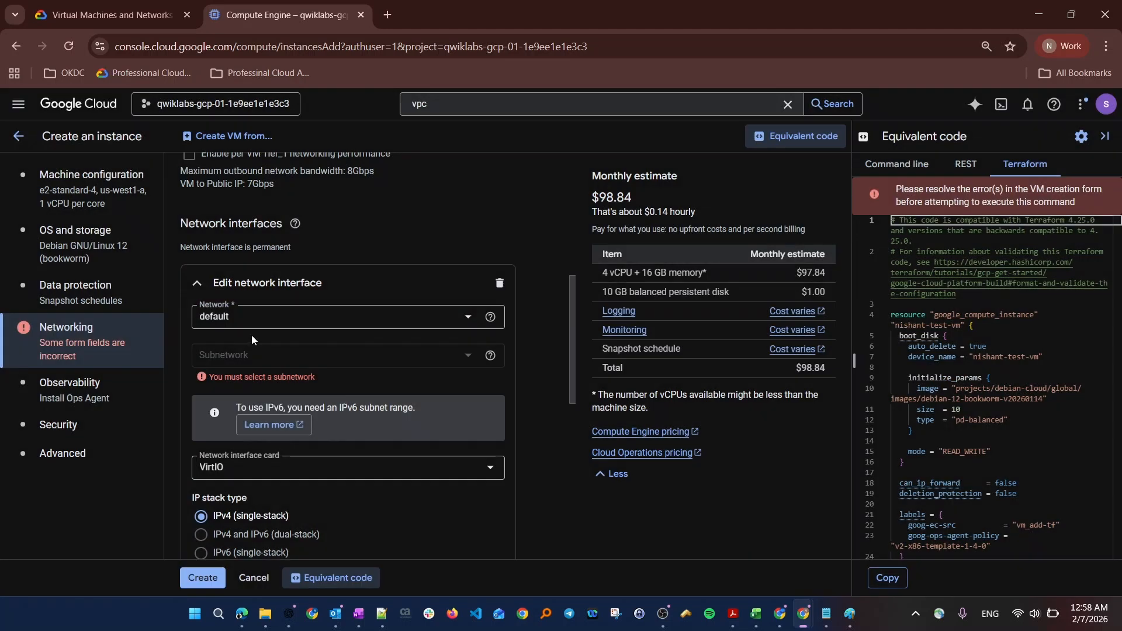
{"action": "left_click", "coordinate": [251, 321]}
{"action": "left_click", "coordinate": [248, 362]}
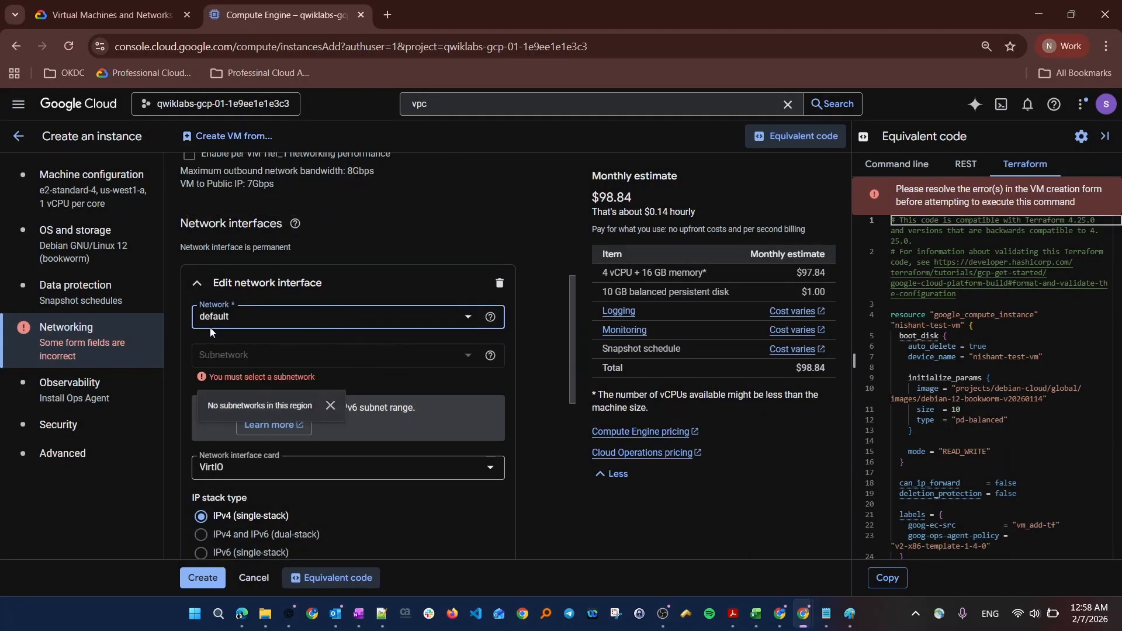
Review the remaining interface settings and set the network interface card to gVNIC
{"action": "scroll", "coordinate": [240, 328], "scroll_direction": "down", "scroll_amount": 1}
{"action": "scroll", "coordinate": [241, 333], "scroll_direction": "down", "scroll_amount": 2}
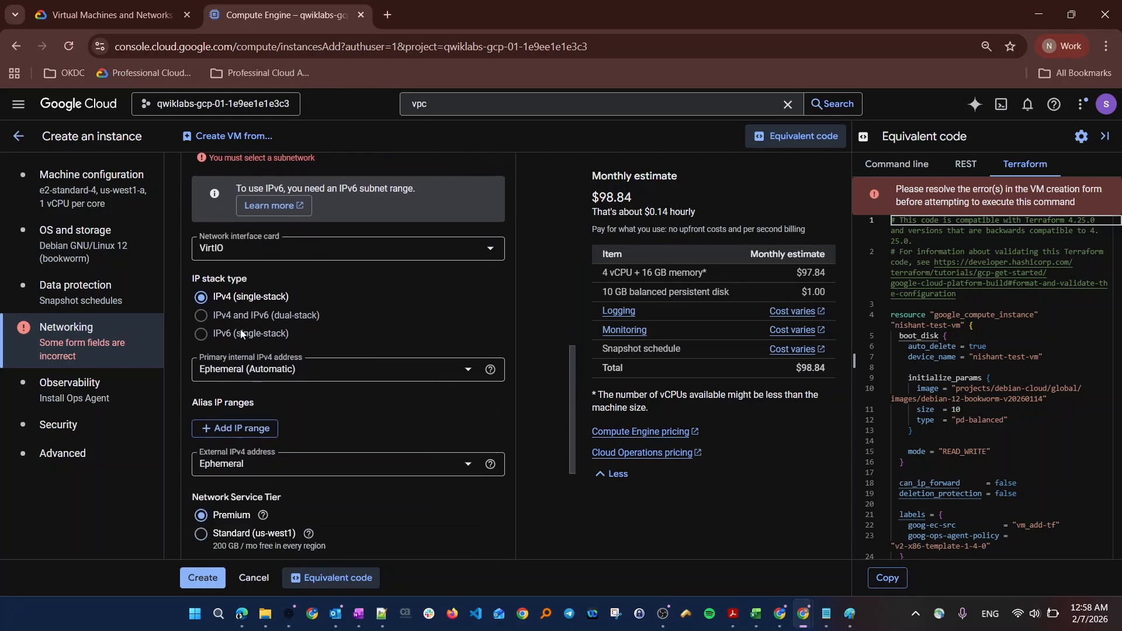
{"action": "scroll", "coordinate": [242, 331], "scroll_direction": "down", "scroll_amount": 3}
{"action": "scroll", "coordinate": [234, 322], "scroll_direction": "up", "scroll_amount": 5}
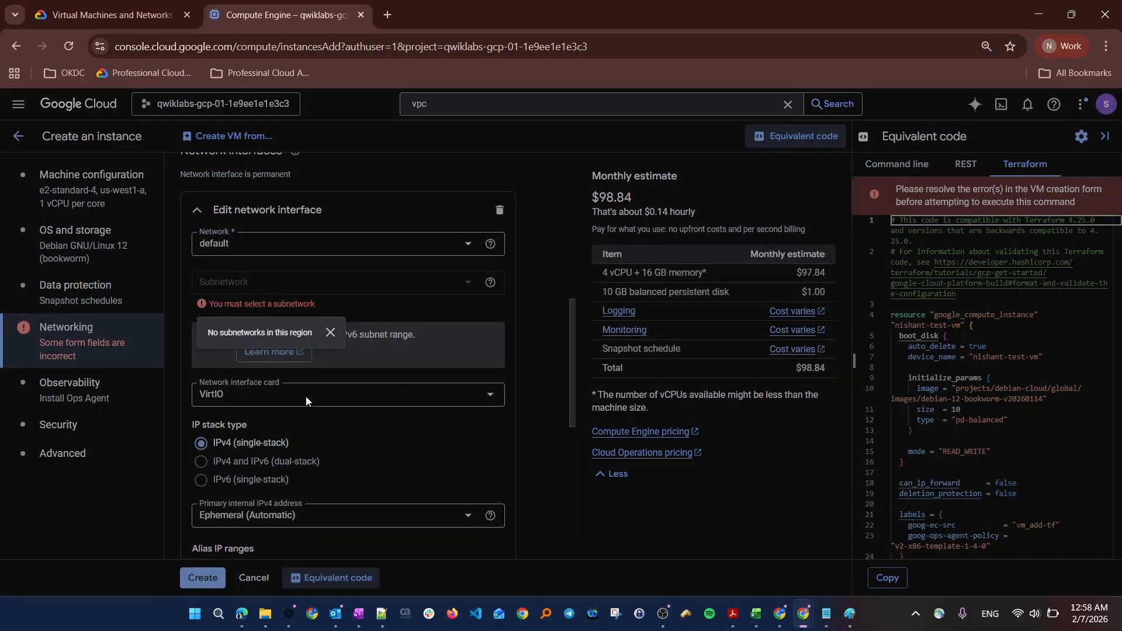
{"action": "left_click", "coordinate": [221, 399]}
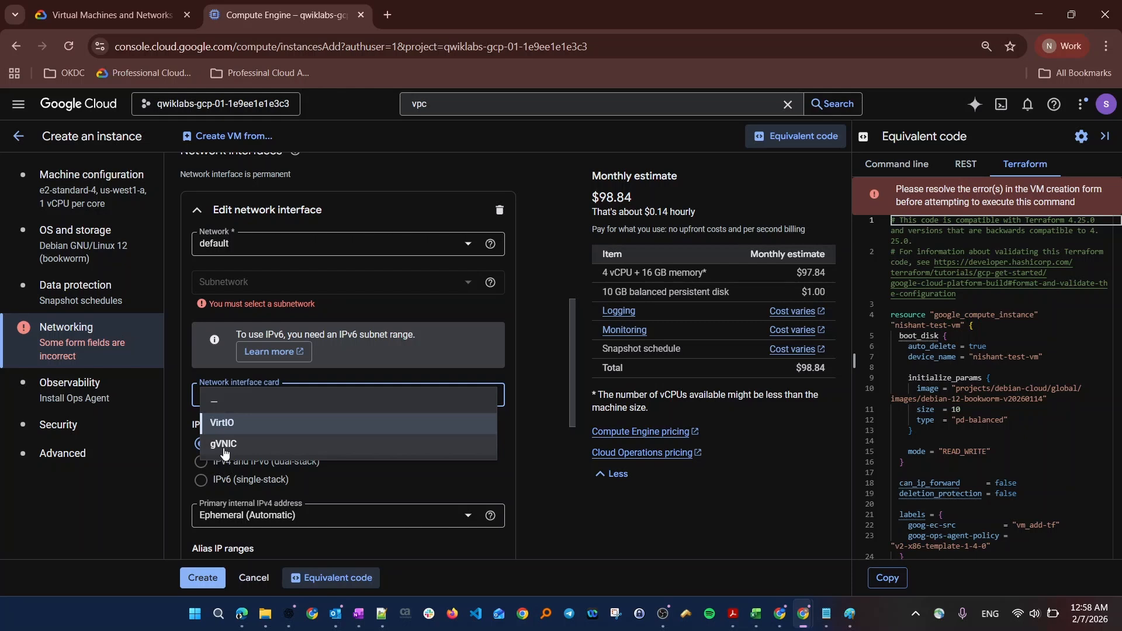
{"action": "left_click", "coordinate": [224, 453]}
{"action": "left_click", "coordinate": [211, 402]}
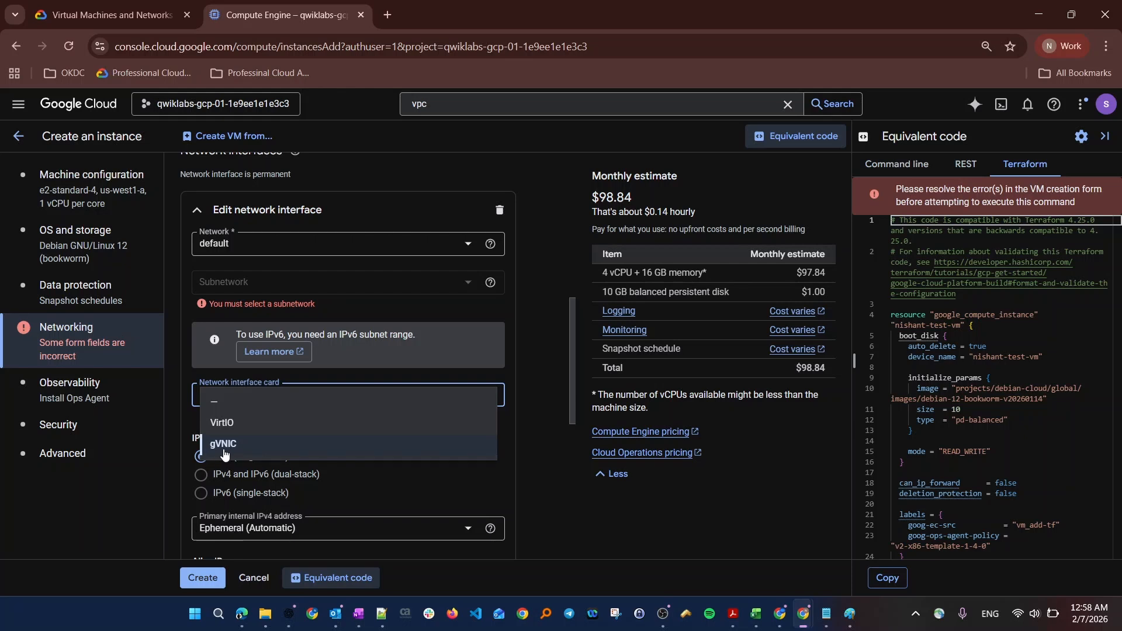
{"action": "left_click", "coordinate": [224, 444]}
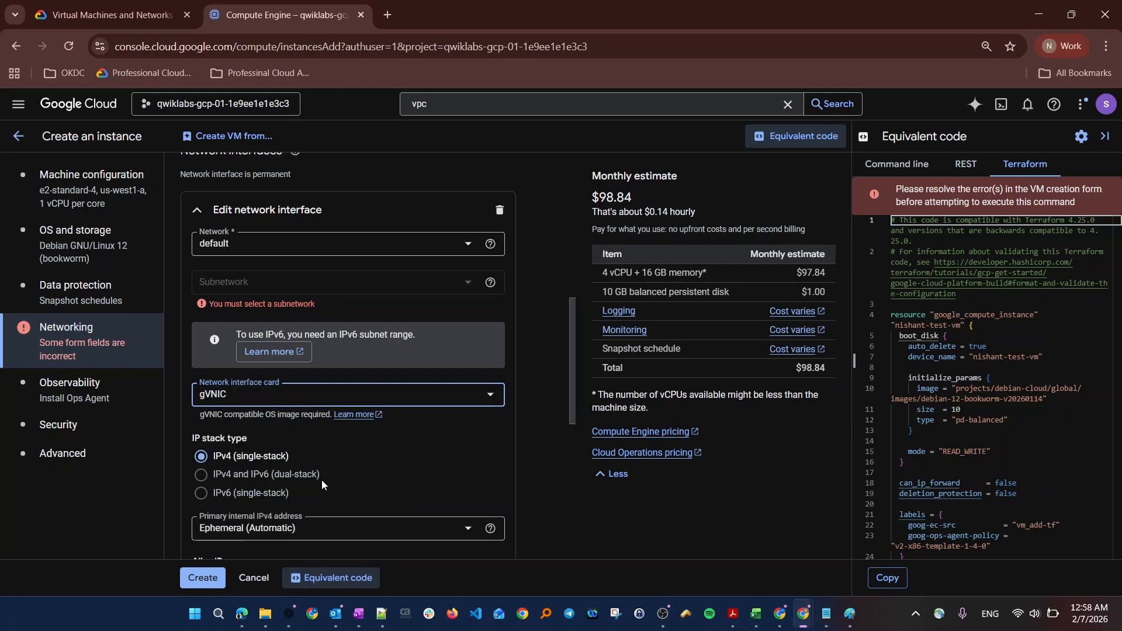
Review the primary internal IPv4 address options and keep Ephemeral (Automatic)
{"action": "scroll", "coordinate": [321, 480], "scroll_direction": "down", "scroll_amount": 3}
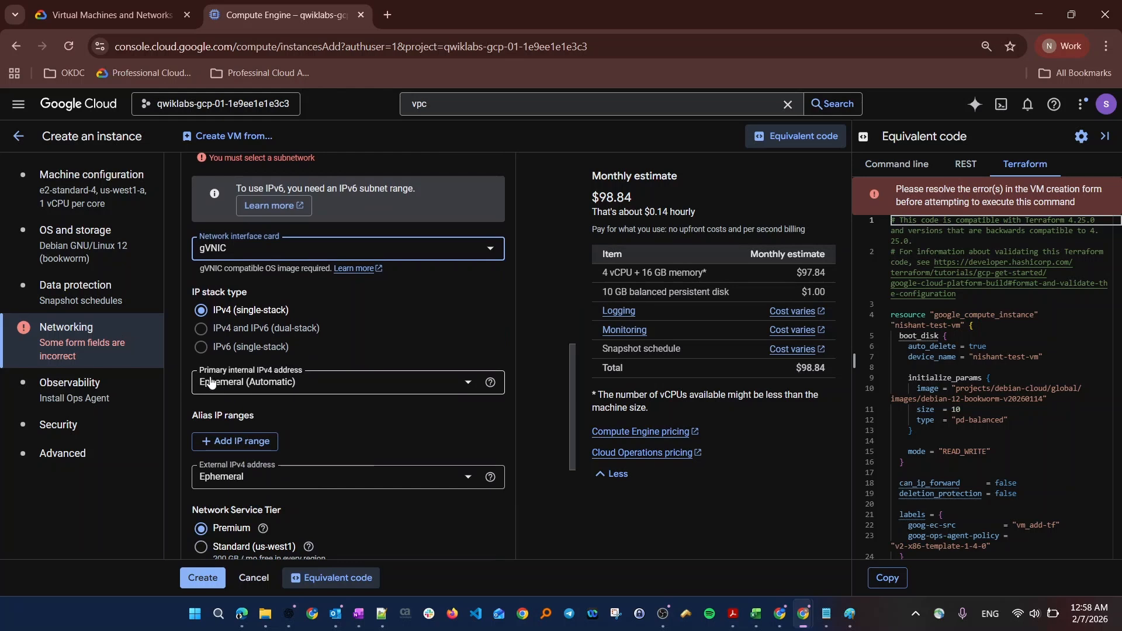
{"action": "left_click", "coordinate": [249, 389]}
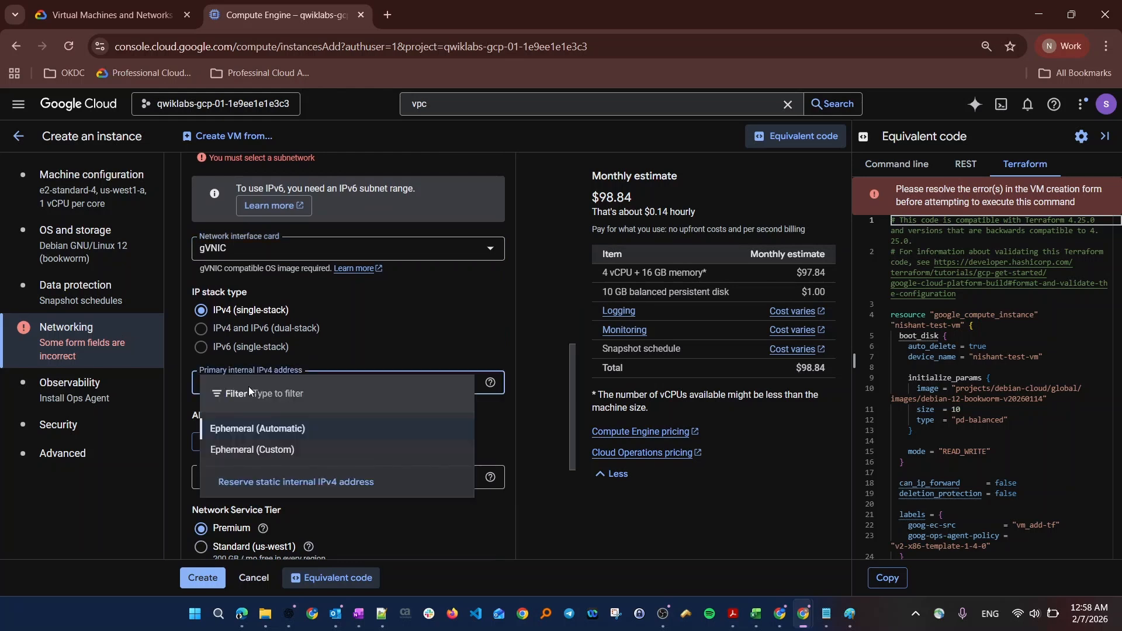
{"action": "left_click", "coordinate": [240, 430]}
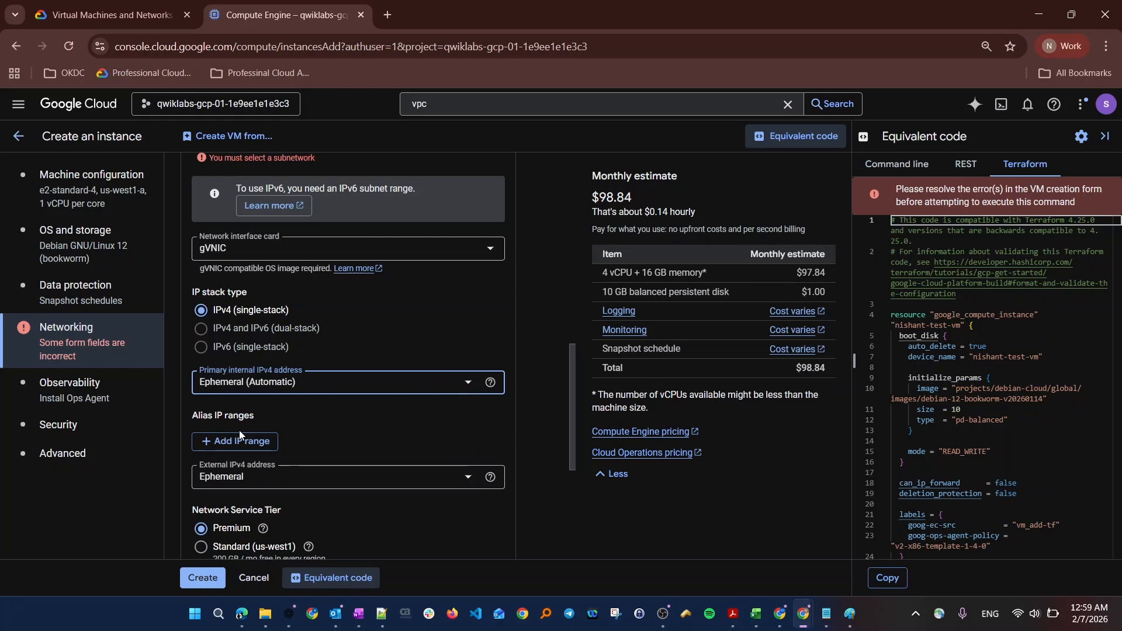
{"action": "left_click", "coordinate": [224, 390]}
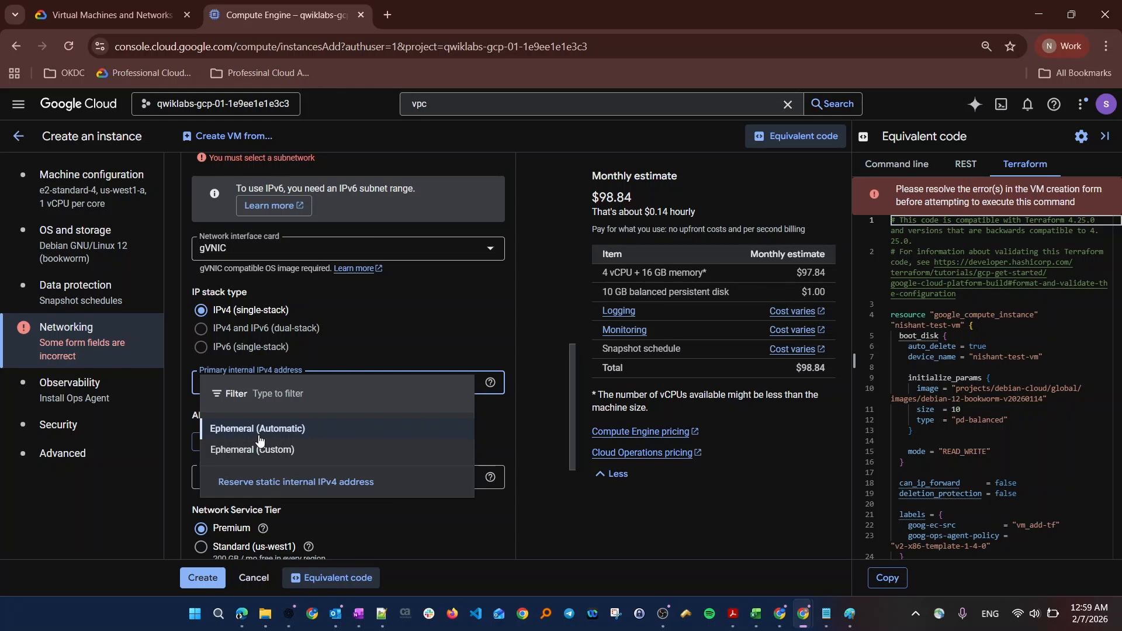
{"action": "left_click", "coordinate": [432, 298]}
Set the interface's external IPv4 address to None
{"action": "scroll", "coordinate": [431, 299], "scroll_direction": "down", "scroll_amount": 1}
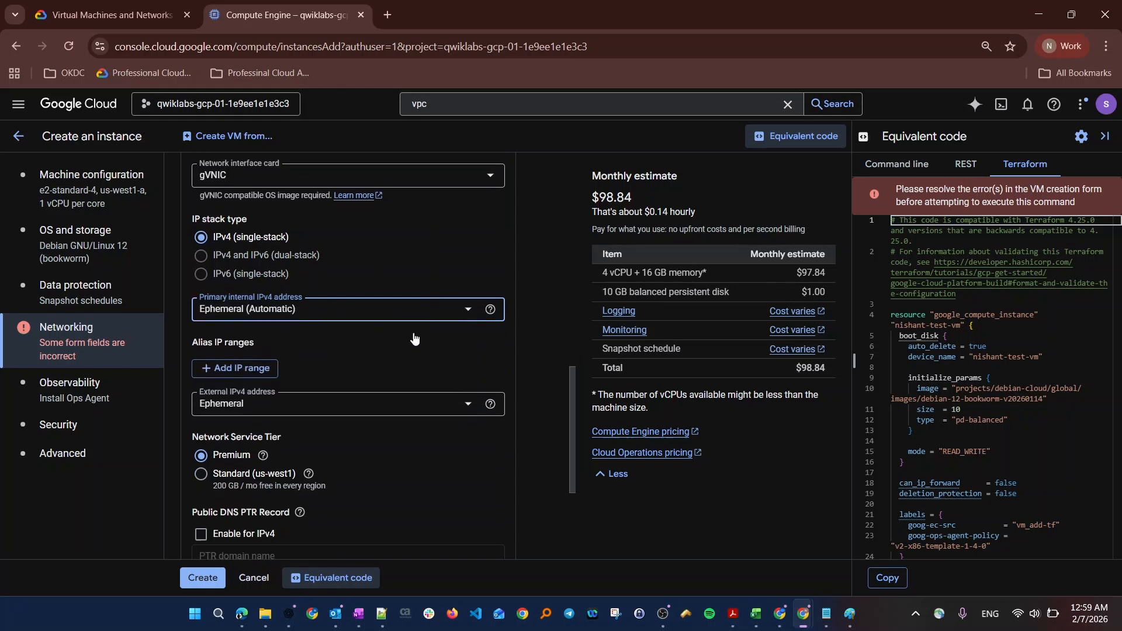
{"action": "left_click", "coordinate": [268, 408]}
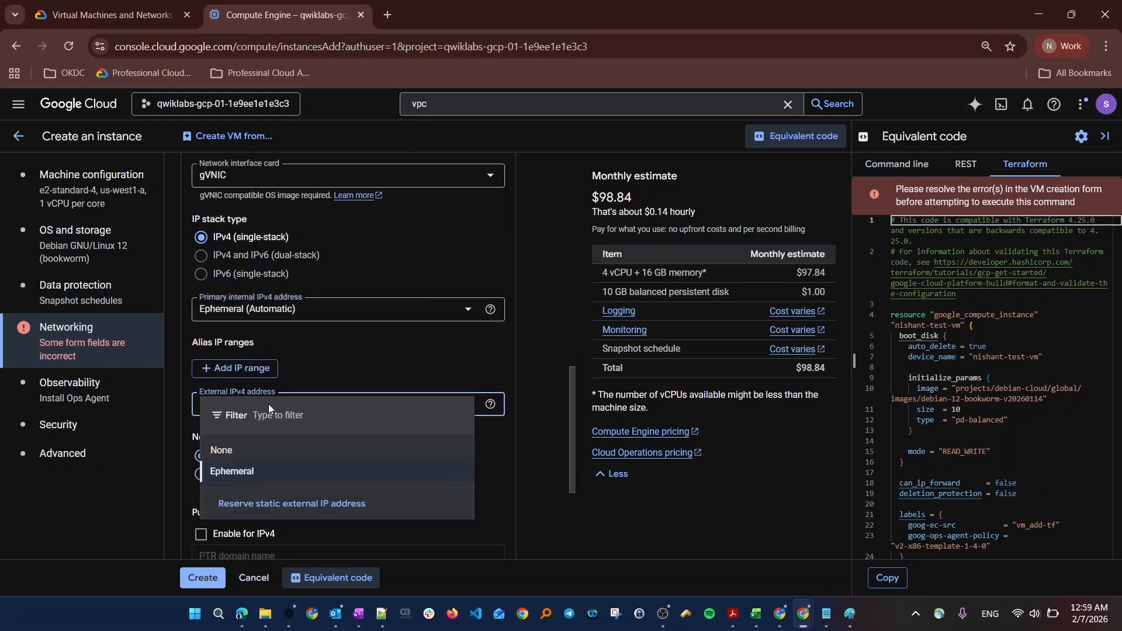
{"action": "left_click", "coordinate": [224, 452]}
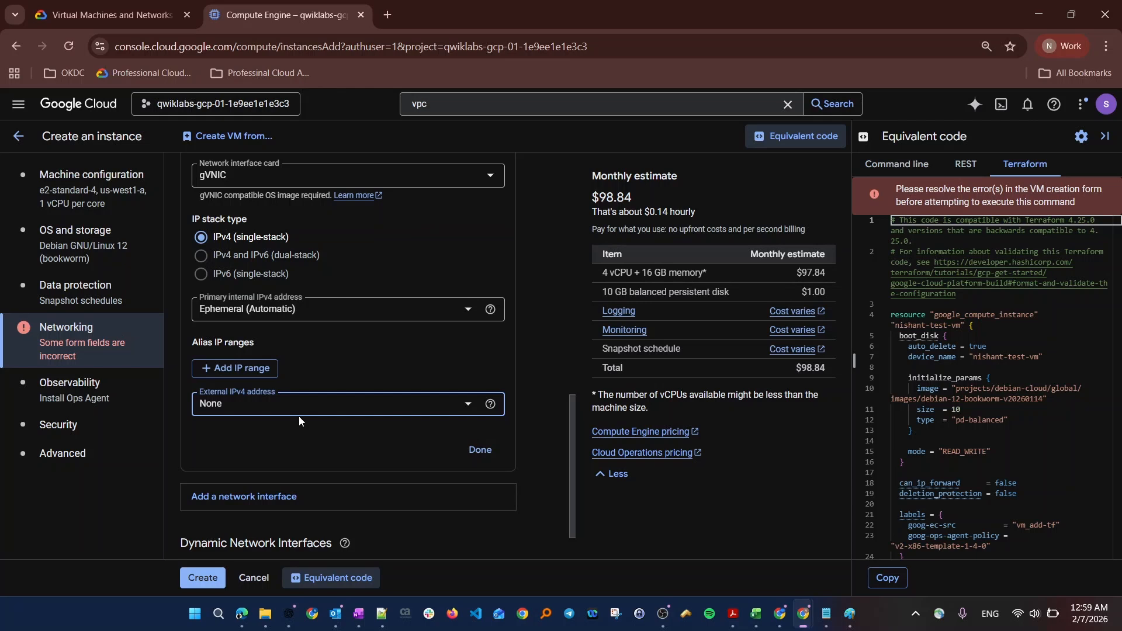
Review the reservation options for a static internal IPv4 address, trying the custom address choice, and cancel without reserving one
{"action": "scroll", "coordinate": [300, 416], "scroll_direction": "up", "scroll_amount": 1}
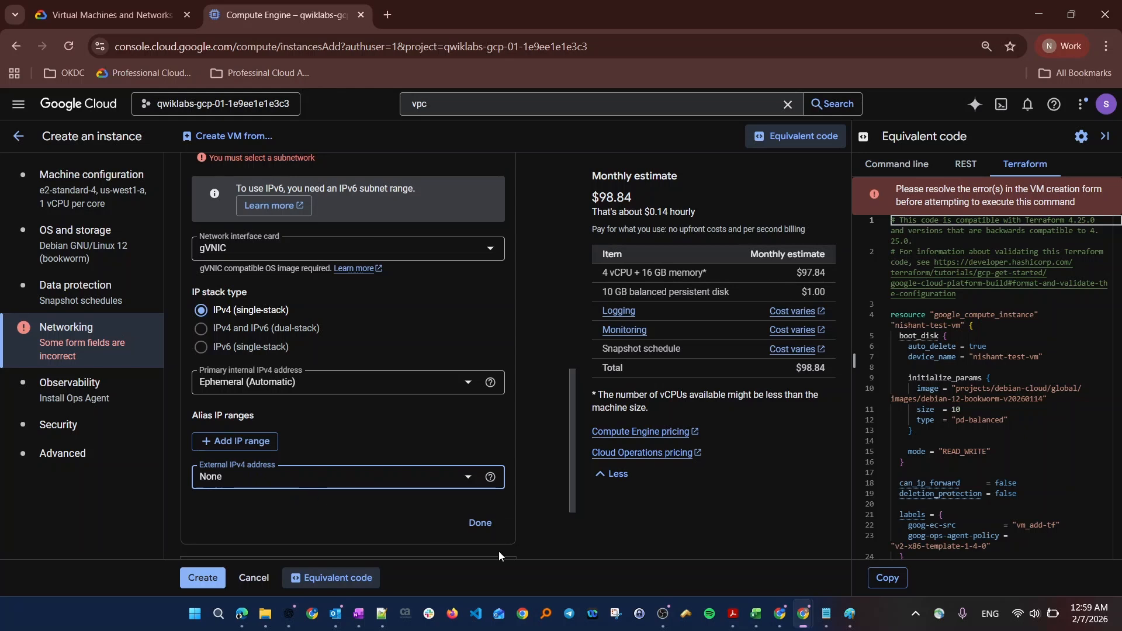
{"action": "left_click", "coordinate": [311, 383]}
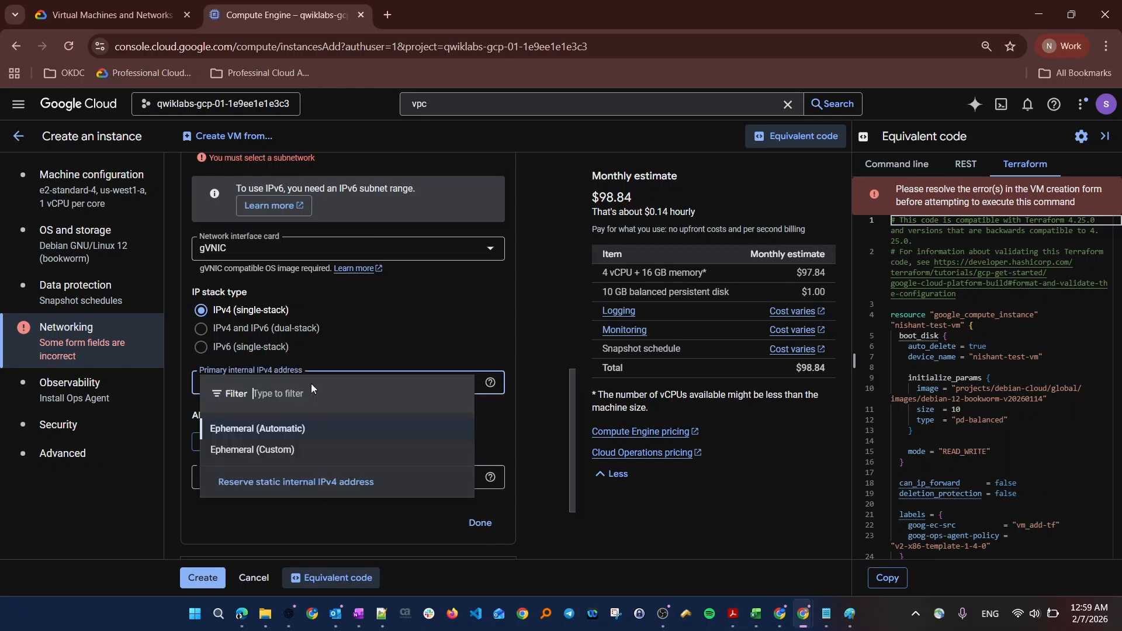
{"action": "left_click", "coordinate": [257, 482]}
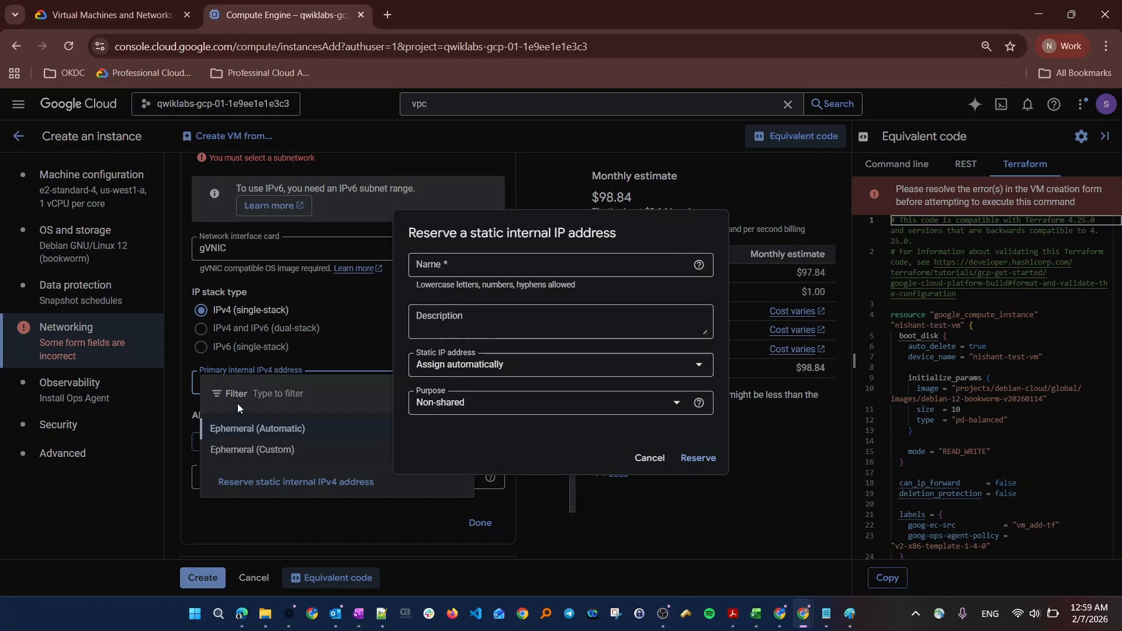
{"action": "left_click", "coordinate": [453, 365]}
{"action": "left_click", "coordinate": [452, 393]}
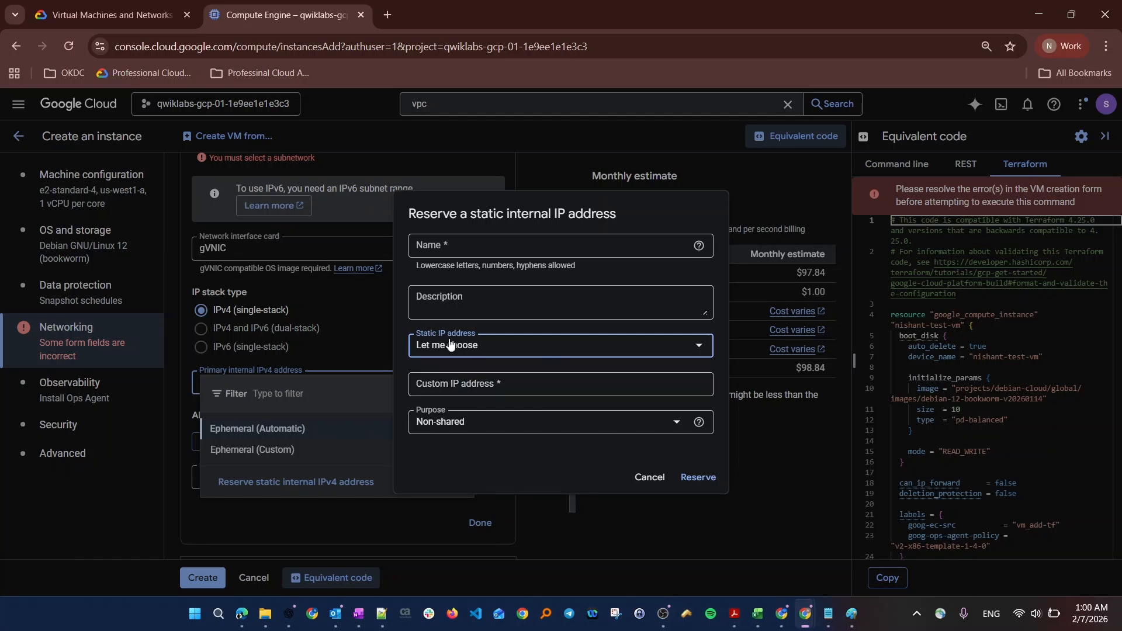
{"action": "left_click", "coordinate": [646, 477]}
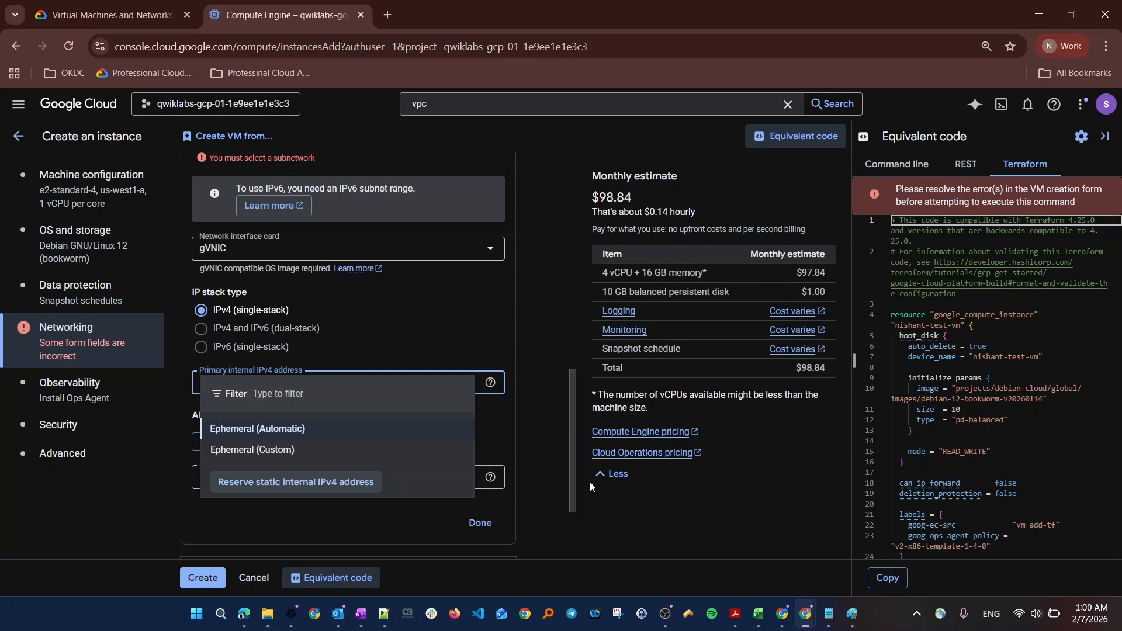
{"action": "left_click", "coordinate": [532, 468]}
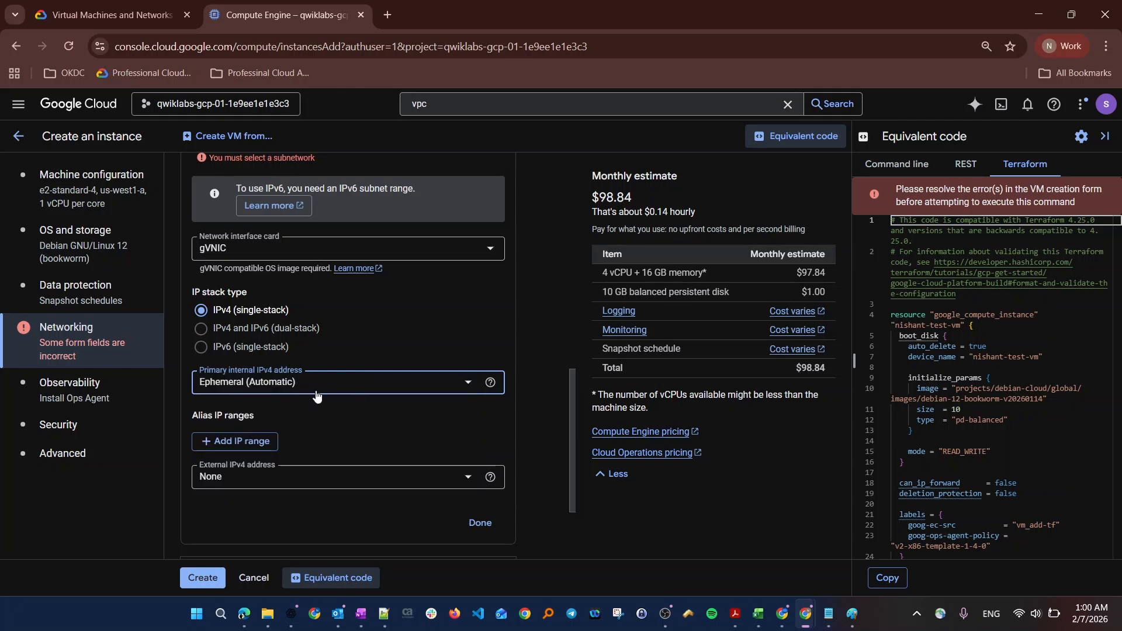
Look over the instance's Security settings and the project's VPC networks, routes and firewall policies
{"action": "left_click", "coordinate": [70, 409]}
{"action": "left_click", "coordinate": [70, 432]}
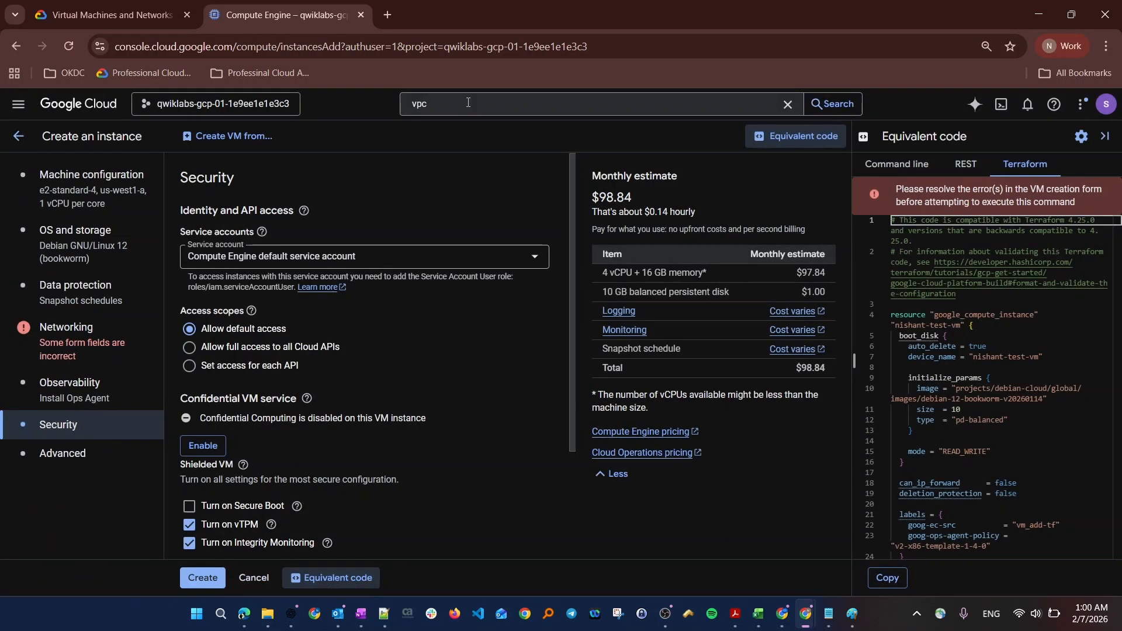
{"action": "left_click", "coordinate": [468, 104]}
{"action": "left_click", "coordinate": [468, 214]}
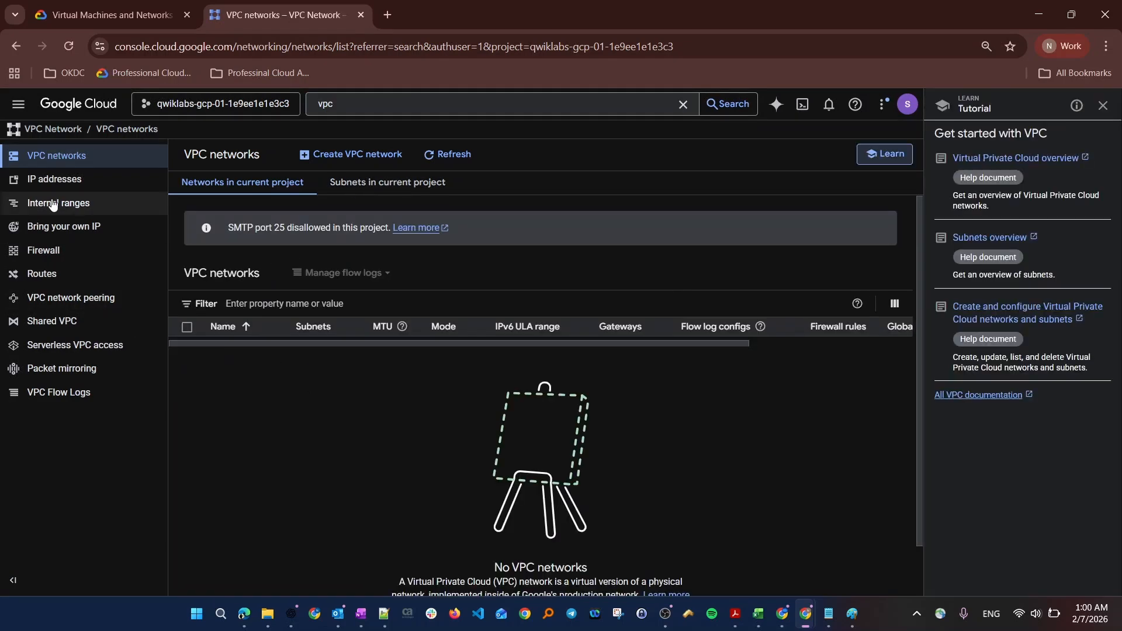
{"action": "left_click", "coordinate": [57, 273]}
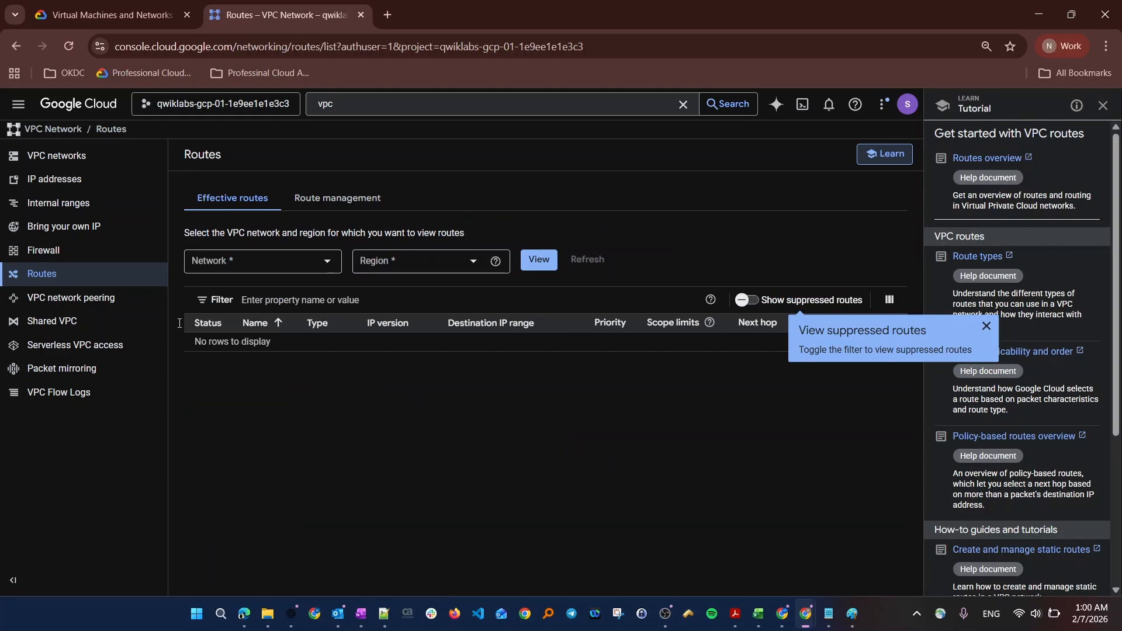
{"action": "left_click", "coordinate": [34, 257]}
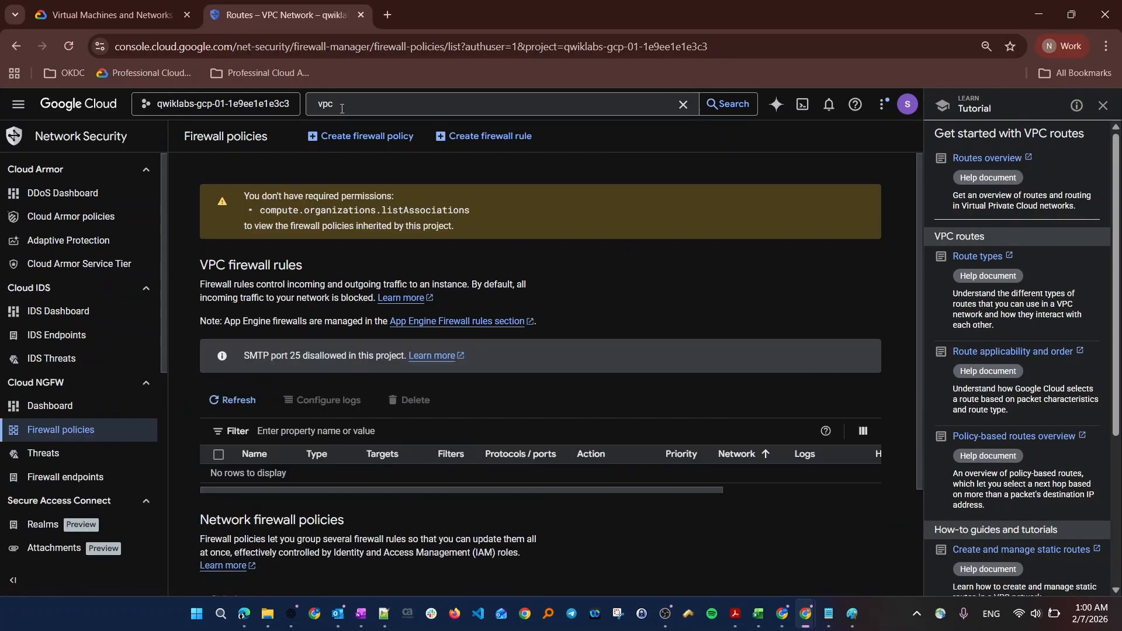
Return to the VPC networks list and start creating a new VPC network
{"action": "left_click", "coordinate": [341, 106]}
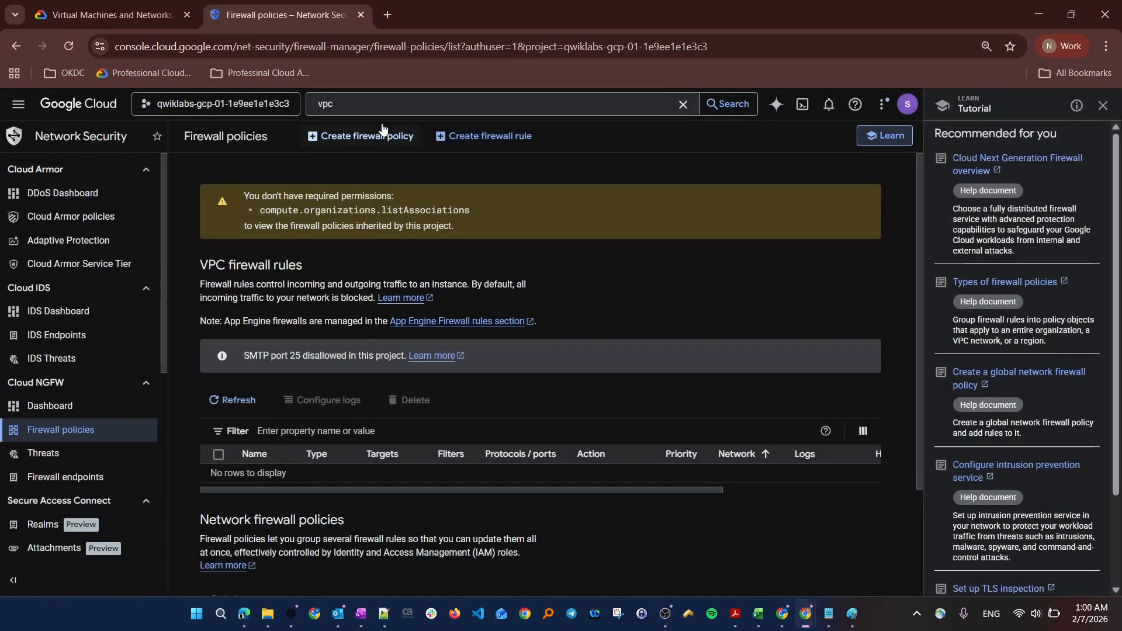
{"action": "left_click", "coordinate": [382, 107]}
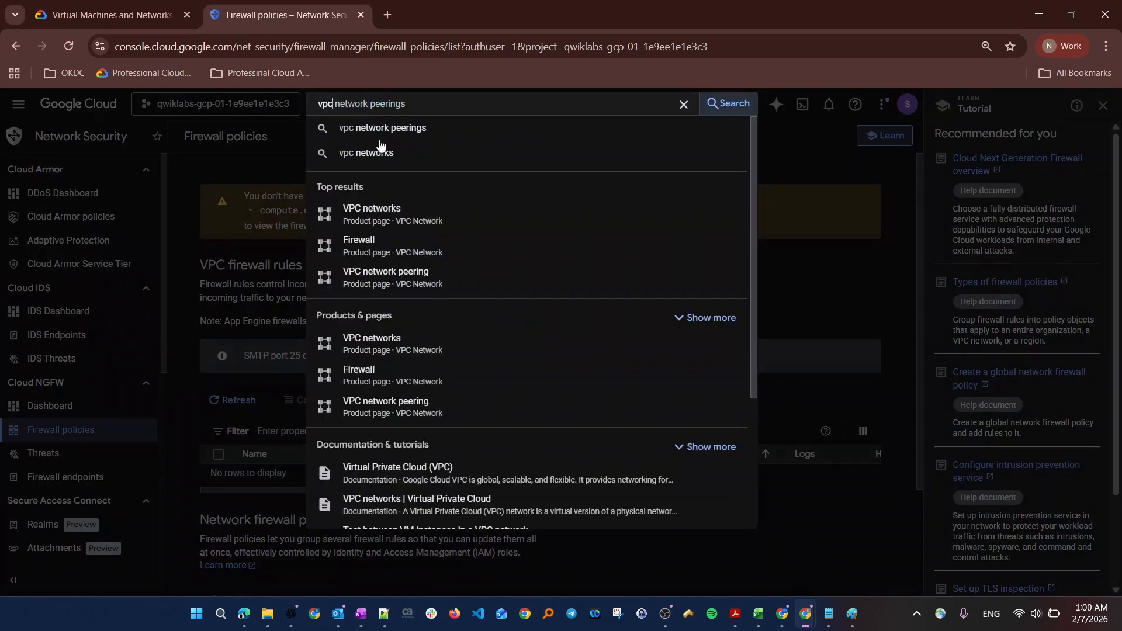
{"action": "left_click", "coordinate": [401, 216]}
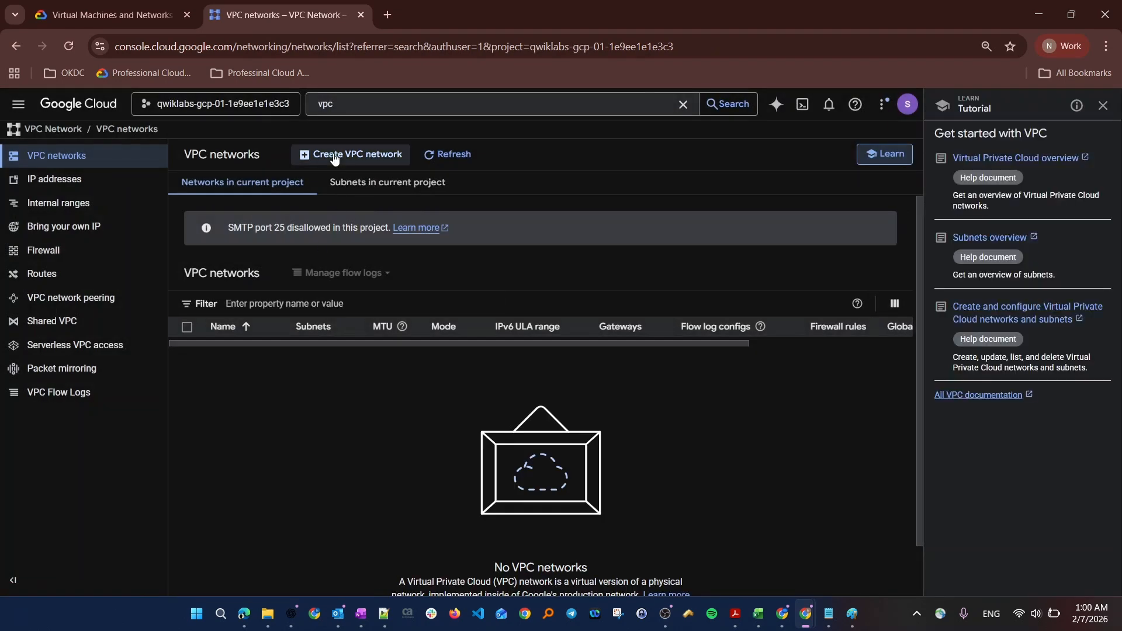
{"action": "left_click", "coordinate": [387, 153]}
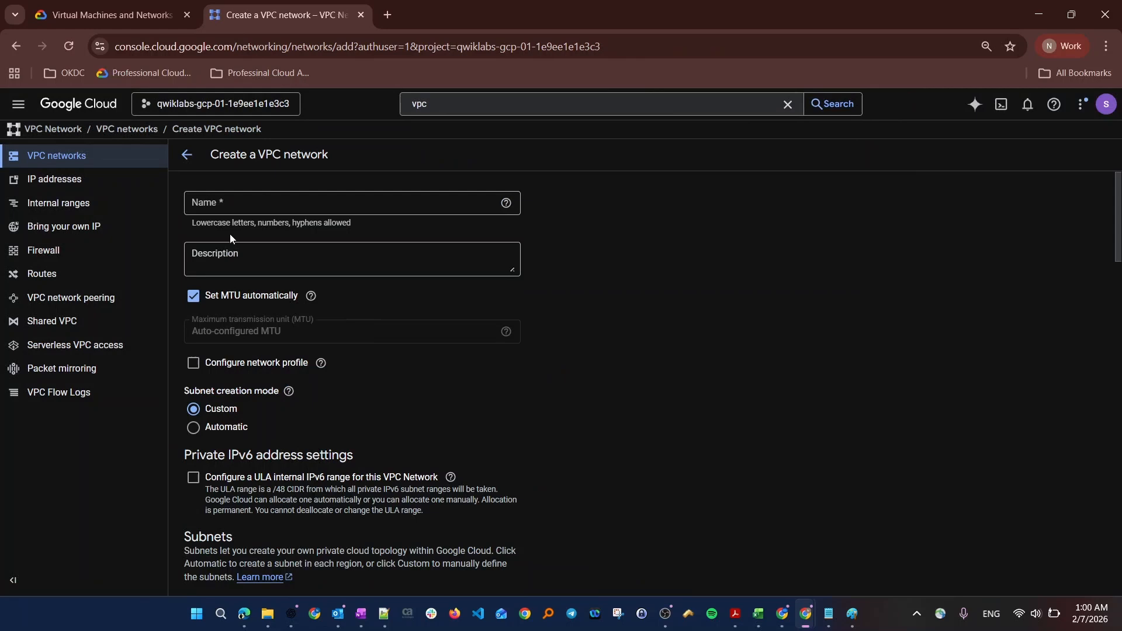
Name the new VPC network with the owner's first name immediately followed by "vpc", without a hyphen
{"action": "left_click", "coordinate": [223, 202]}
{"action": "type", "text": "ugbe"}
{"action": "key", "text": "BackSpace"}
{"action": "key", "text": "BackSpace"}
{"action": "key", "text": "BackSpace"}
{"action": "key", "text": "BackSpace"}
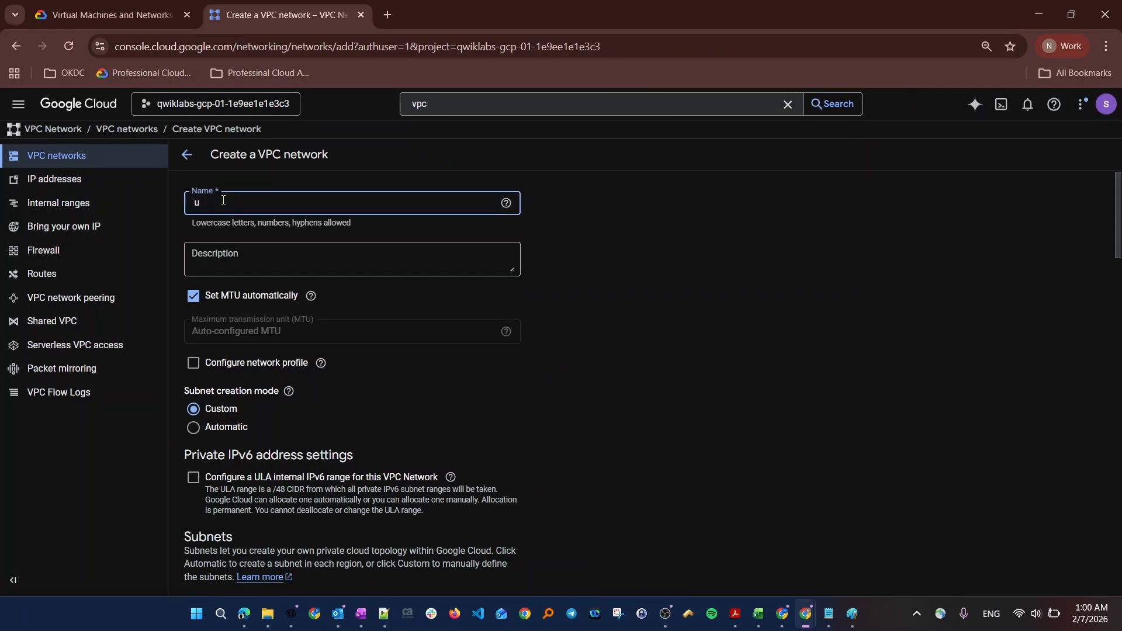
{"action": "type", "text": "nishant-vpc"}
{"action": "left_click_drag", "start_coordinate": [259, 200], "coordinate": [163, 201]}
{"action": "type", "text": "a"}
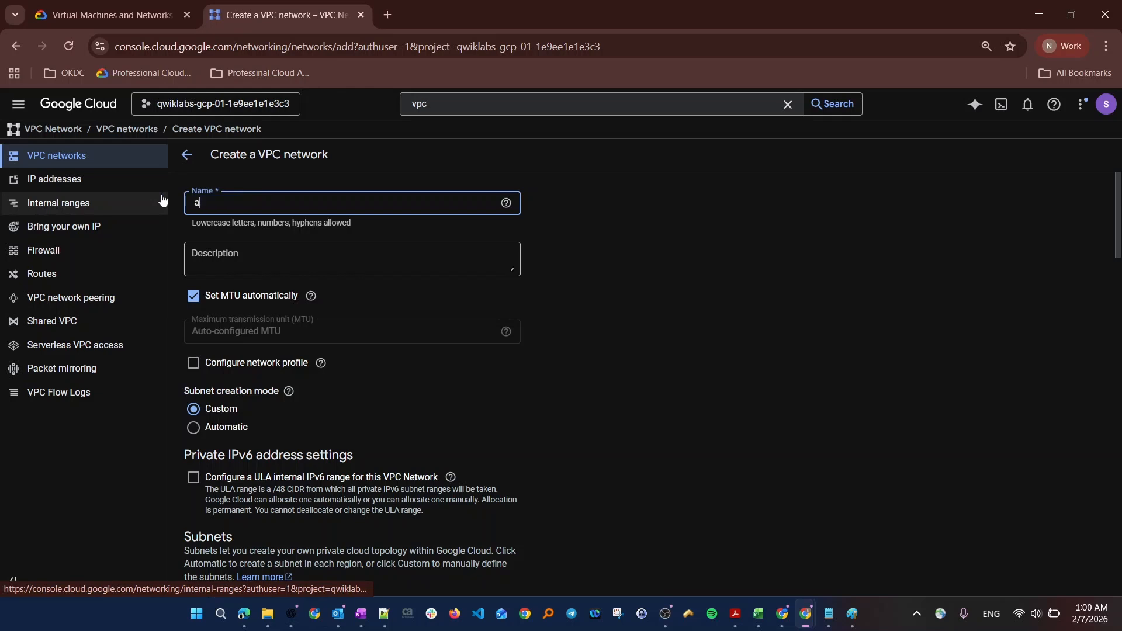
{"action": "key", "text": "BackSpace"}
{"action": "type", "text": "nishant"}
{"action": "key", "text": "BackSpace"}
{"action": "key", "text": "BackSpace"}
{"action": "key", "text": "BackSpace"}
{"action": "key", "text": "BackSpace"}
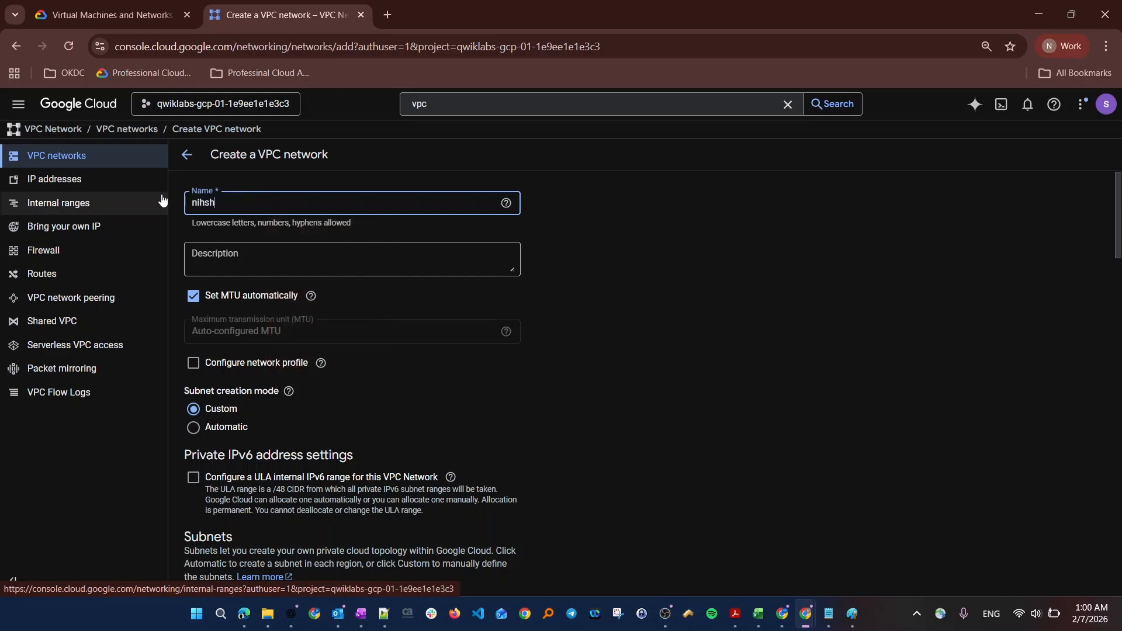
{"action": "type", "text": "hantpvc"}
{"action": "key", "text": "BackSpace"}
{"action": "key", "text": "BackSpace"}
{"action": "key", "text": "BackSpace"}
{"action": "type", "text": "vpc"}
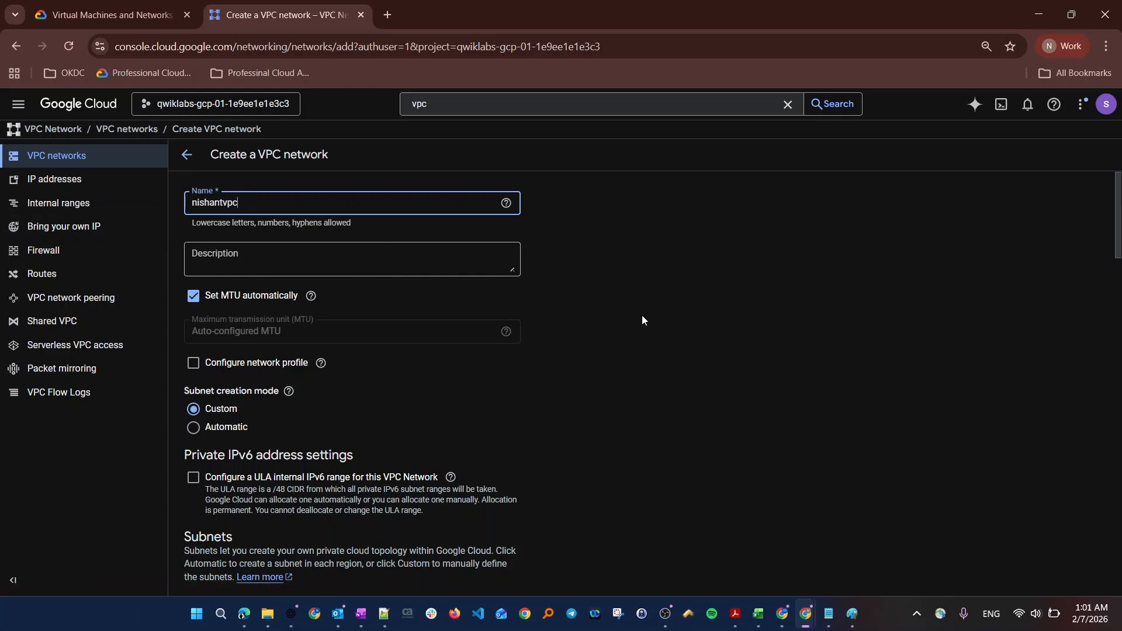
Preview the regional IP ranges of the Automatic subnet creation mode and return the mode to Custom
{"action": "scroll", "coordinate": [642, 320], "scroll_direction": "down", "scroll_amount": 2}
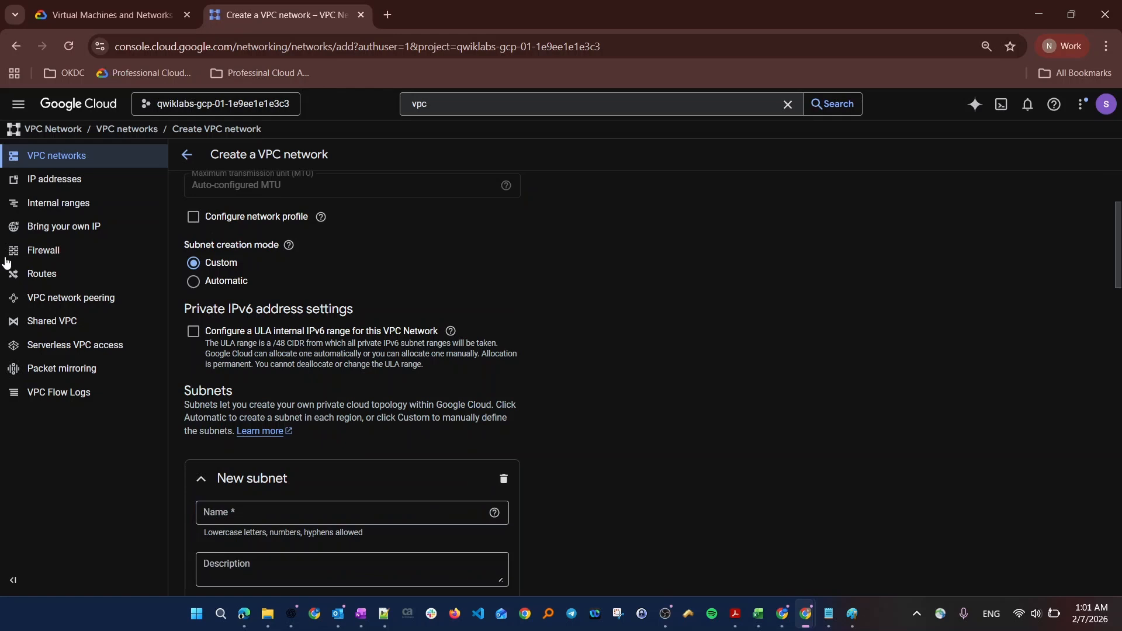
{"action": "scroll", "coordinate": [217, 353], "scroll_direction": "up", "scroll_amount": 1}
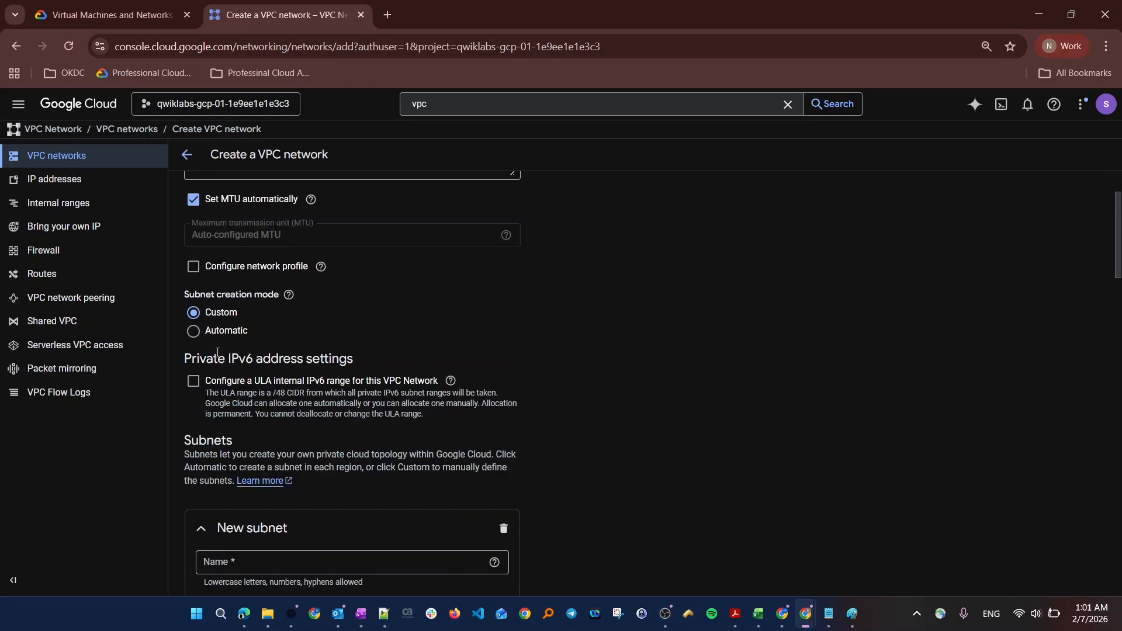
{"action": "left_click", "coordinate": [194, 331]}
{"action": "scroll", "coordinate": [363, 520], "scroll_direction": "down", "scroll_amount": 3}
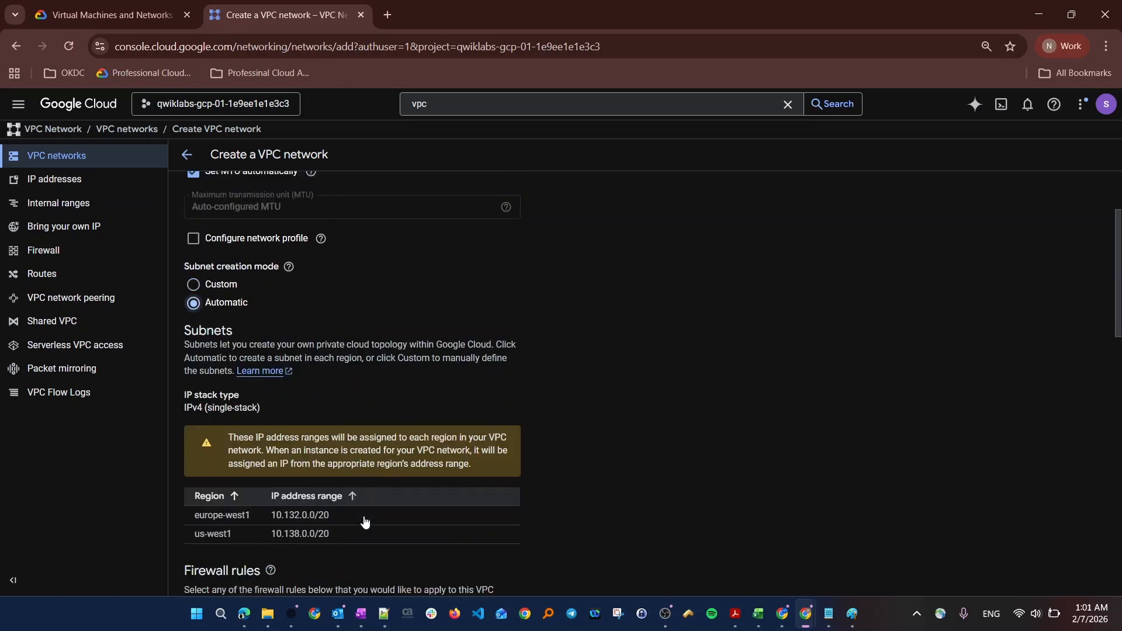
{"action": "left_click_drag", "start_coordinate": [193, 405], "coordinate": [287, 404]}
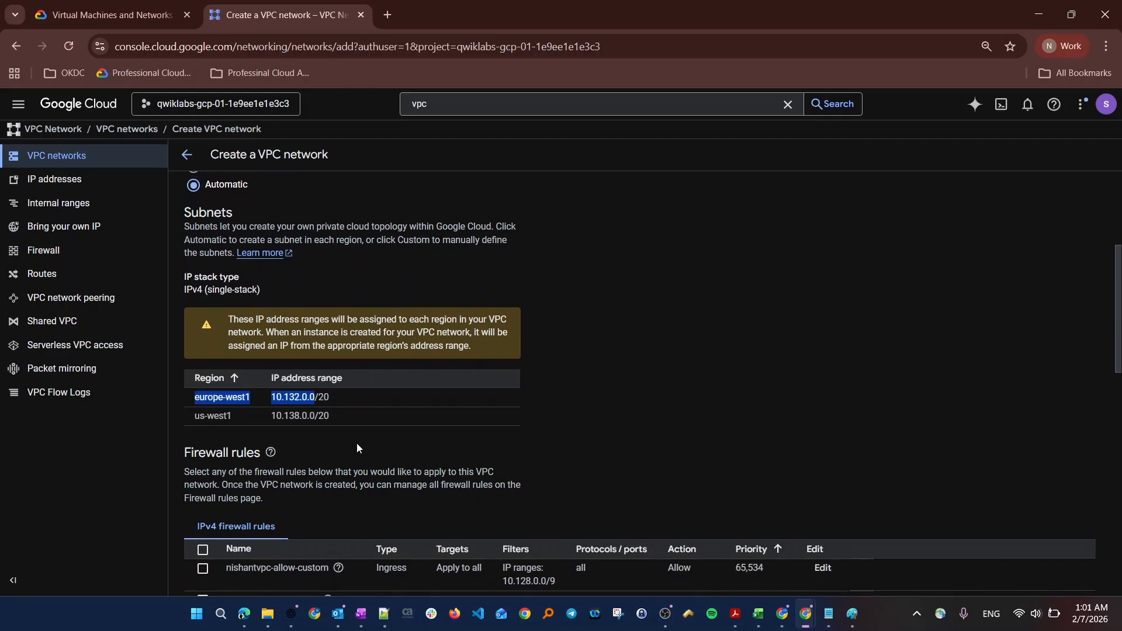
{"action": "scroll", "coordinate": [357, 443], "scroll_direction": "up", "scroll_amount": 4}
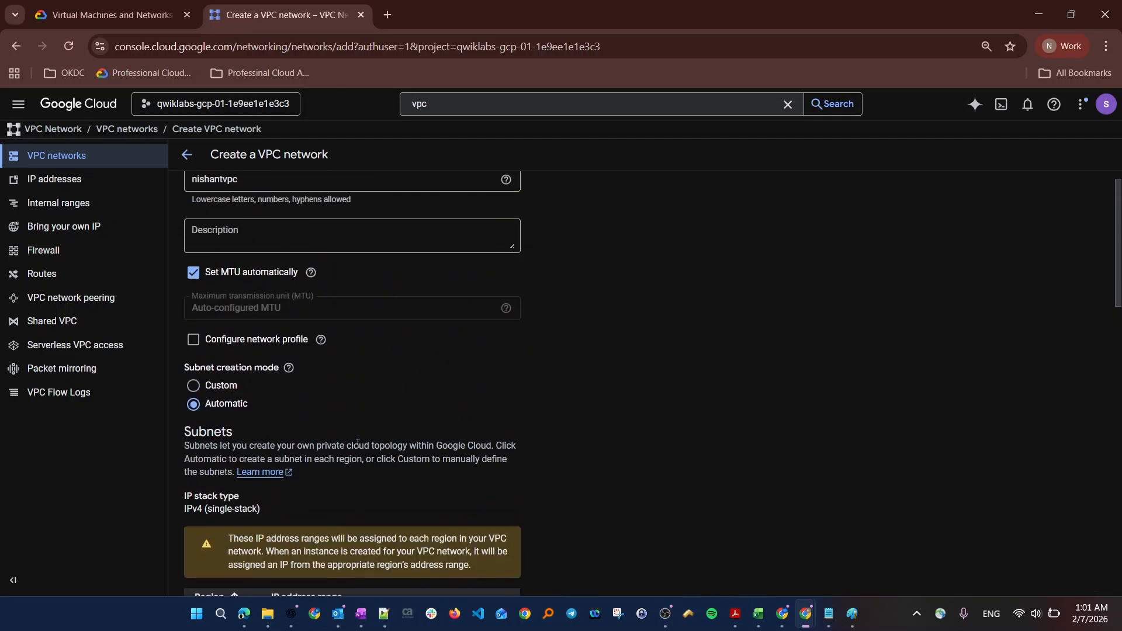
{"action": "left_click", "coordinate": [195, 391]}
Discard the extra new subnet and name the existing Subnet 1 web-servers
{"action": "scroll", "coordinate": [388, 404], "scroll_direction": "down", "scroll_amount": 4}
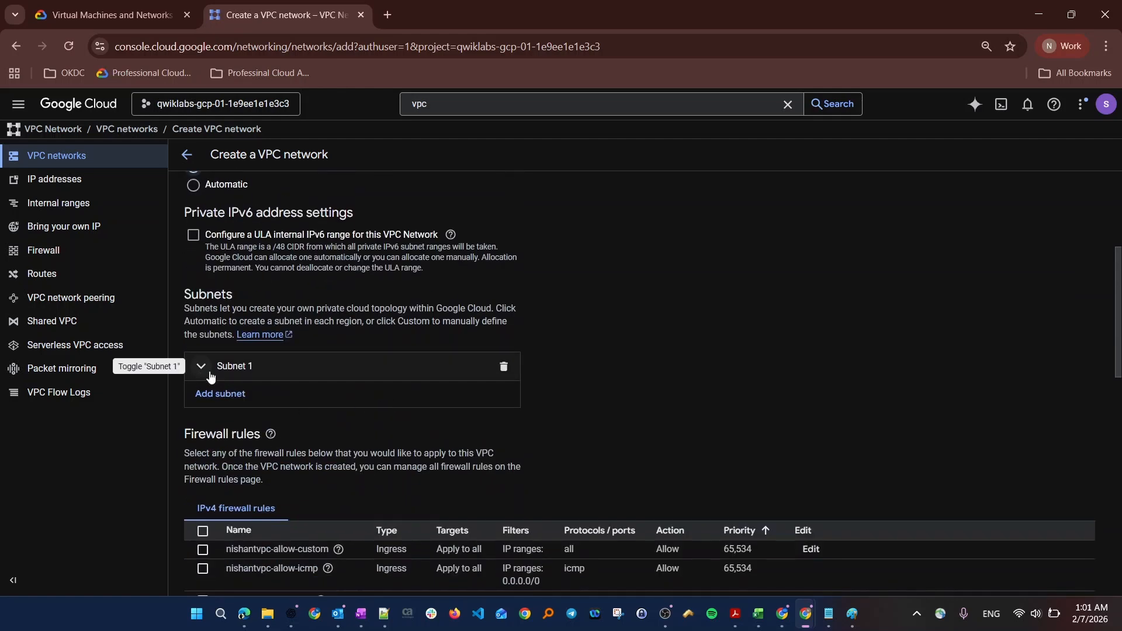
{"action": "left_click", "coordinate": [221, 393]}
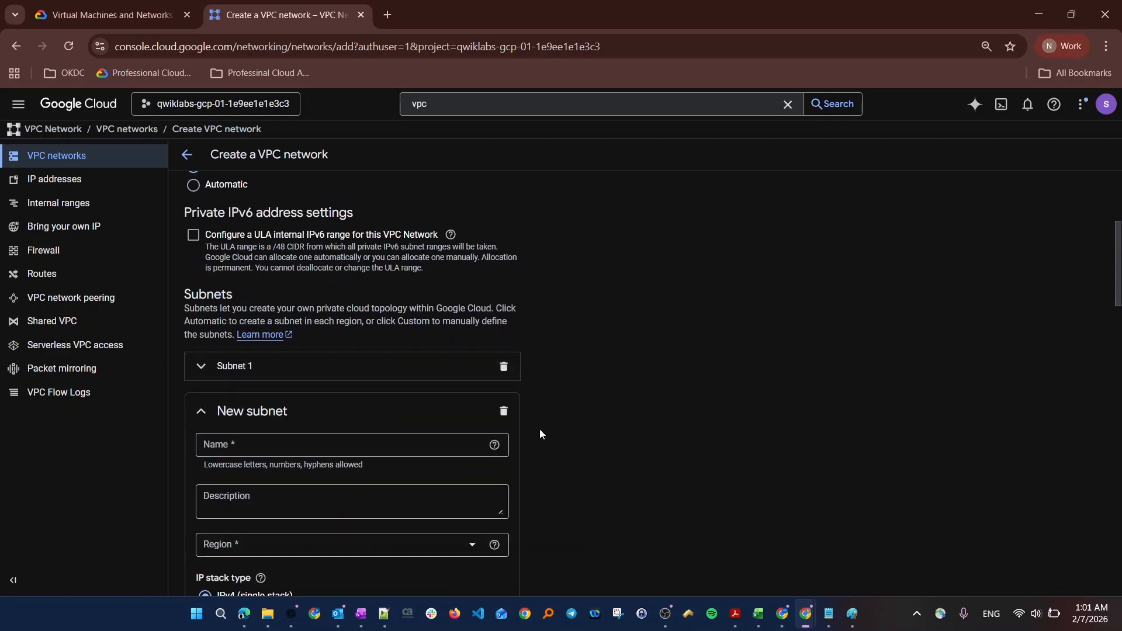
{"action": "left_click", "coordinate": [504, 411]}
{"action": "left_click", "coordinate": [201, 366]}
{"action": "left_click", "coordinate": [257, 412]}
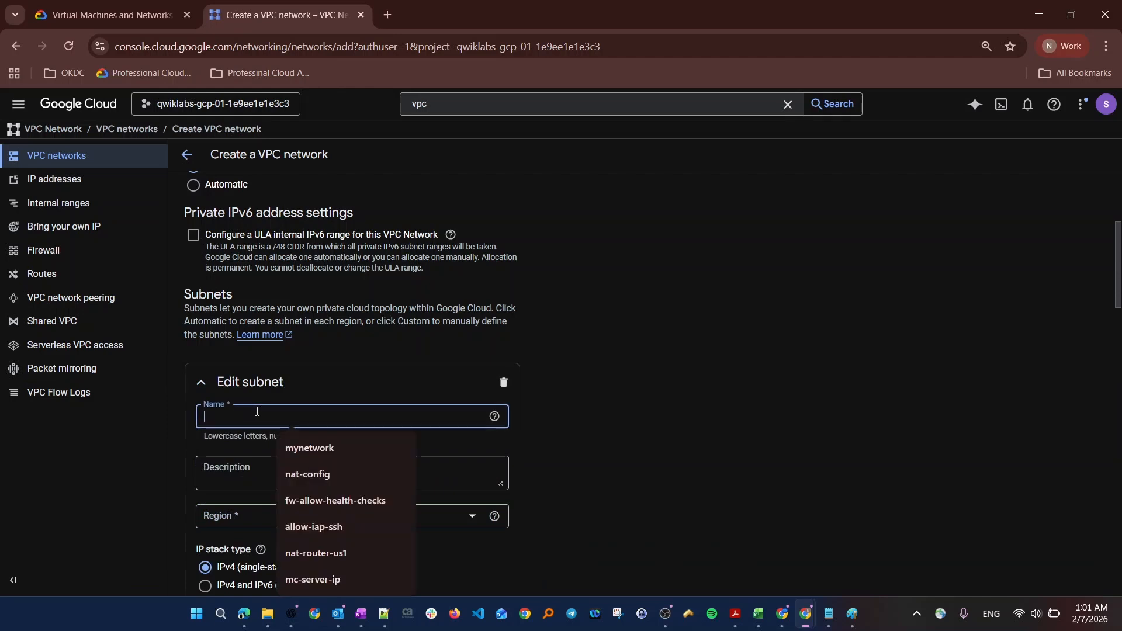
{"action": "type", "text": "si"}
{"action": "key", "text": "BackSpace"}
{"action": "key", "text": "BackSpace"}
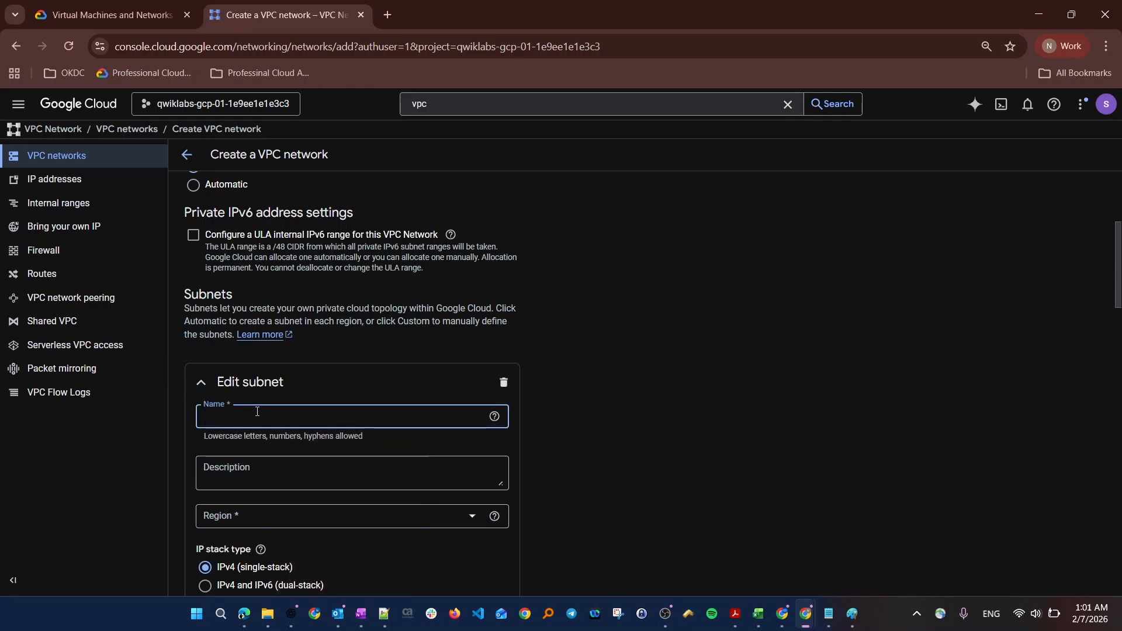
{"action": "type", "text": "web-servers"}
Set the web-servers subnet's region to us-west1 (Oregon)
{"action": "scroll", "coordinate": [257, 421], "scroll_direction": "down", "scroll_amount": 2}
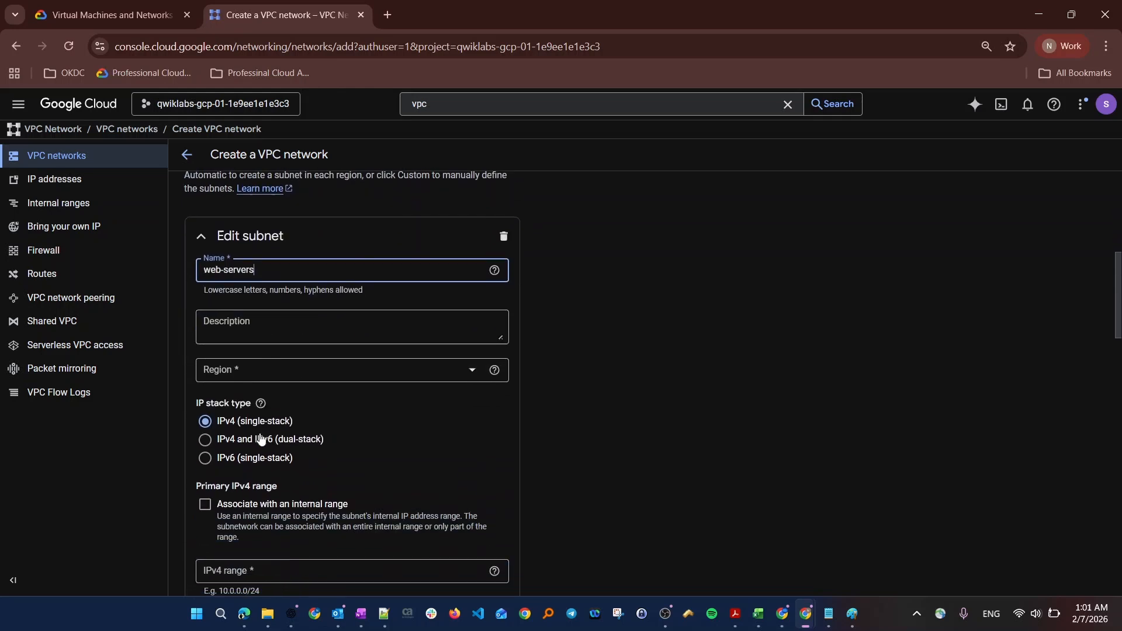
{"action": "left_click", "coordinate": [230, 370]}
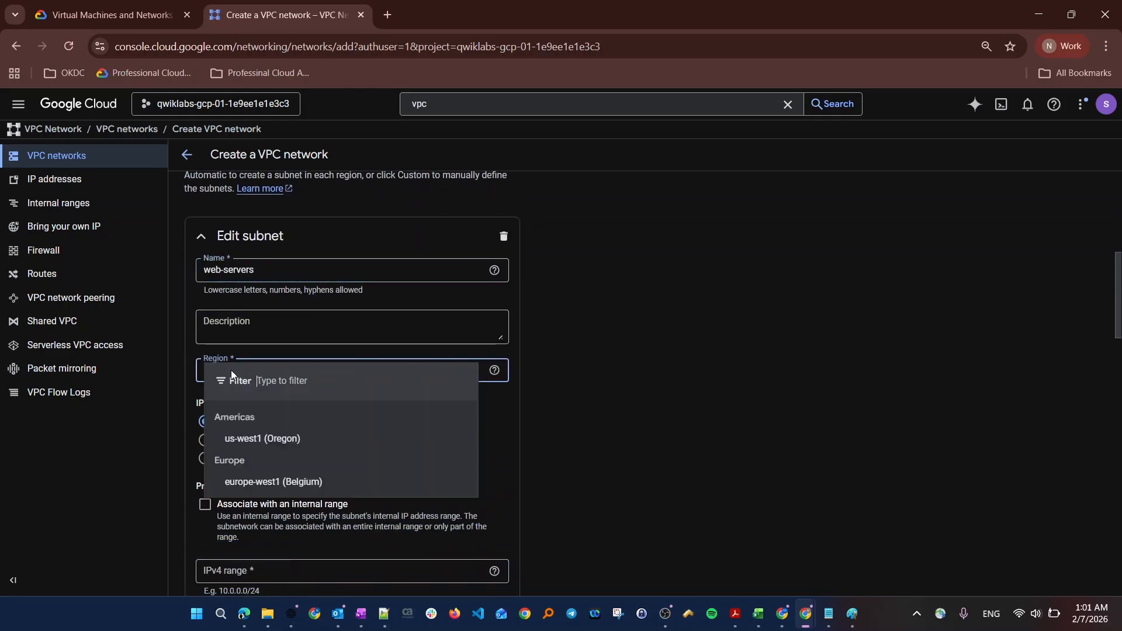
{"action": "left_click", "coordinate": [252, 439]}
{"action": "scroll", "coordinate": [407, 472], "scroll_direction": "down", "scroll_amount": 1}
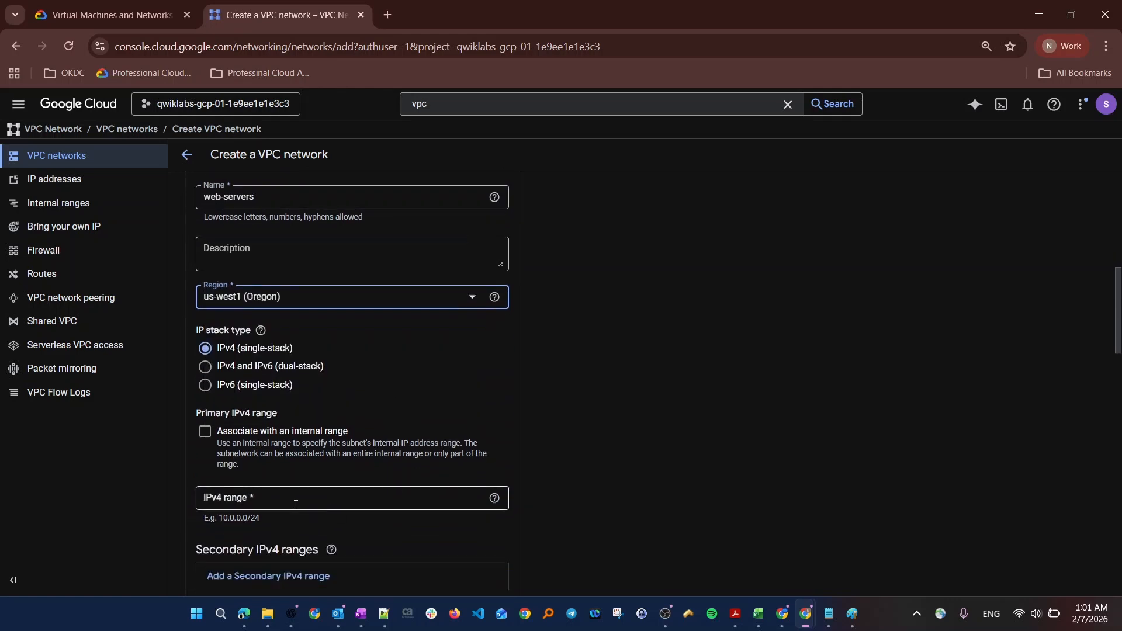
Enter 192.168.0.1/24 as the web-servers subnet's primary IPv4 range and try to finish editing the subnet
{"action": "scroll", "coordinate": [295, 505], "scroll_direction": "down", "scroll_amount": 3}
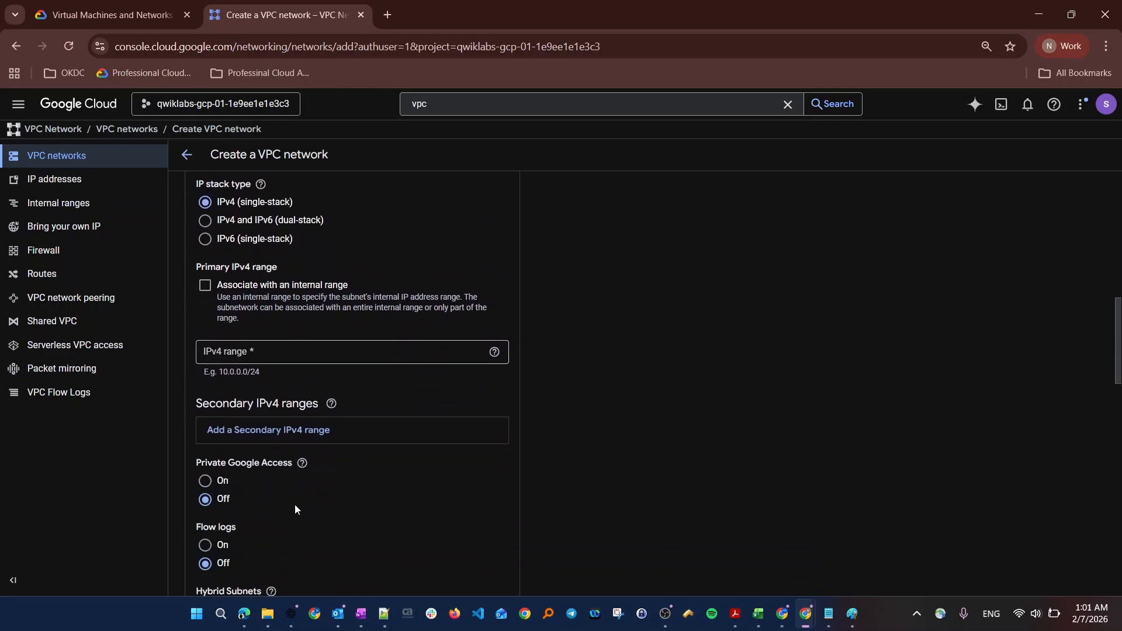
{"action": "scroll", "coordinate": [294, 508], "scroll_direction": "up", "scroll_amount": 4}
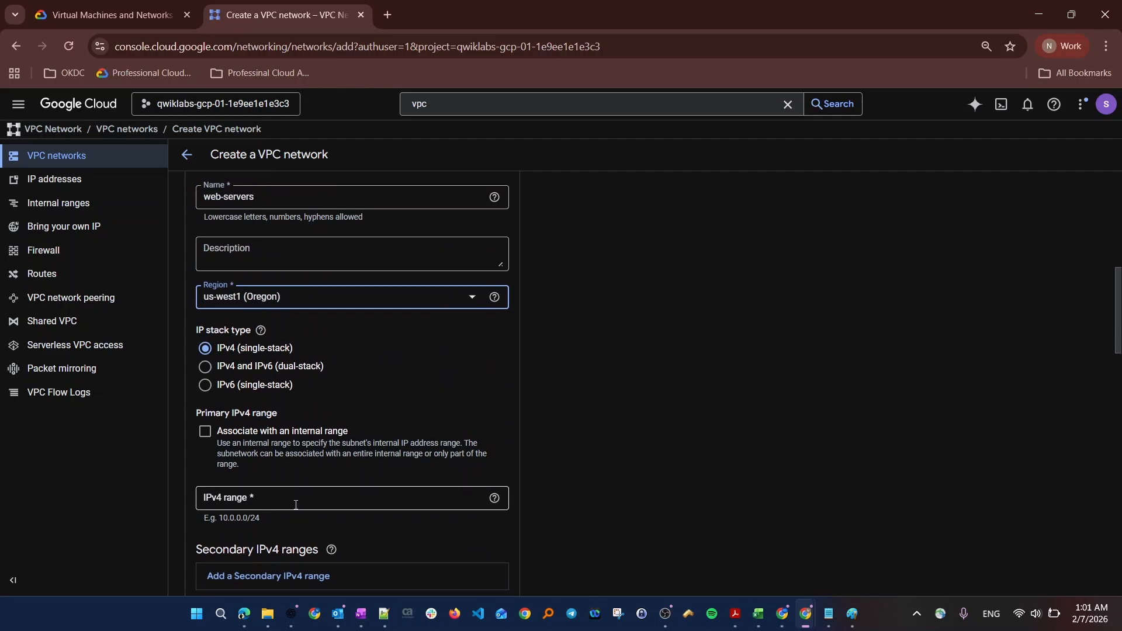
{"action": "scroll", "coordinate": [295, 510], "scroll_direction": "up", "scroll_amount": 1}
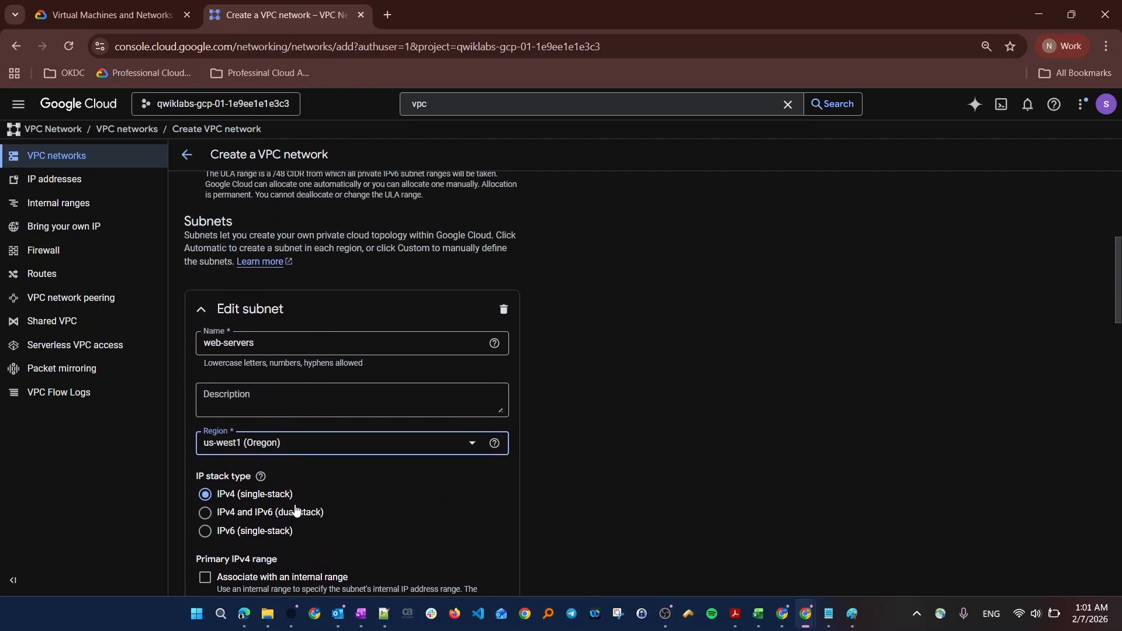
{"action": "scroll", "coordinate": [295, 510], "scroll_direction": "down", "scroll_amount": 3}
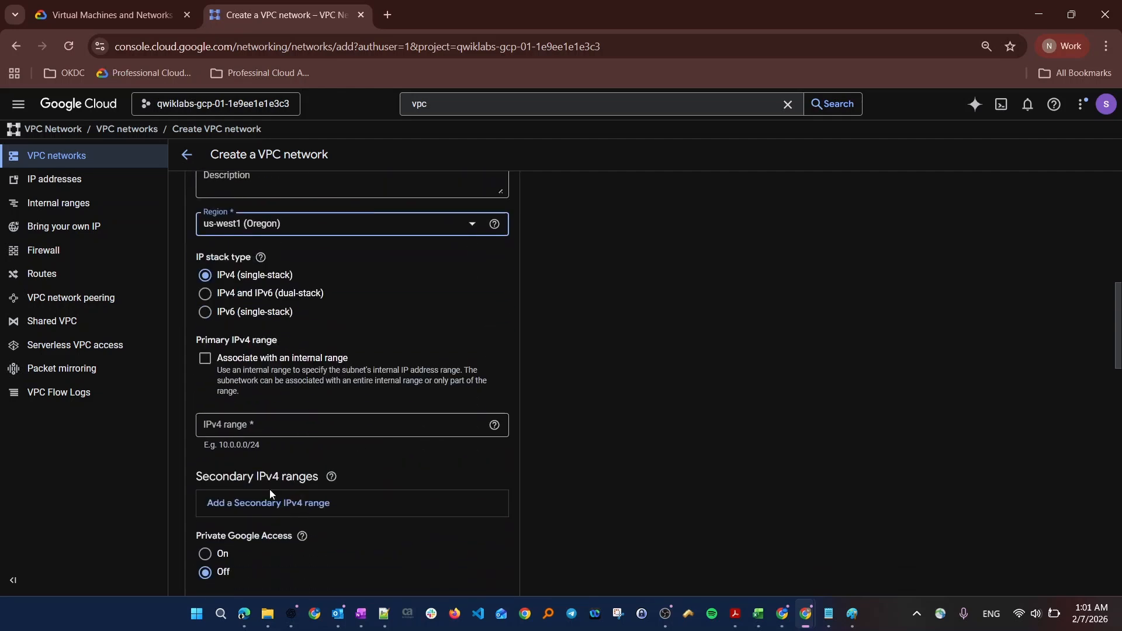
{"action": "left_click", "coordinate": [226, 432]}
{"action": "type", "text": "1"}
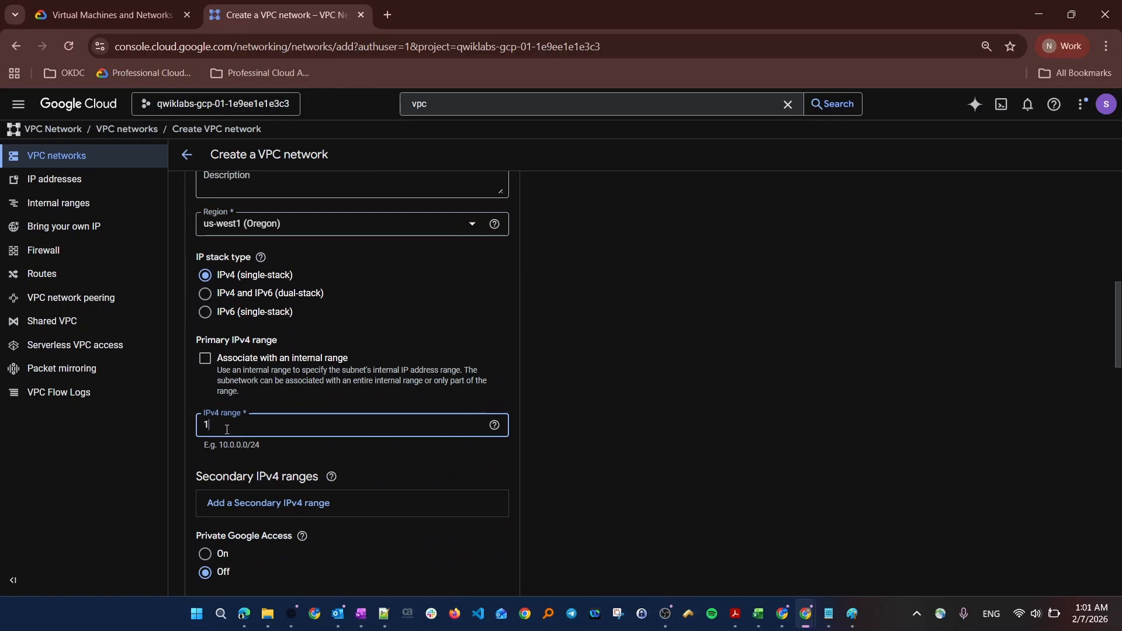
{"action": "type", "text": "92.168.0.1/24"}
{"action": "scroll", "coordinate": [314, 433], "scroll_direction": "down", "scroll_amount": 4}
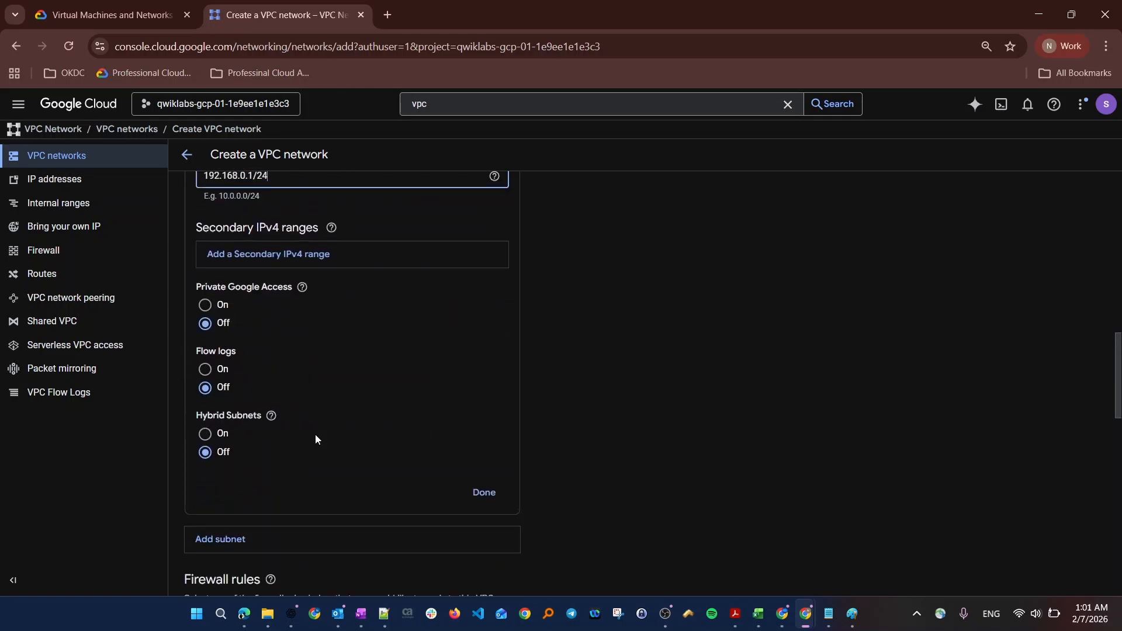
{"action": "left_click", "coordinate": [478, 485]}
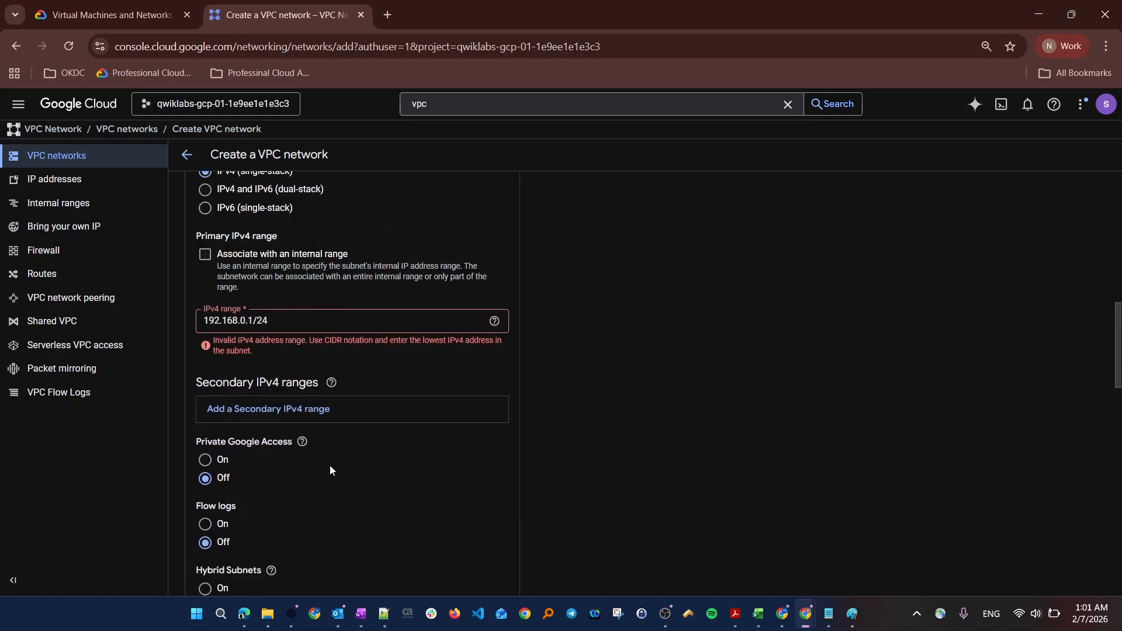
Correct the web-servers subnet's IPv4 range to 192.168.0.0/24 and finish editing the subnet
{"action": "left_click", "coordinate": [249, 322]}
{"action": "key", "text": "Delete"}
{"action": "type", "text": "0"}
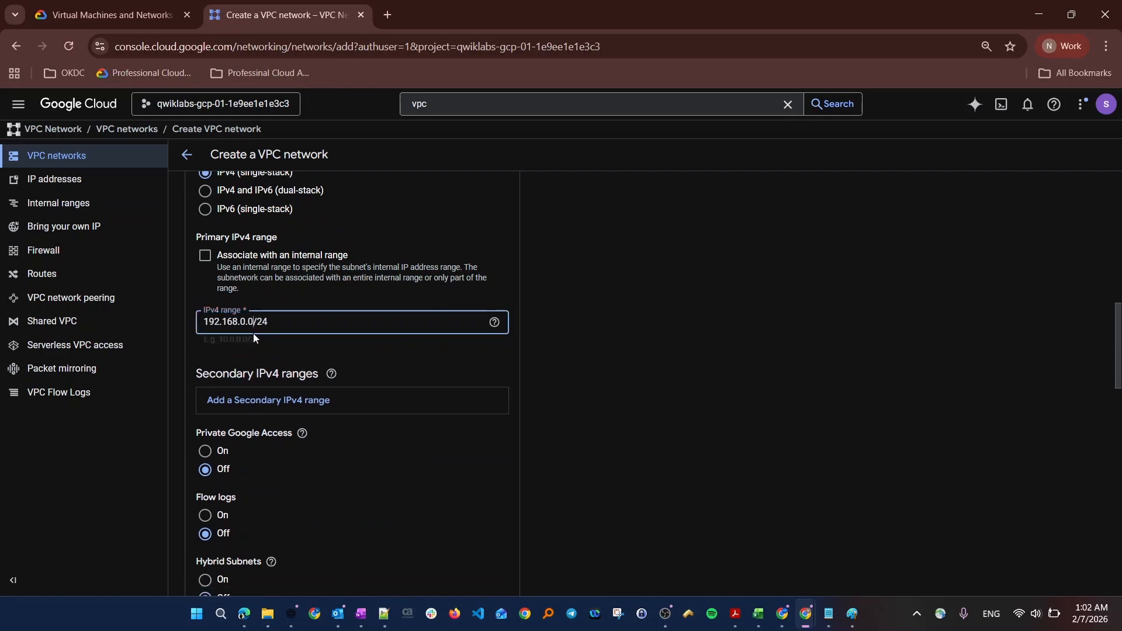
{"action": "key", "text": "Tab"}
{"action": "mouse_move", "coordinate": [337, 385]}
{"action": "scroll", "coordinate": [335, 382], "scroll_direction": "down", "scroll_amount": 4}
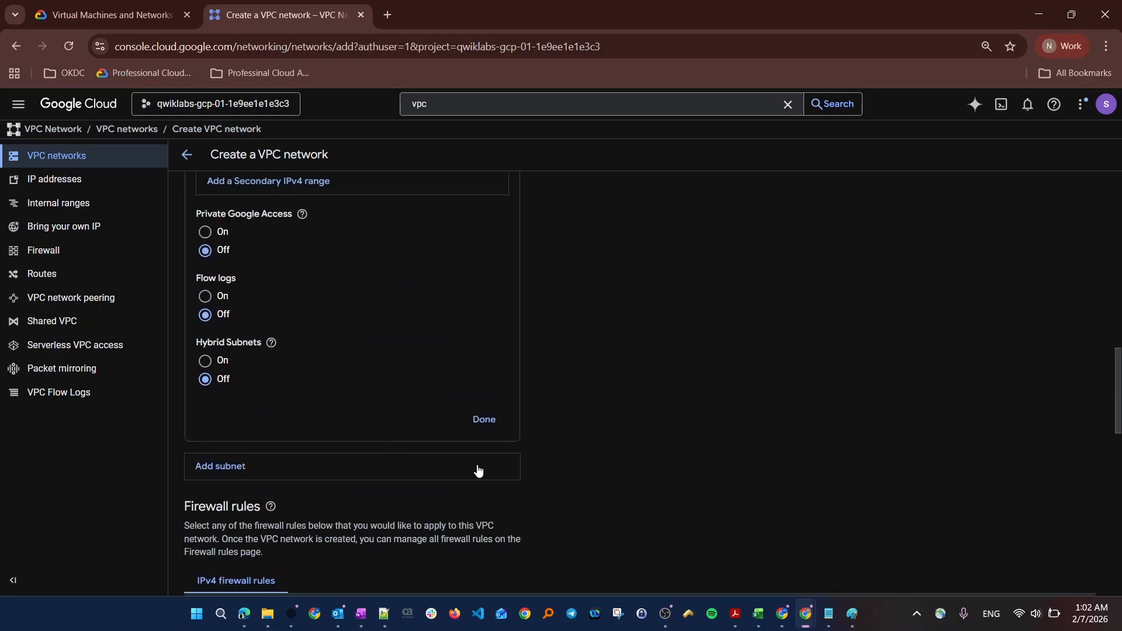
{"action": "left_click", "coordinate": [484, 419]}
Include all selectable IPv4 firewall rules (allow-custom, allow-icmp, allow-rdp and allow-ssh) and create the VPC network
{"action": "scroll", "coordinate": [427, 450], "scroll_direction": "down", "scroll_amount": 4}
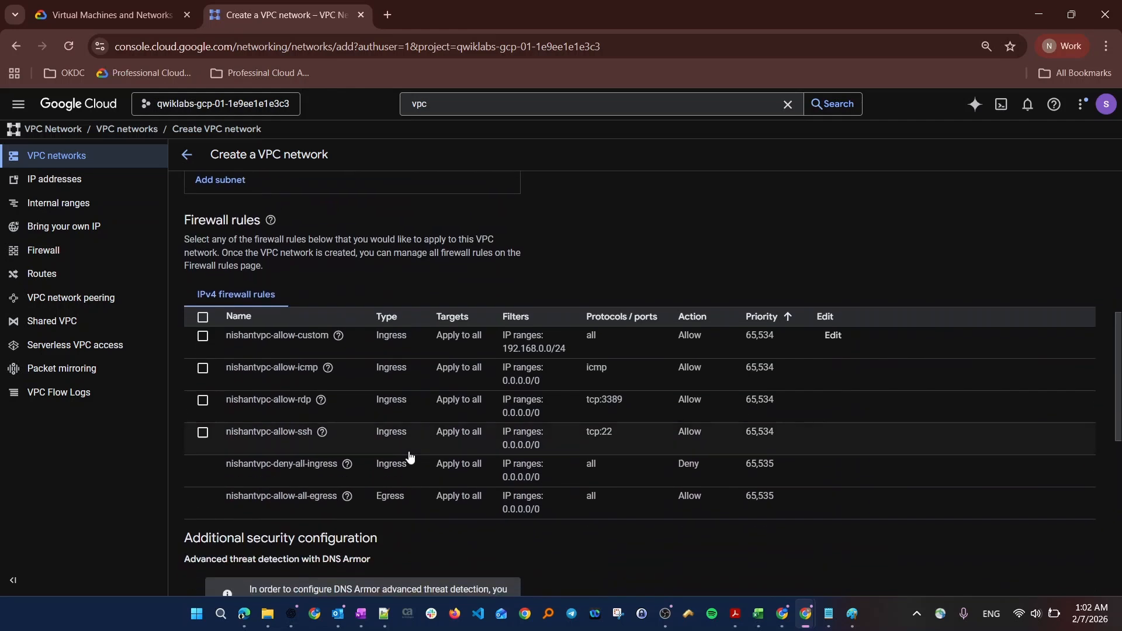
{"action": "left_click", "coordinate": [202, 318]}
{"action": "scroll", "coordinate": [335, 491], "scroll_direction": "down", "scroll_amount": 5}
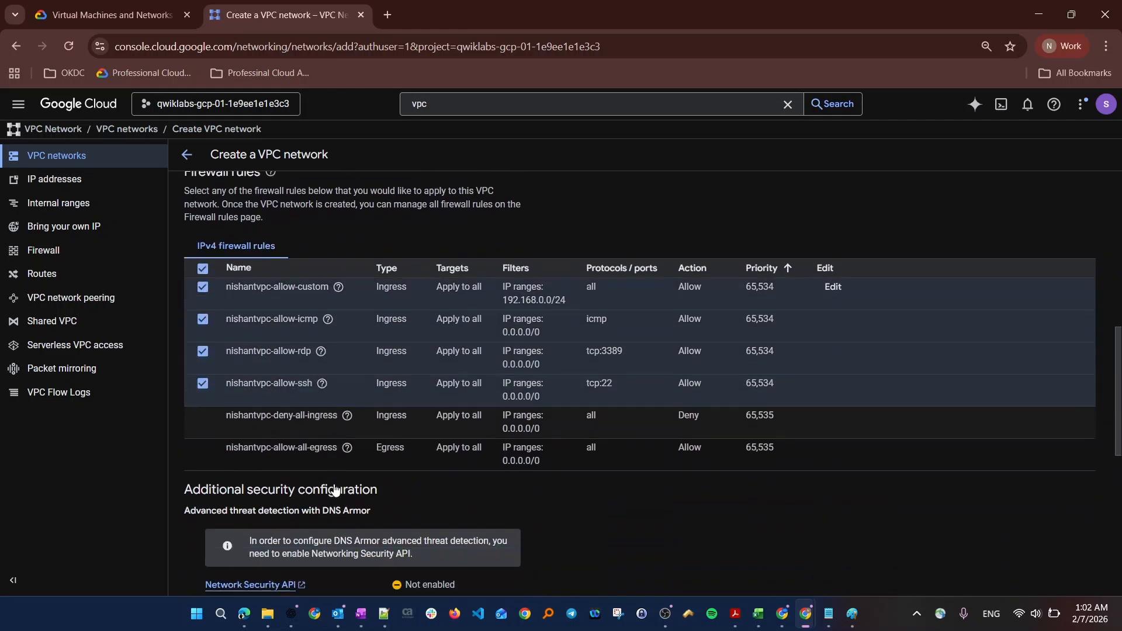
{"action": "scroll", "coordinate": [334, 490], "scroll_direction": "down", "scroll_amount": 3}
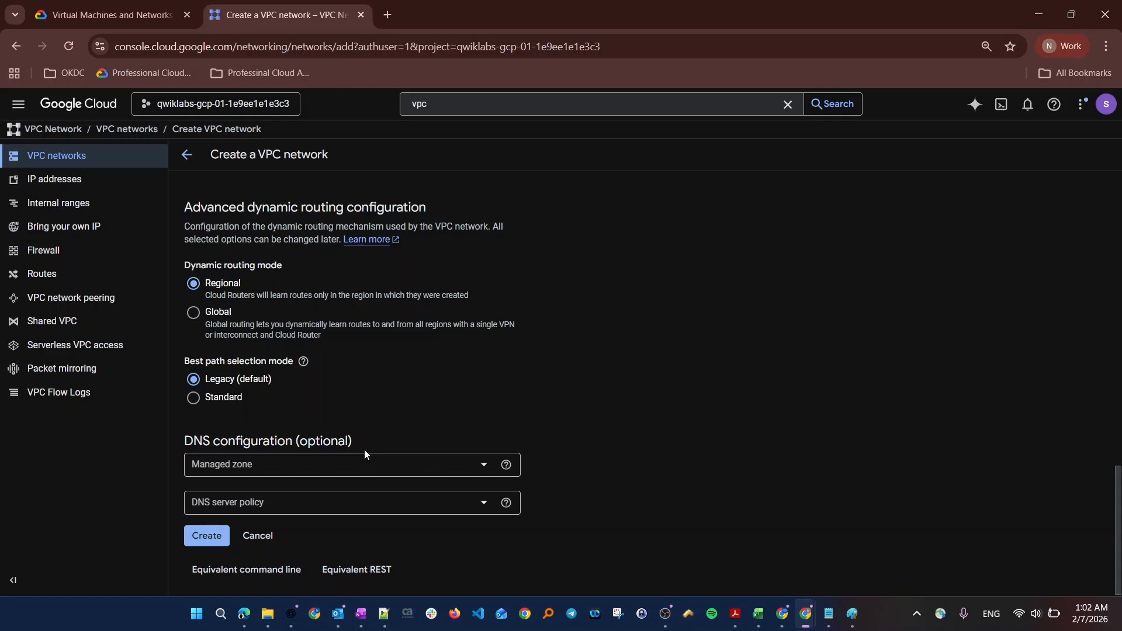
{"action": "scroll", "coordinate": [363, 450], "scroll_direction": "up", "scroll_amount": 6}
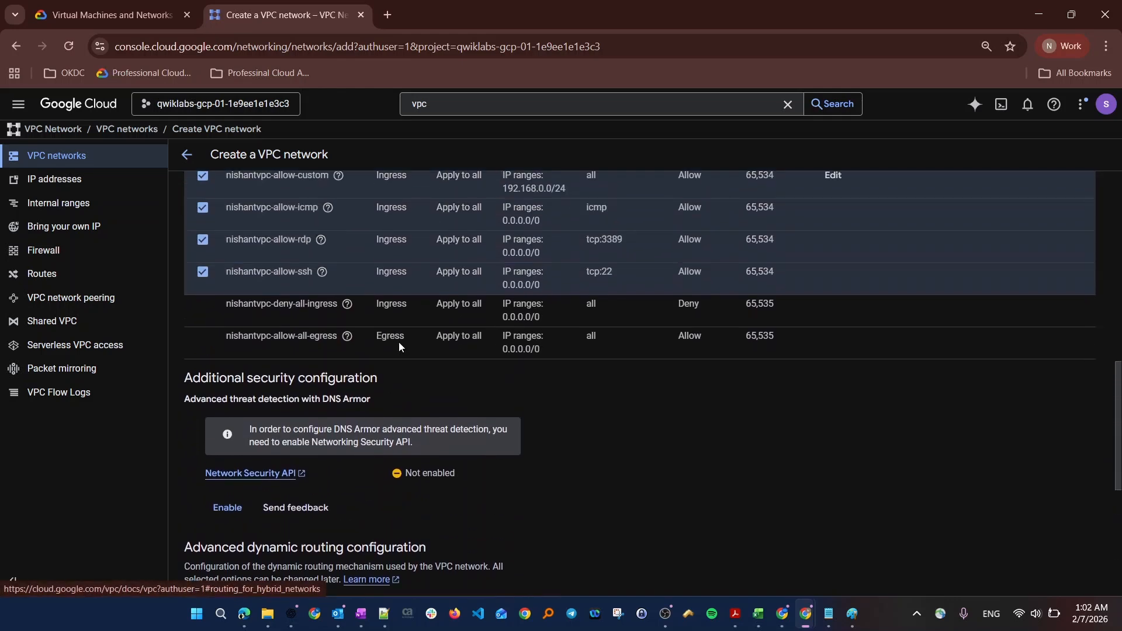
{"action": "scroll", "coordinate": [429, 316], "scroll_direction": "up", "scroll_amount": 5}
{"action": "scroll", "coordinate": [429, 315], "scroll_direction": "down", "scroll_amount": 10}
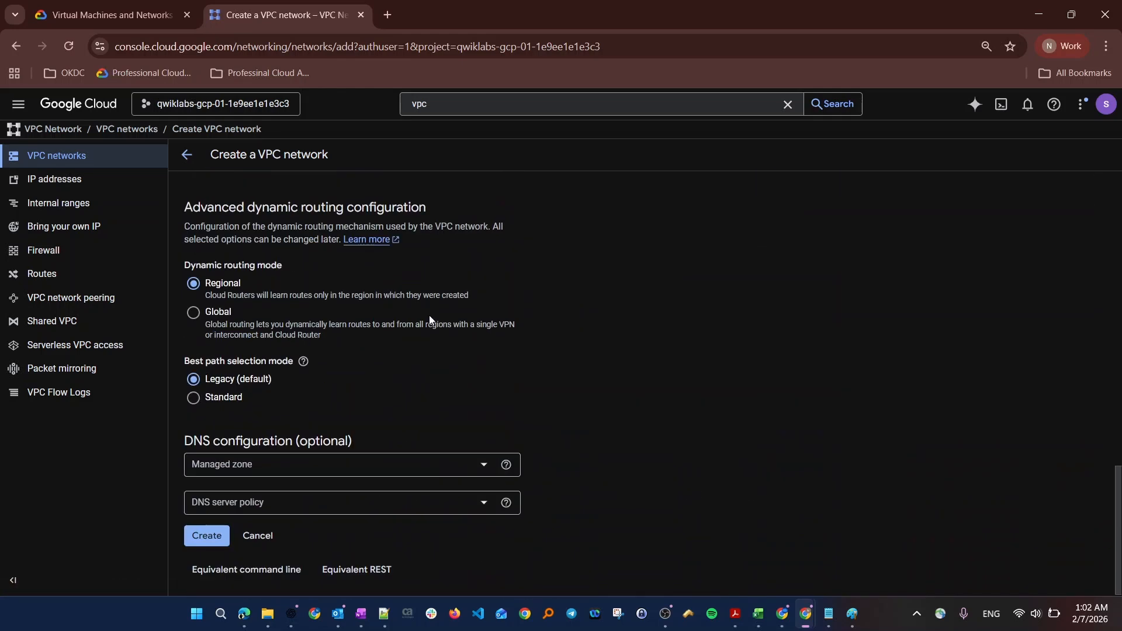
{"action": "left_click", "coordinate": [212, 539]}
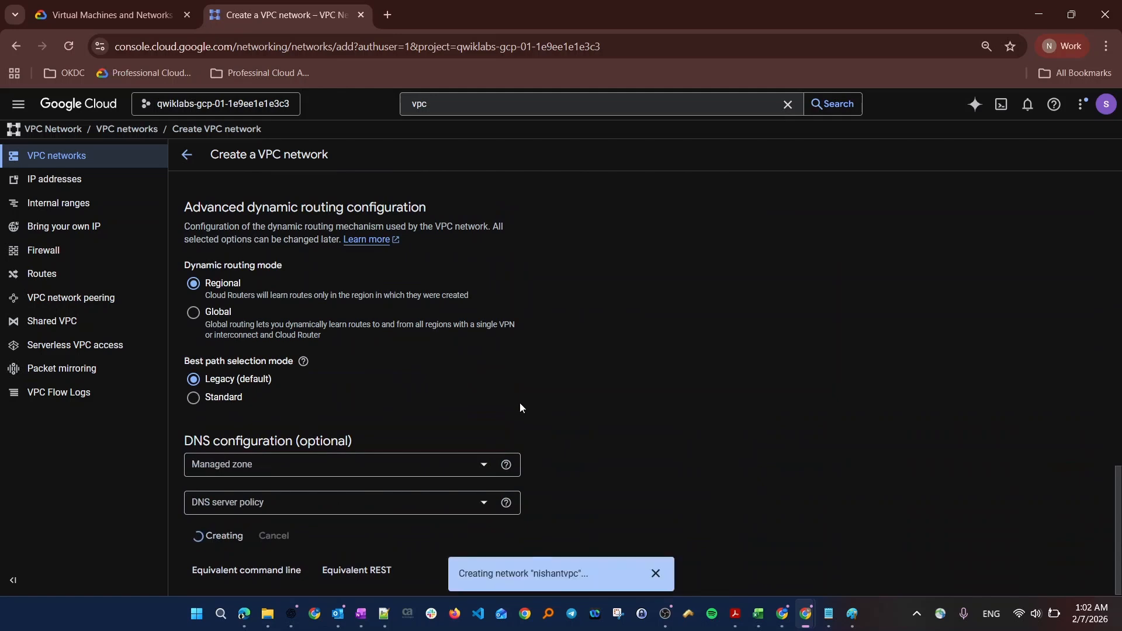
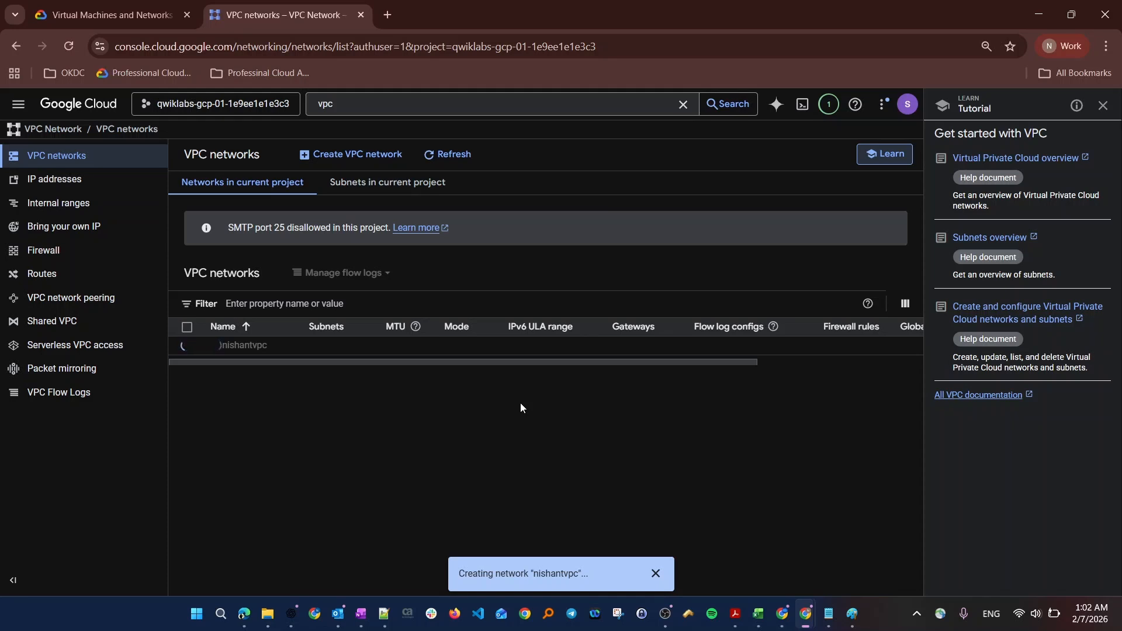
Refresh the VPC networks list to check on the creation of the new network
{"action": "left_click", "coordinate": [451, 154]}
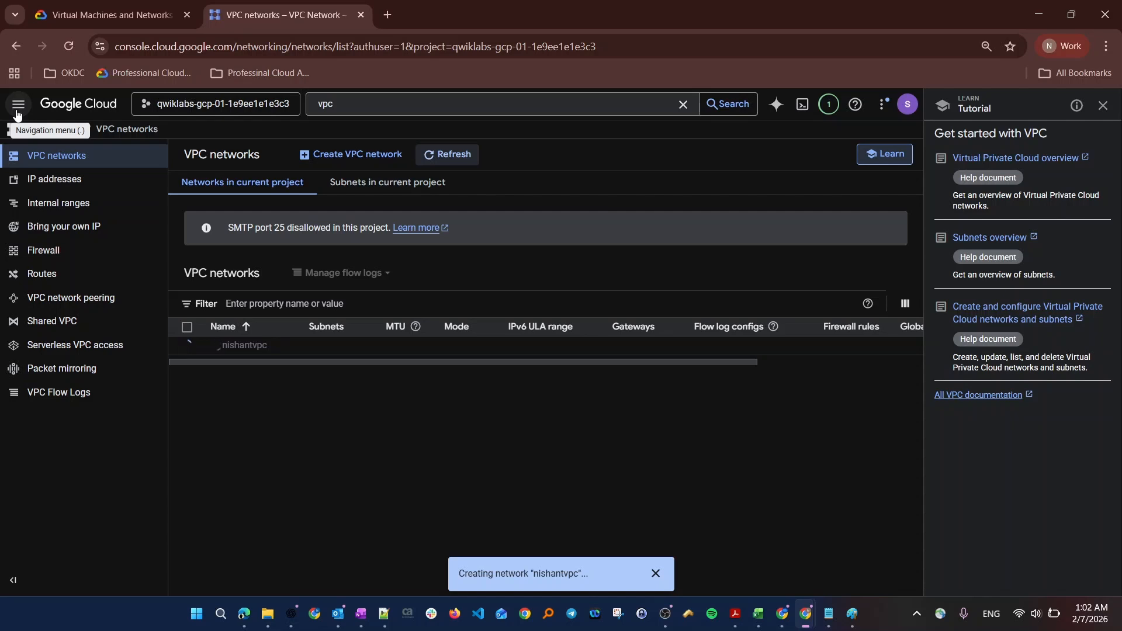
{"action": "left_click", "coordinate": [449, 154]}
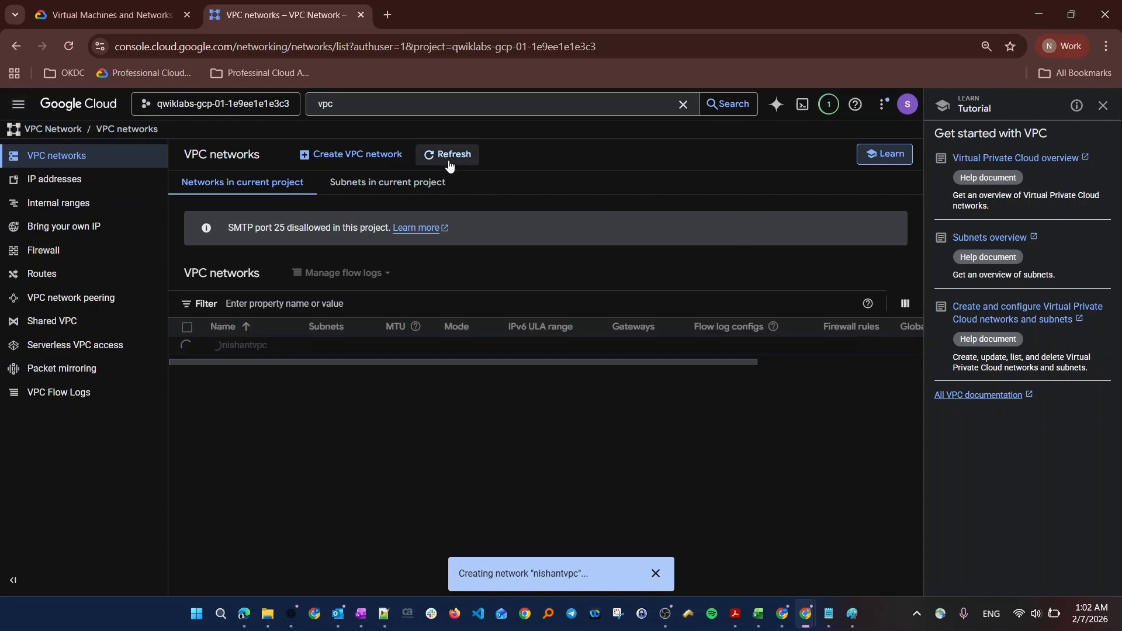
{"action": "left_click", "coordinate": [17, 111]}
{"action": "left_click", "coordinate": [17, 117]}
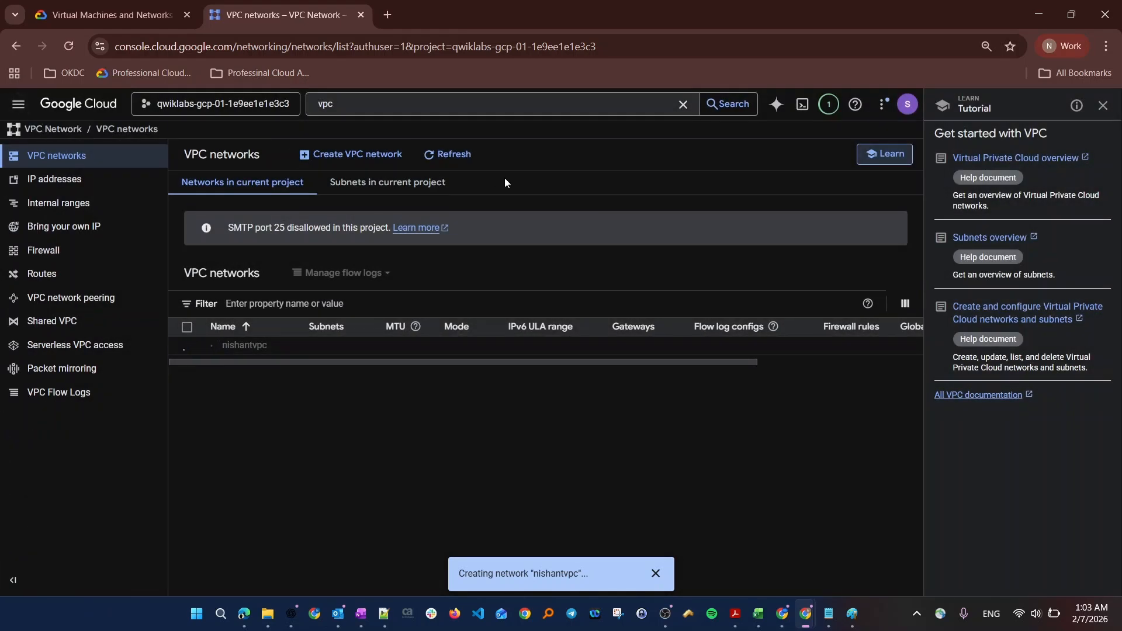
{"action": "left_click", "coordinate": [449, 155]}
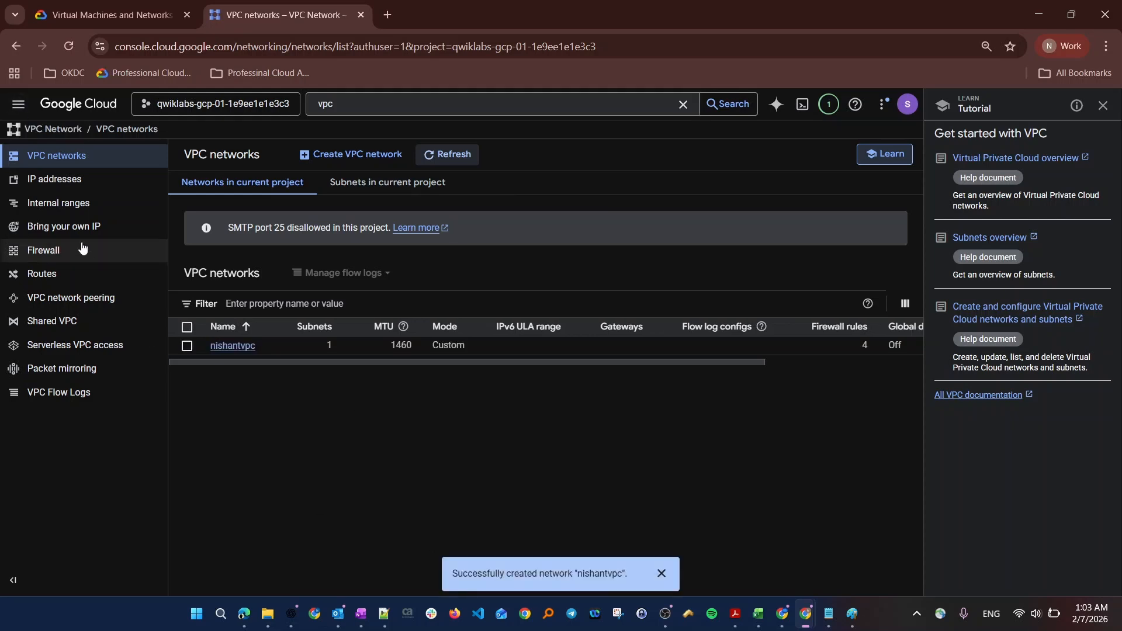
Open the new VPC network's details and inspect its subnets and routes
{"action": "left_click", "coordinate": [233, 345]}
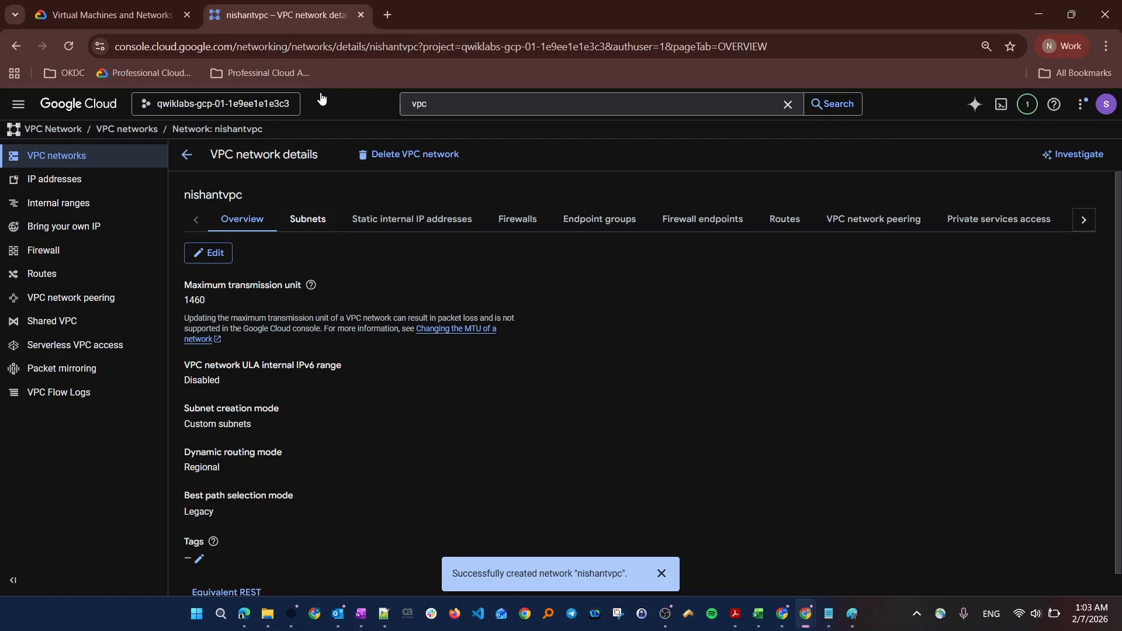
{"action": "left_click", "coordinate": [308, 219]}
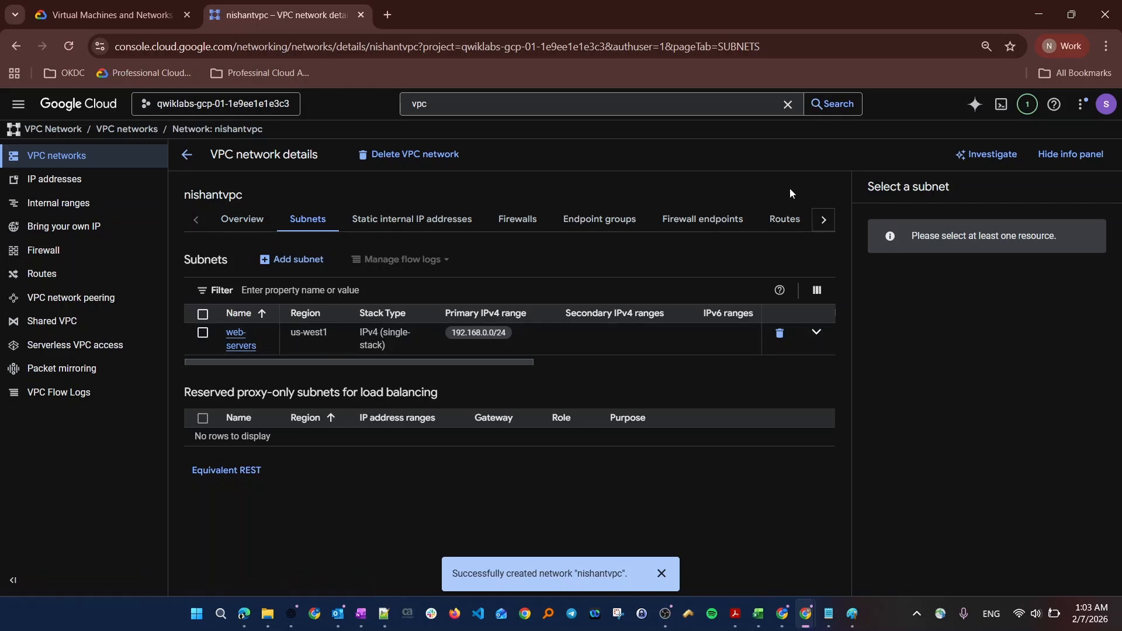
{"action": "left_click", "coordinate": [784, 220]}
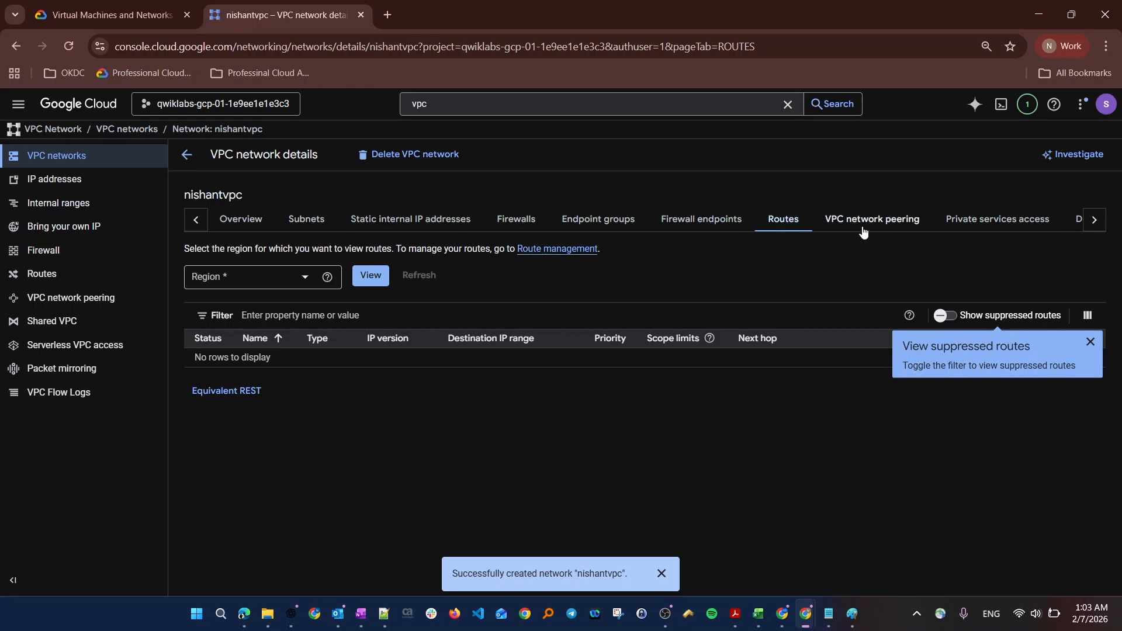
Start a new static route from route management for the new VPC network and name it tointernet
{"action": "left_click", "coordinate": [556, 248]}
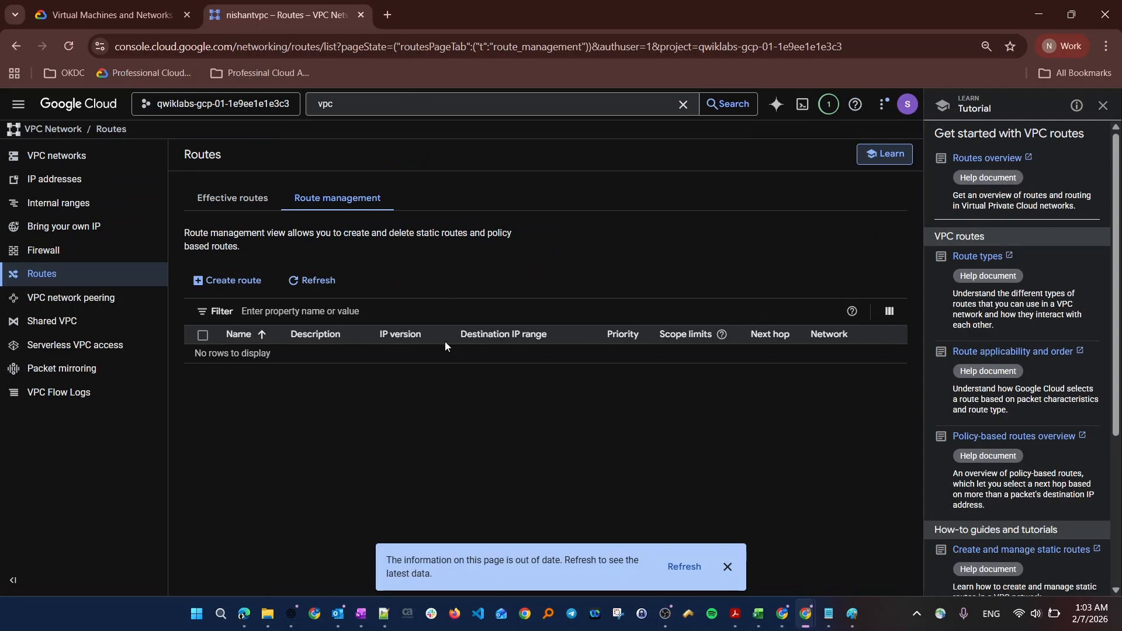
{"action": "left_click", "coordinate": [227, 286]}
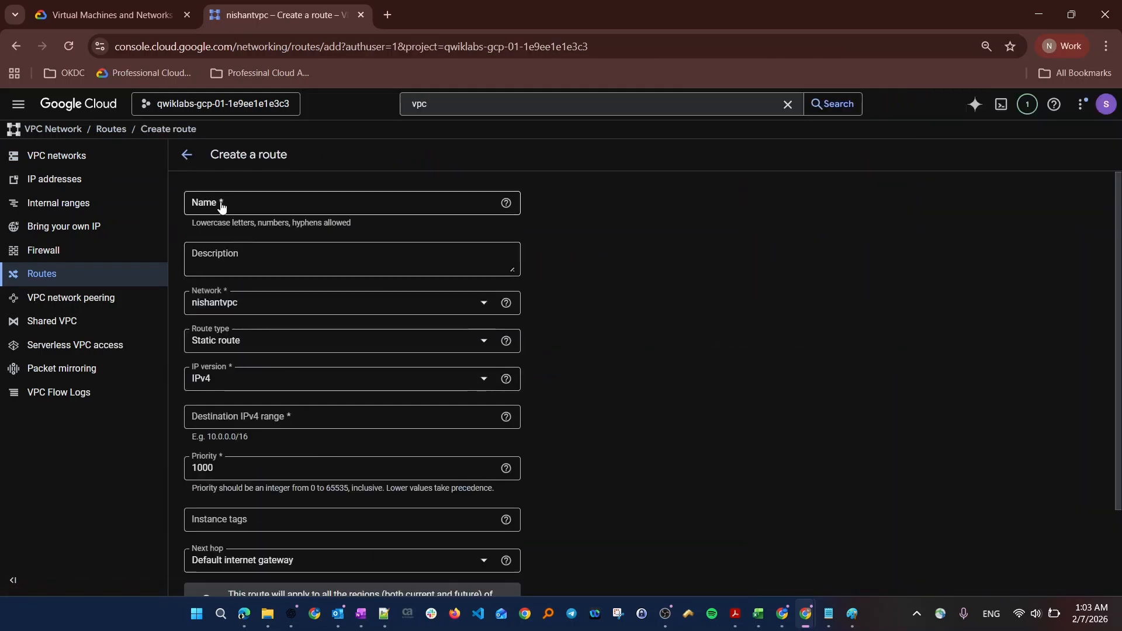
{"action": "left_click", "coordinate": [222, 202]}
{"action": "type", "text": "te"}
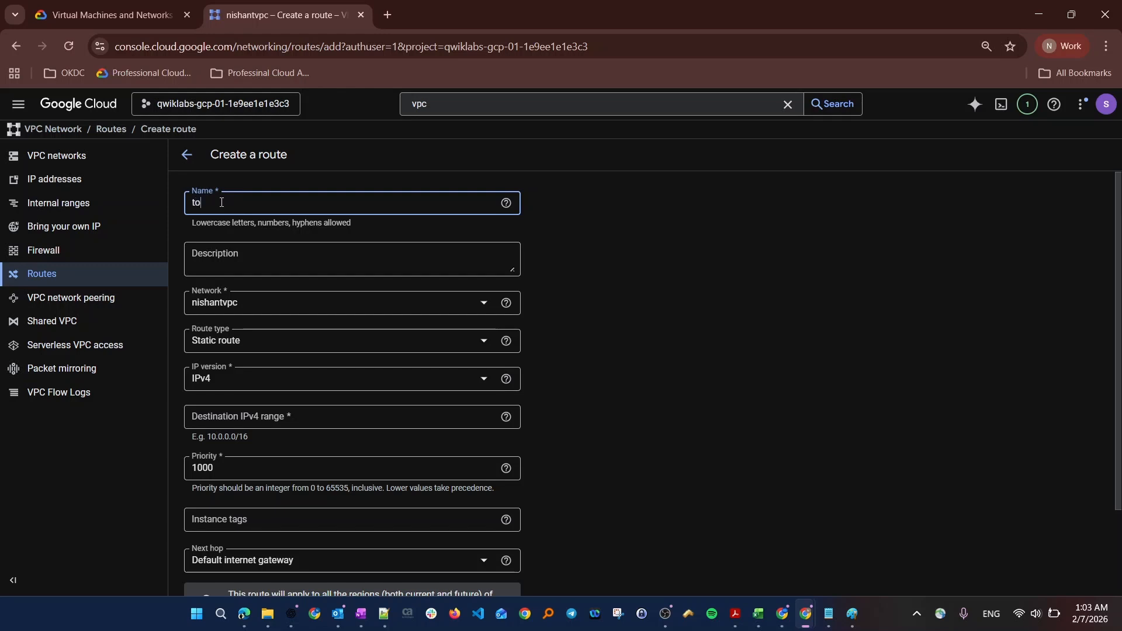
{"action": "key", "text": "BackSpace"}
{"action": "key", "text": "BackSpace"}
{"action": "type", "text": "tointernet"}
{"action": "scroll", "coordinate": [260, 318], "scroll_direction": "down", "scroll_amount": 2}
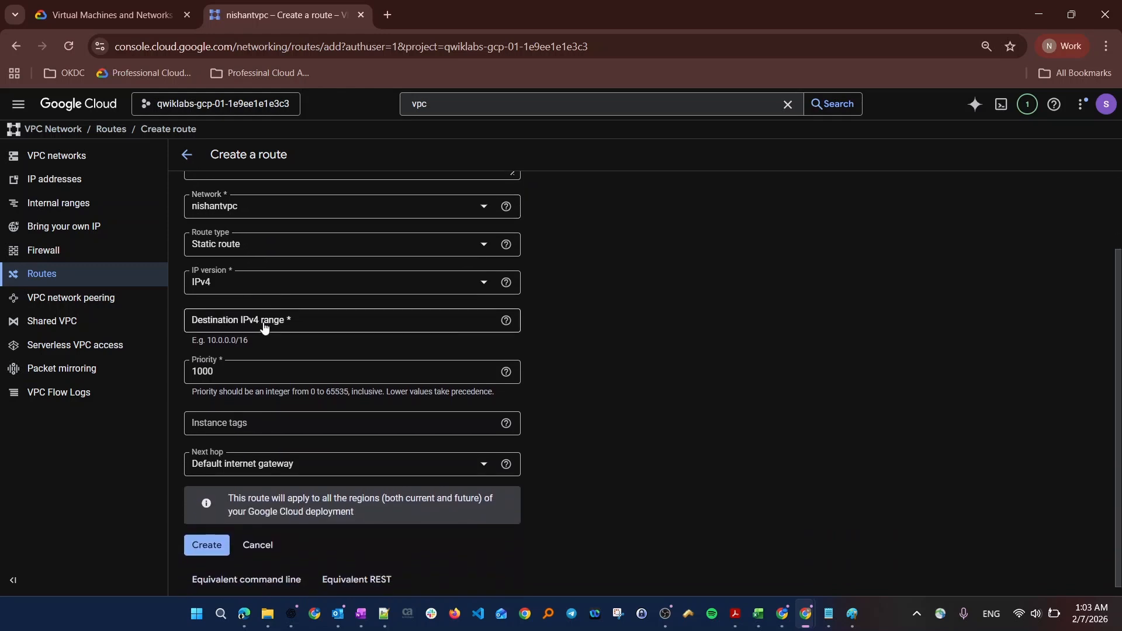
Set the tointernet route's destination IPv4 range to 0.0.0.0/0 and create the route
{"action": "left_click", "coordinate": [264, 330]}
{"action": "type", "text": "0.0.0.0/0"}
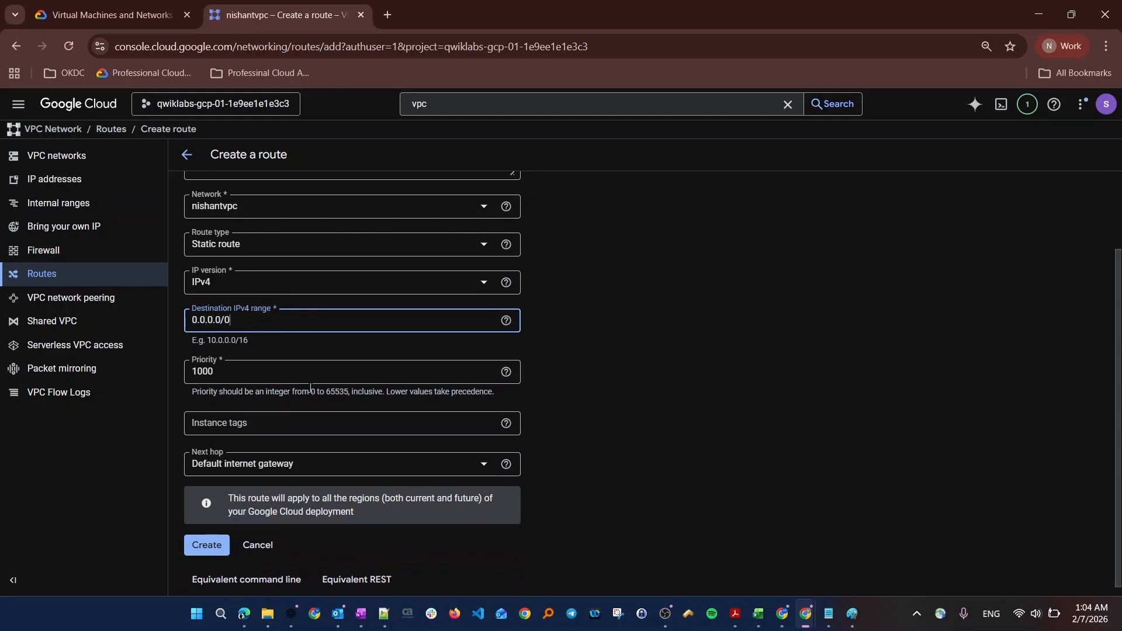
{"action": "scroll", "coordinate": [234, 536], "scroll_direction": "down", "scroll_amount": 1}
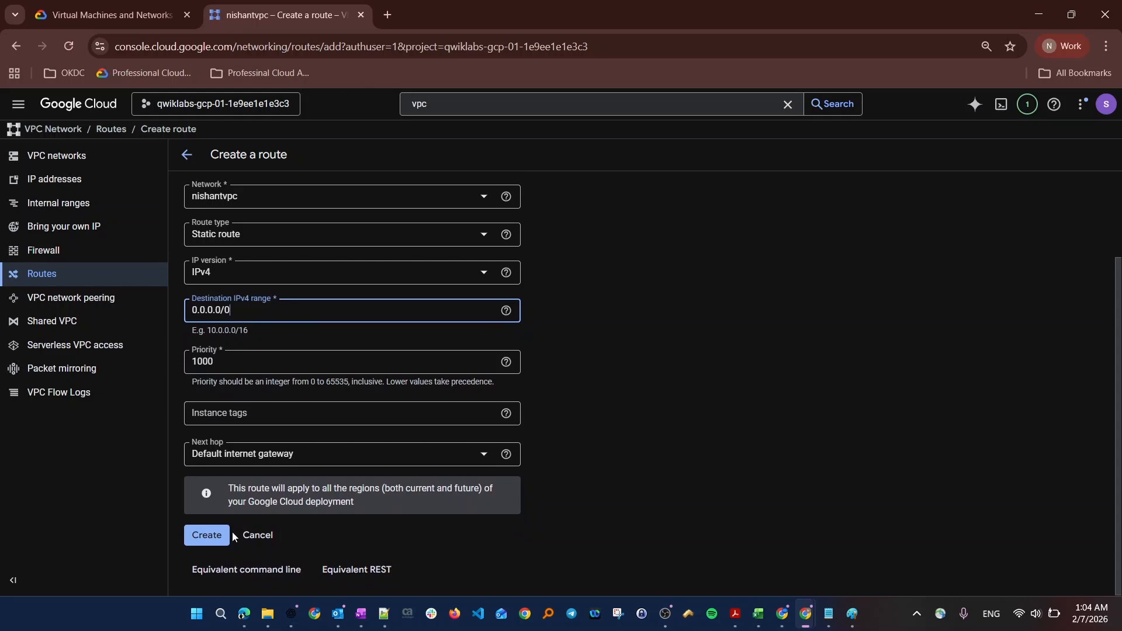
{"action": "left_click", "coordinate": [225, 535]}
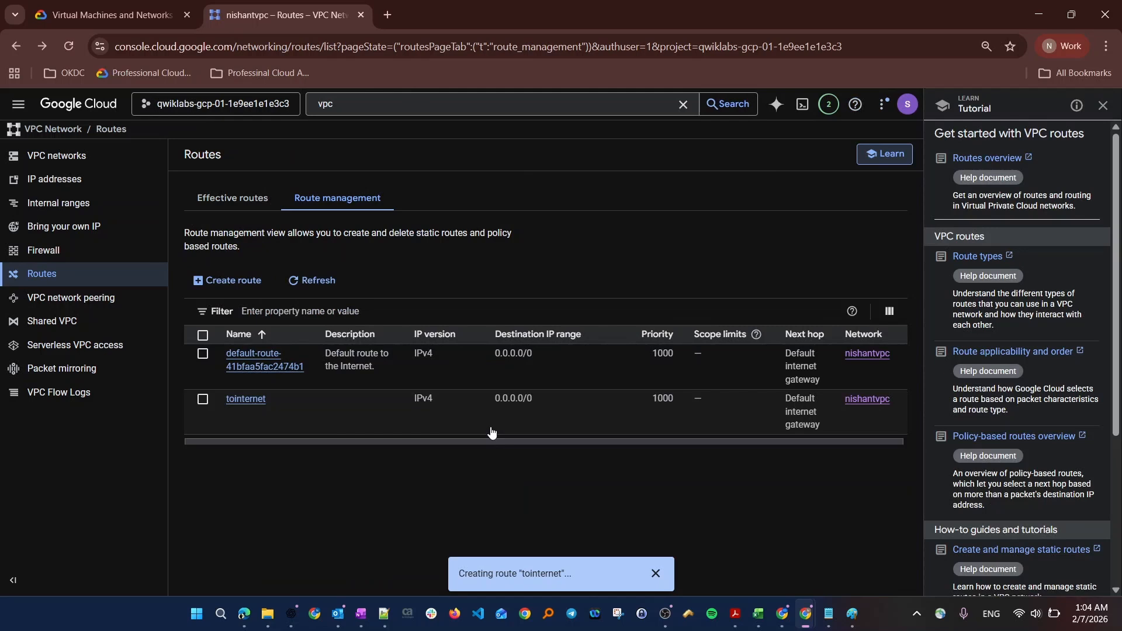
Delete the tointernet route, leaving the default route deselected
{"action": "left_click", "coordinate": [649, 379]}
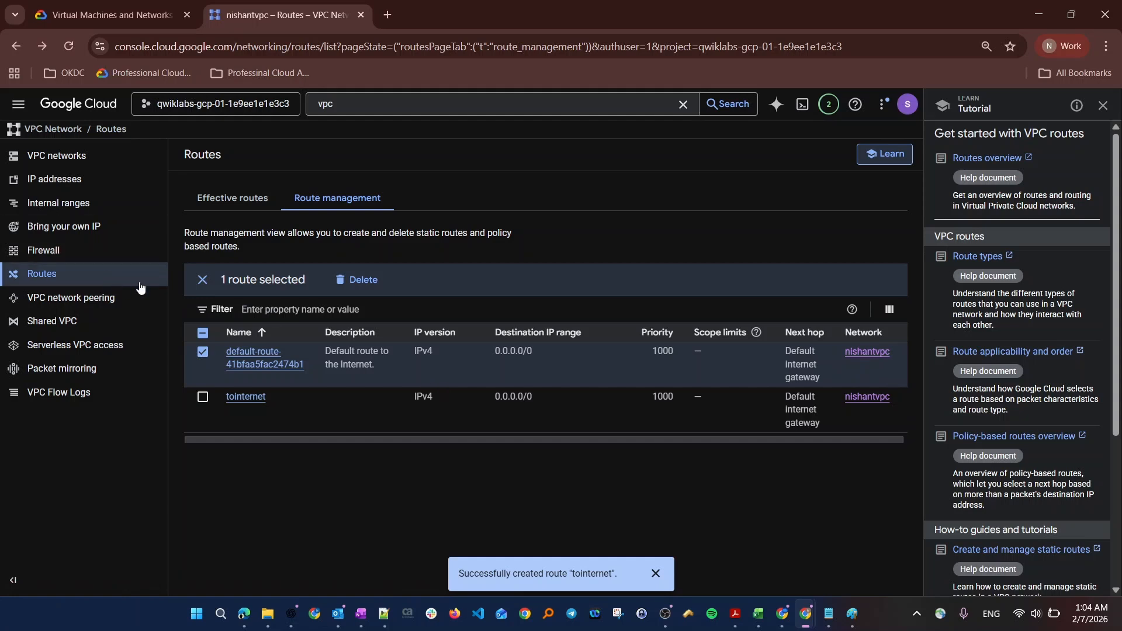
{"action": "left_click", "coordinate": [202, 351]}
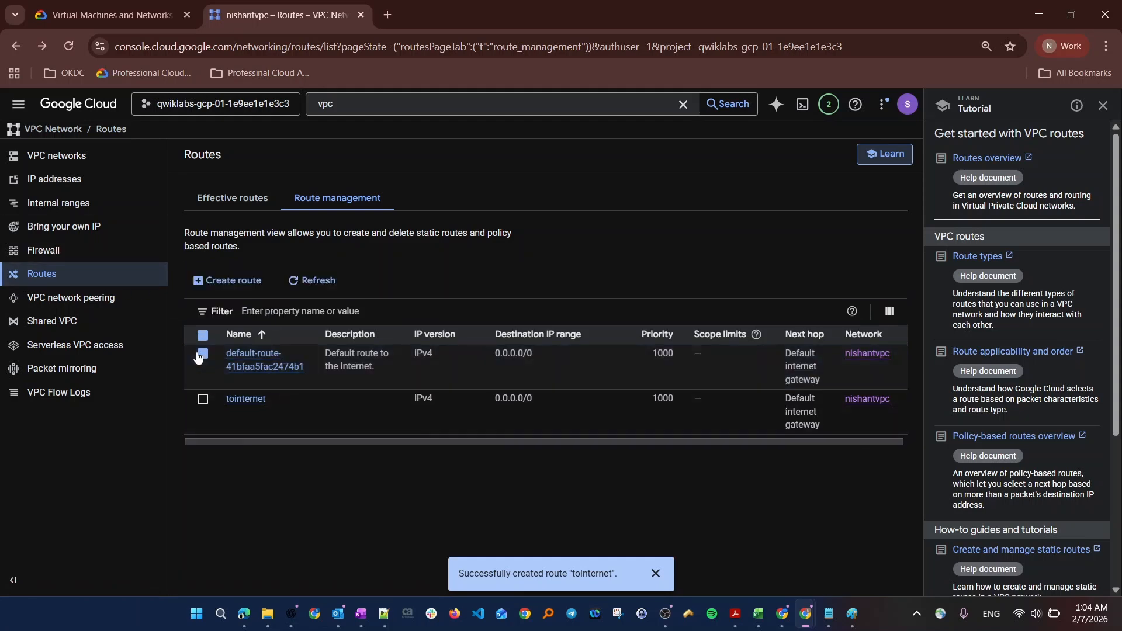
{"action": "left_click", "coordinate": [202, 397]}
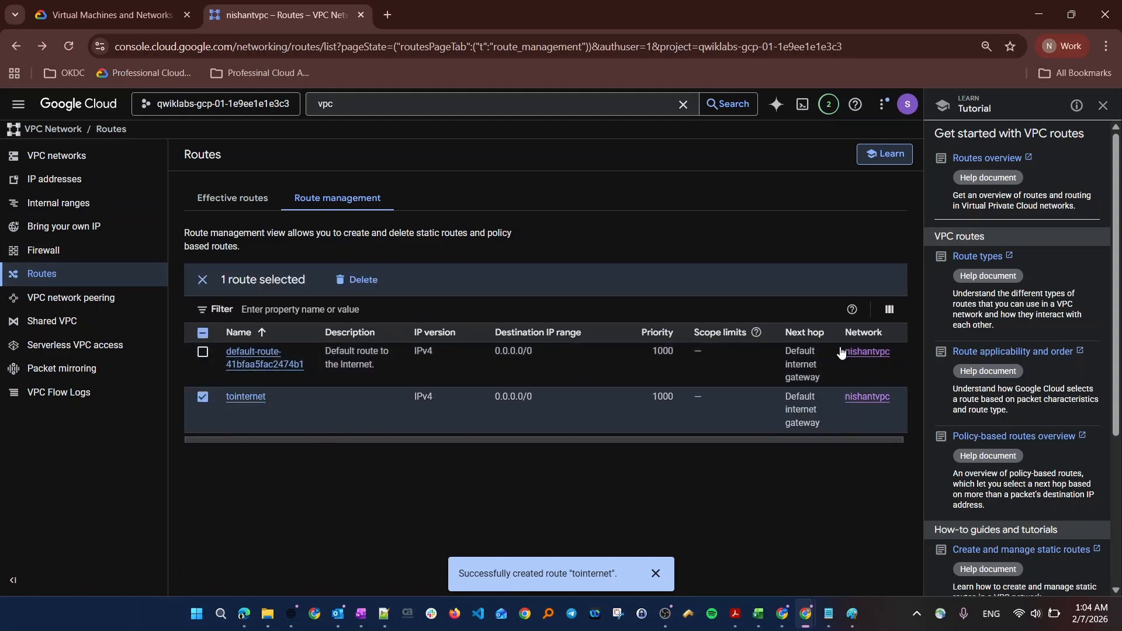
{"action": "left_click", "coordinate": [354, 280]}
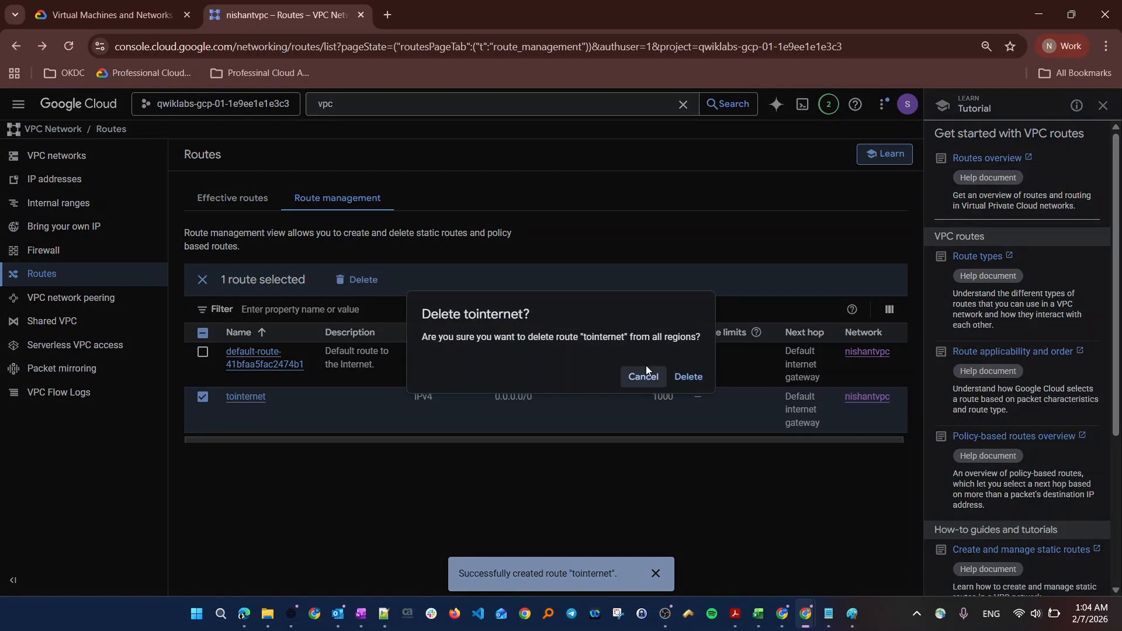
{"action": "left_click", "coordinate": [689, 377]}
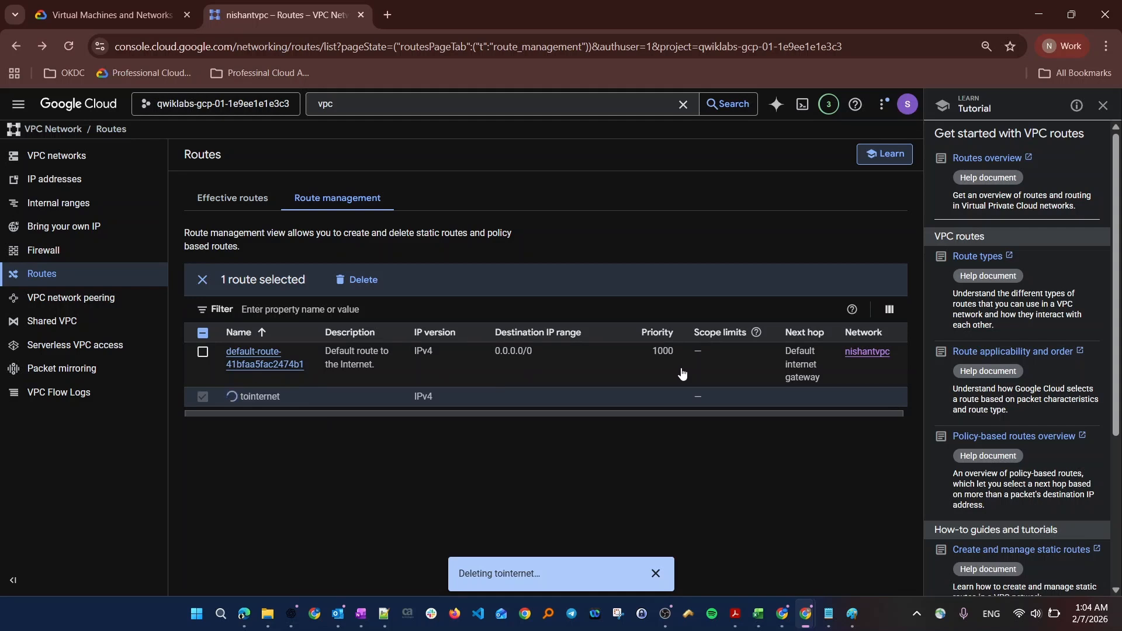
Go to the Compute Engine VM instances page and start creating a new instance
{"action": "left_click", "coordinate": [18, 104]}
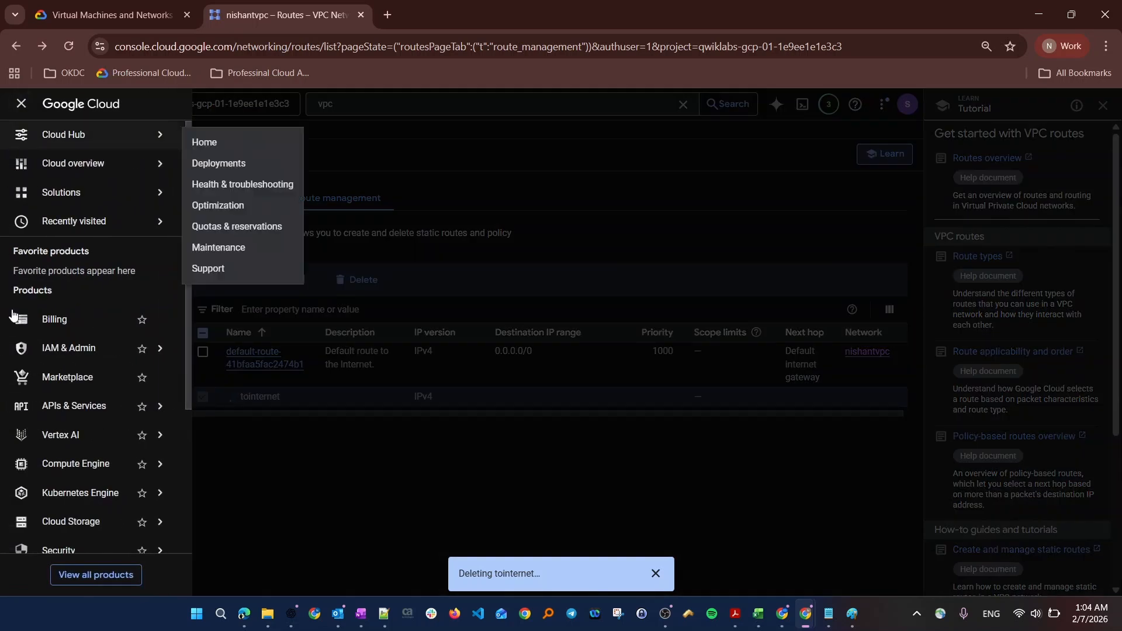
{"action": "left_click", "coordinate": [22, 105]}
{"action": "left_click", "coordinate": [23, 106]}
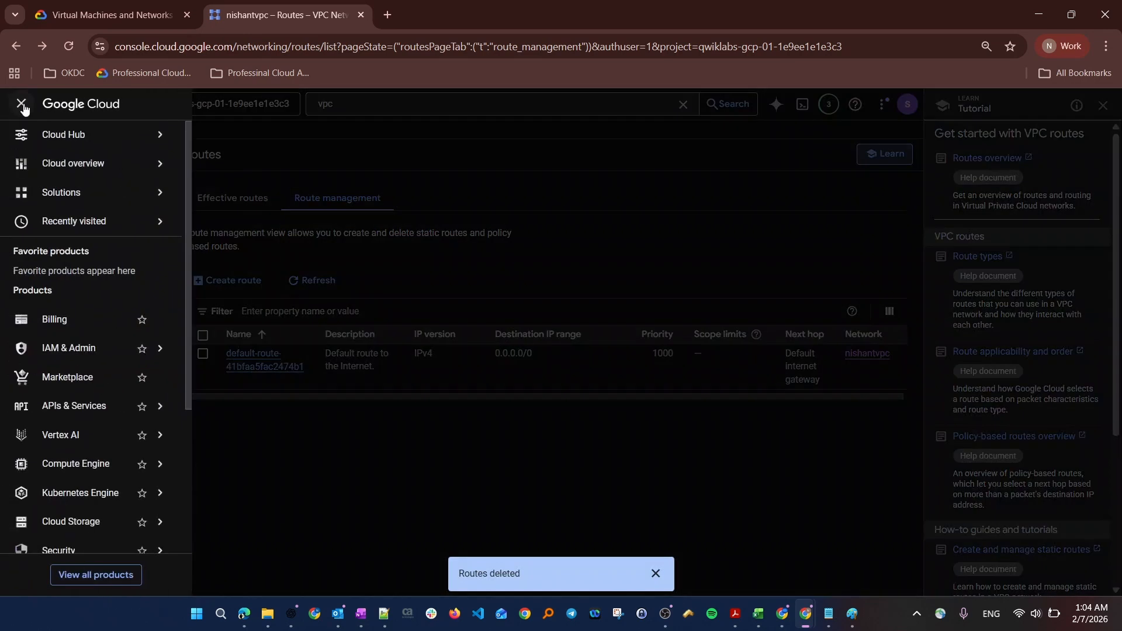
{"action": "mouse_move", "coordinate": [81, 472]}
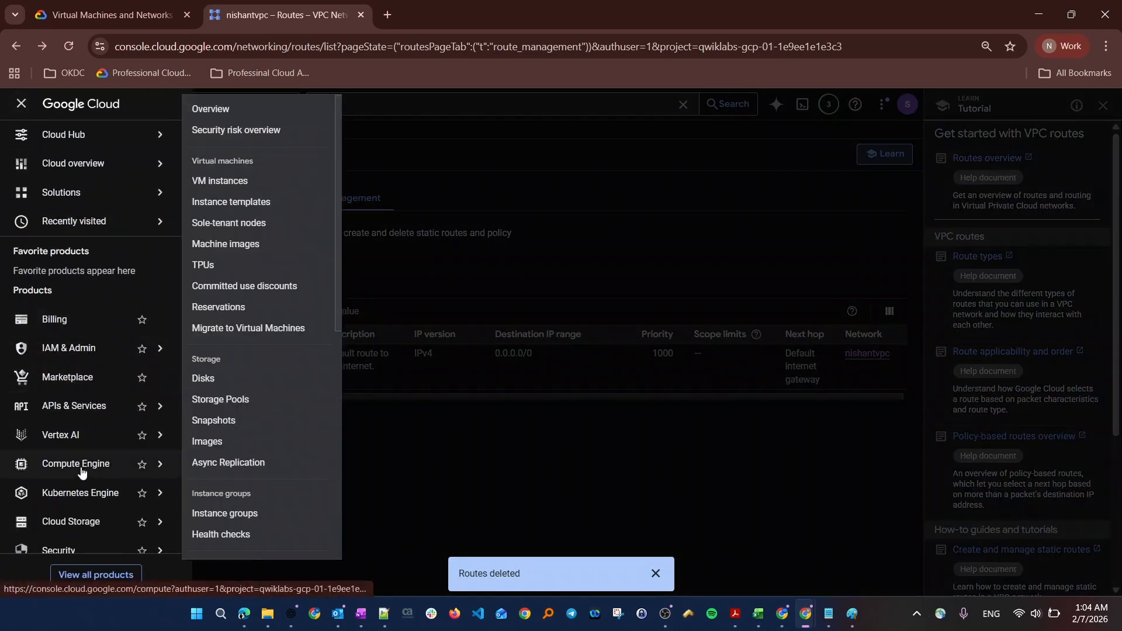
{"action": "left_click", "coordinate": [221, 184]}
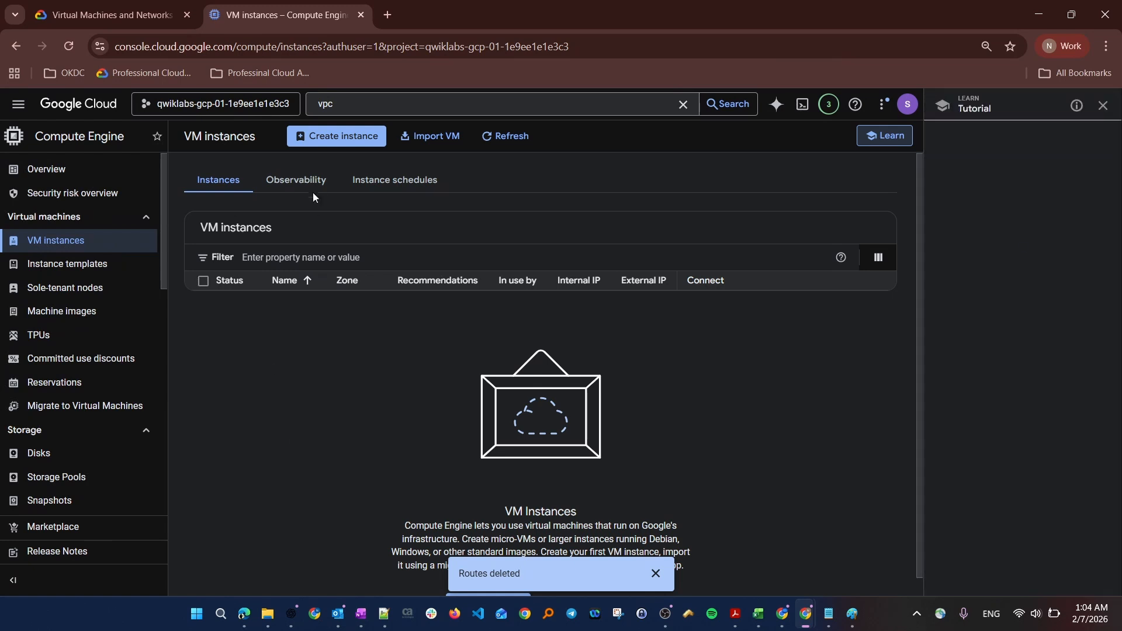
{"action": "left_click", "coordinate": [310, 140]}
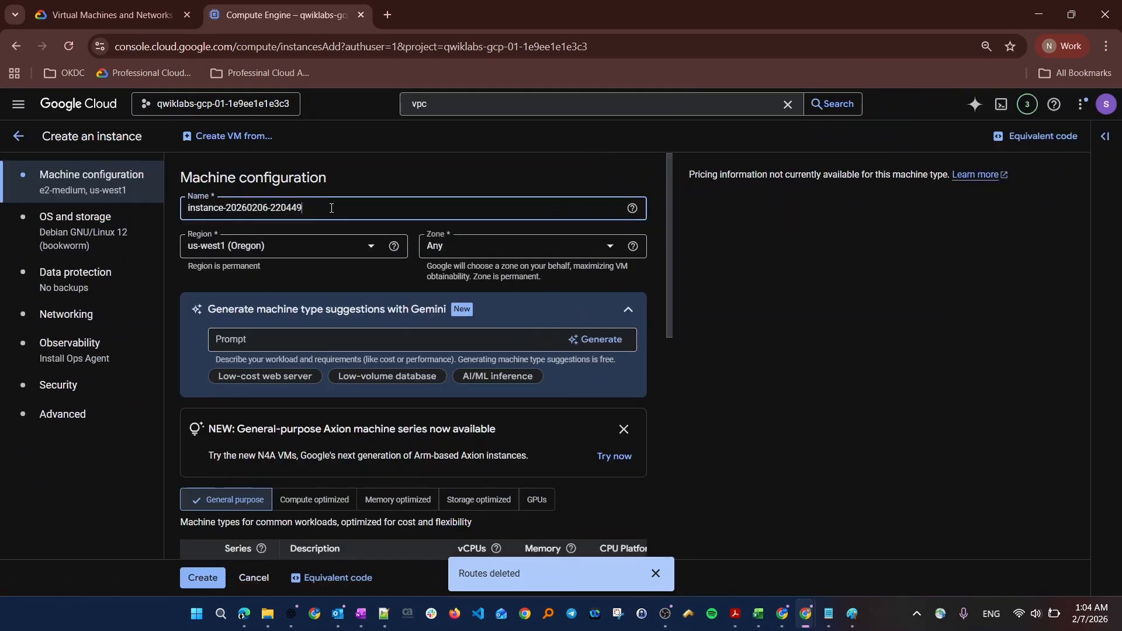
Name the new instance web-server and set its zone to us-west1-a
{"action": "triple_click", "coordinate": [330, 208]}
{"action": "type", "text": "Nishtn"}
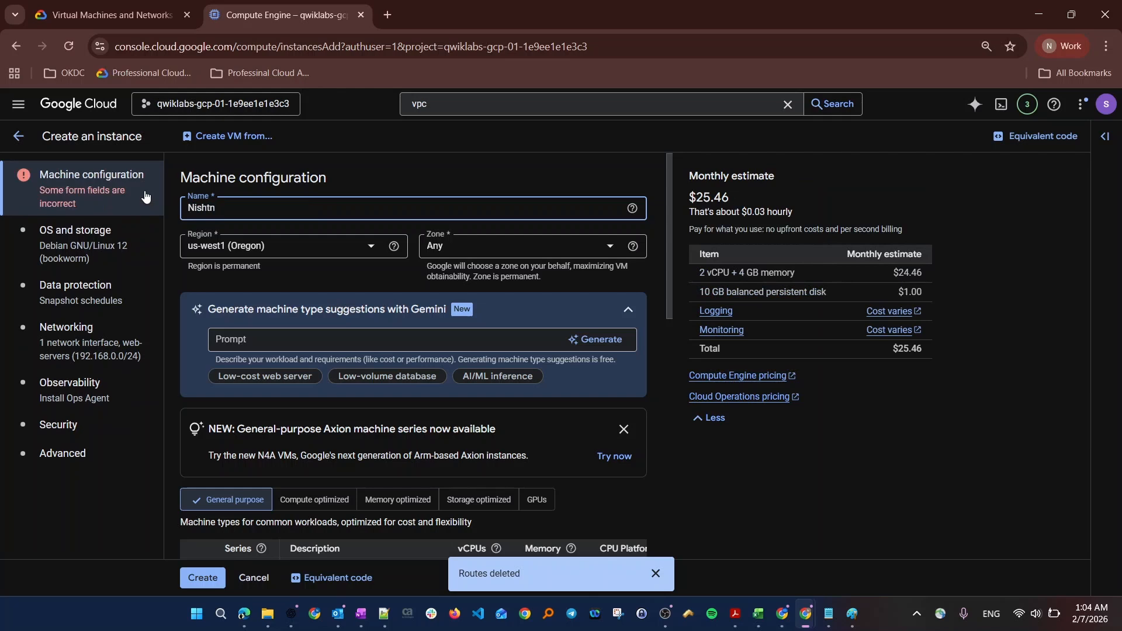
{"action": "key", "text": "BackSpace"}
{"action": "key", "text": "BackSpace"}
{"action": "key", "text": "BackSpace"}
{"action": "key", "text": "BackSpace"}
{"action": "key", "text": "BackSpace"}
{"action": "key", "text": "BackSpace"}
{"action": "type", "text": "web-serb"}
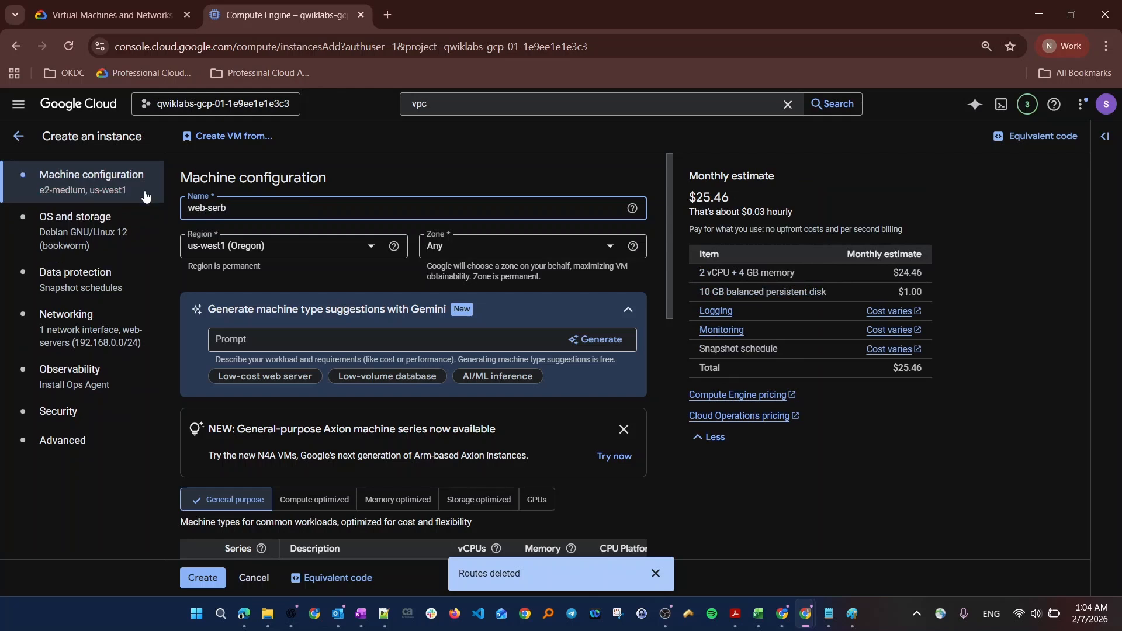
{"action": "type", "text": "er"}
{"action": "type", "text": "r"}
{"action": "left_click", "coordinate": [532, 251]}
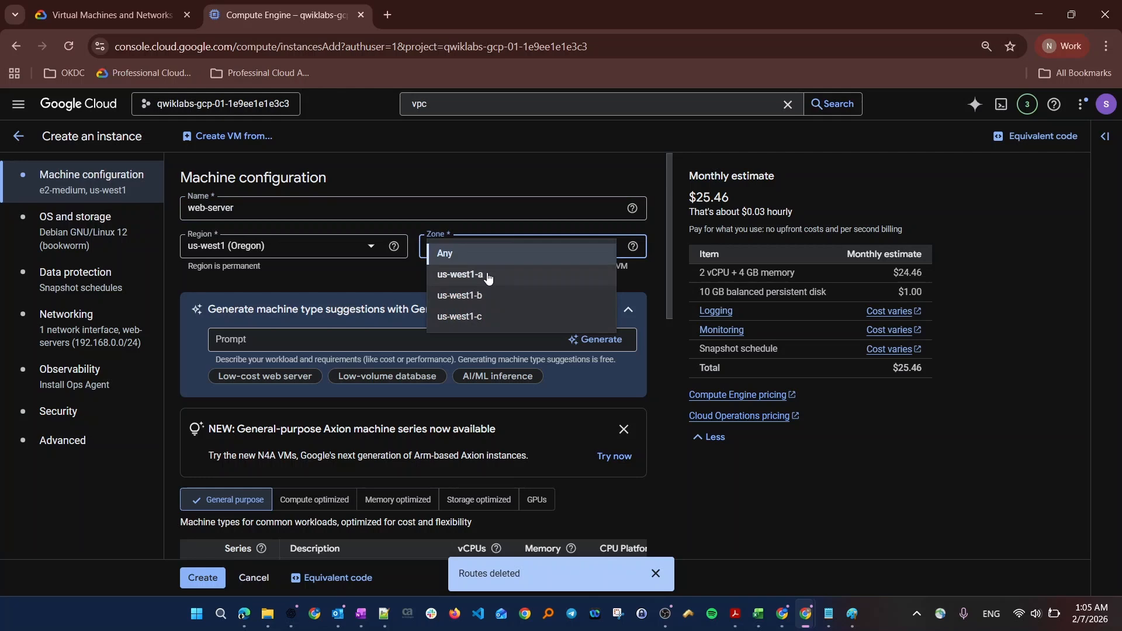
{"action": "left_click", "coordinate": [488, 276]}
Try the custom machine type for the instance and return to the preset machine types
{"action": "scroll", "coordinate": [292, 276], "scroll_direction": "down", "scroll_amount": 4}
{"action": "scroll", "coordinate": [247, 301], "scroll_direction": "up", "scroll_amount": 3}
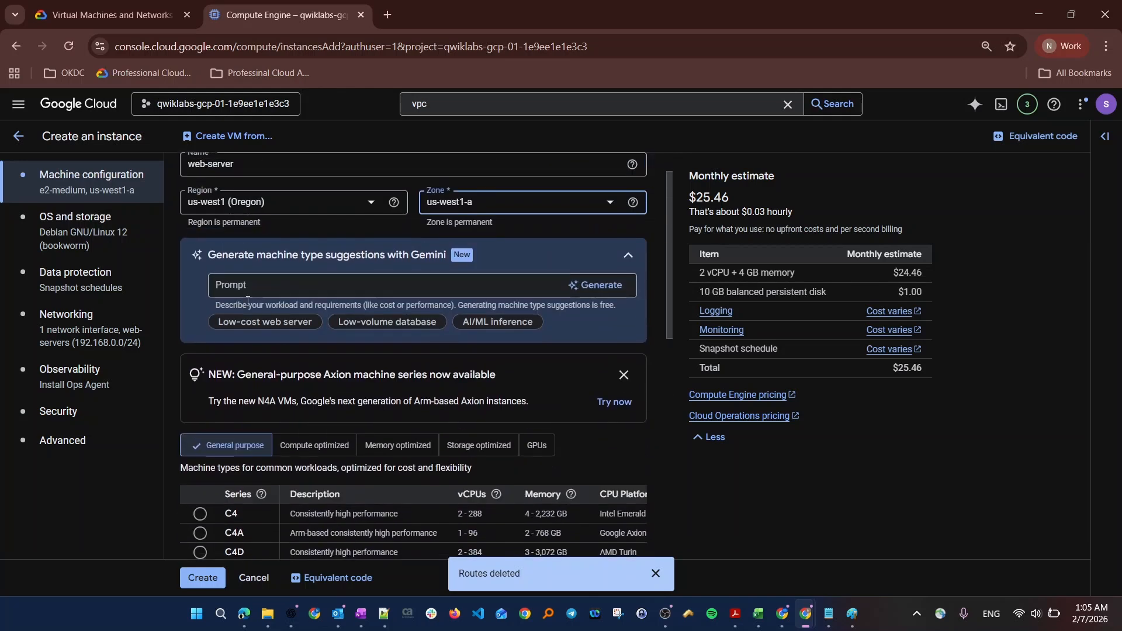
{"action": "scroll", "coordinate": [328, 301], "scroll_direction": "down", "scroll_amount": 3}
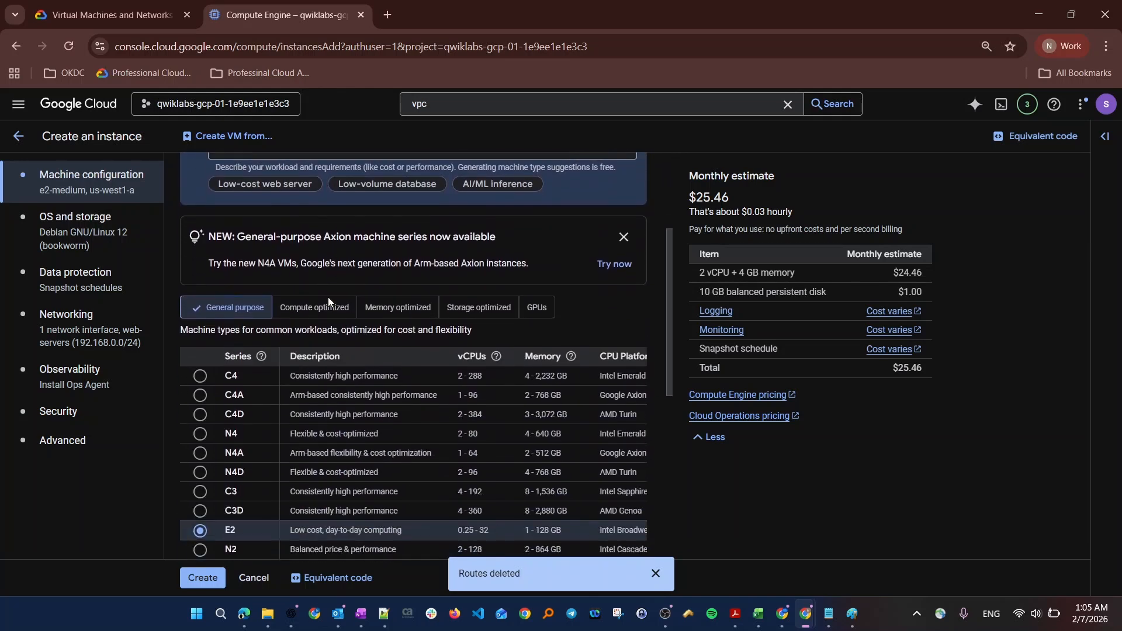
{"action": "scroll", "coordinate": [328, 302], "scroll_direction": "down", "scroll_amount": 7}
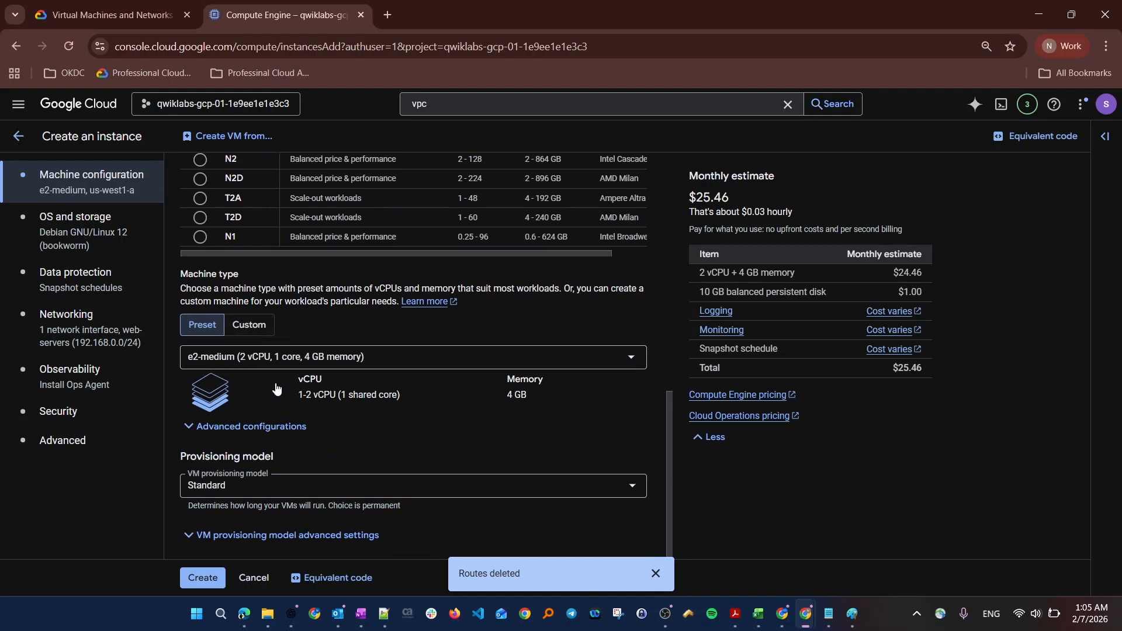
{"action": "left_click", "coordinate": [251, 327]}
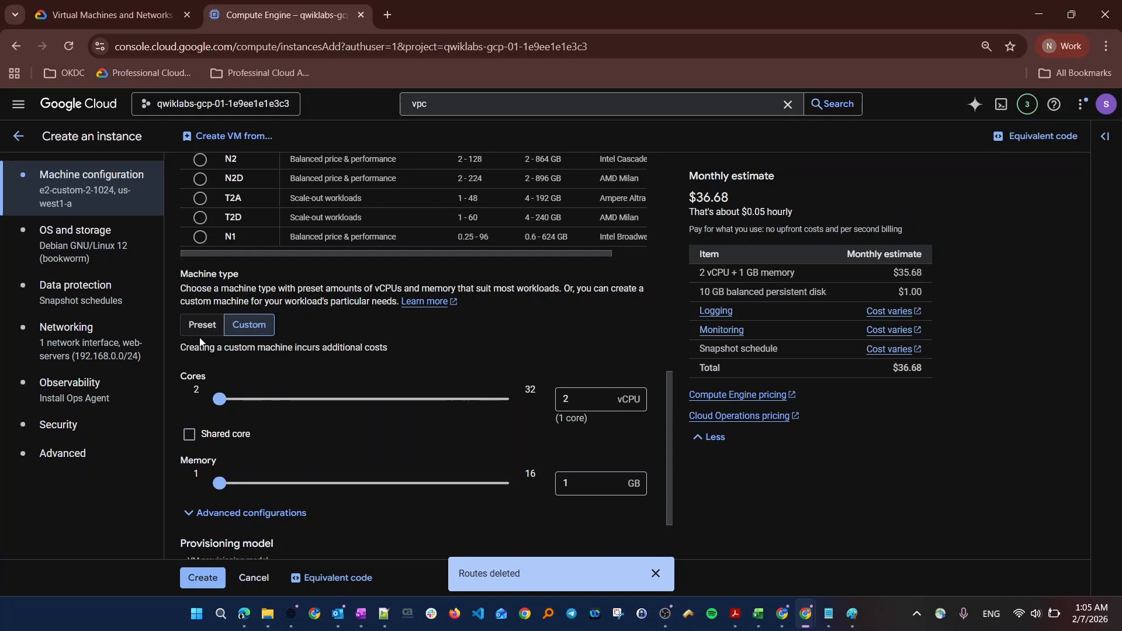
{"action": "left_click", "coordinate": [198, 333]}
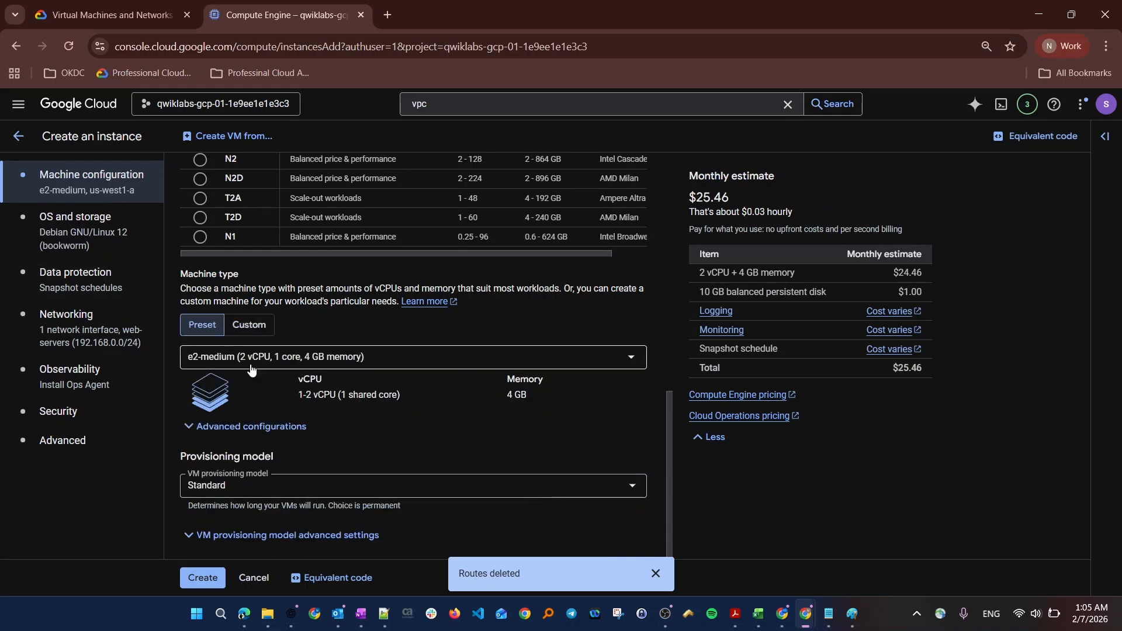
Try the preset machine types e2-standard-4 and e2-standard-2 for the instance
{"action": "left_click", "coordinate": [374, 358]}
{"action": "left_click", "coordinate": [354, 427]}
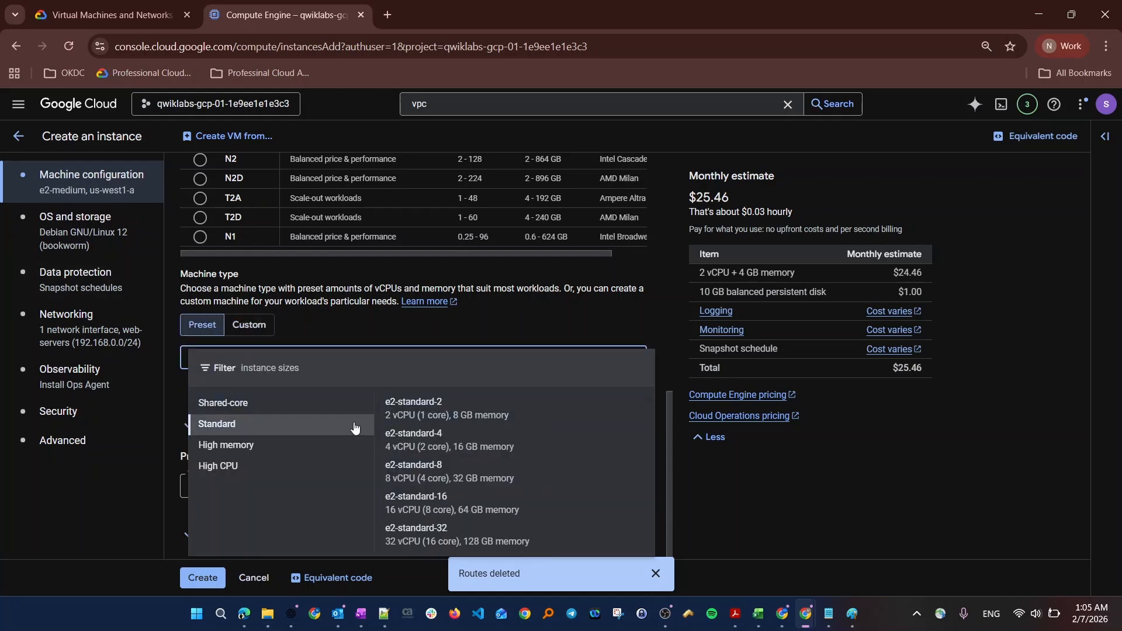
{"action": "left_click", "coordinate": [444, 440]}
{"action": "left_click", "coordinate": [273, 362]}
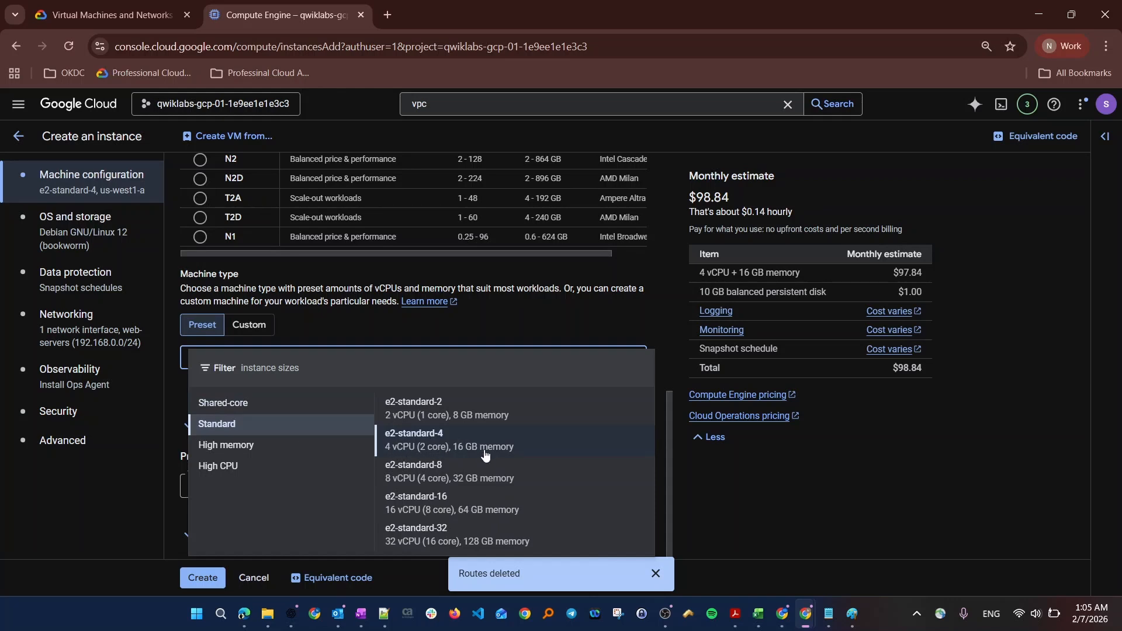
{"action": "left_click", "coordinate": [432, 416]}
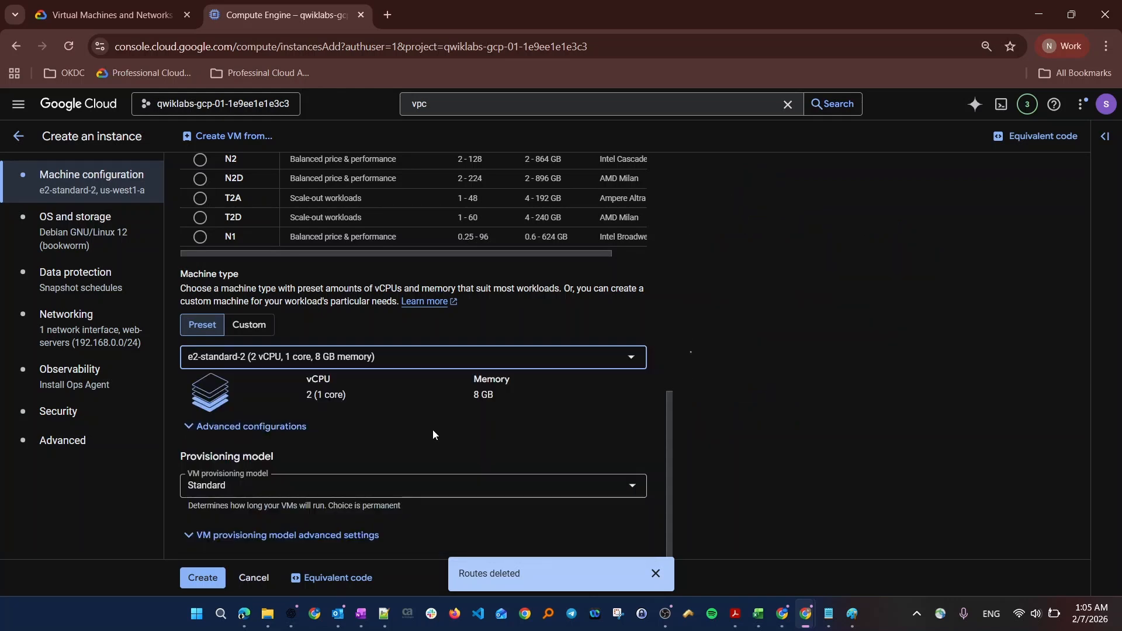
Set the instance's machine type to e2-standard-4 and select the Standard provisioning model
{"action": "left_click", "coordinate": [310, 359]}
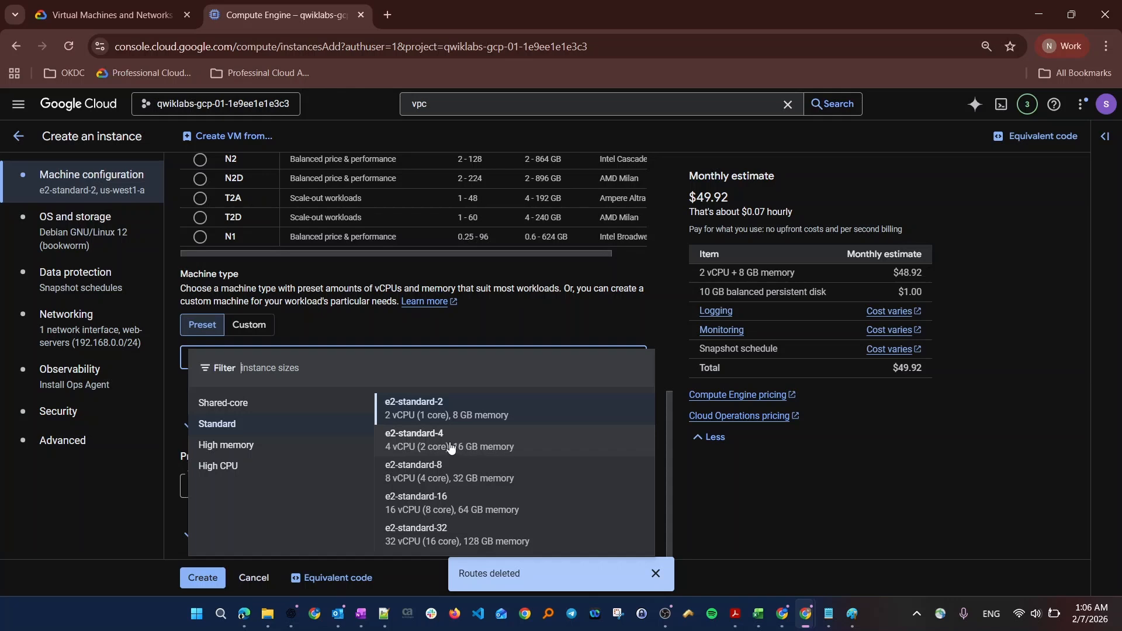
{"action": "left_click", "coordinate": [417, 448]}
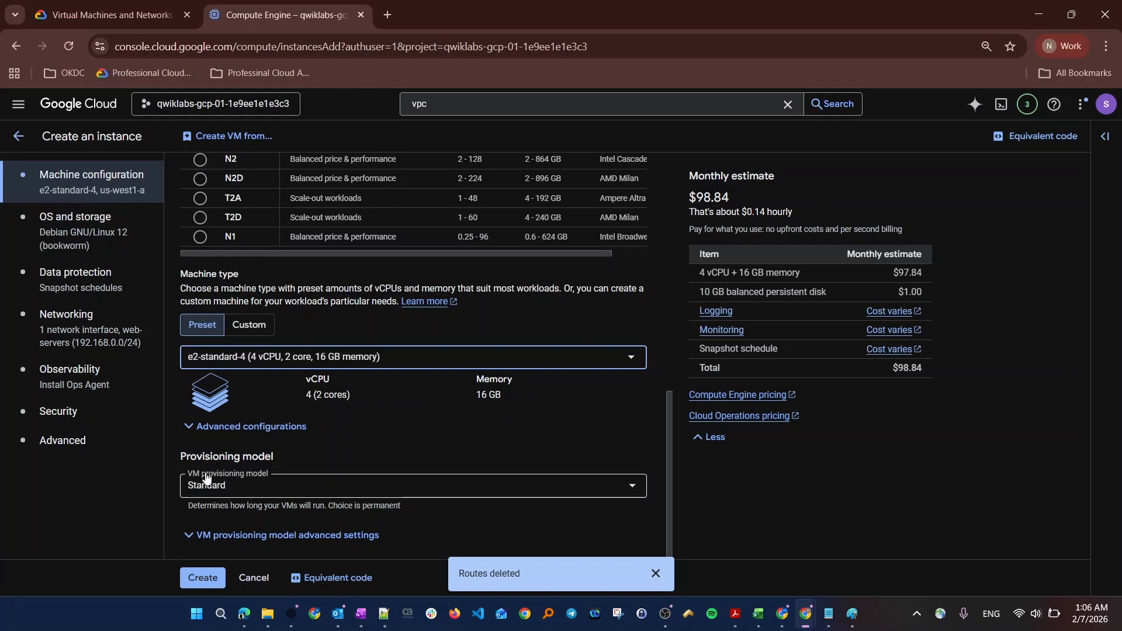
{"action": "left_click", "coordinate": [211, 494]}
{"action": "left_click", "coordinate": [222, 506]}
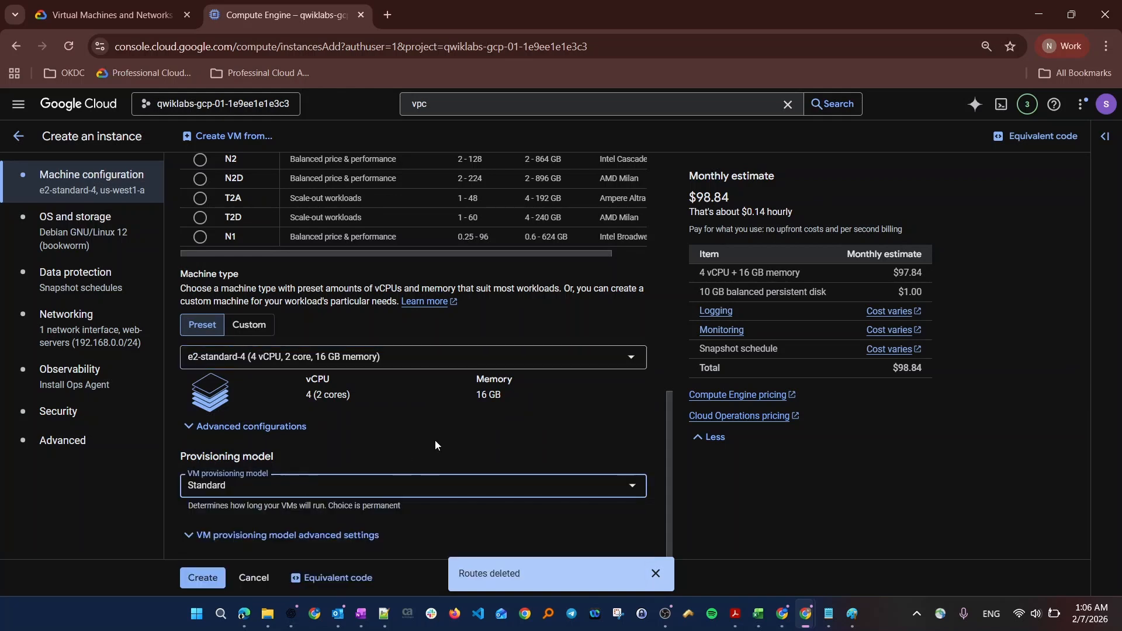
Open the instance's boot disk settings and review the comparison of disk types
{"action": "left_click", "coordinate": [75, 222]}
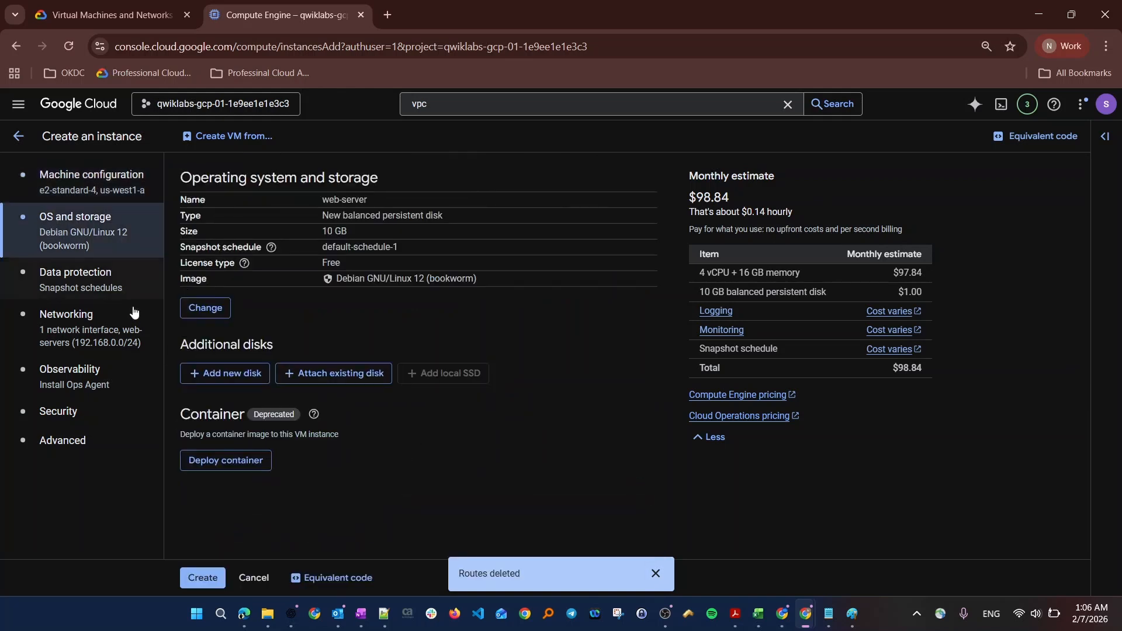
{"action": "left_click", "coordinate": [206, 314]}
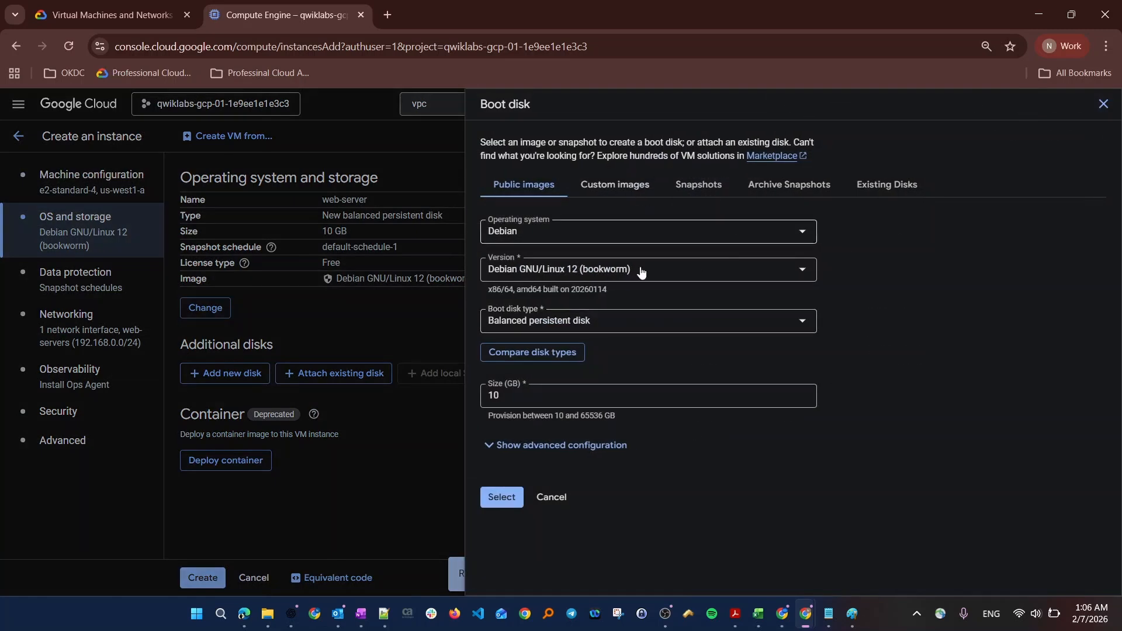
{"action": "left_click", "coordinate": [529, 353]}
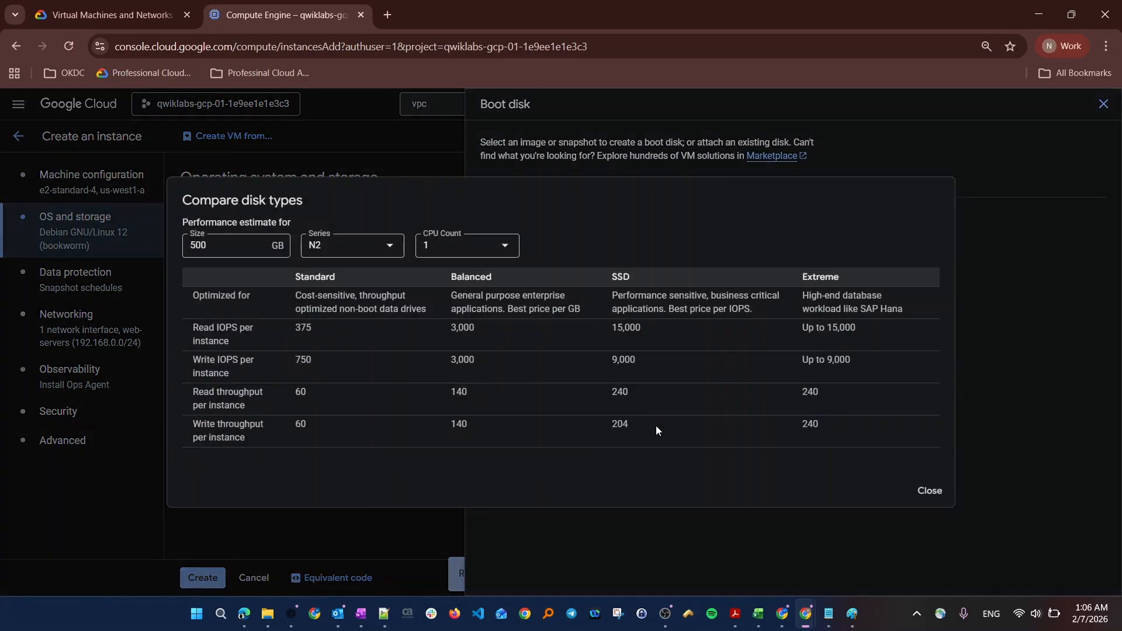
{"action": "key", "text": "Escape"}
Examine the custom image, snapshot and public image sources for the boot disk, and close its settings without changes
{"action": "left_click", "coordinate": [603, 188]}
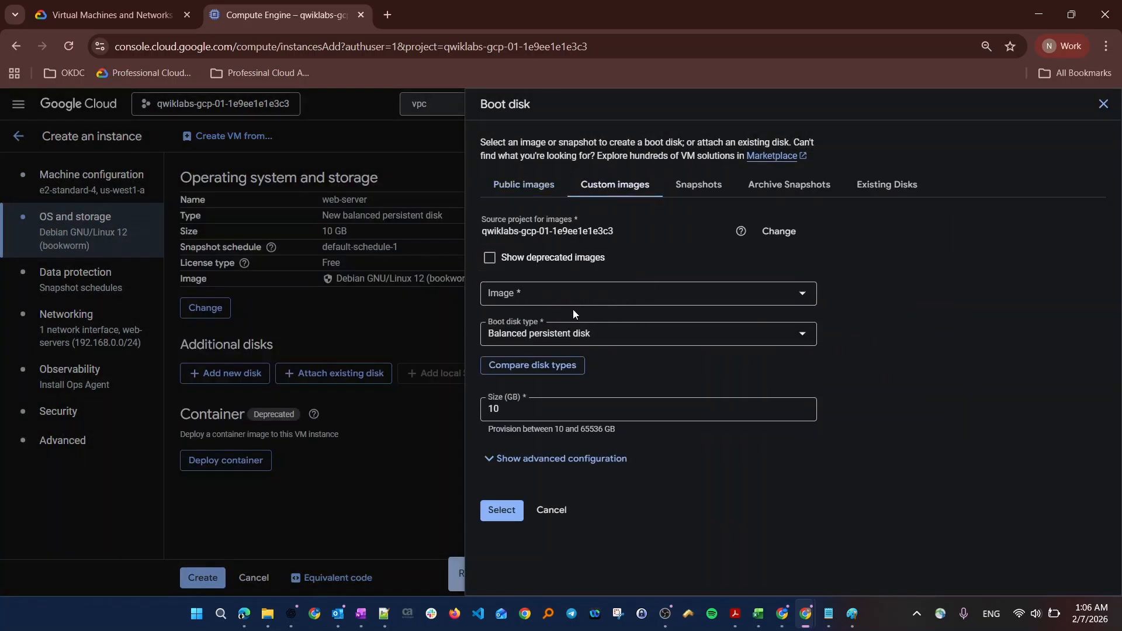
{"action": "left_click", "coordinate": [525, 301]}
{"action": "left_click", "coordinate": [657, 254]}
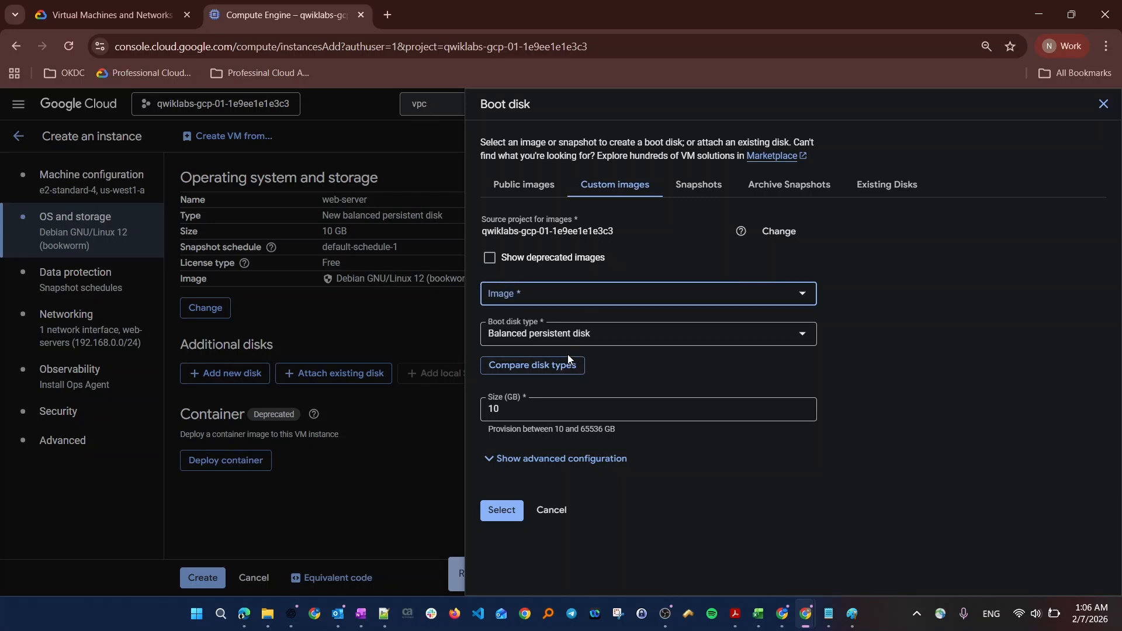
{"action": "left_click", "coordinate": [527, 307]}
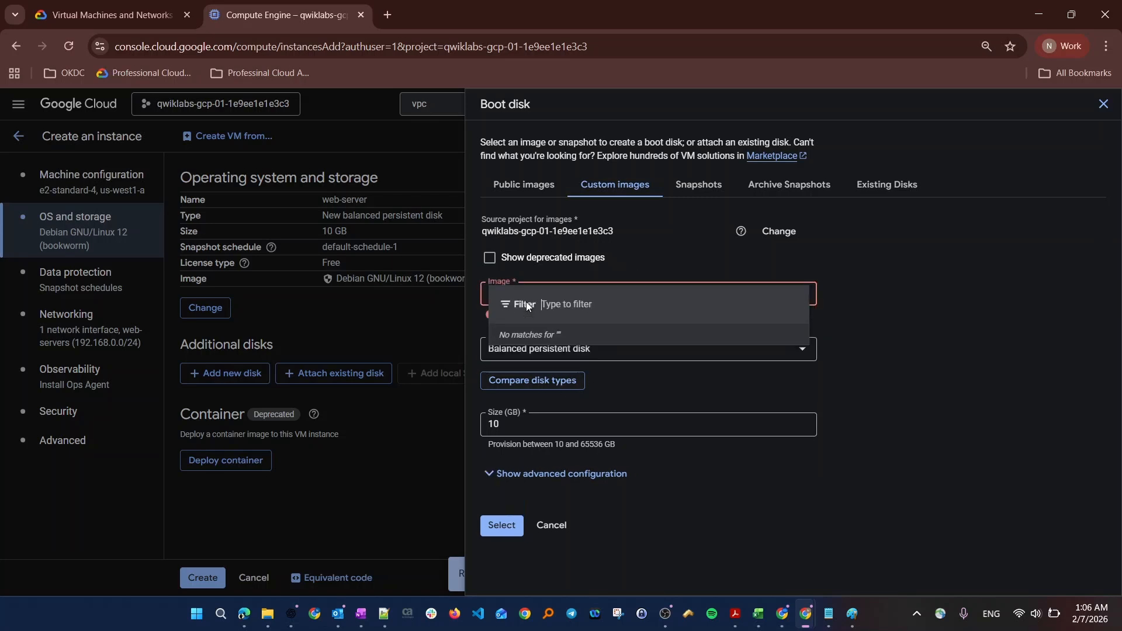
{"action": "left_click", "coordinate": [710, 247]}
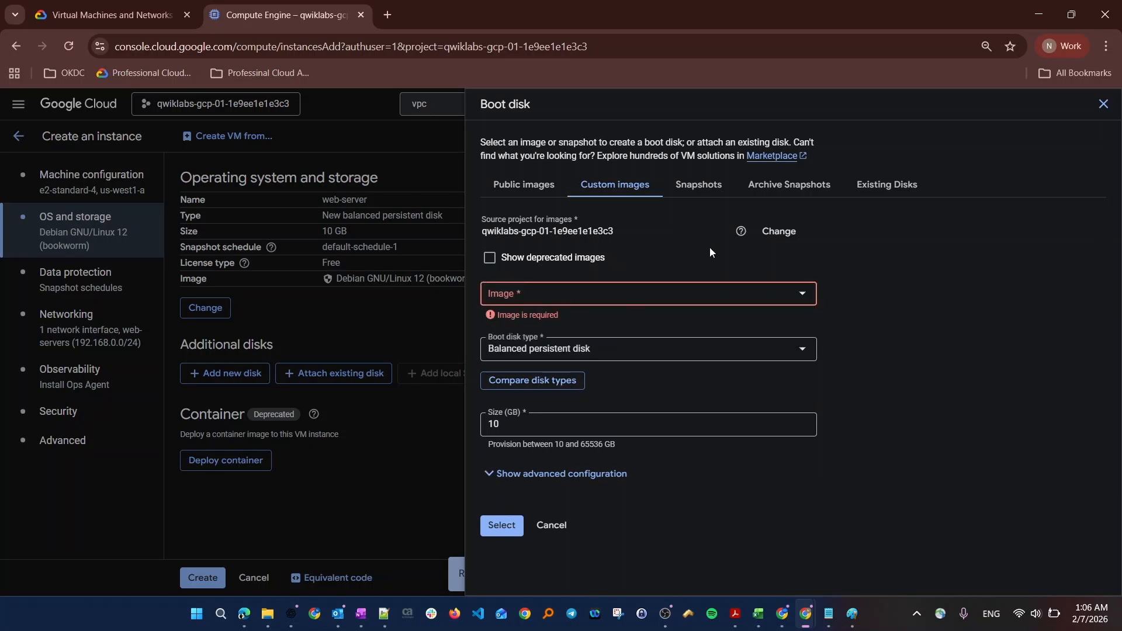
{"action": "left_click", "coordinate": [690, 197]}
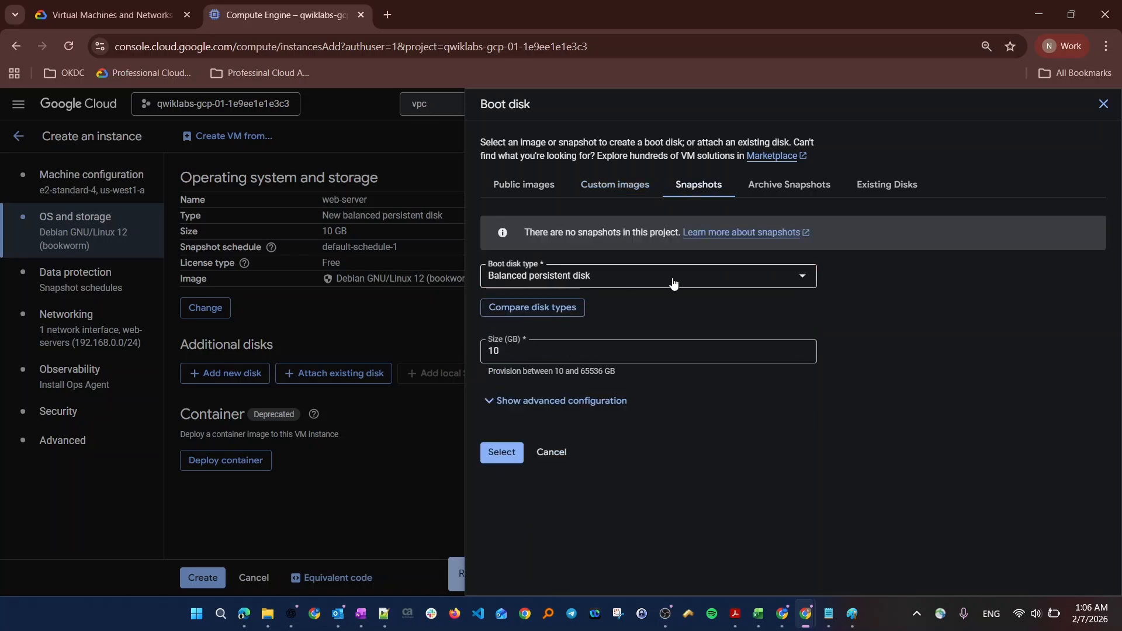
{"action": "left_click", "coordinate": [618, 186]}
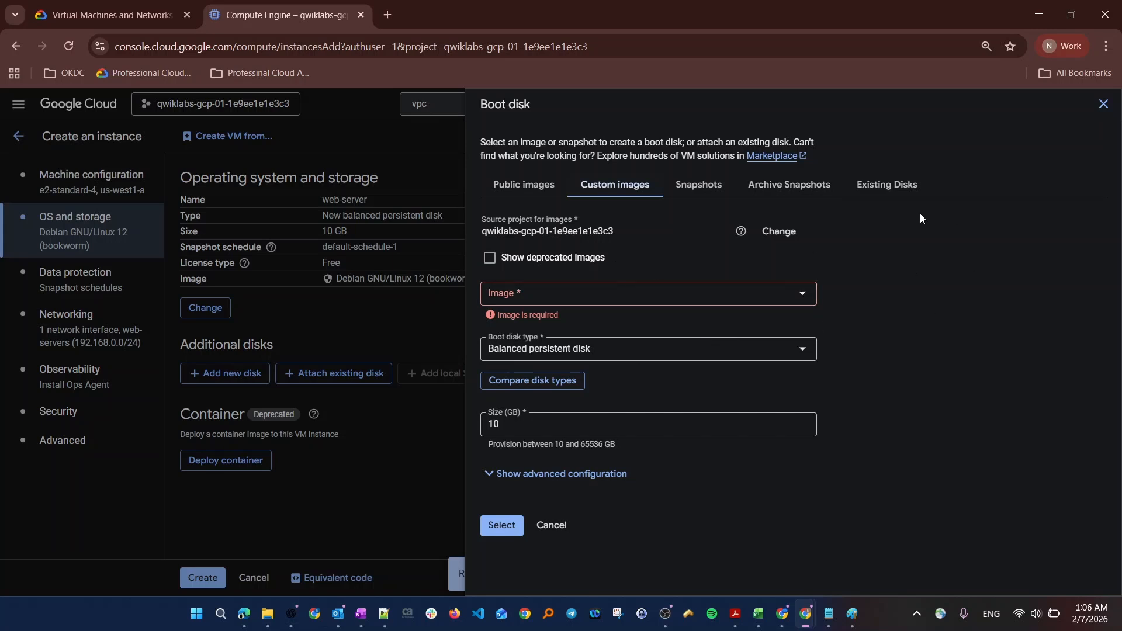
{"action": "left_click", "coordinate": [523, 184]}
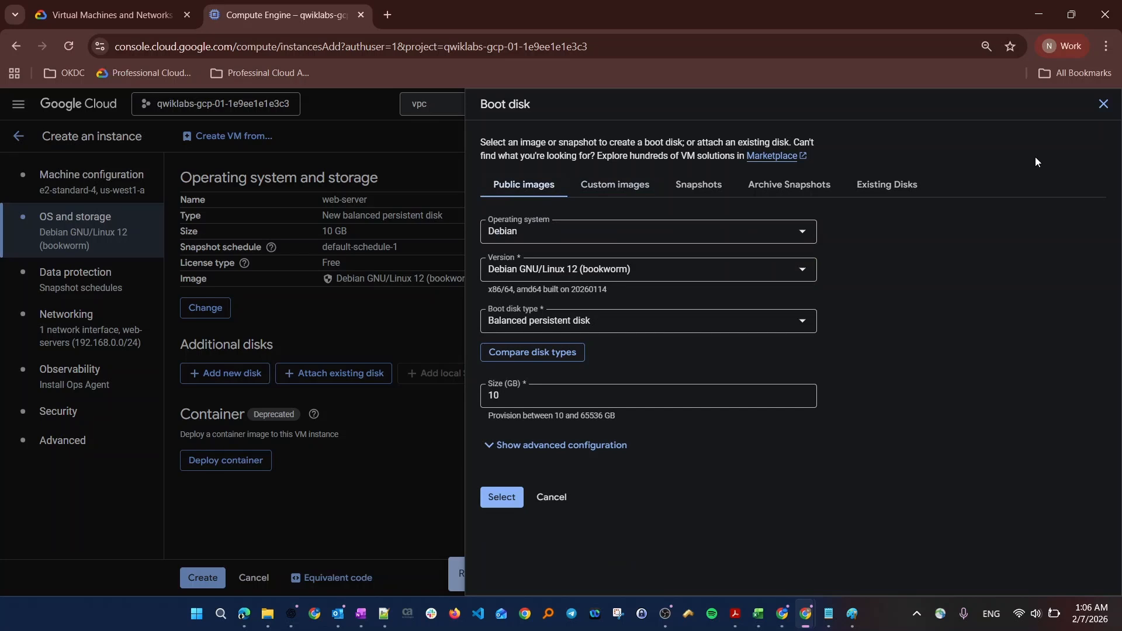
{"action": "left_click", "coordinate": [1104, 104]}
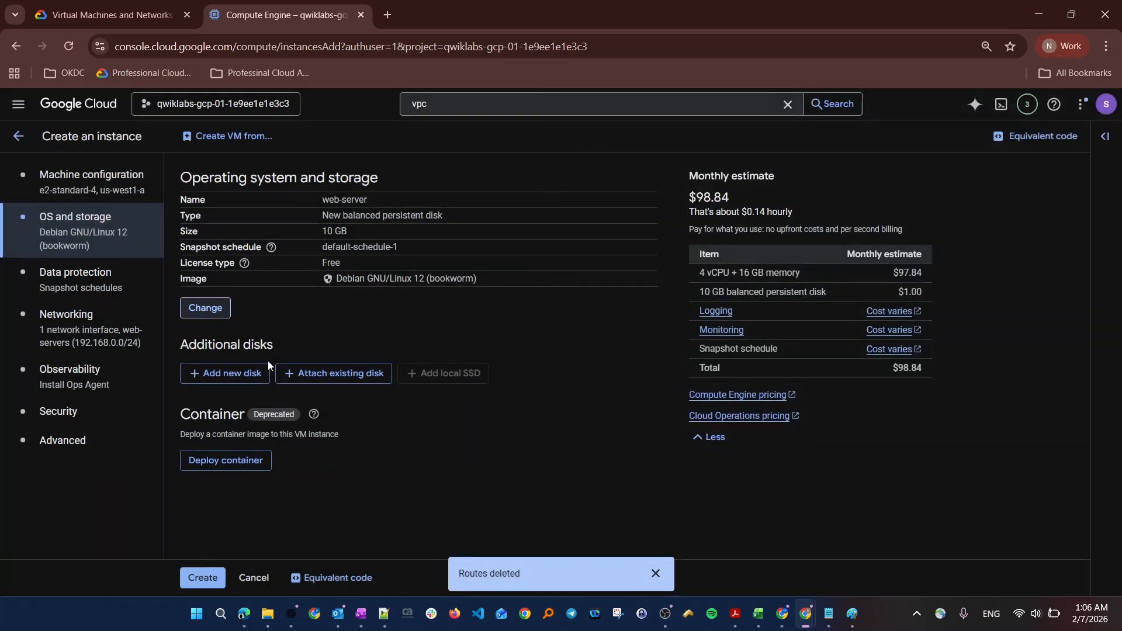
Set the instance's data protection to No backups
{"action": "left_click", "coordinate": [64, 276]}
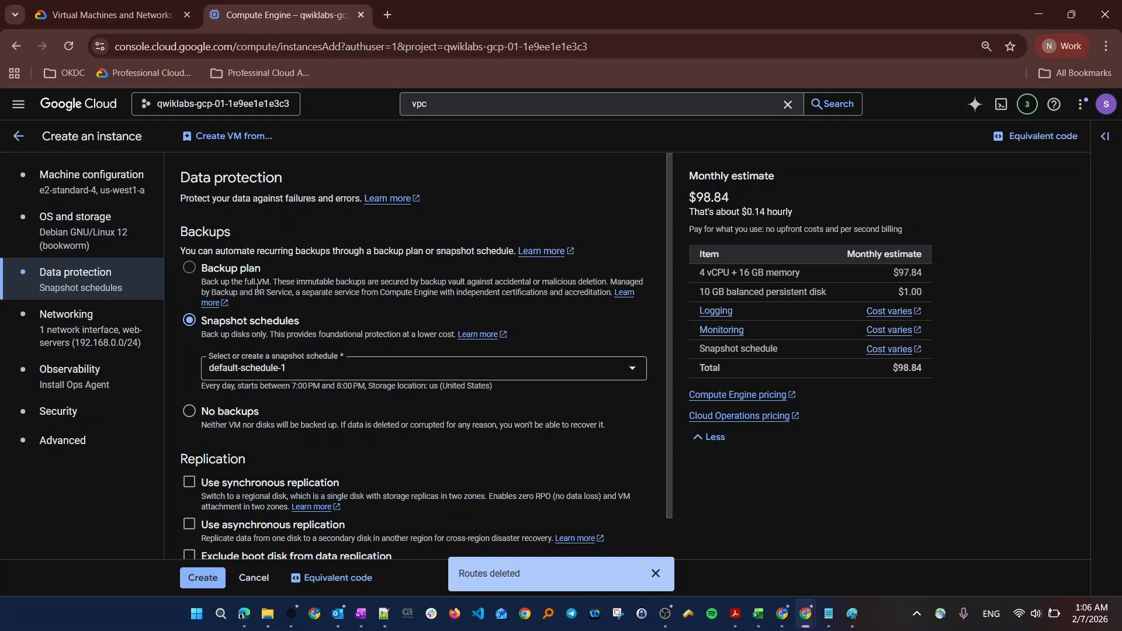
{"action": "left_click", "coordinate": [190, 414]}
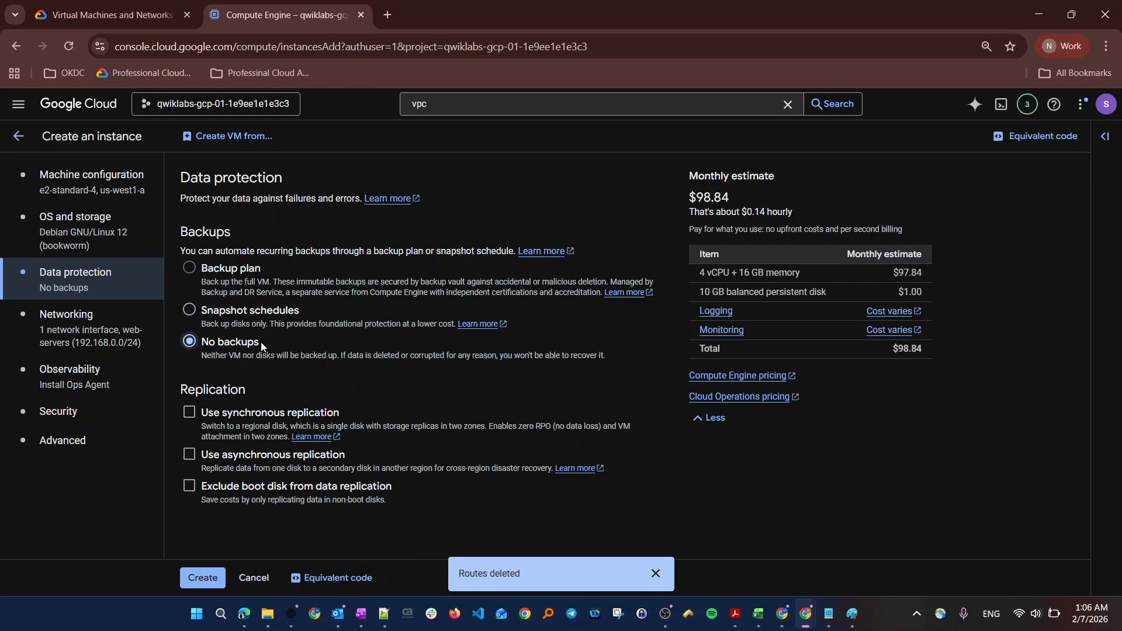
{"action": "mouse_move", "coordinate": [255, 267]}
{"action": "mouse_move", "coordinate": [190, 268]}
Allow HTTP and HTTPS traffic in the instance's networking firewall settings
{"action": "left_click", "coordinate": [92, 351]}
{"action": "scroll", "coordinate": [250, 415], "scroll_direction": "down", "scroll_amount": 1}
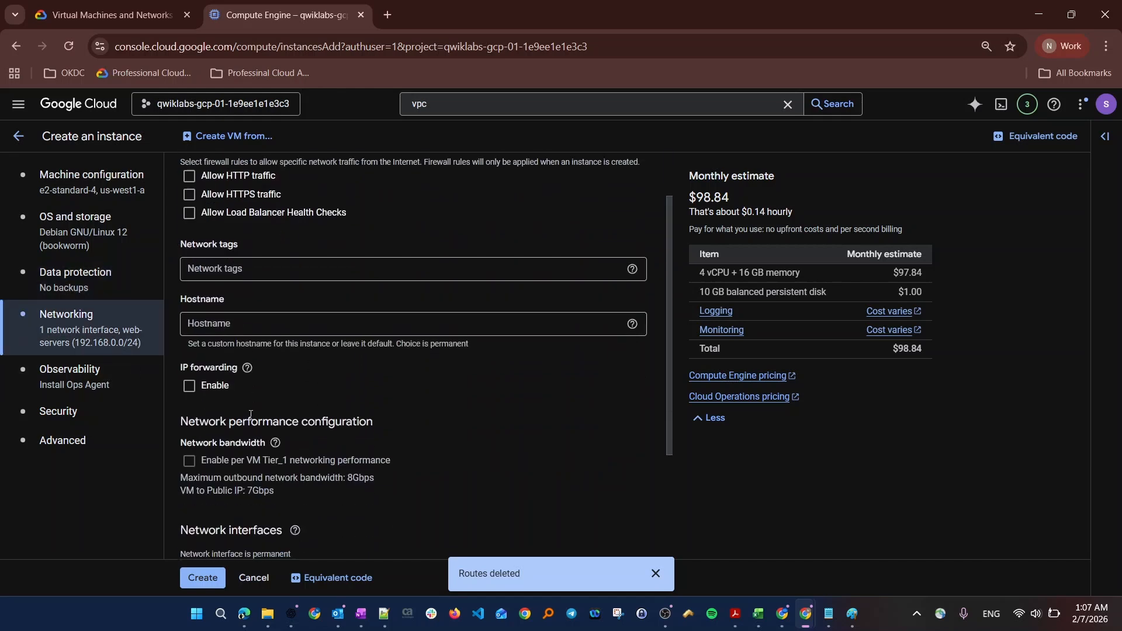
{"action": "scroll", "coordinate": [245, 374], "scroll_direction": "up", "scroll_amount": 1}
{"action": "left_click", "coordinate": [189, 243]}
{"action": "left_click", "coordinate": [189, 261]}
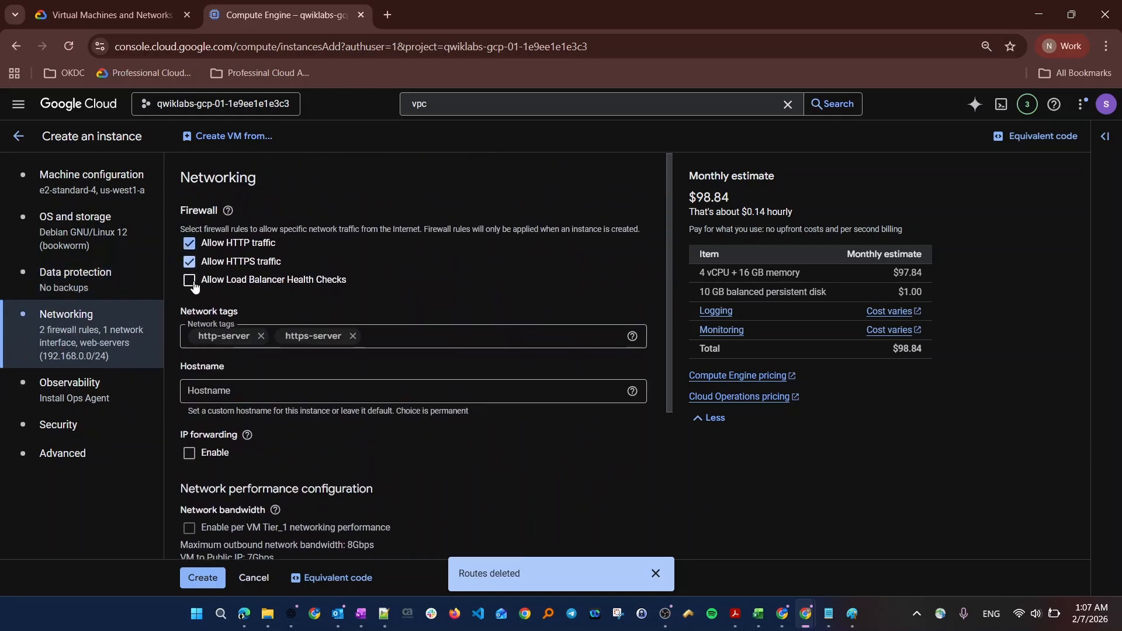
{"action": "scroll", "coordinate": [350, 339], "scroll_direction": "down", "scroll_amount": 4}
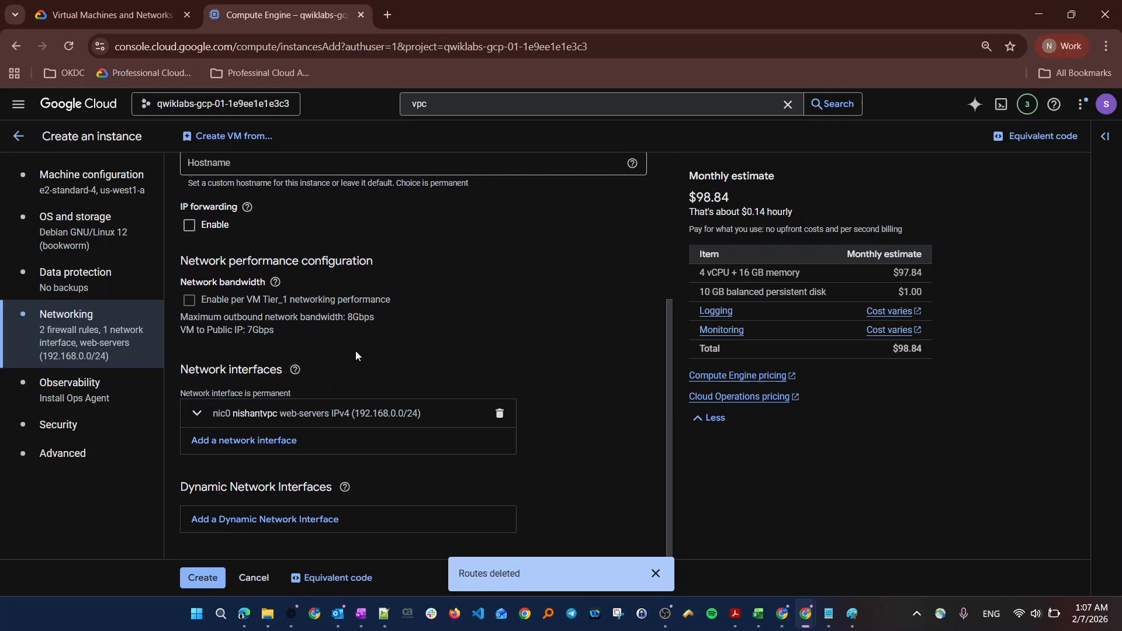
Expand the instance's nic0 network interface, review its network and subnetwork settings, and collapse it unchanged
{"action": "left_click", "coordinate": [202, 414]}
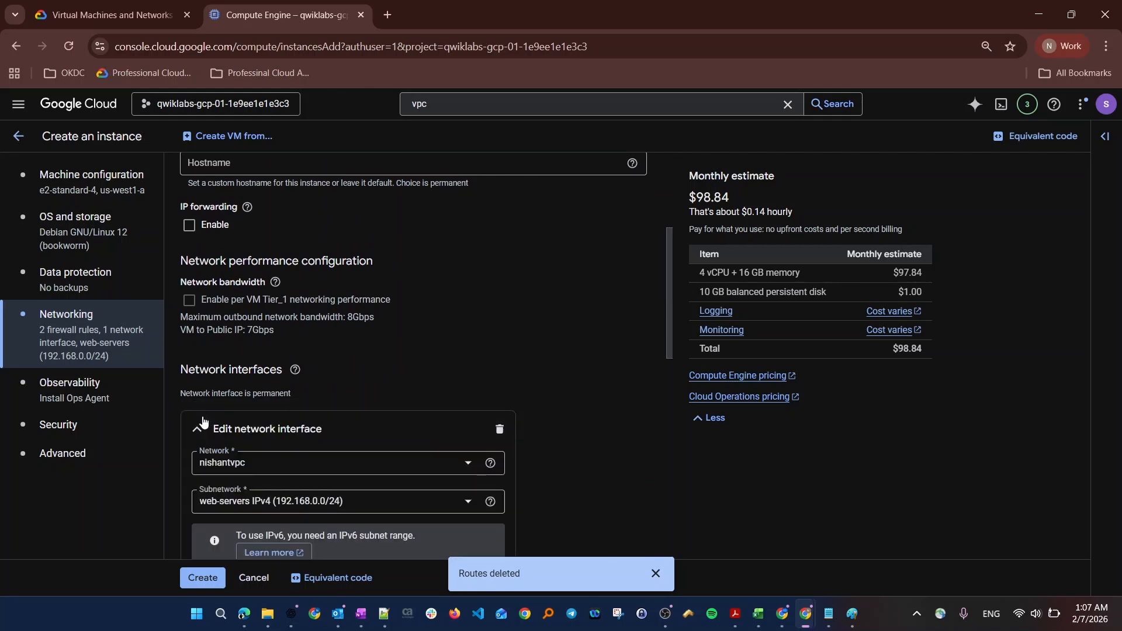
{"action": "left_click", "coordinate": [203, 422]}
{"action": "left_click", "coordinate": [199, 411]}
{"action": "scroll", "coordinate": [208, 436], "scroll_direction": "down", "scroll_amount": 1}
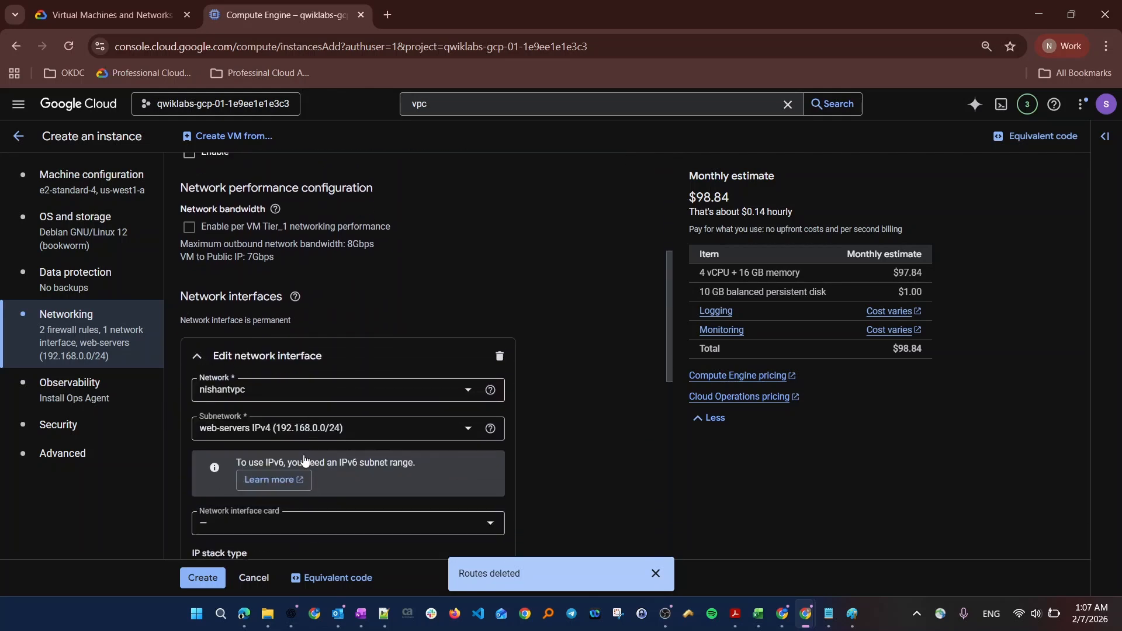
{"action": "left_click", "coordinate": [238, 430]}
{"action": "left_click", "coordinate": [242, 476]}
{"action": "left_click", "coordinate": [197, 355]}
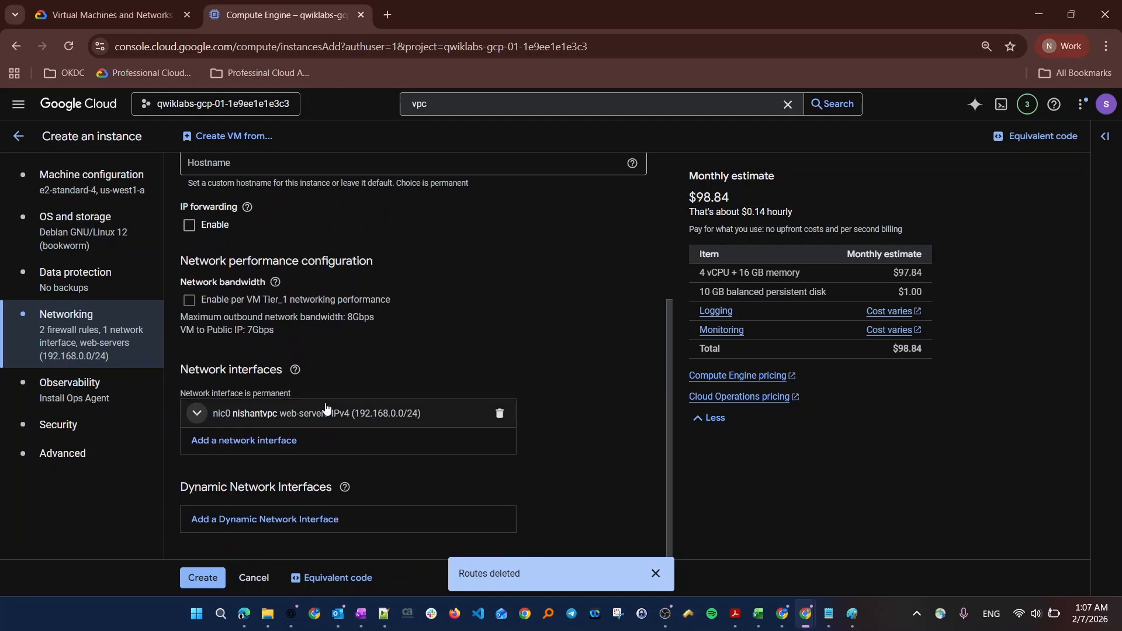
Review the instance's observability settings, keeping Ops Agent installation for monitoring and logging enabled
{"action": "left_click", "coordinate": [83, 392]}
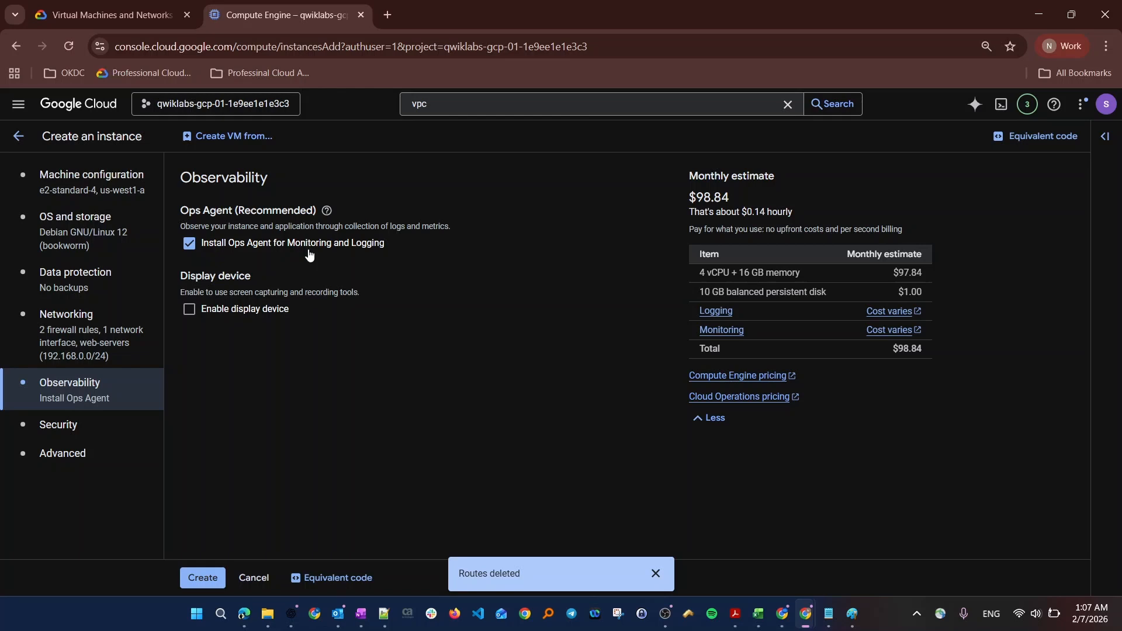
{"action": "left_click", "coordinate": [191, 245]}
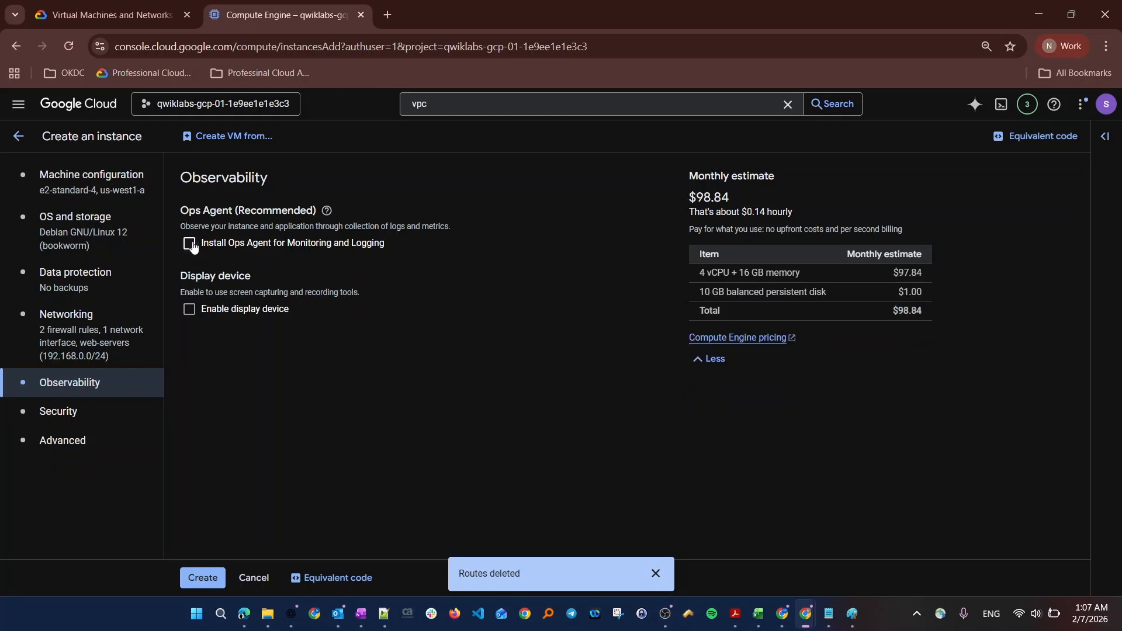
{"action": "left_click", "coordinate": [190, 245]}
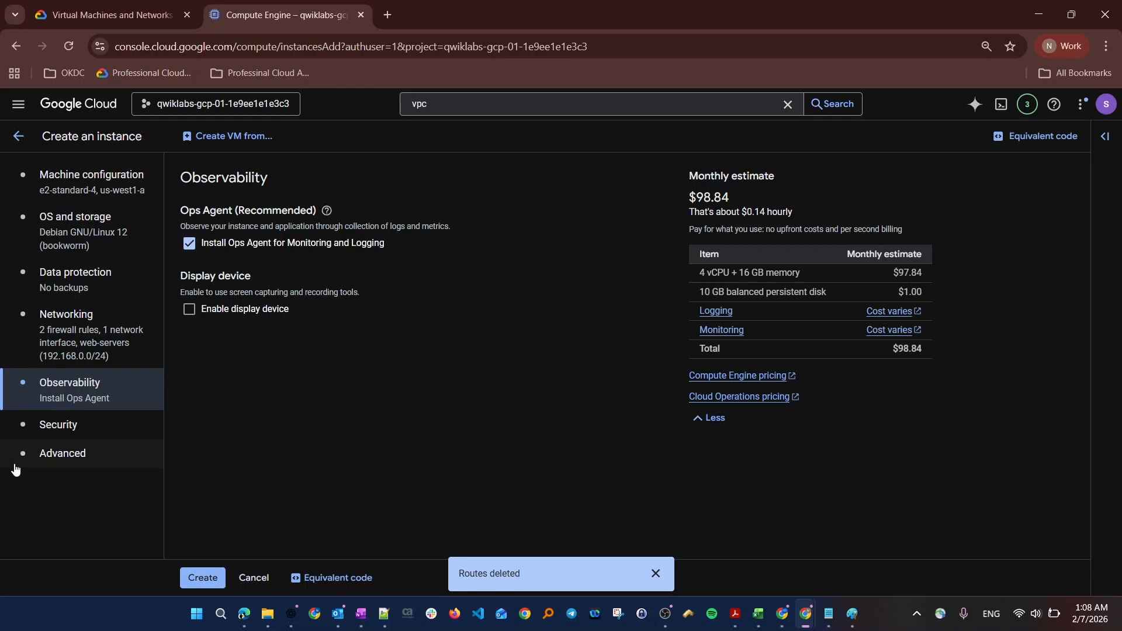
Review the instance's security settings for service account, access scopes, Confidential VM, Shielded VM and VM access
{"action": "left_click", "coordinate": [48, 432]}
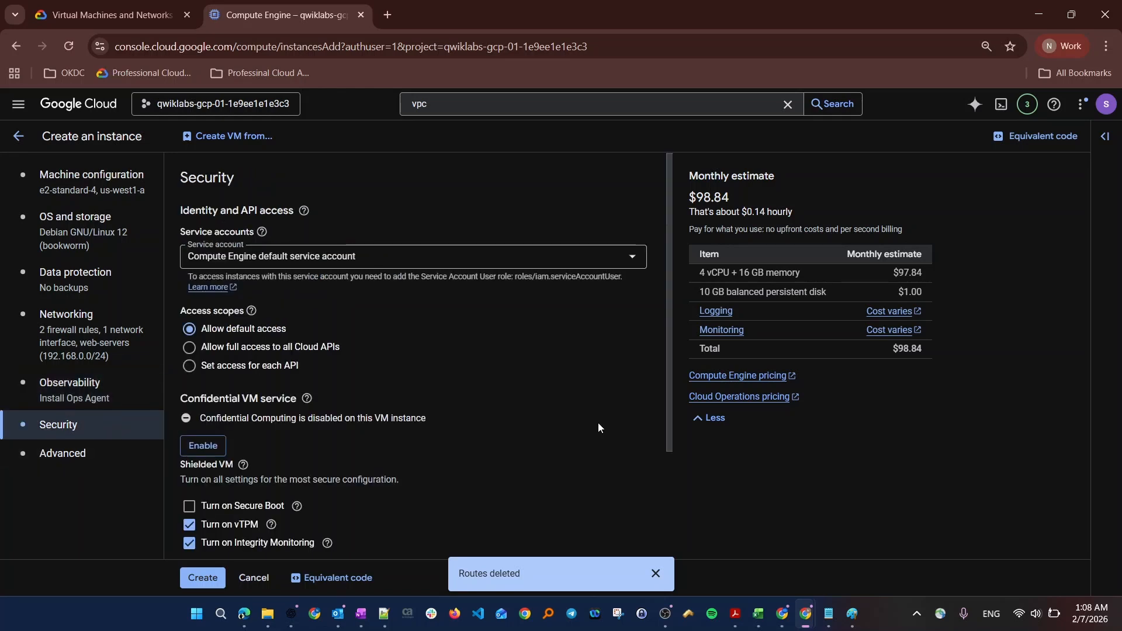
{"action": "scroll", "coordinate": [598, 427], "scroll_direction": "down", "scroll_amount": 3}
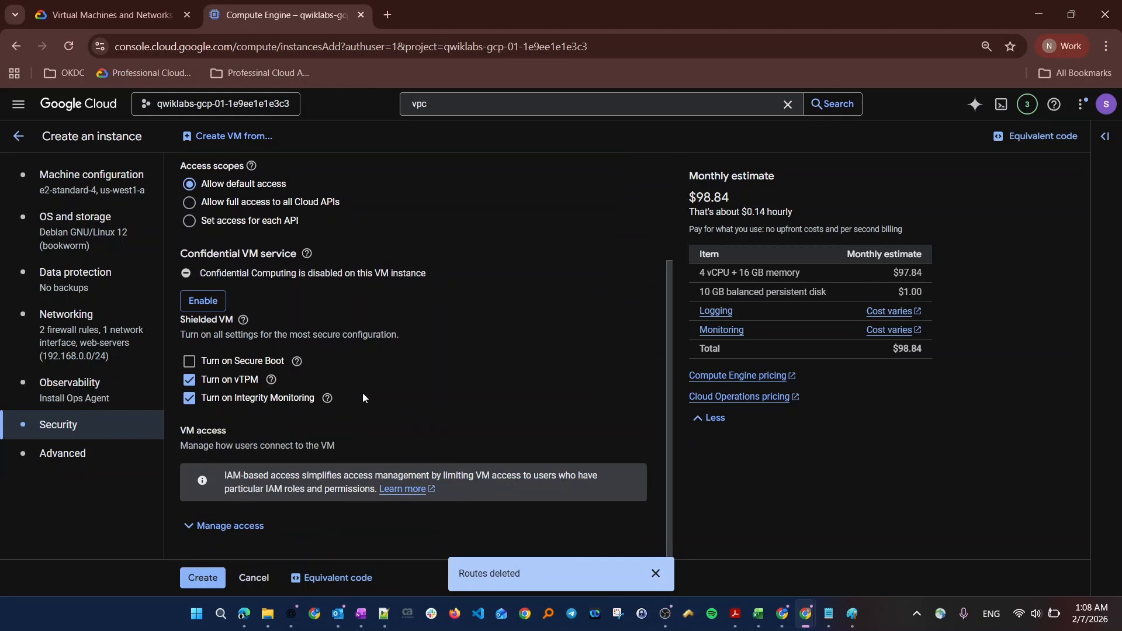
{"action": "scroll", "coordinate": [362, 392], "scroll_direction": "up", "scroll_amount": 3}
{"action": "scroll", "coordinate": [326, 421], "scroll_direction": "down", "scroll_amount": 3}
Open the instance's advanced settings and look through reservations, startup script, metadata, data encryption and sole-tenancy
{"action": "left_click", "coordinate": [75, 454]}
{"action": "scroll", "coordinate": [405, 372], "scroll_direction": "down", "scroll_amount": 5}
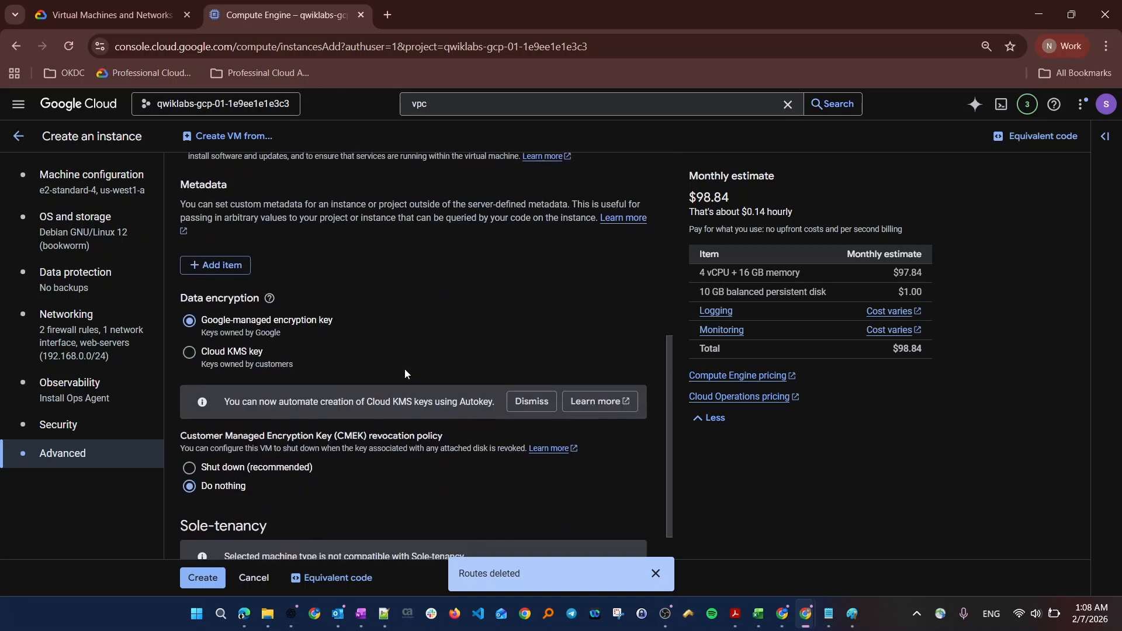
{"action": "scroll", "coordinate": [404, 372], "scroll_direction": "down", "scroll_amount": 1}
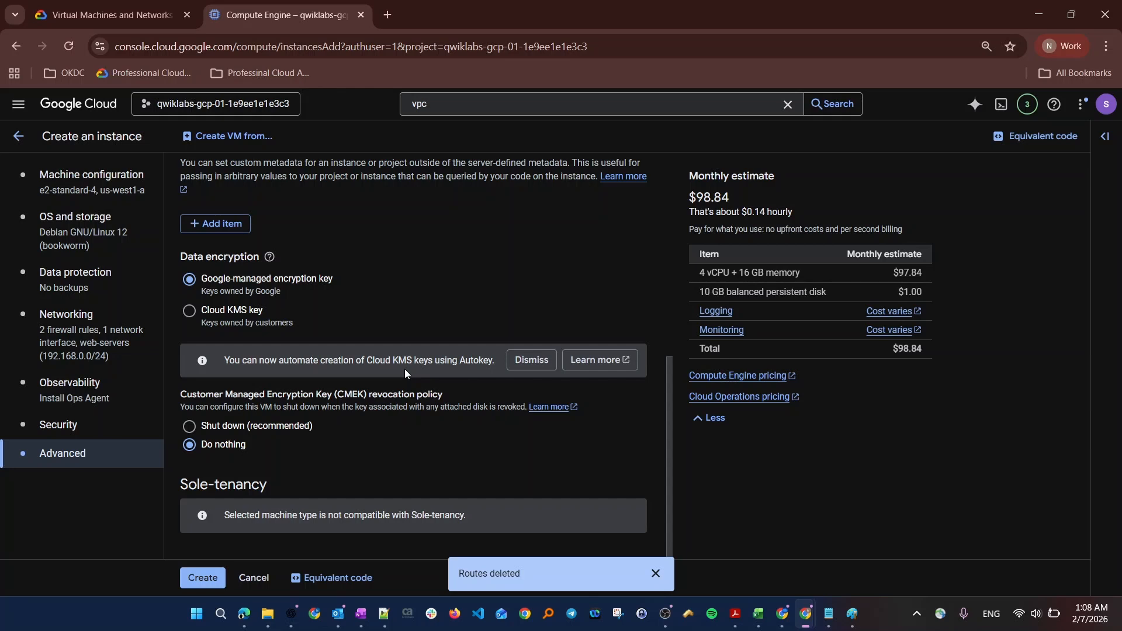
{"action": "scroll", "coordinate": [405, 370], "scroll_direction": "up", "scroll_amount": 8}
{"action": "scroll", "coordinate": [405, 370], "scroll_direction": "down", "scroll_amount": 6}
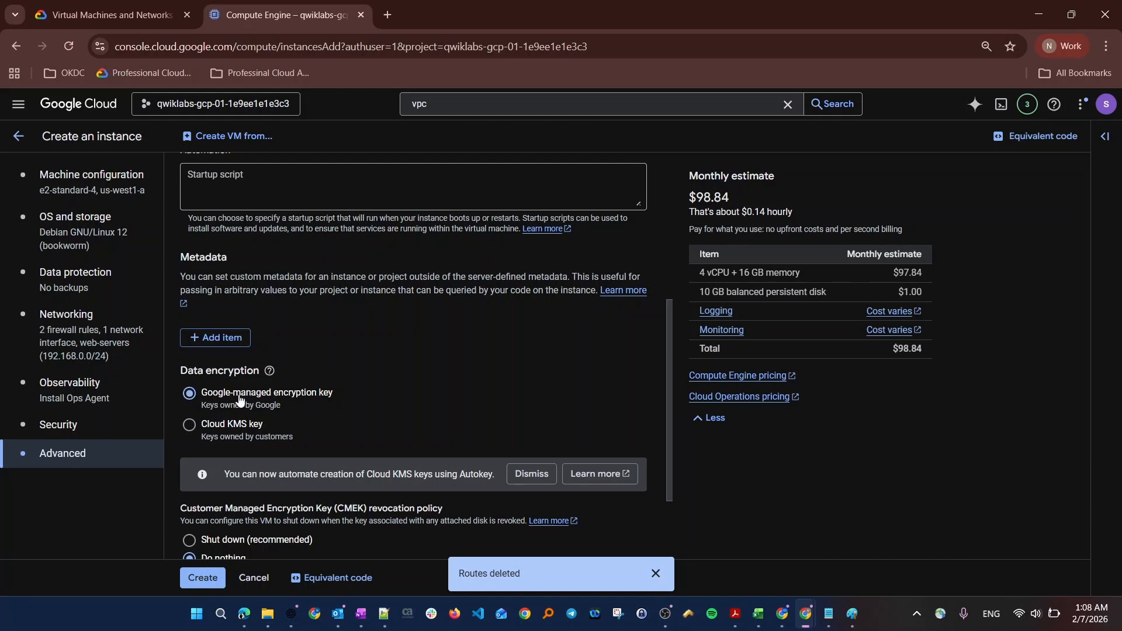
Switch data encryption to a Cloud KMS key, inspect the key management types, and restore the Google-managed encryption key
{"action": "left_click", "coordinate": [190, 426]}
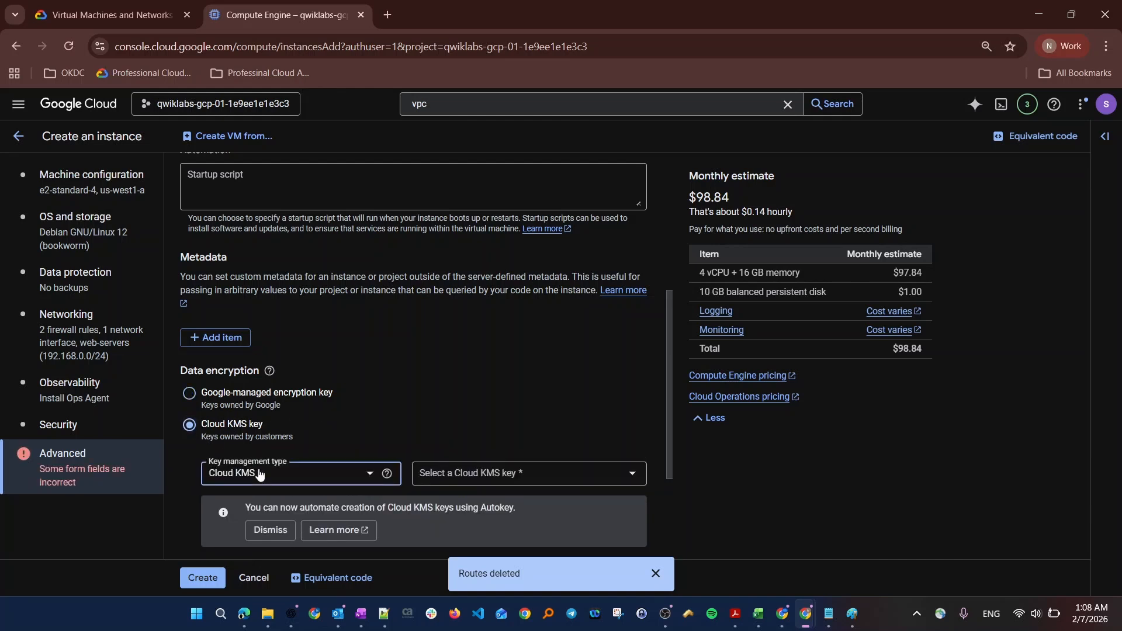
{"action": "left_click", "coordinate": [259, 474]}
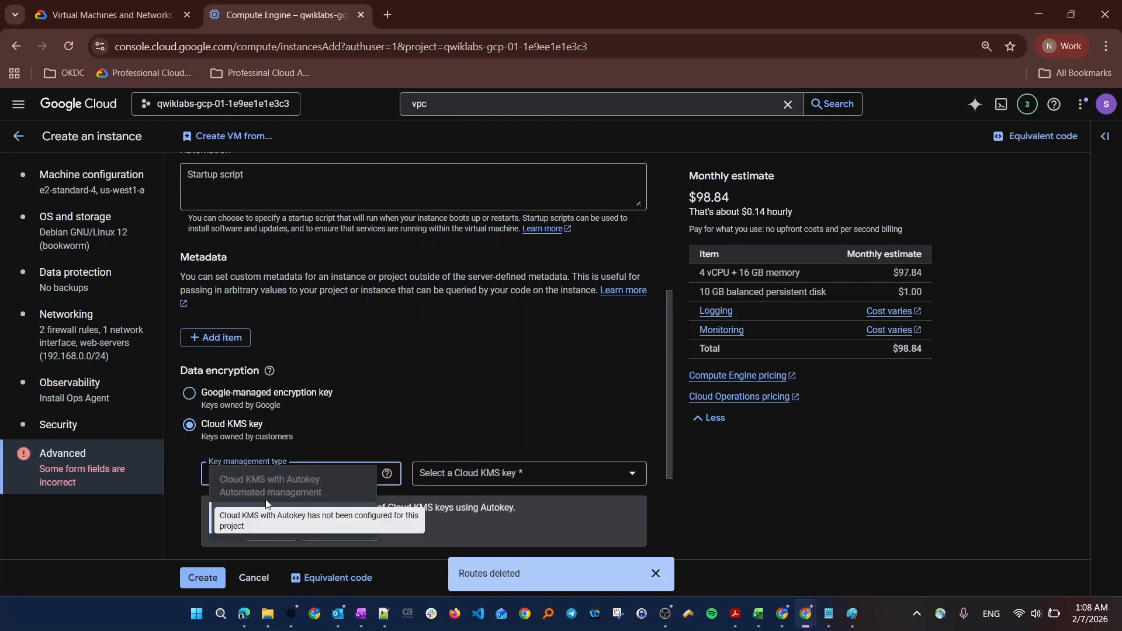
{"action": "left_click", "coordinate": [508, 414]}
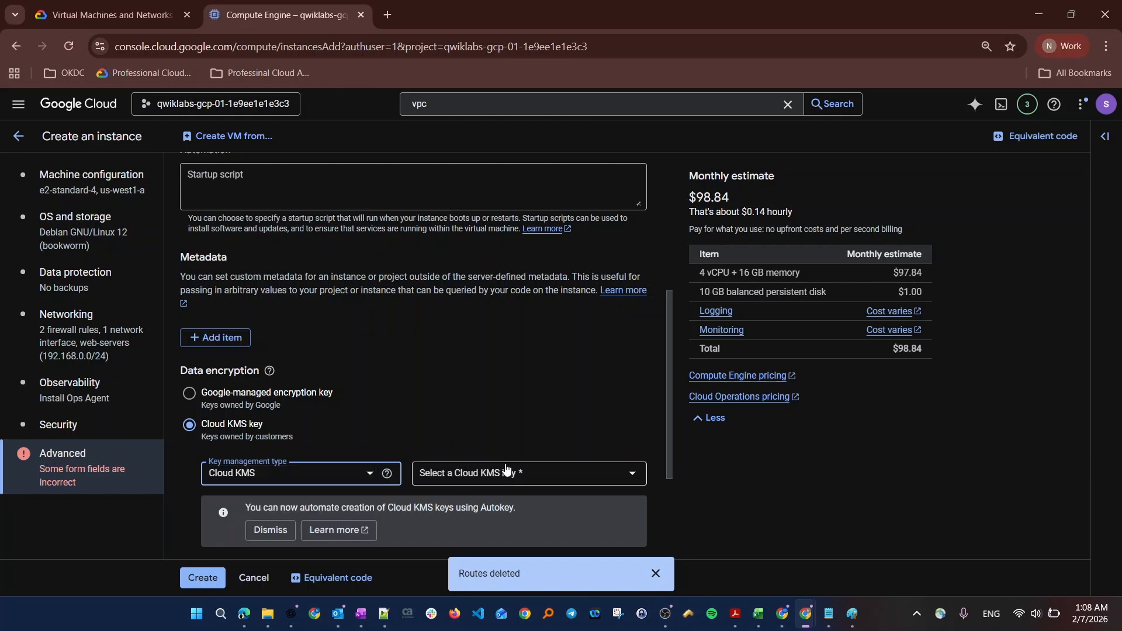
{"action": "left_click", "coordinate": [193, 407]}
{"action": "scroll", "coordinate": [271, 411], "scroll_direction": "down", "scroll_amount": 2}
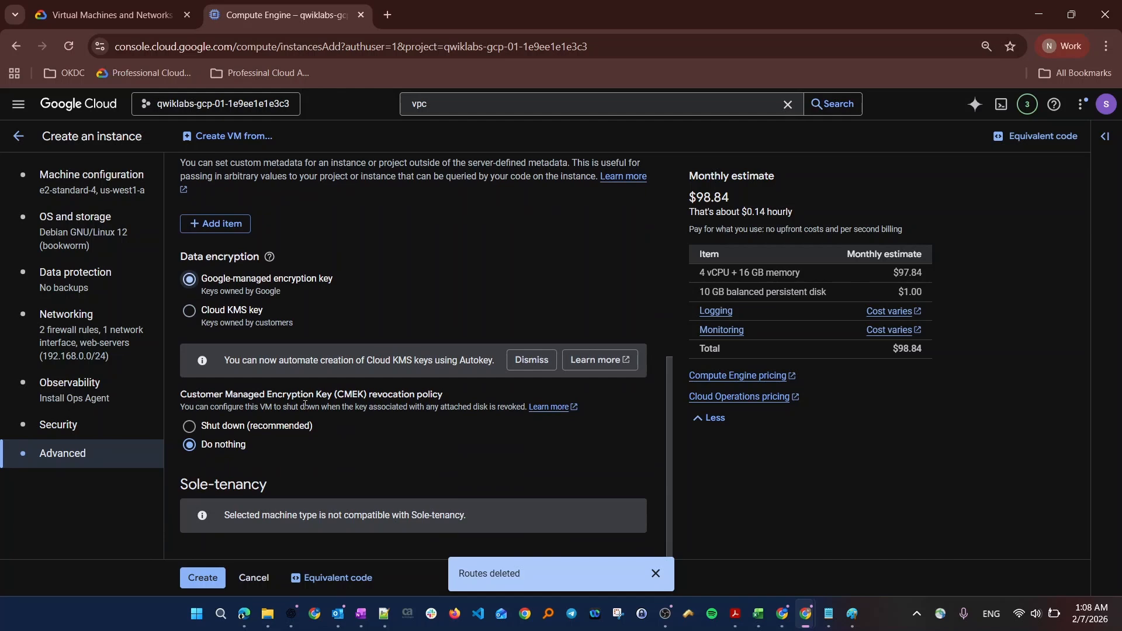
Examine the CMEK revocation policy and the deletion protection explanation in the advanced settings
{"action": "left_click_drag", "start_coordinate": [180, 395], "coordinate": [443, 395]}
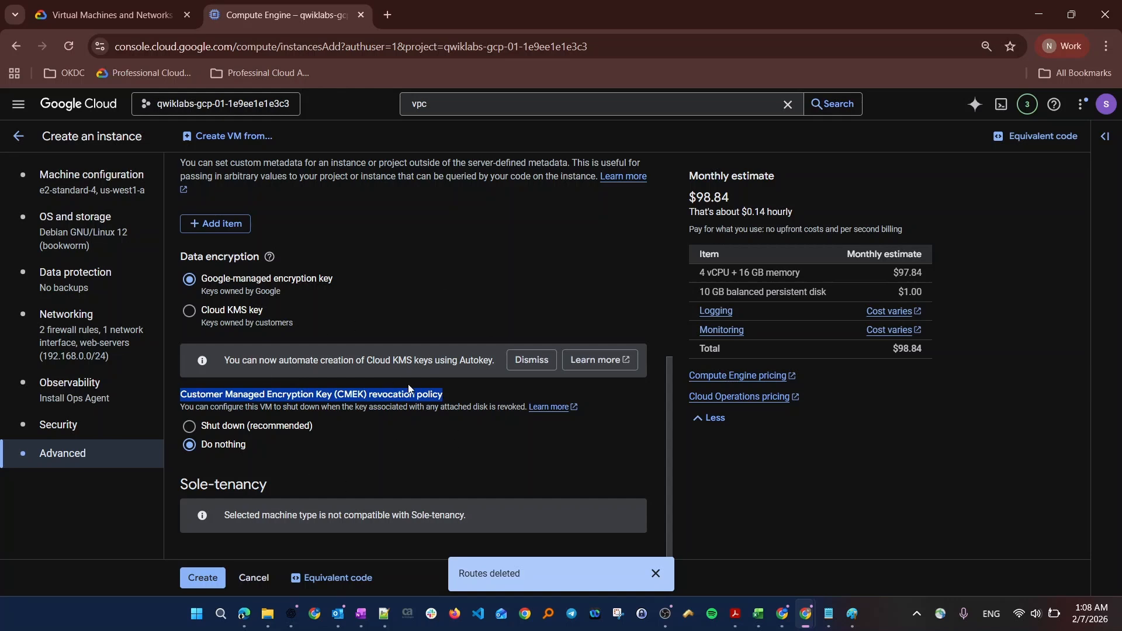
{"action": "scroll", "coordinate": [408, 387], "scroll_direction": "up", "scroll_amount": 2}
{"action": "scroll", "coordinate": [408, 388], "scroll_direction": "down", "scroll_amount": 1}
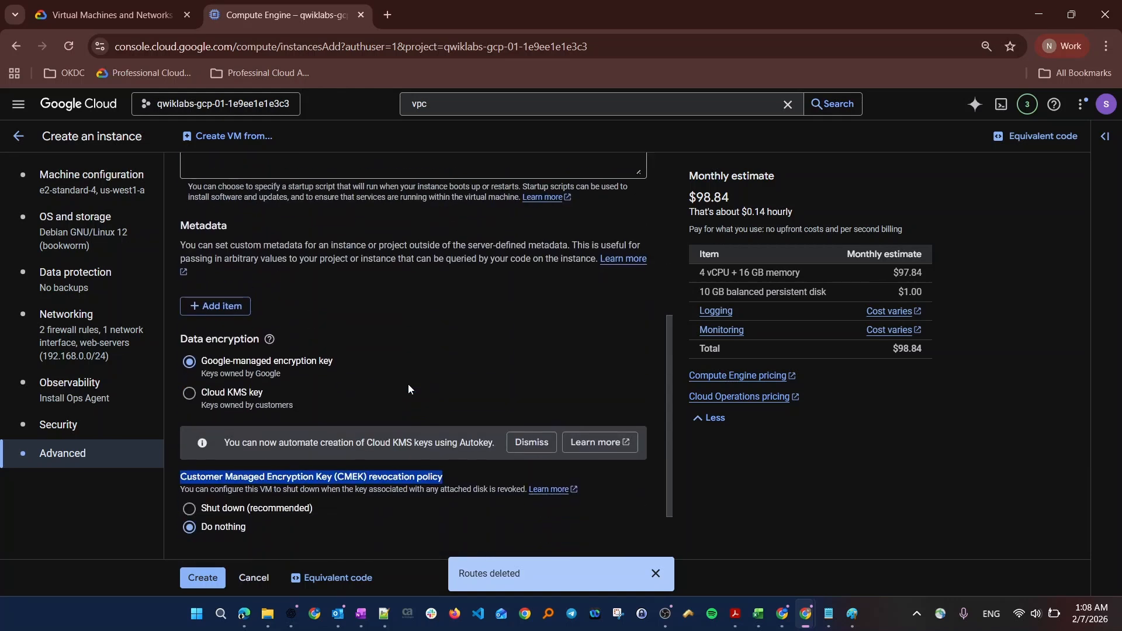
{"action": "scroll", "coordinate": [408, 388], "scroll_direction": "up", "scroll_amount": 3}
{"action": "scroll", "coordinate": [409, 384], "scroll_direction": "up", "scroll_amount": 1}
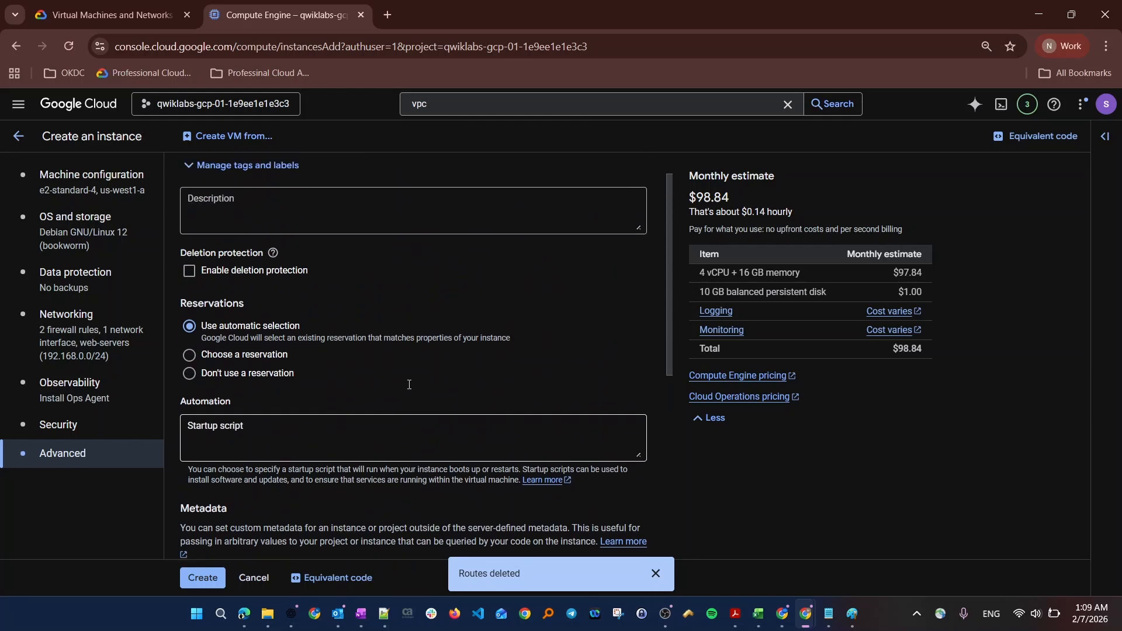
{"action": "scroll", "coordinate": [409, 386], "scroll_direction": "up", "scroll_amount": 1}
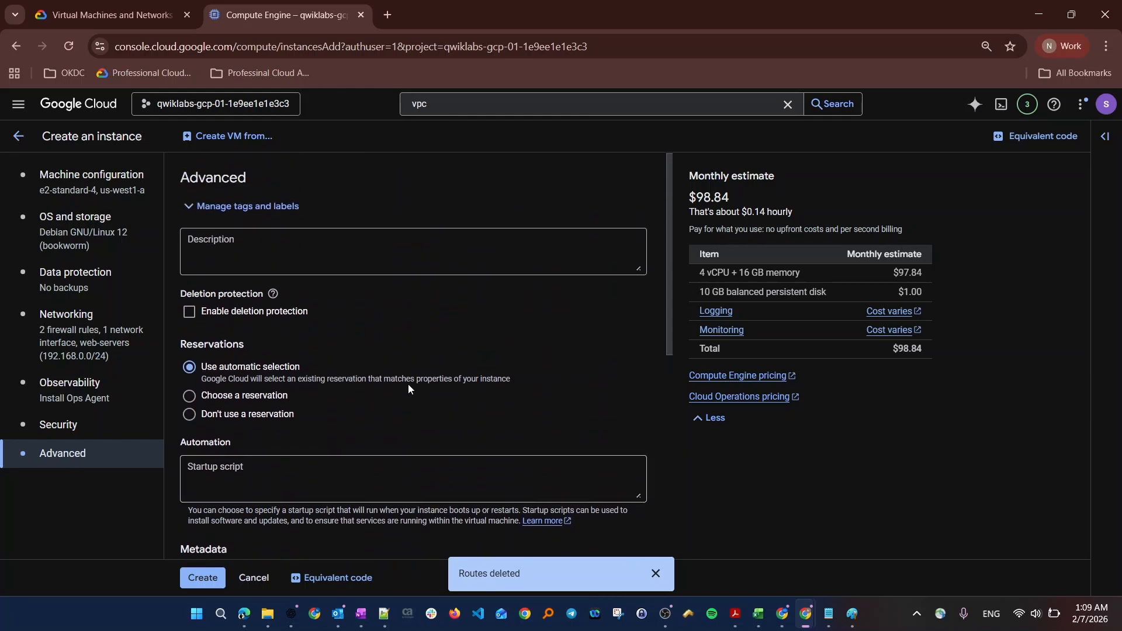
{"action": "left_click_drag", "start_coordinate": [179, 294], "coordinate": [269, 298]}
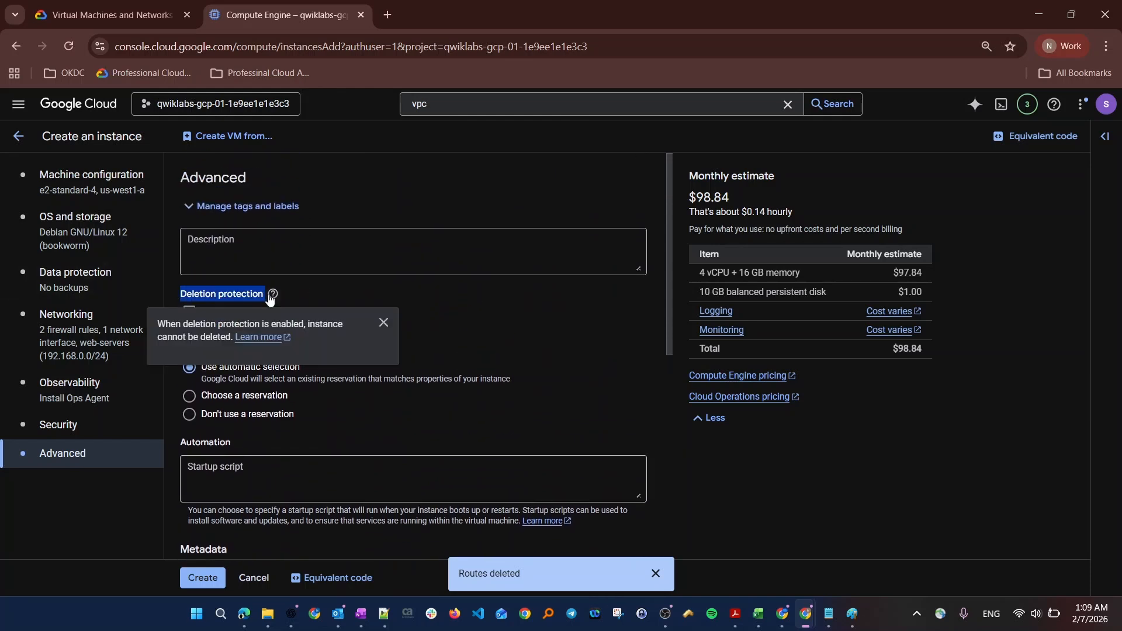
{"action": "left_click", "coordinate": [409, 296]}
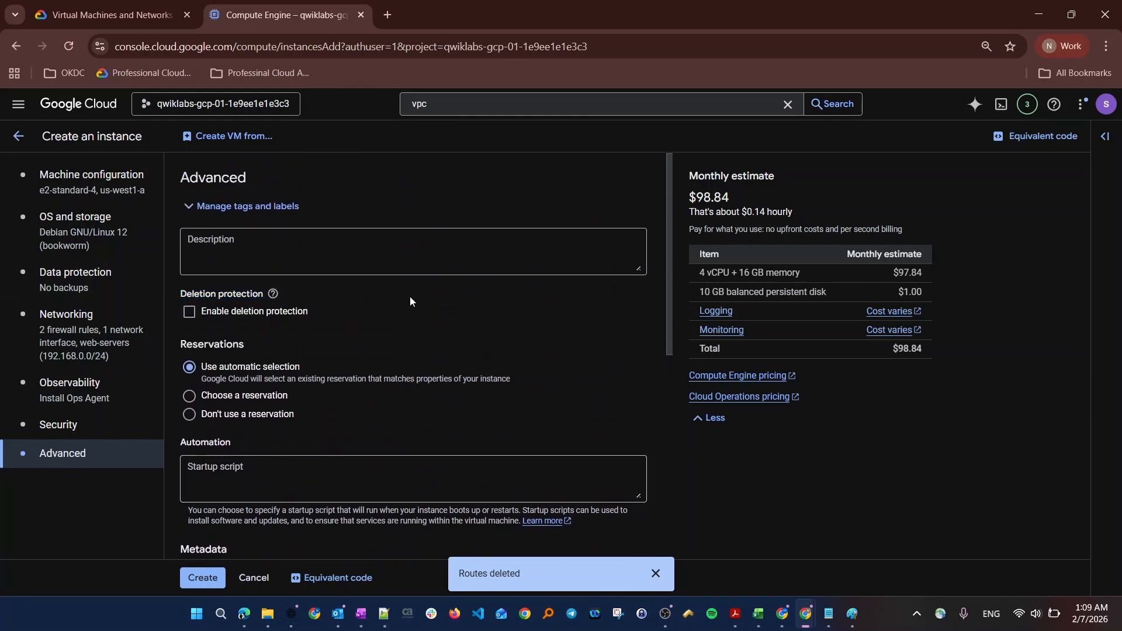
Leave deletion protection disabled and create the VM instance
{"action": "left_click", "coordinate": [190, 312]}
{"action": "left_click", "coordinate": [188, 311]}
{"action": "left_click", "coordinate": [188, 311]}
{"action": "left_click", "coordinate": [204, 586]}
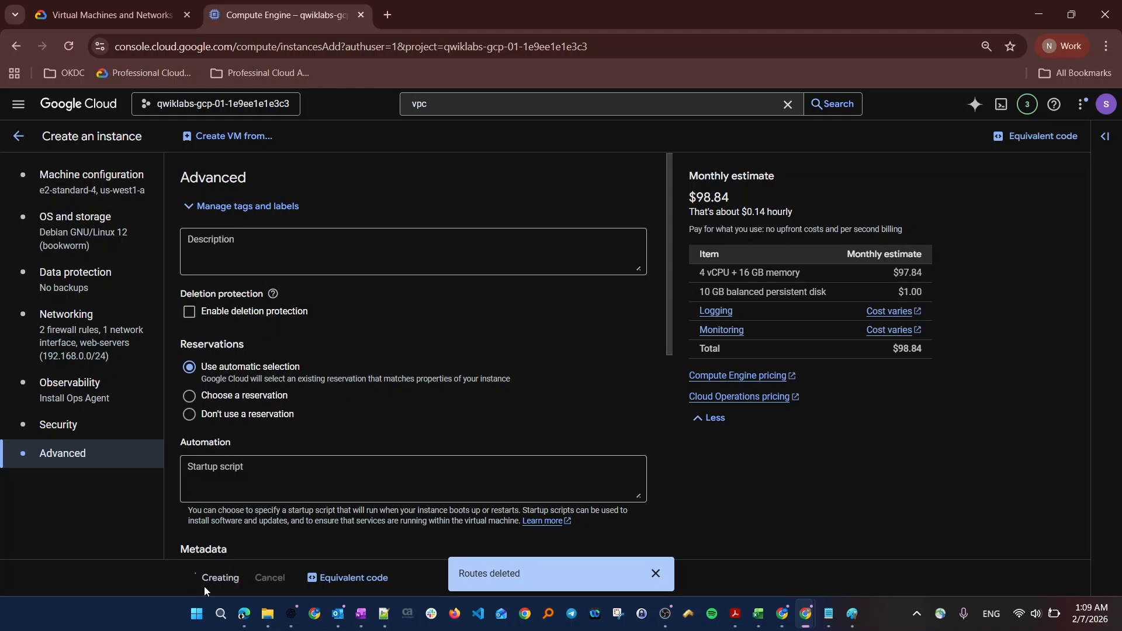
{"action": "left_click", "coordinate": [665, 614]}
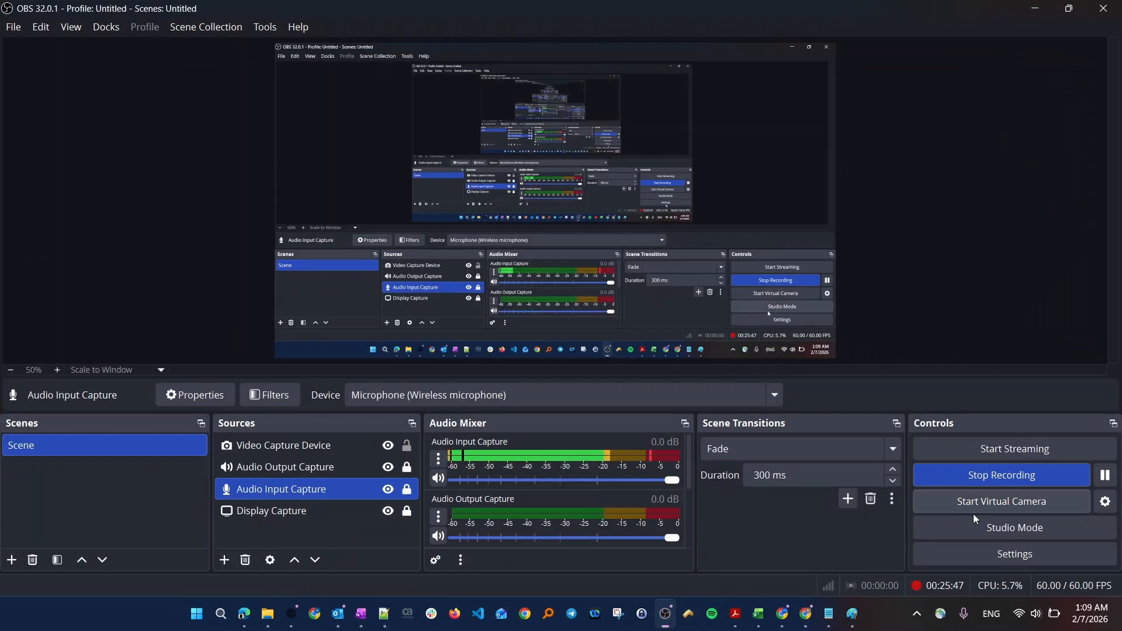
{"action": "left_click", "coordinate": [1038, 11]}
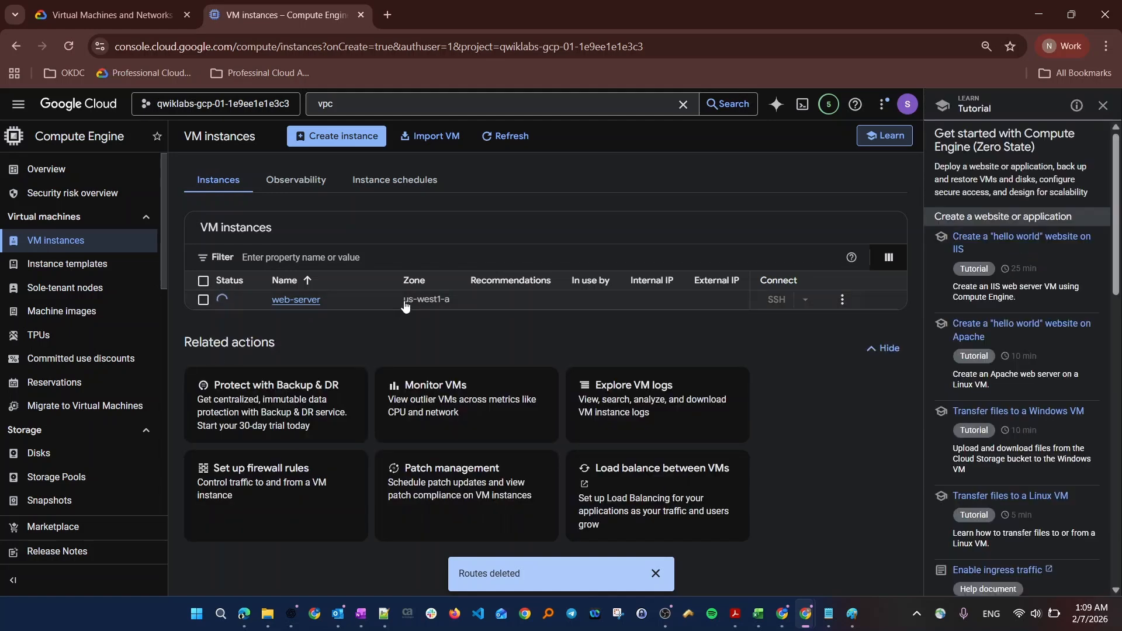
Select the web-server instance and refresh the VM instances list to update its status
{"action": "left_click", "coordinate": [203, 300]}
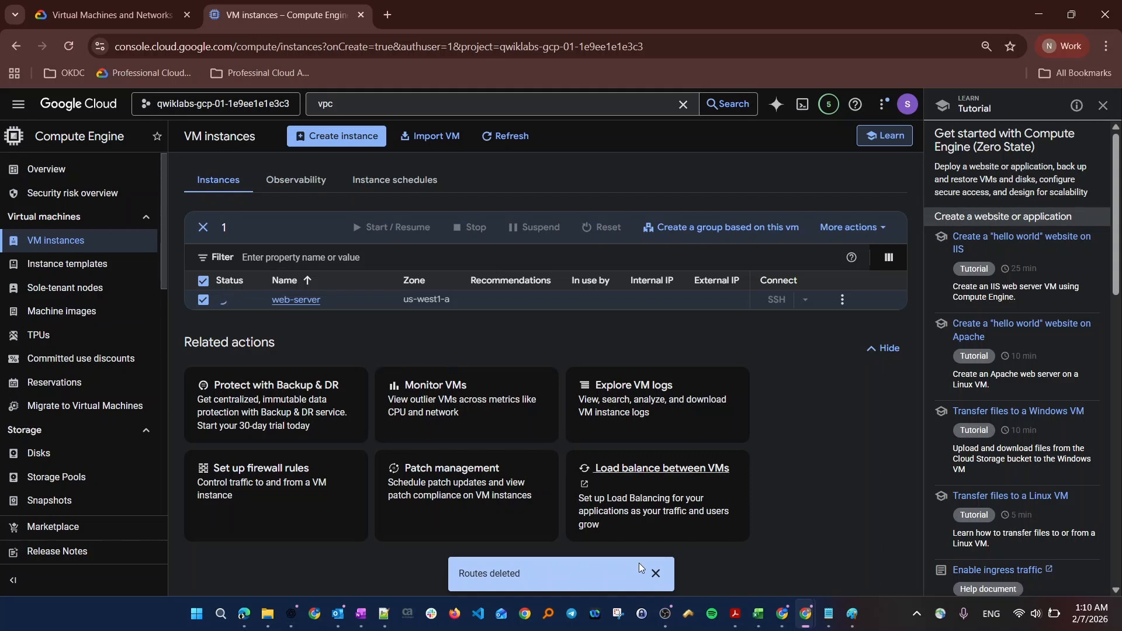
{"action": "mouse_move", "coordinate": [667, 610]}
{"action": "left_click", "coordinate": [514, 136]}
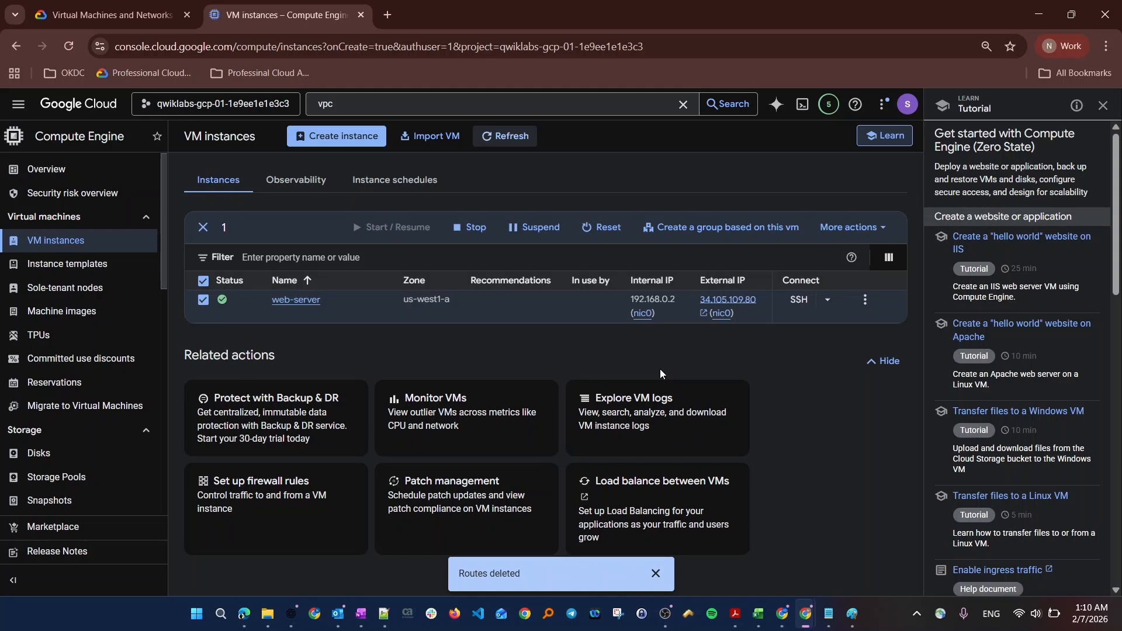
Open a browser SSH session to the web-server instance and authorize SSH-in-browser to connect
{"action": "left_click", "coordinate": [795, 301]}
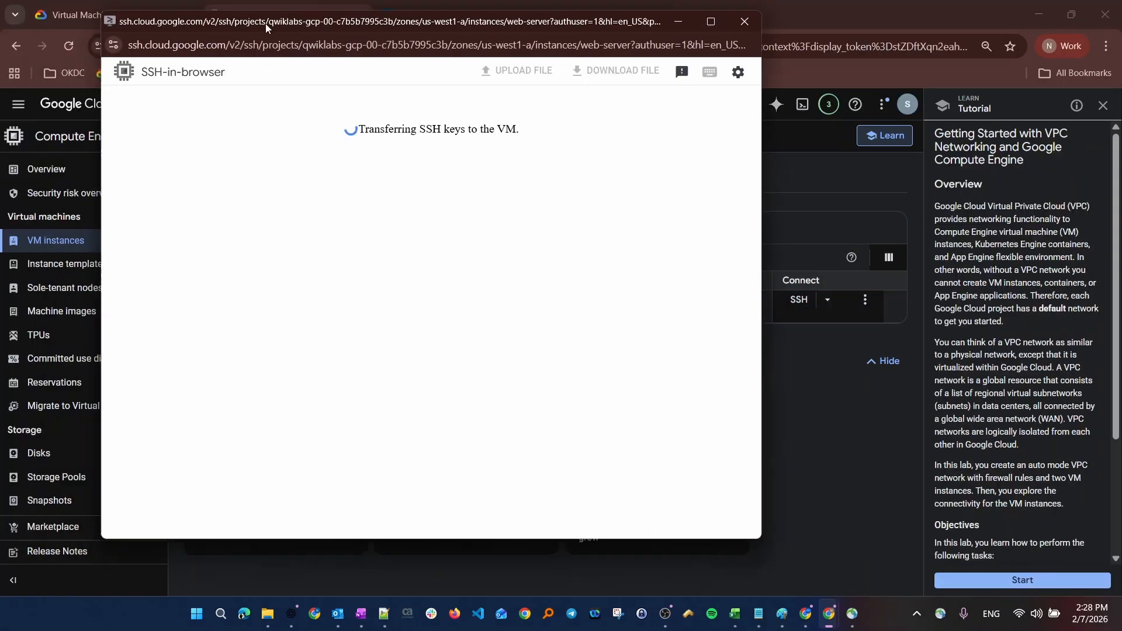
{"action": "left_click_drag", "start_coordinate": [266, 26], "coordinate": [402, 40]}
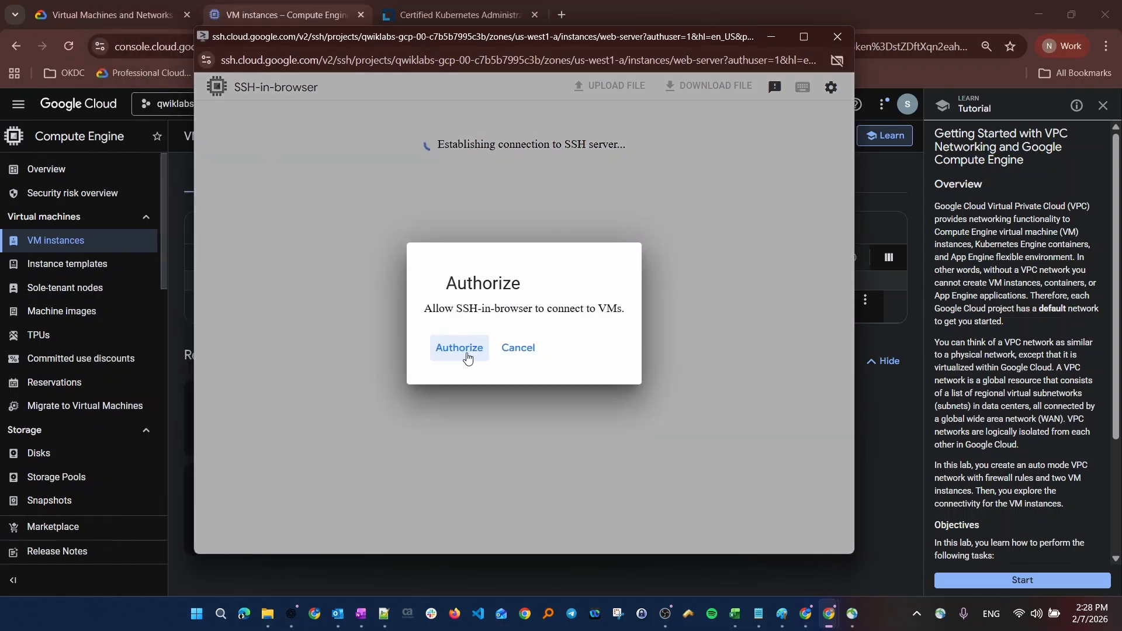
{"action": "left_click", "coordinate": [460, 348]}
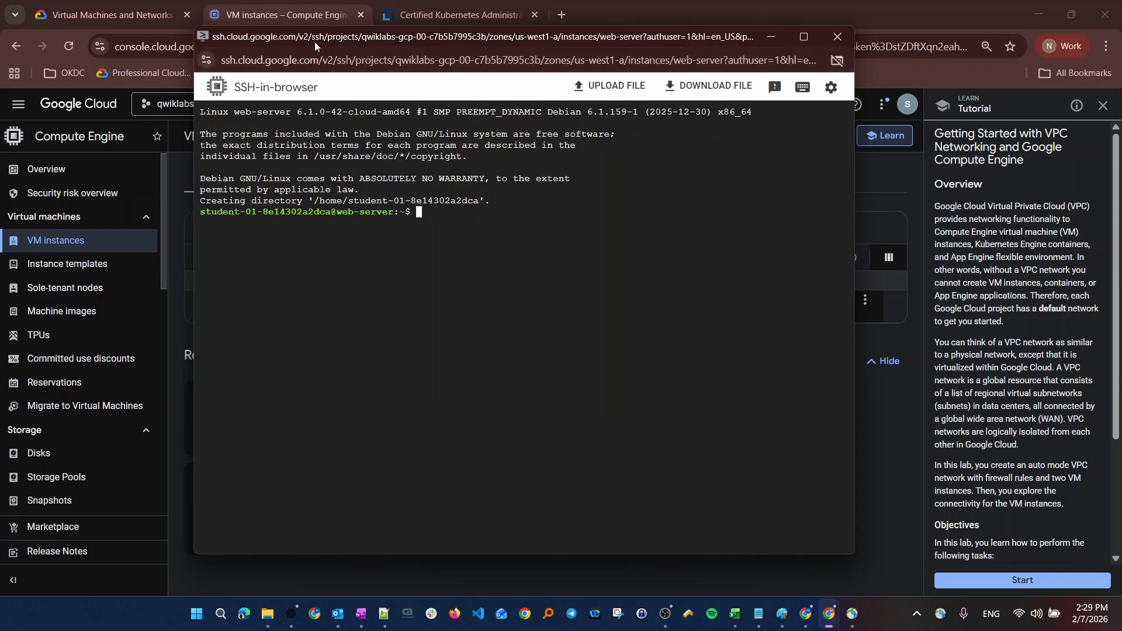
{"action": "left_click_drag", "start_coordinate": [314, 37], "coordinate": [334, 76]}
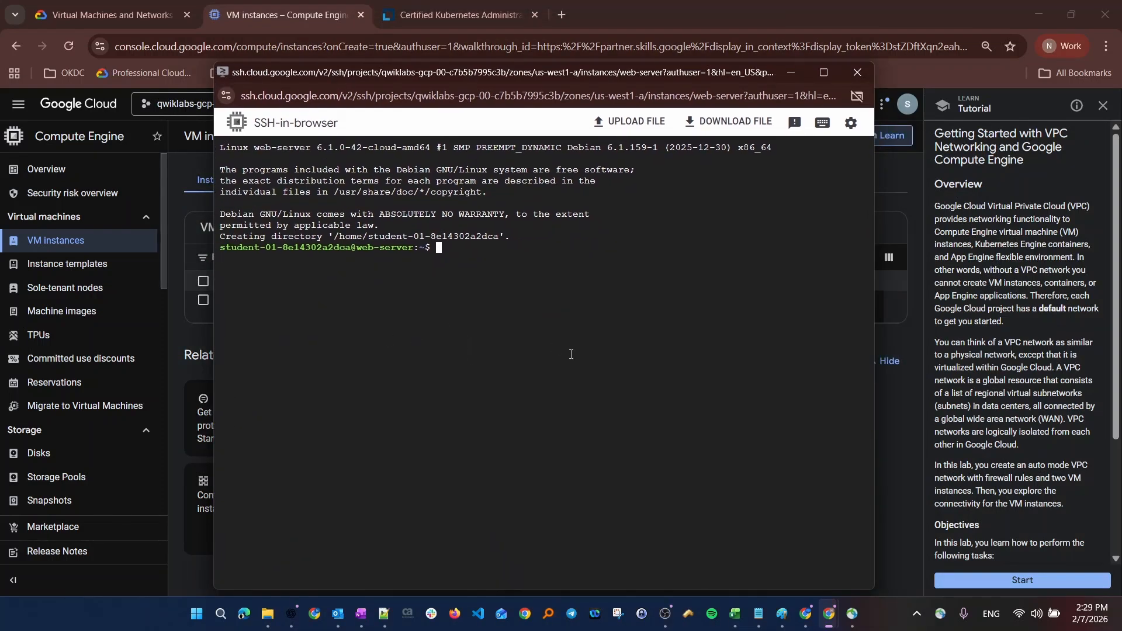
Test the instance's internet connectivity by running "ping 8.8.8.8" in the SSH session, and stop the ping
{"action": "type", "text": "ing"}
{"action": "key", "text": "Left"}
{"action": "key", "text": "Left"}
{"action": "key", "text": "Left"}
{"action": "key", "text": "Left"}
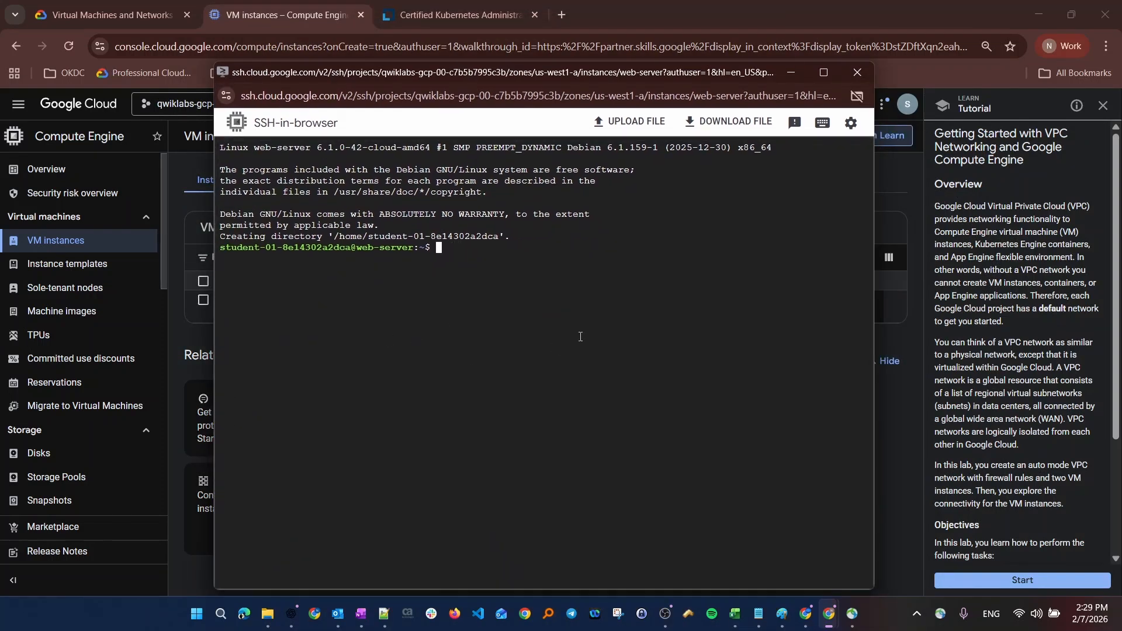
{"action": "type", "text": "ping"}
{"action": "key", "text": "End"}
{"action": "type", "text": "8.8.8"}
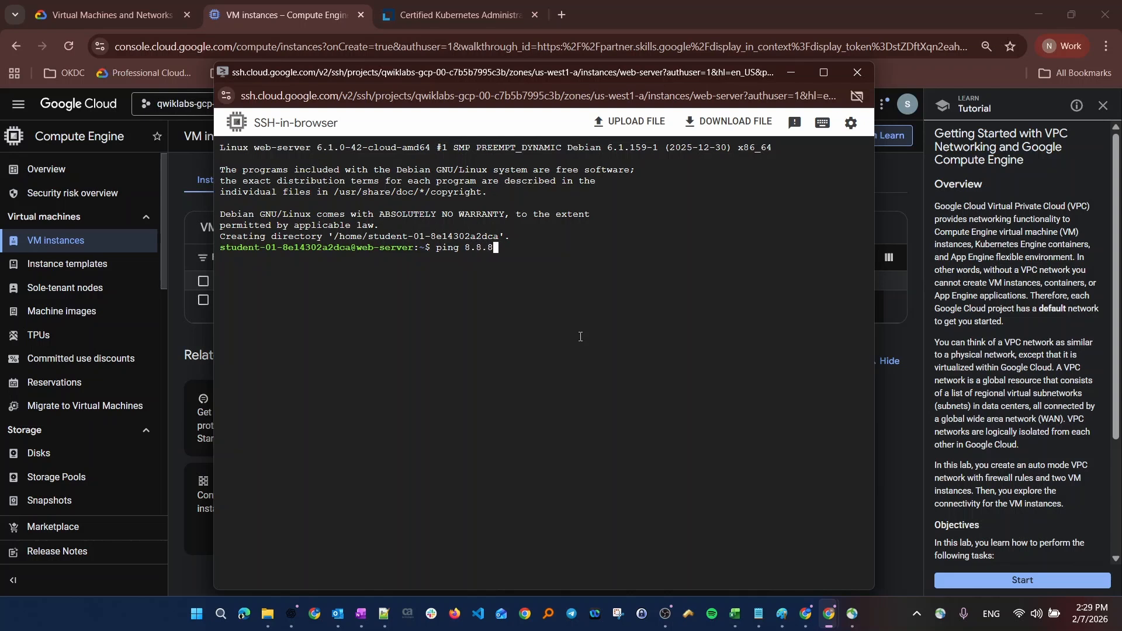
{"action": "type", "text": ".8"}
{"action": "key", "text": "Return"}
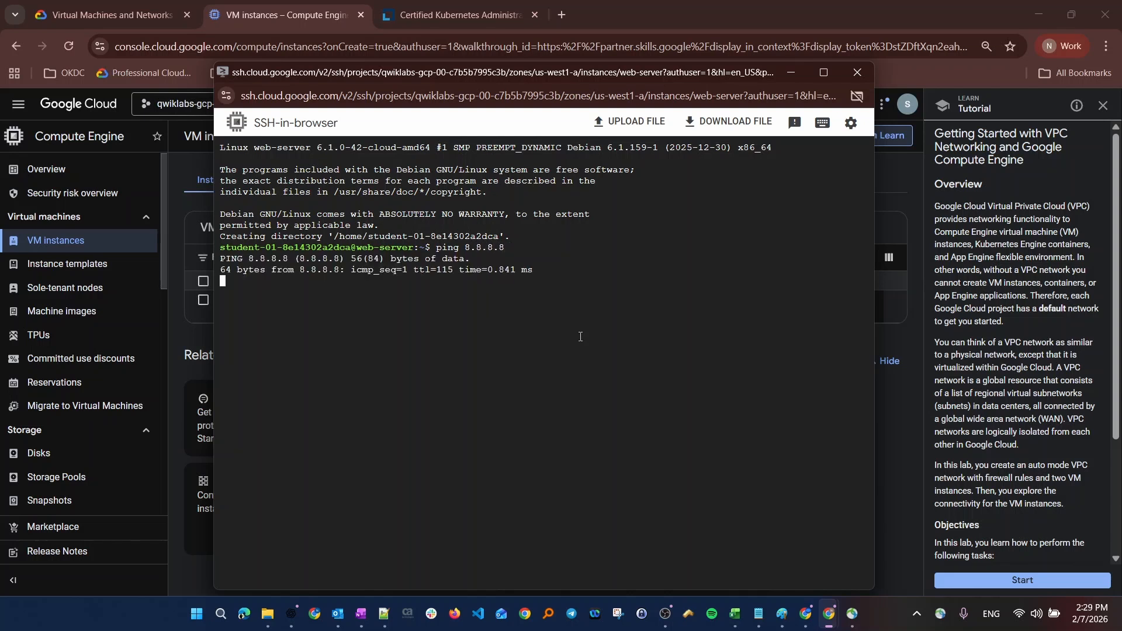
{"action": "key", "text": "ctrl+c"}
{"action": "type", "text": "p"}
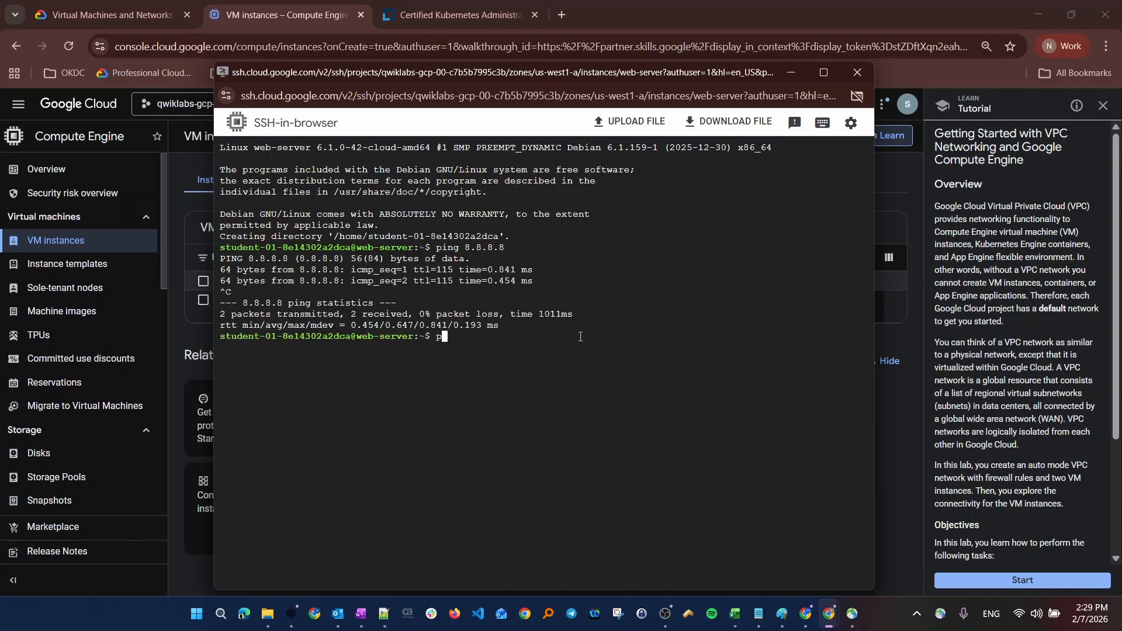
{"action": "key", "text": "BackSpace"}
{"action": "type", "text": "goo"}
{"action": "key", "text": "BackSpace"}
{"action": "key", "text": "BackSpace"}
{"action": "key", "text": "BackSpace"}
Close the web-server instance's SSH session window
{"action": "left_click", "coordinate": [856, 72]}
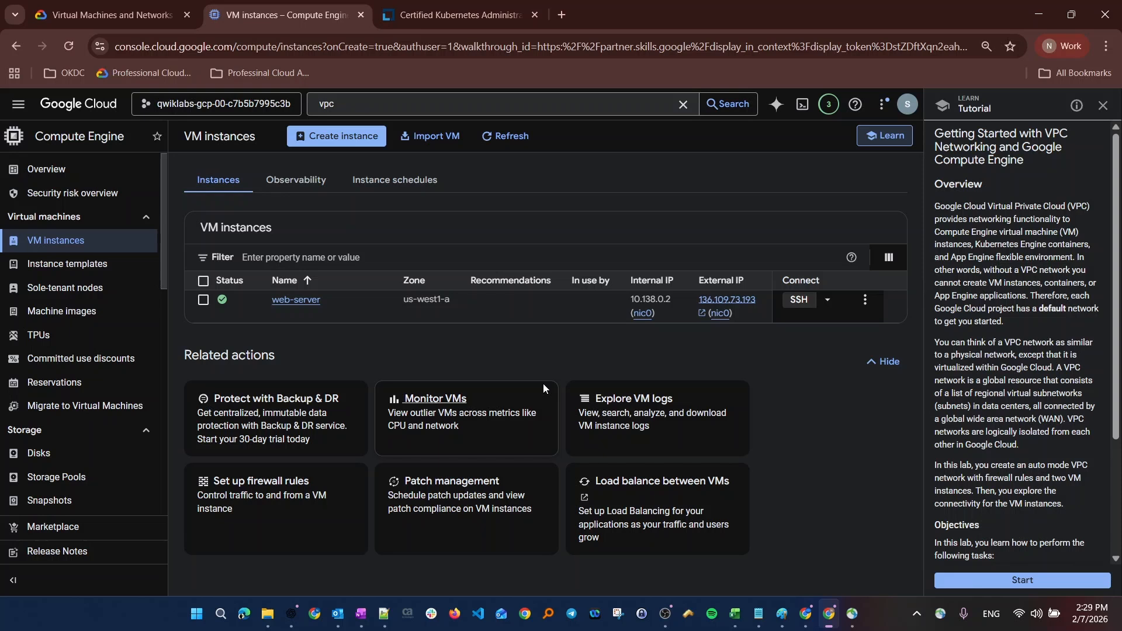
Reopen the Compute Engine VM instances page from the Google Cloud product navigation
{"action": "left_click", "coordinate": [11, 116]}
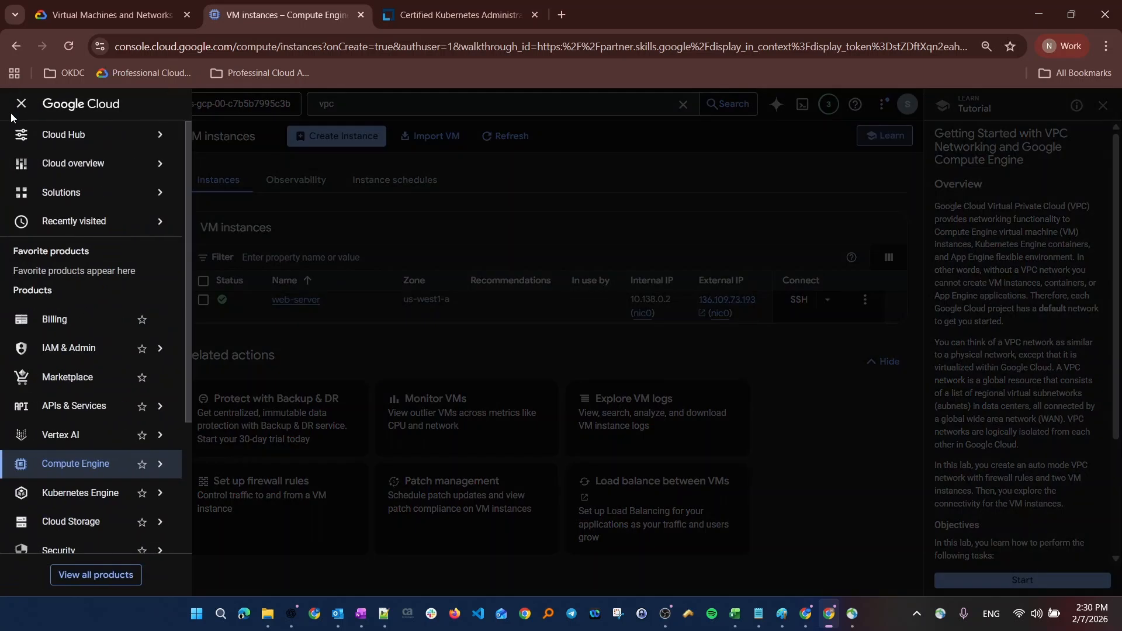
{"action": "mouse_move", "coordinate": [160, 407]}
{"action": "mouse_move", "coordinate": [159, 465]}
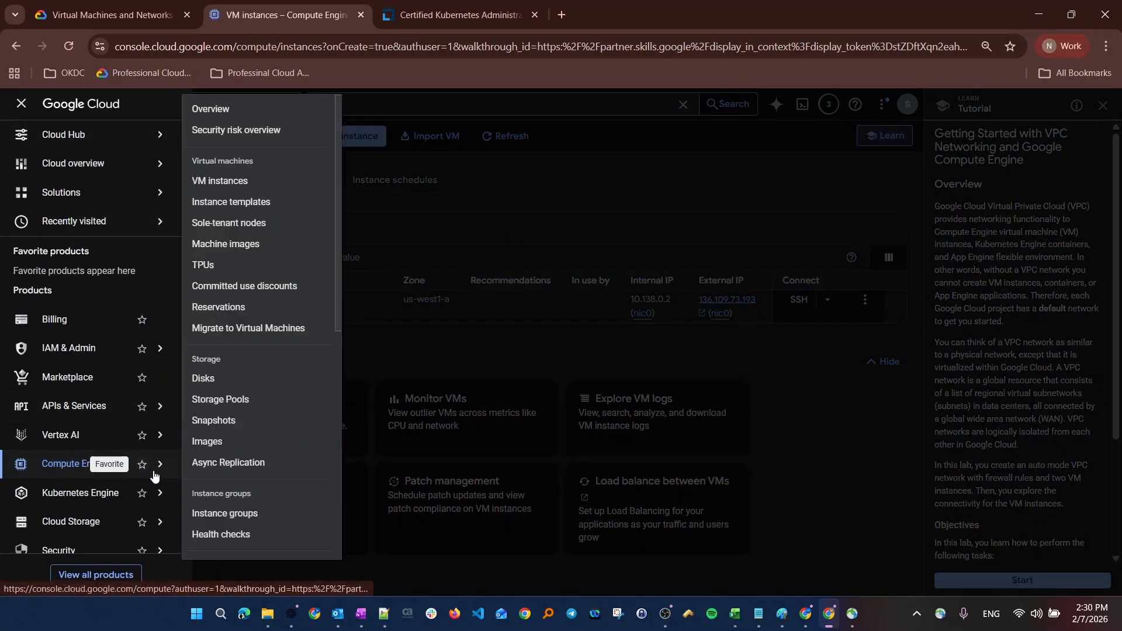
{"action": "left_click", "coordinate": [226, 186]}
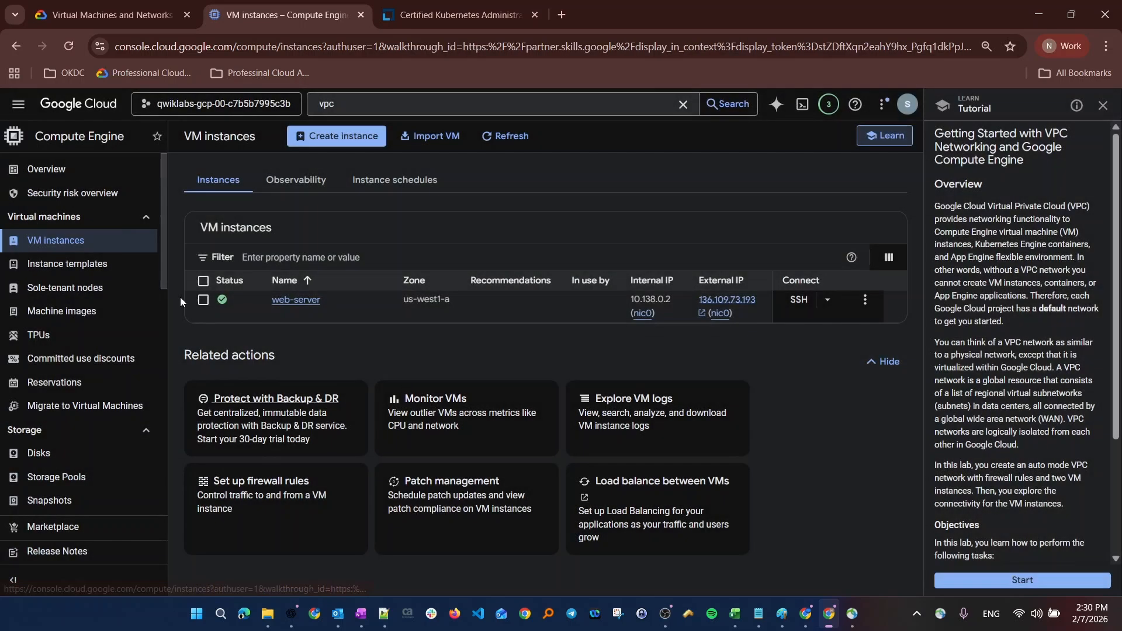
Open the VPC networks product page from the "vpc" search suggestions and dismiss the Network Connectivity Center promotion
{"action": "left_click", "coordinate": [414, 109]}
{"action": "type", "text": "network peerings"}
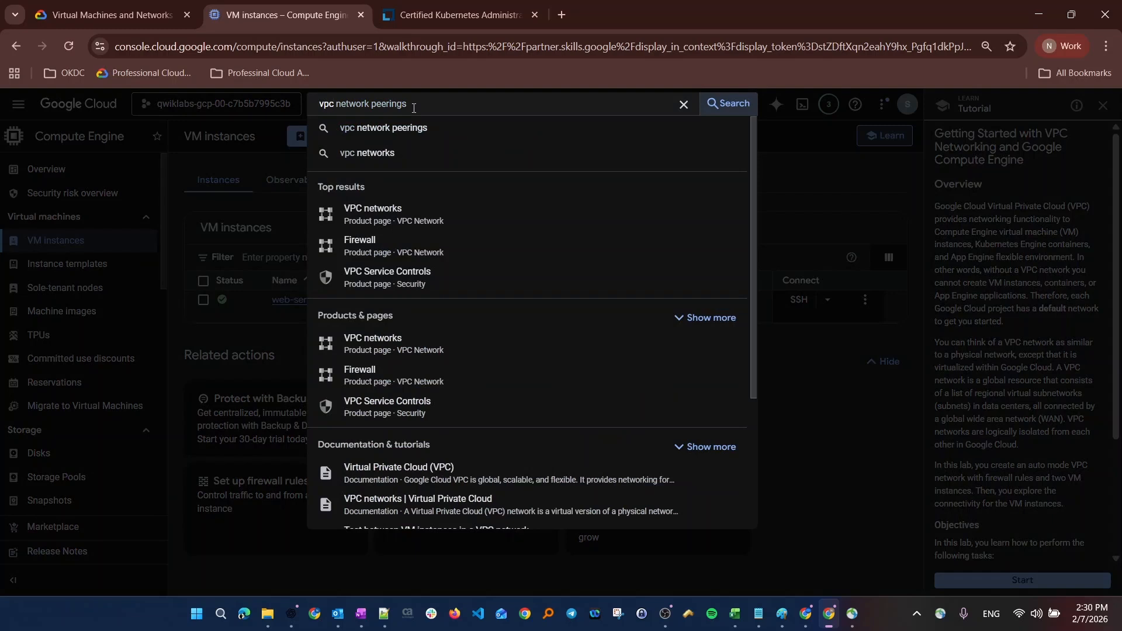
{"action": "left_click", "coordinate": [390, 212]}
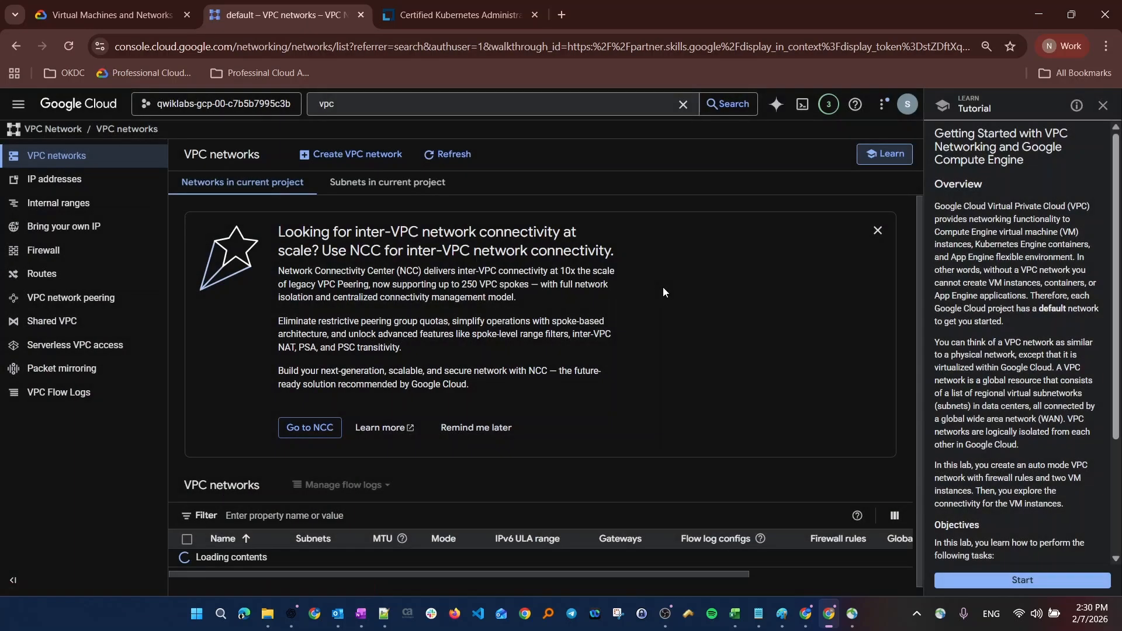
{"action": "left_click", "coordinate": [878, 231]}
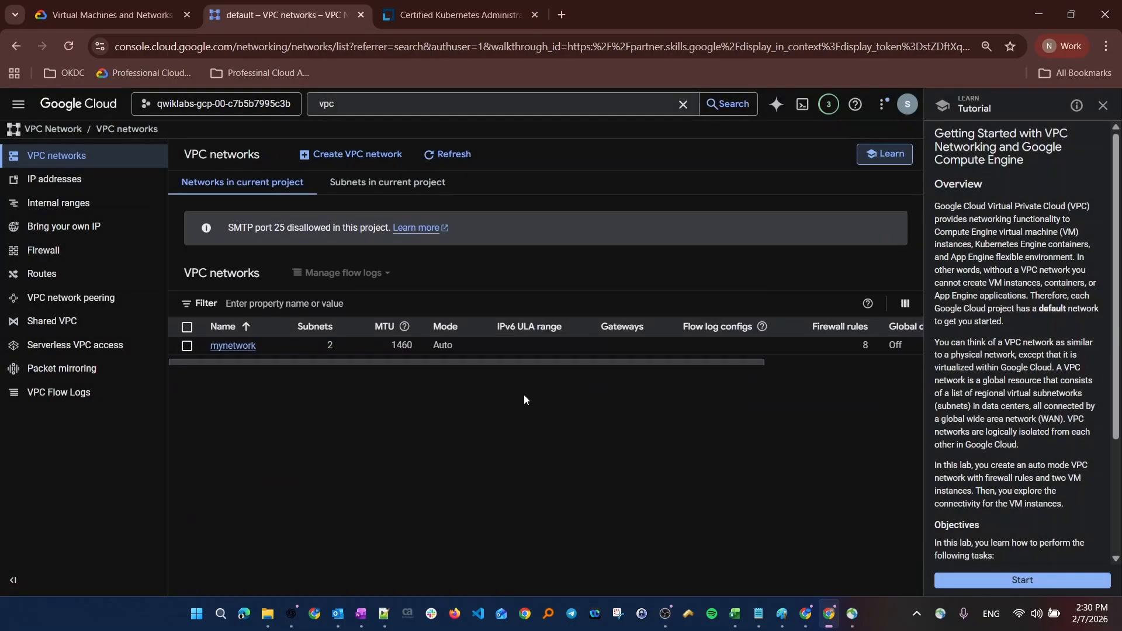